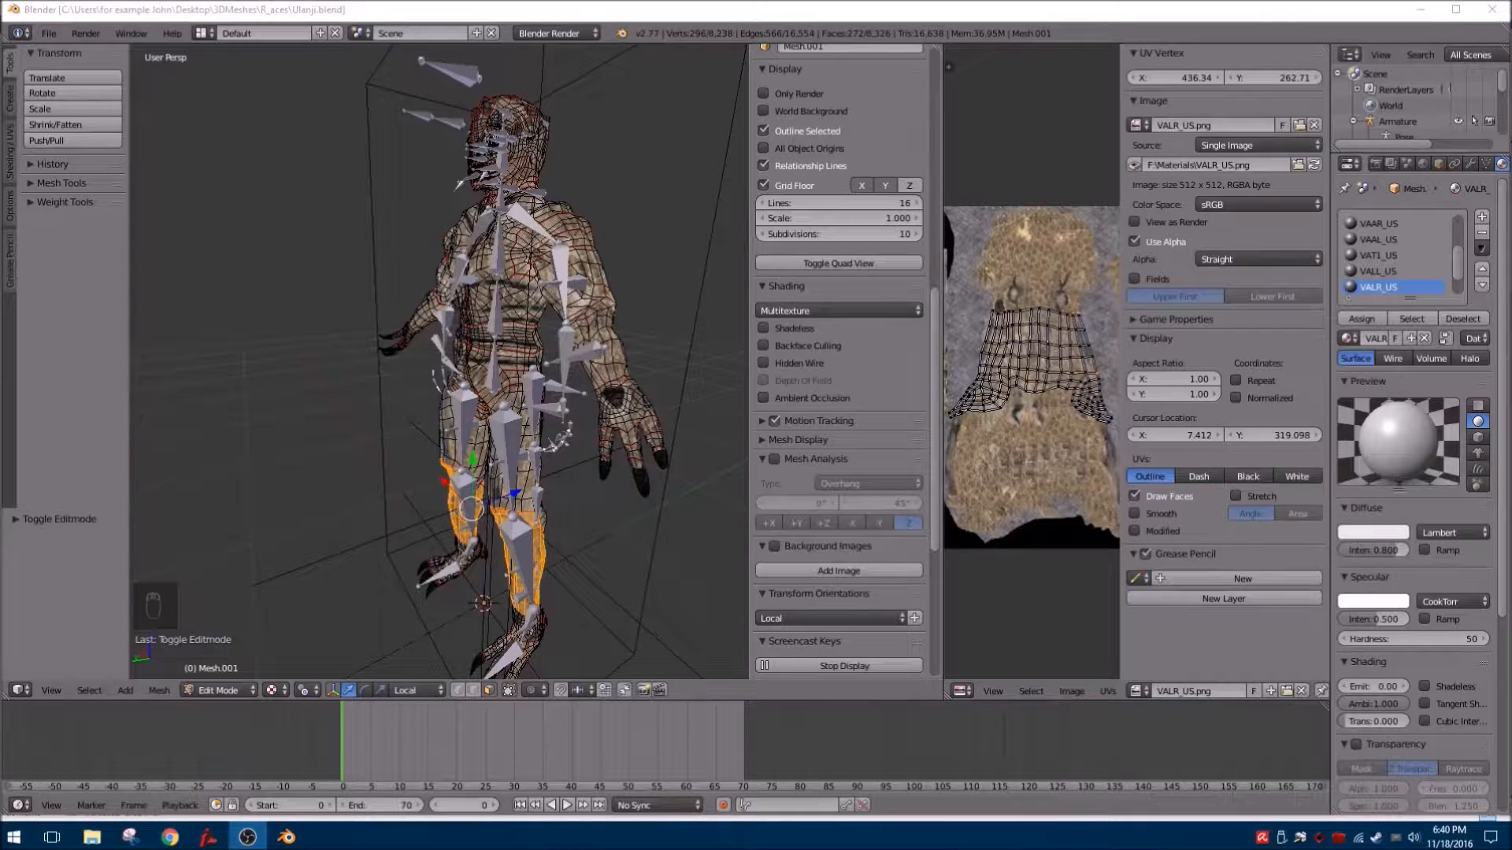
Switch the character mesh from Edit Mode to Object Mode and keep the timeline at frame 0.
middle_click_drag(607, 196, 522, 330)
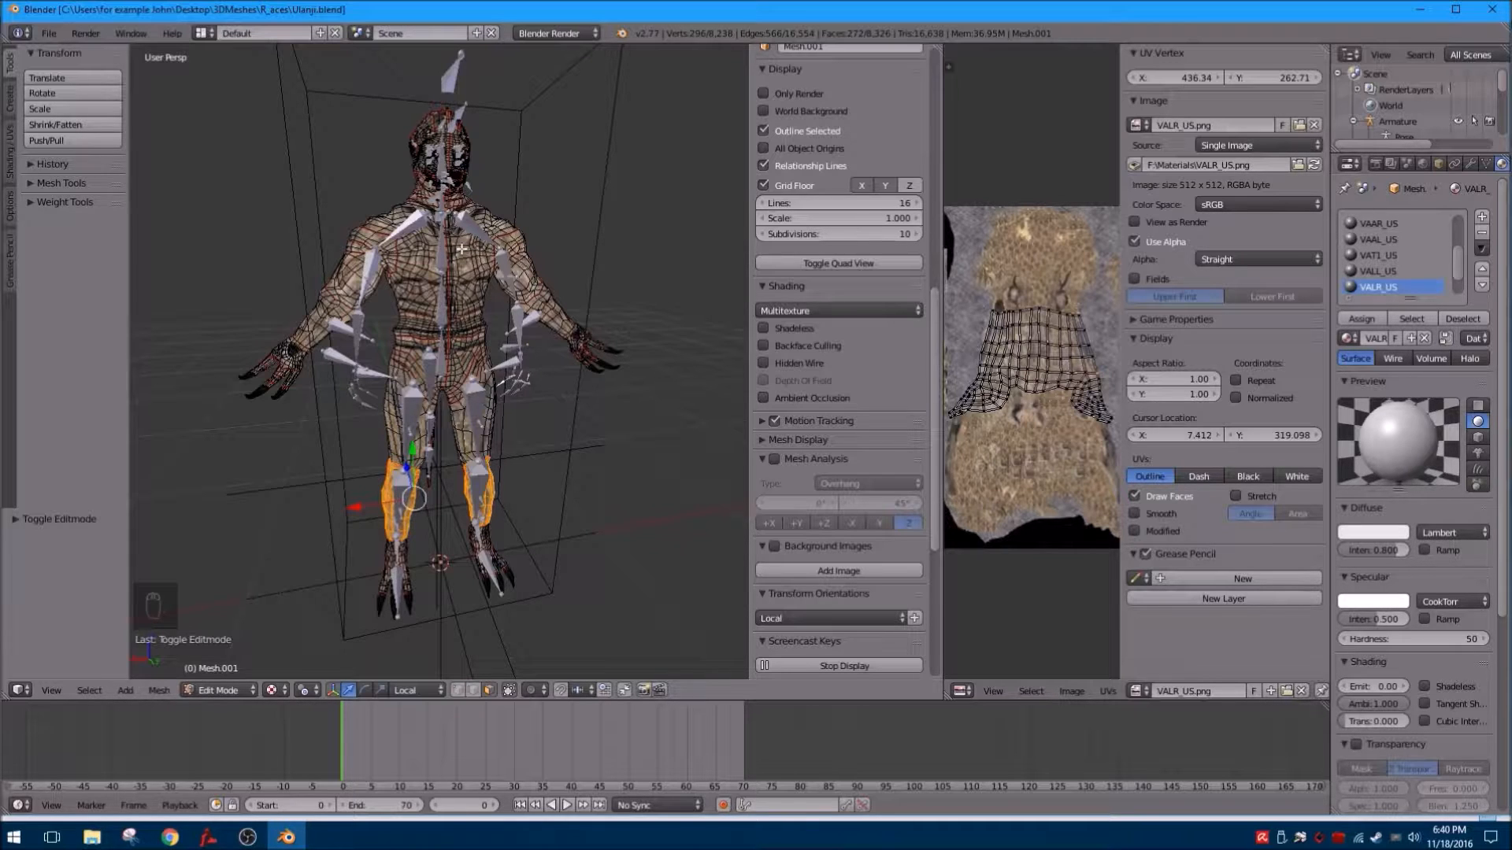
left_click(312, 349)
key("Right")
key("Right")
key("Right")
key("Left")
left_click(218, 689)
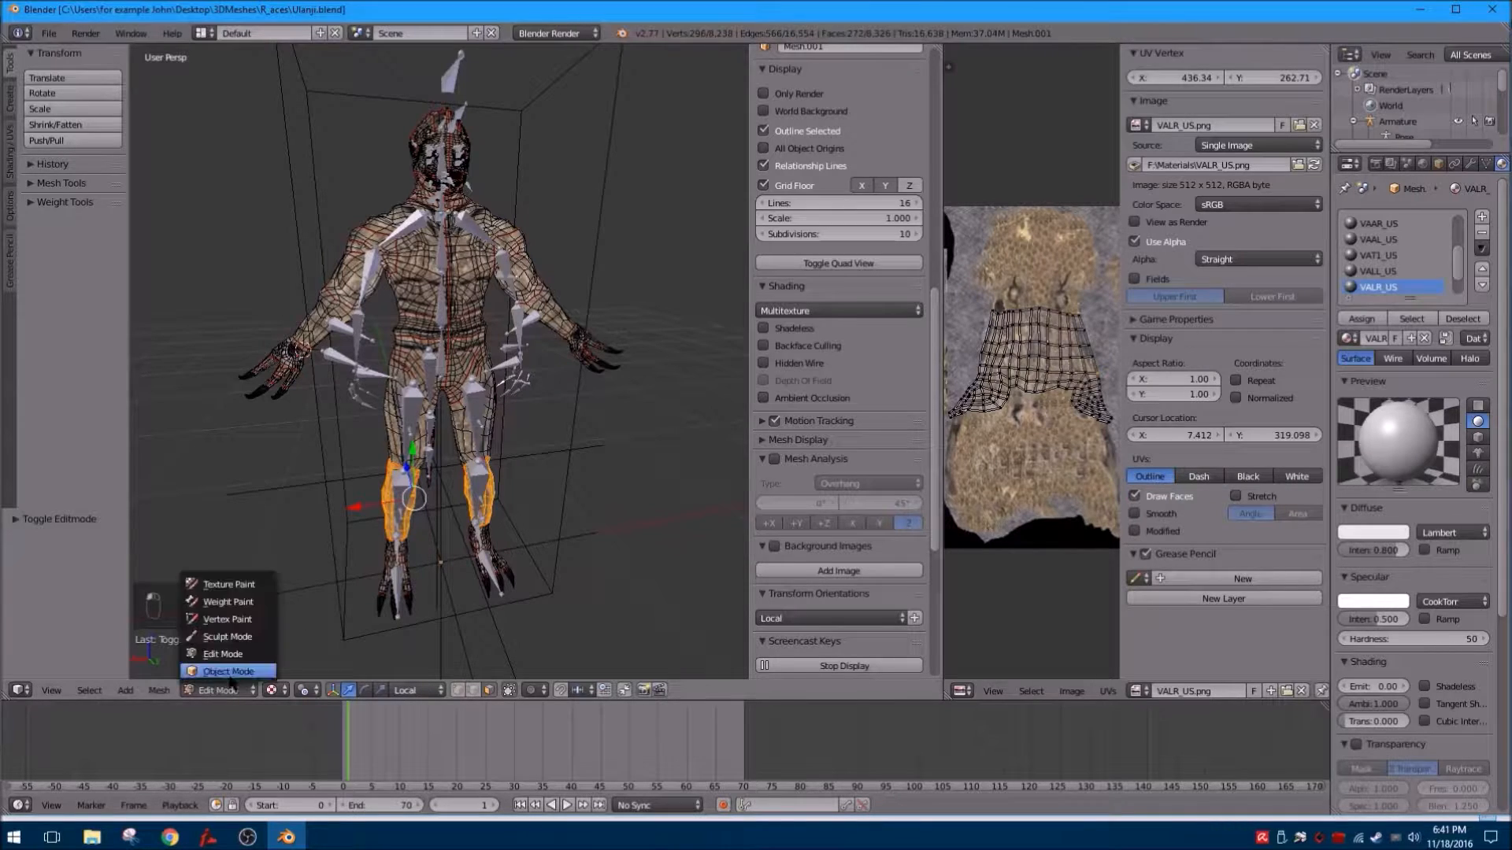
left_click(221, 668)
key("Left")
key("Right")
key("Left")
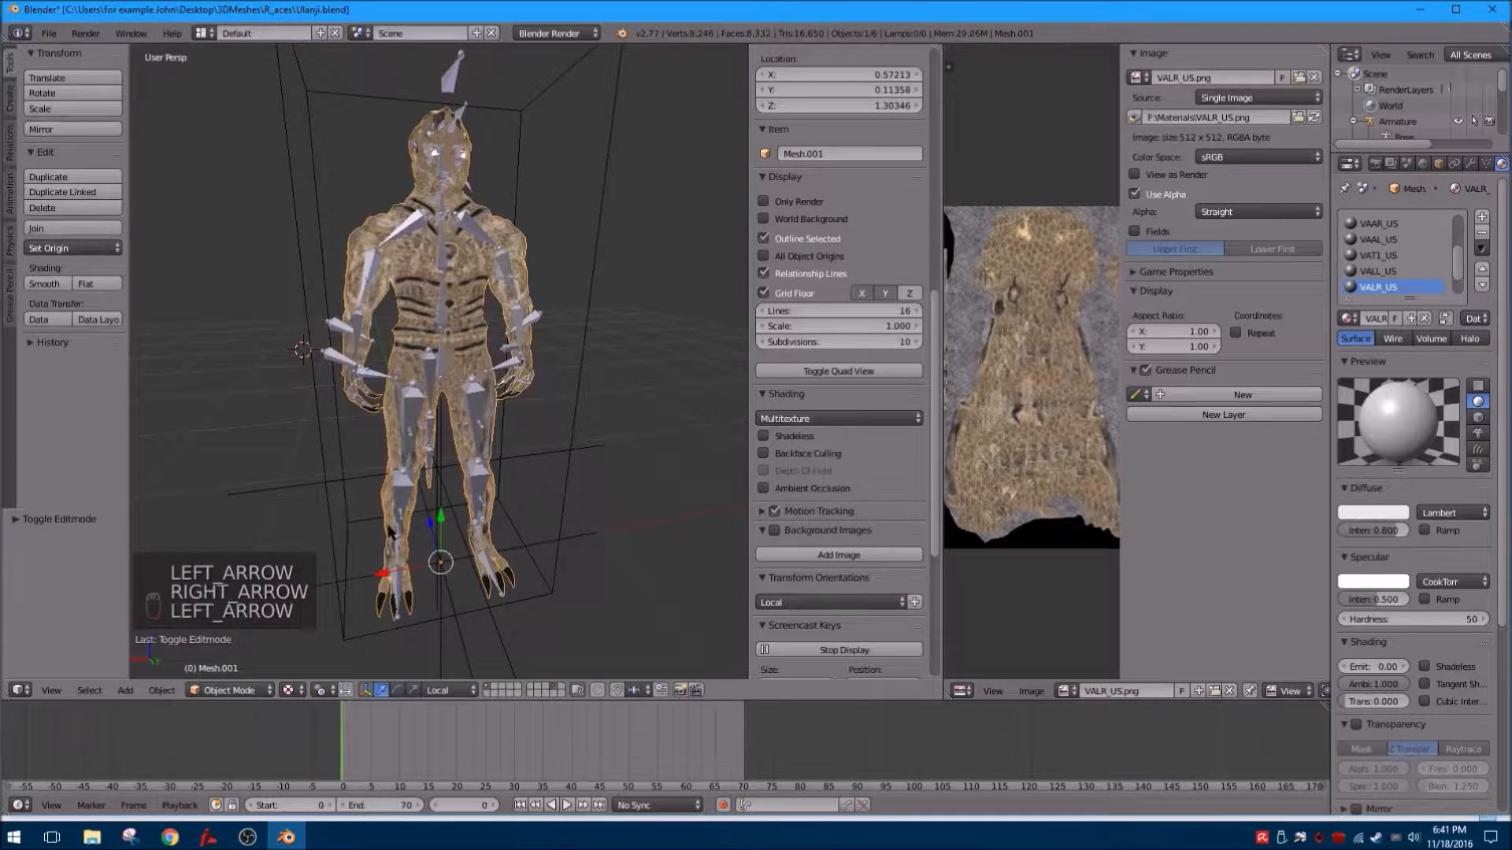
Change the viewport shading to Solid to show the character without its textures.
middle_click_drag(391, 533, 271, 491)
scroll(322, 582, "up", 1)
left_click(252, 690)
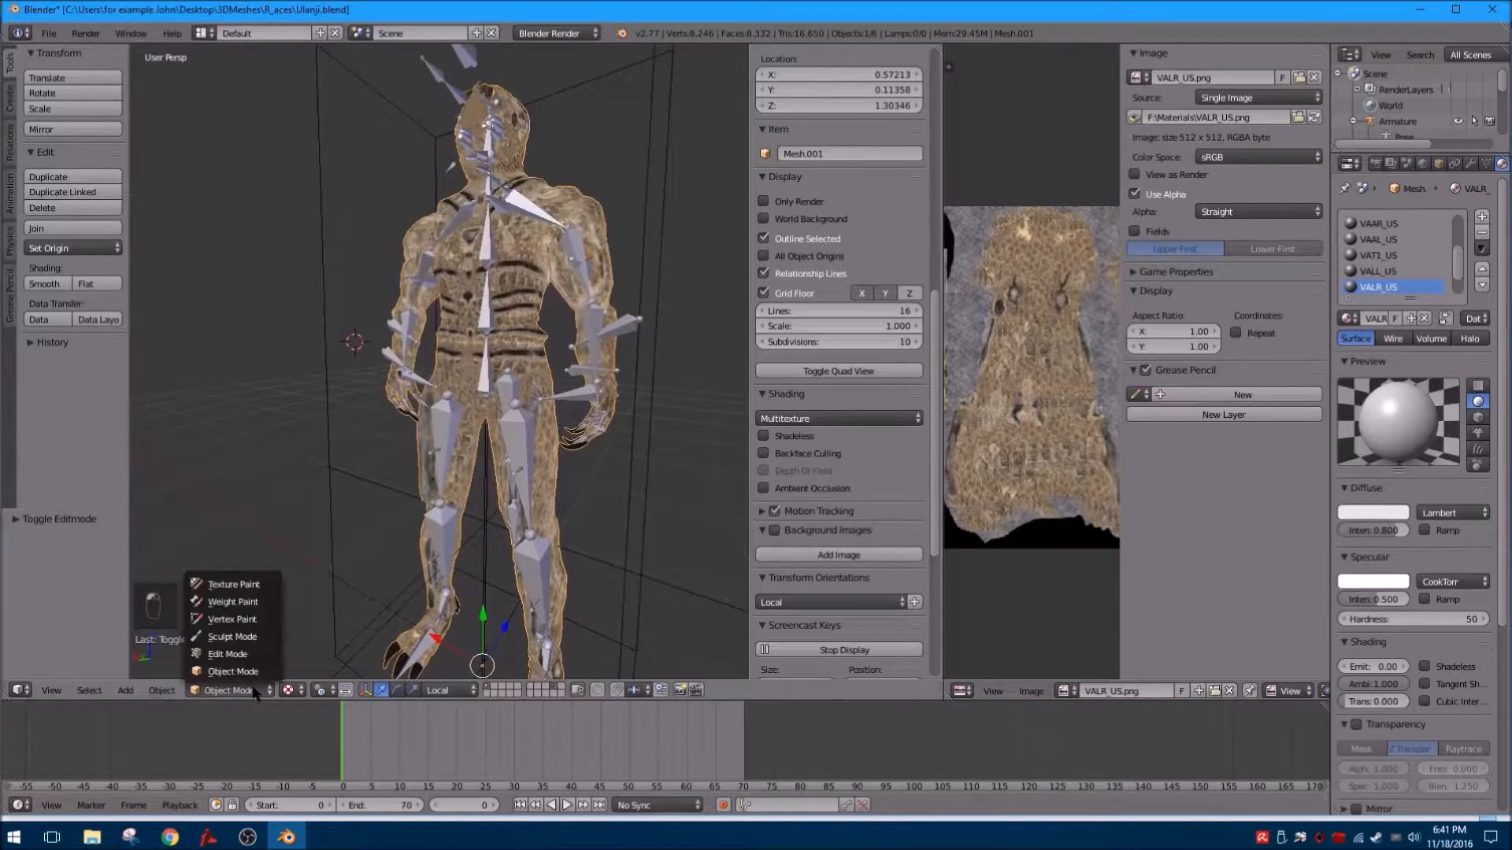
left_click(290, 690)
left_click(320, 638)
middle_click_drag(320, 638, 260, 629)
middle_click_drag(425, 444, 322, 401)
Select the armature and hide it so that only the character mesh is displayed.
right_click(454, 311)
right_click(457, 316)
middle_click_drag(489, 378, 369, 385)
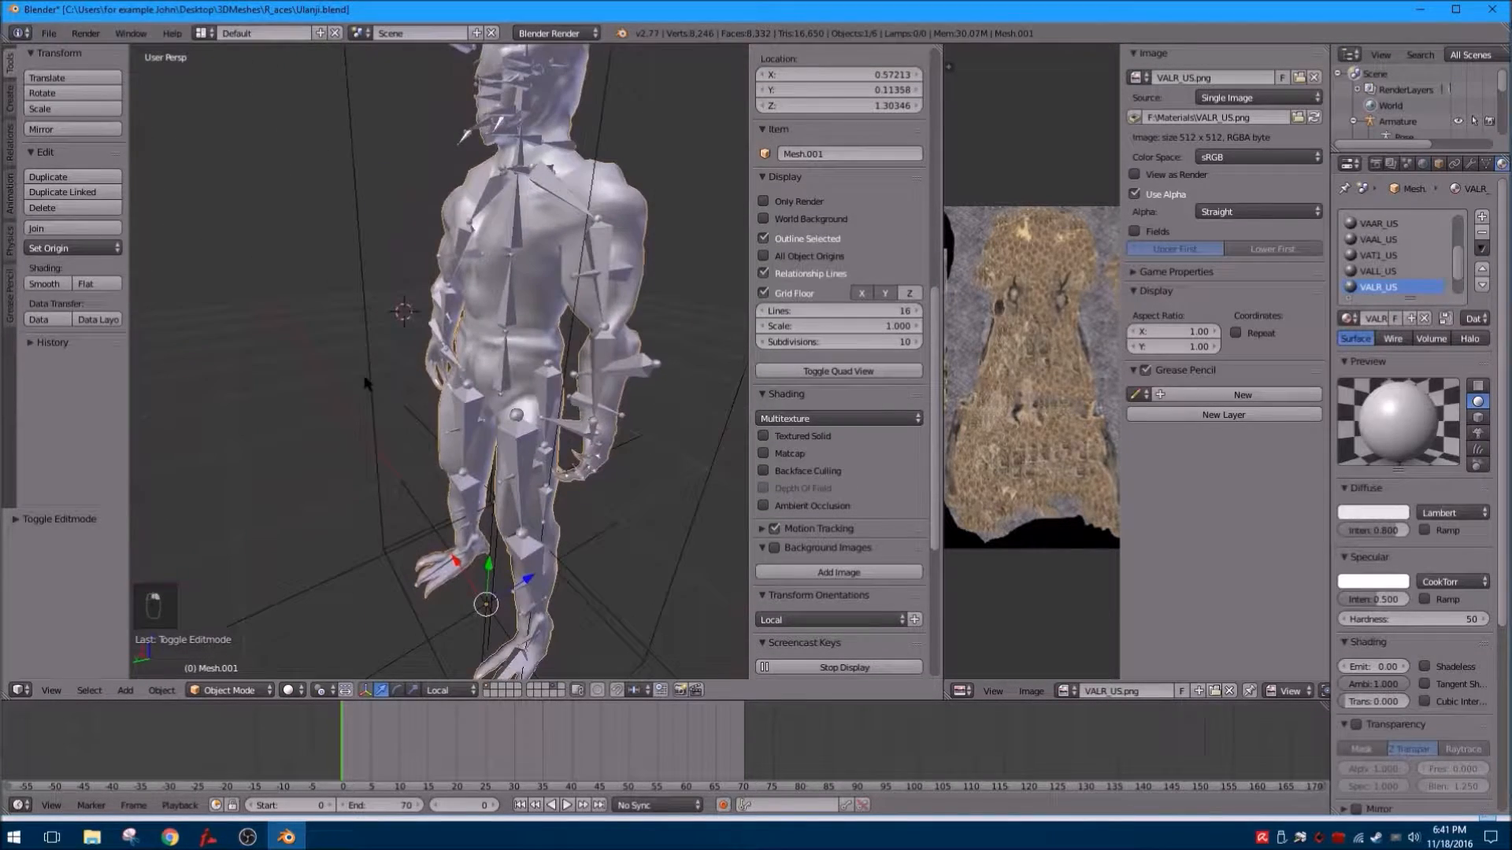
right_click(606, 268)
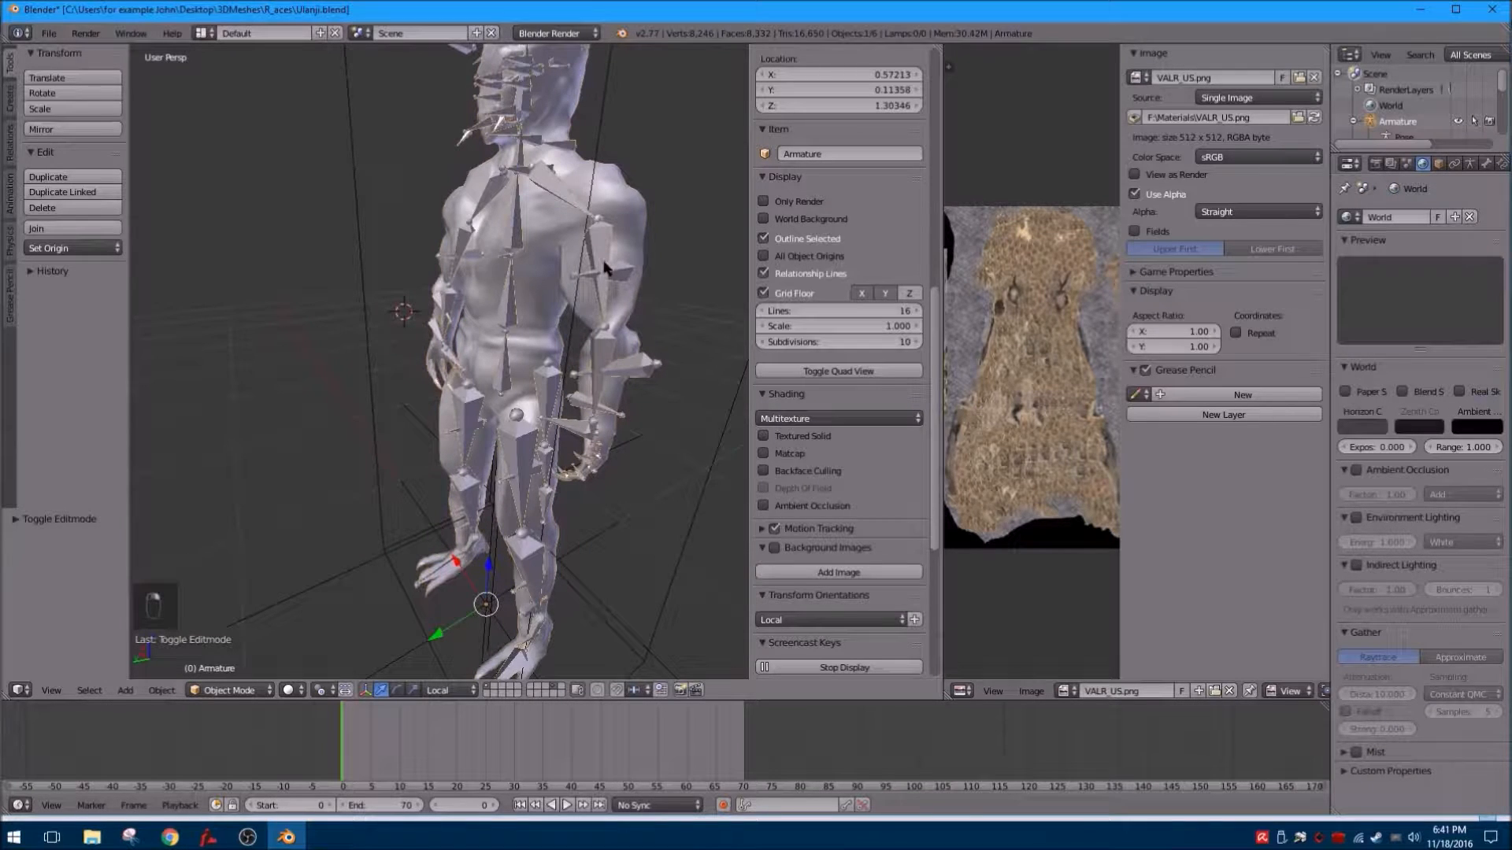
key("h")
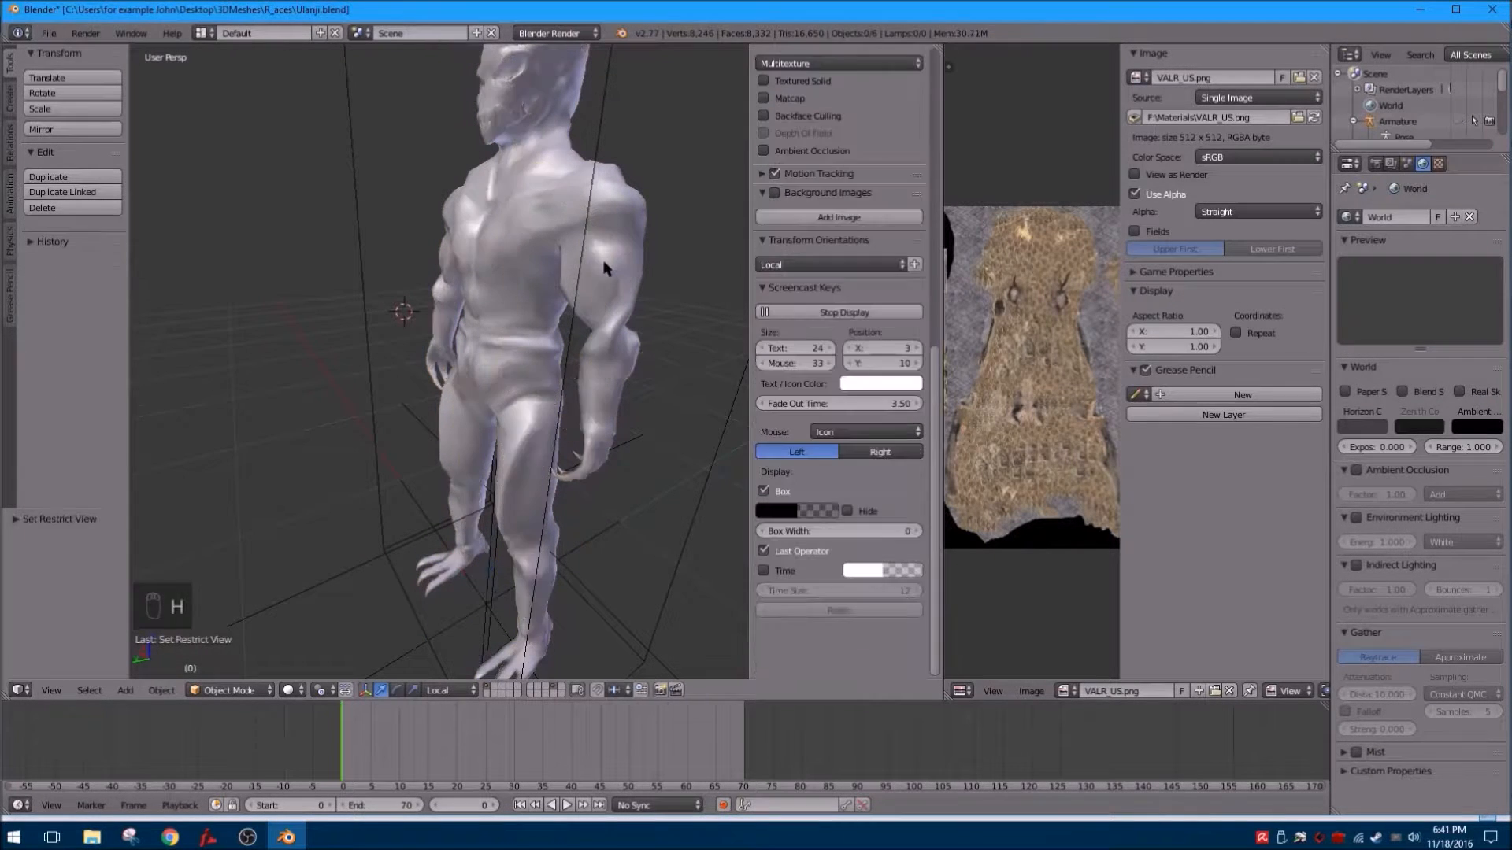
middle_click_drag(472, 330, 295, 433)
middle_click_drag(406, 441, 430, 367, "shift")
middle_click_drag(320, 290, 168, 294)
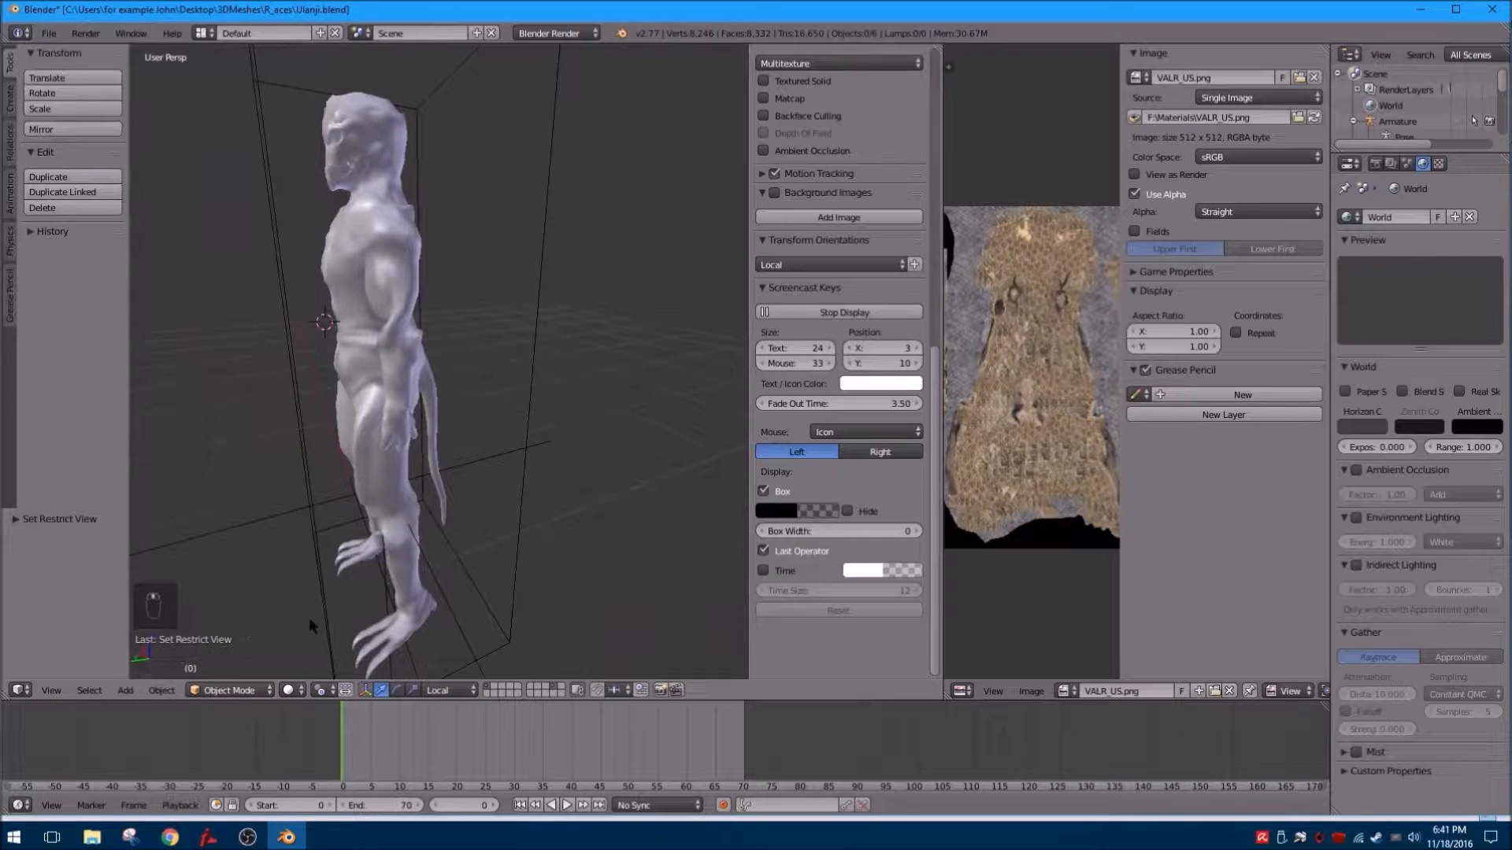
Set the viewport shading to Texture and inspect the textured character from the front and side.
left_click(288, 691)
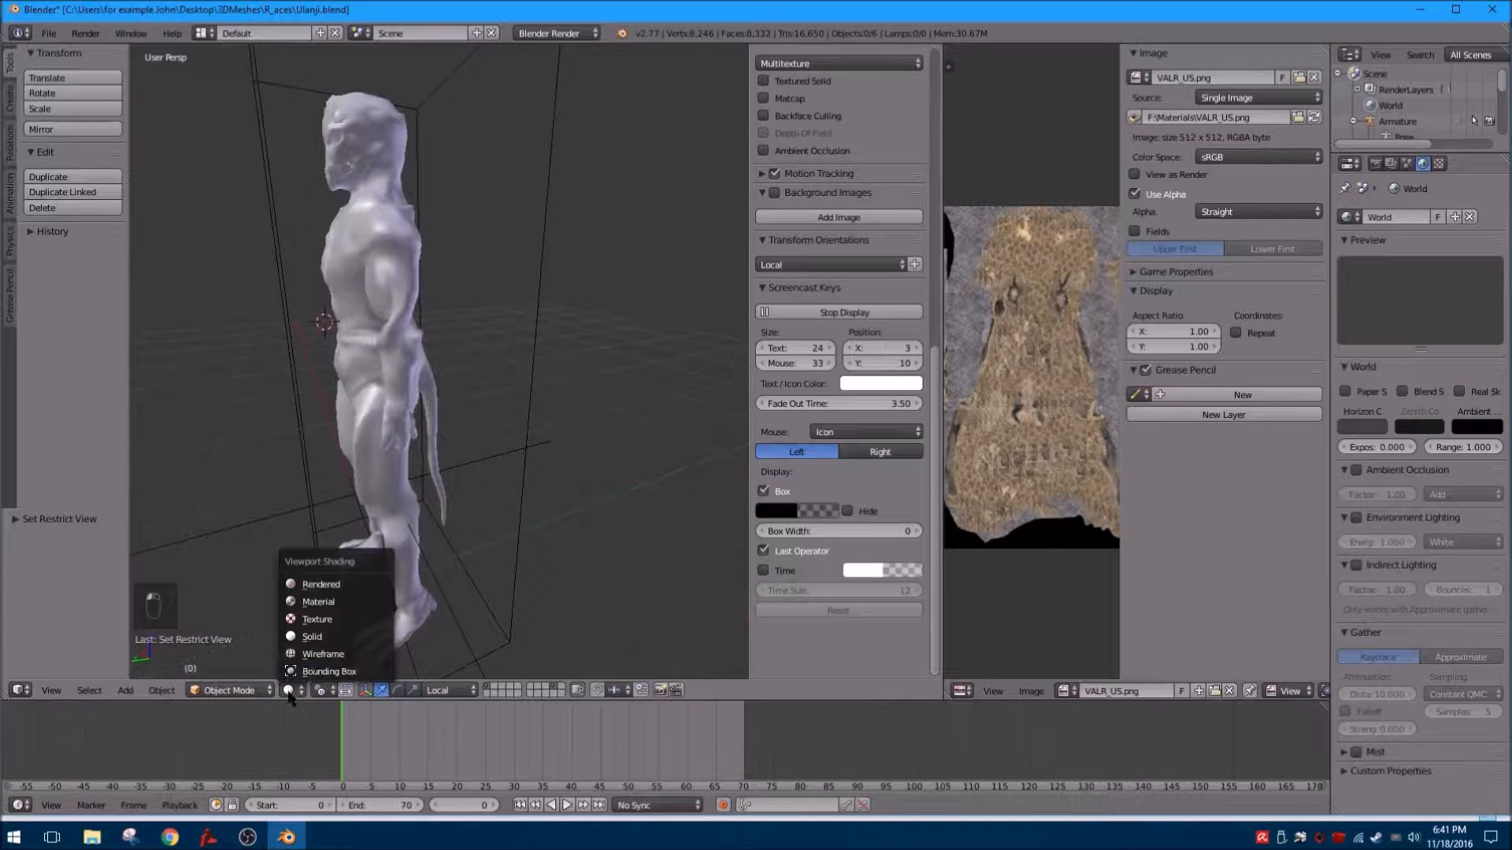
left_click(315, 622)
key("KP_1")
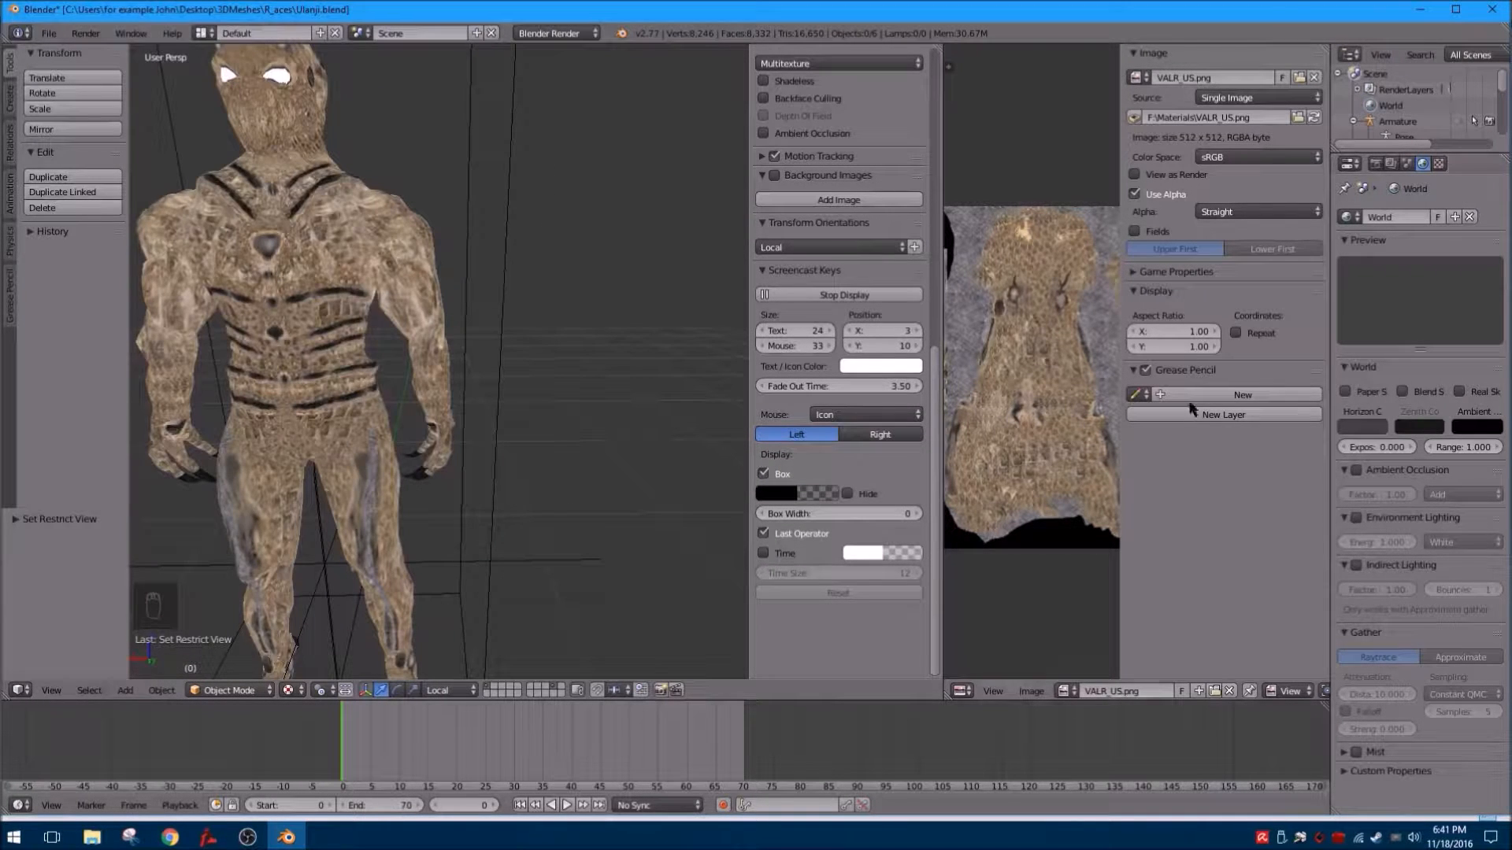
scroll(468, 311, "down", 4)
middle_click_drag(468, 314, 305, 392)
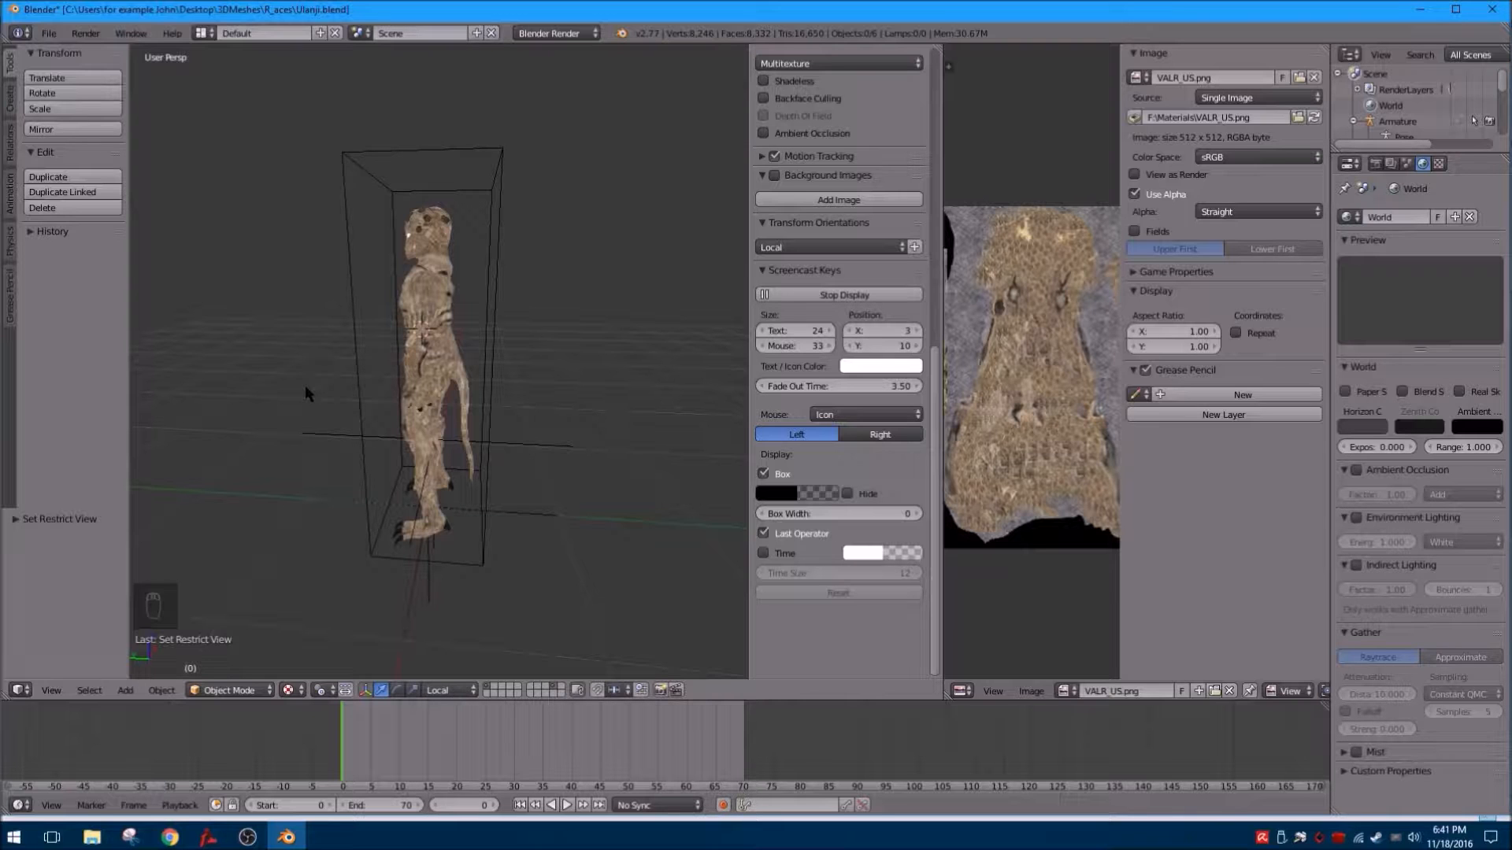
middle_click_drag(304, 376, 256, 388)
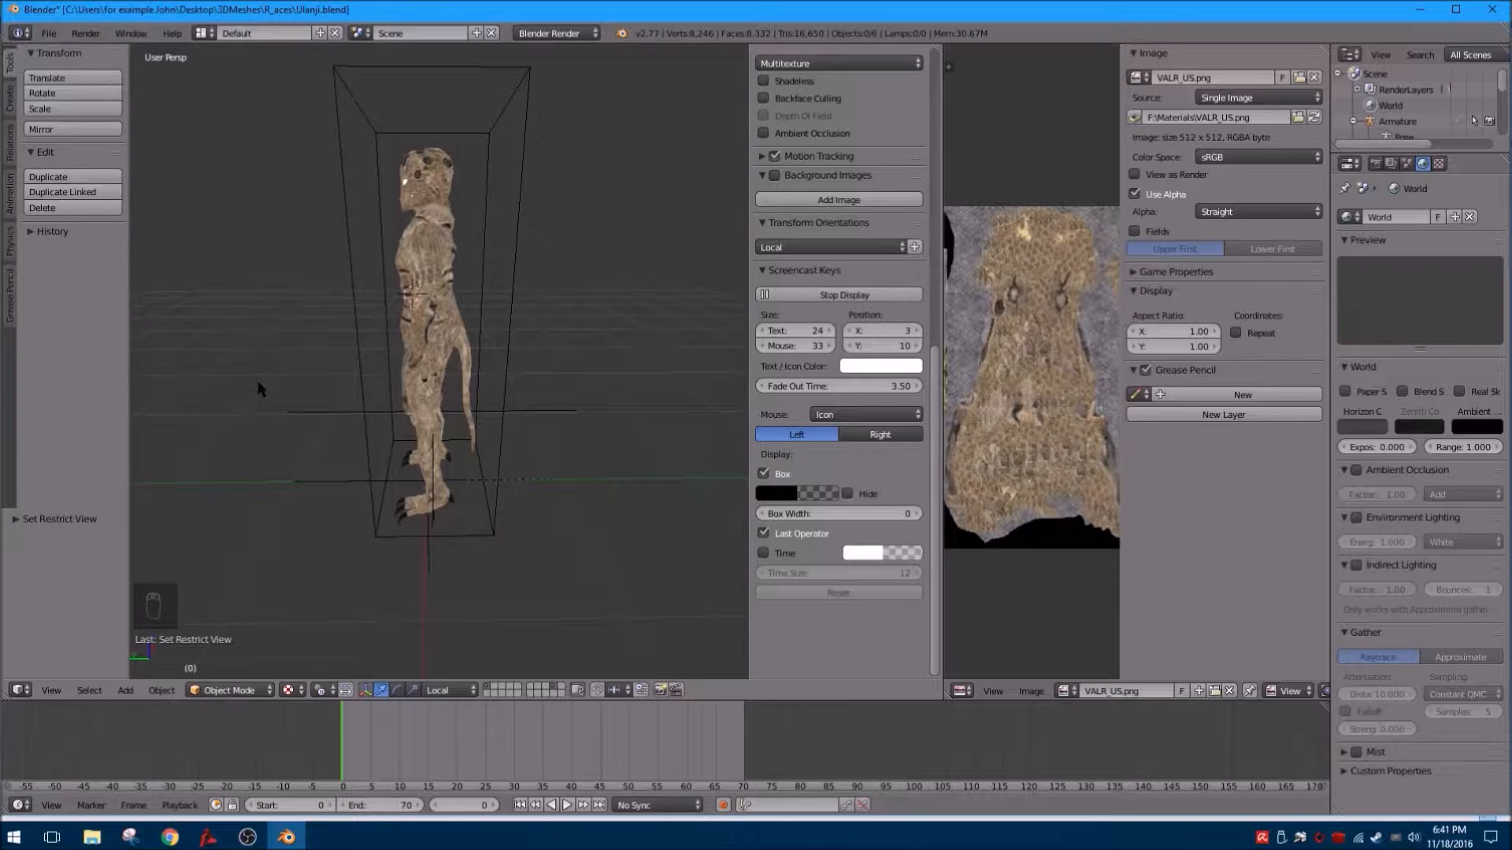
mouse_move(270, 362)
middle_mouse_down()
mouse_move(422, 348)
mouse_move(283, 339)
middle_mouse_up()
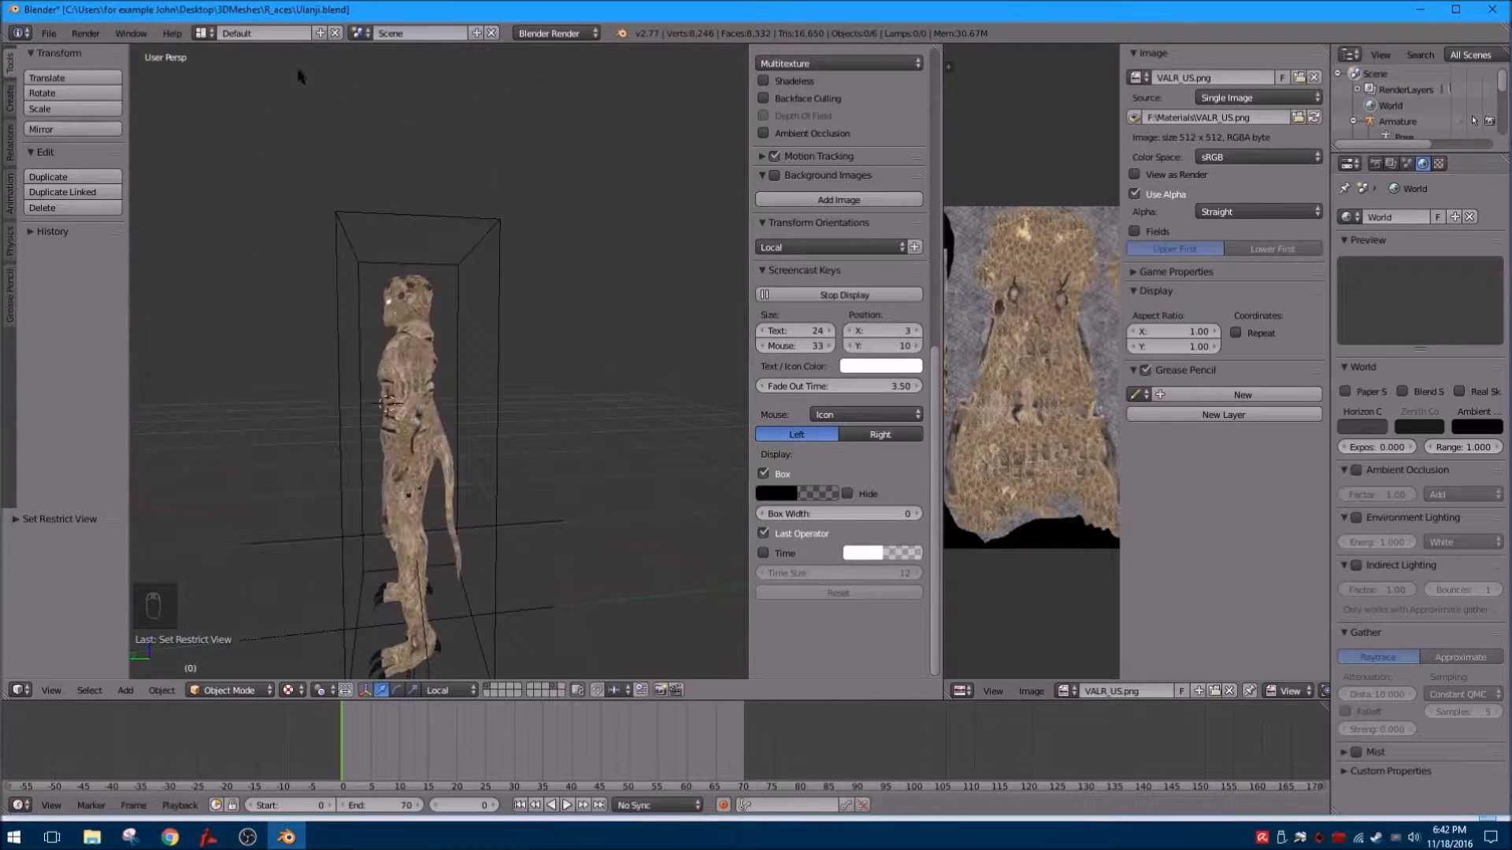
Save the scene as a new file named Ulanji_Panting.blend.
left_click(48, 34)
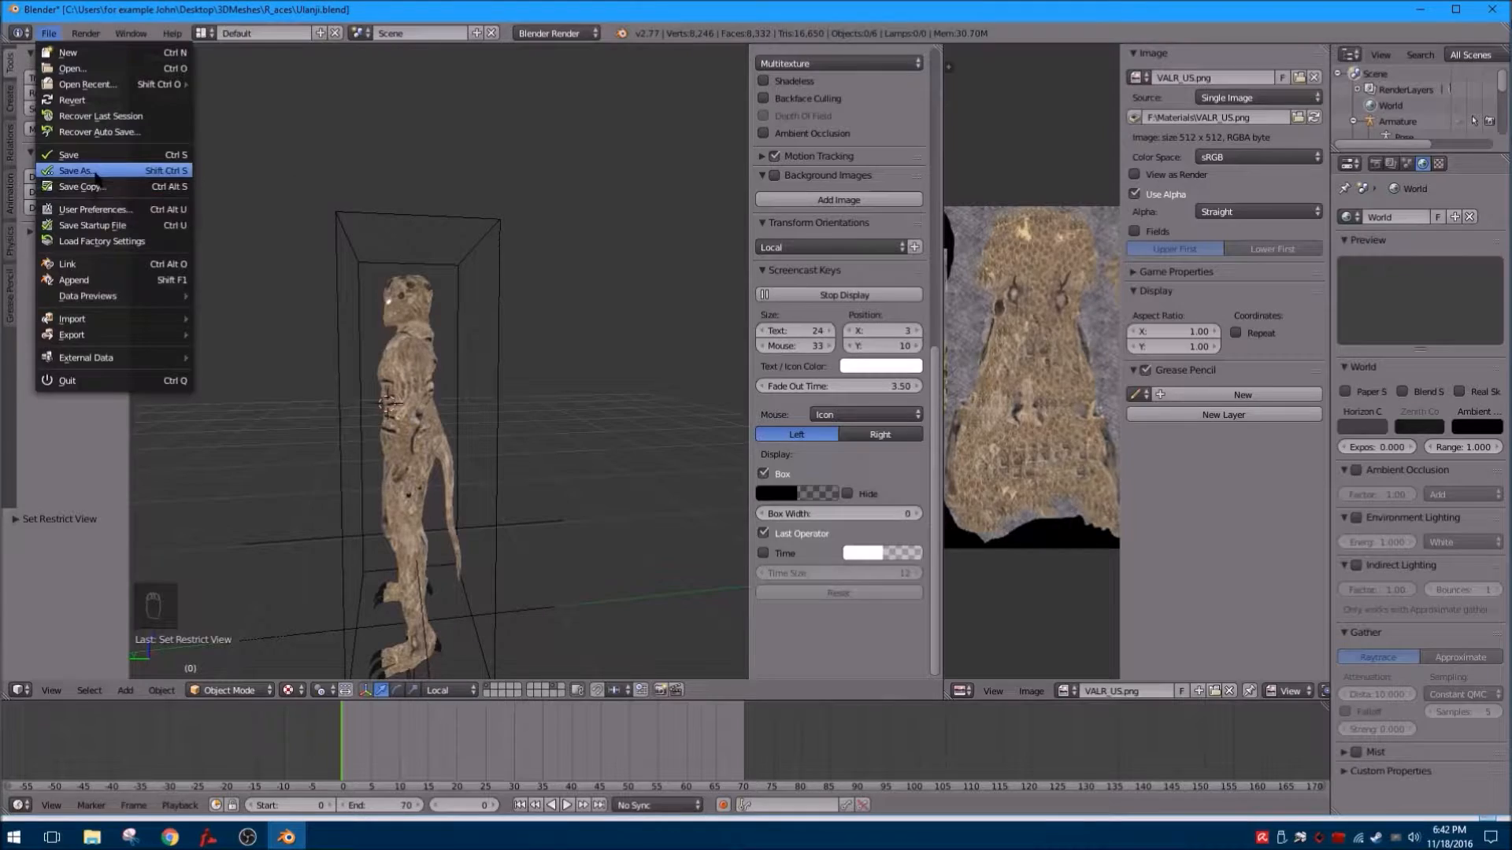
left_click(82, 171)
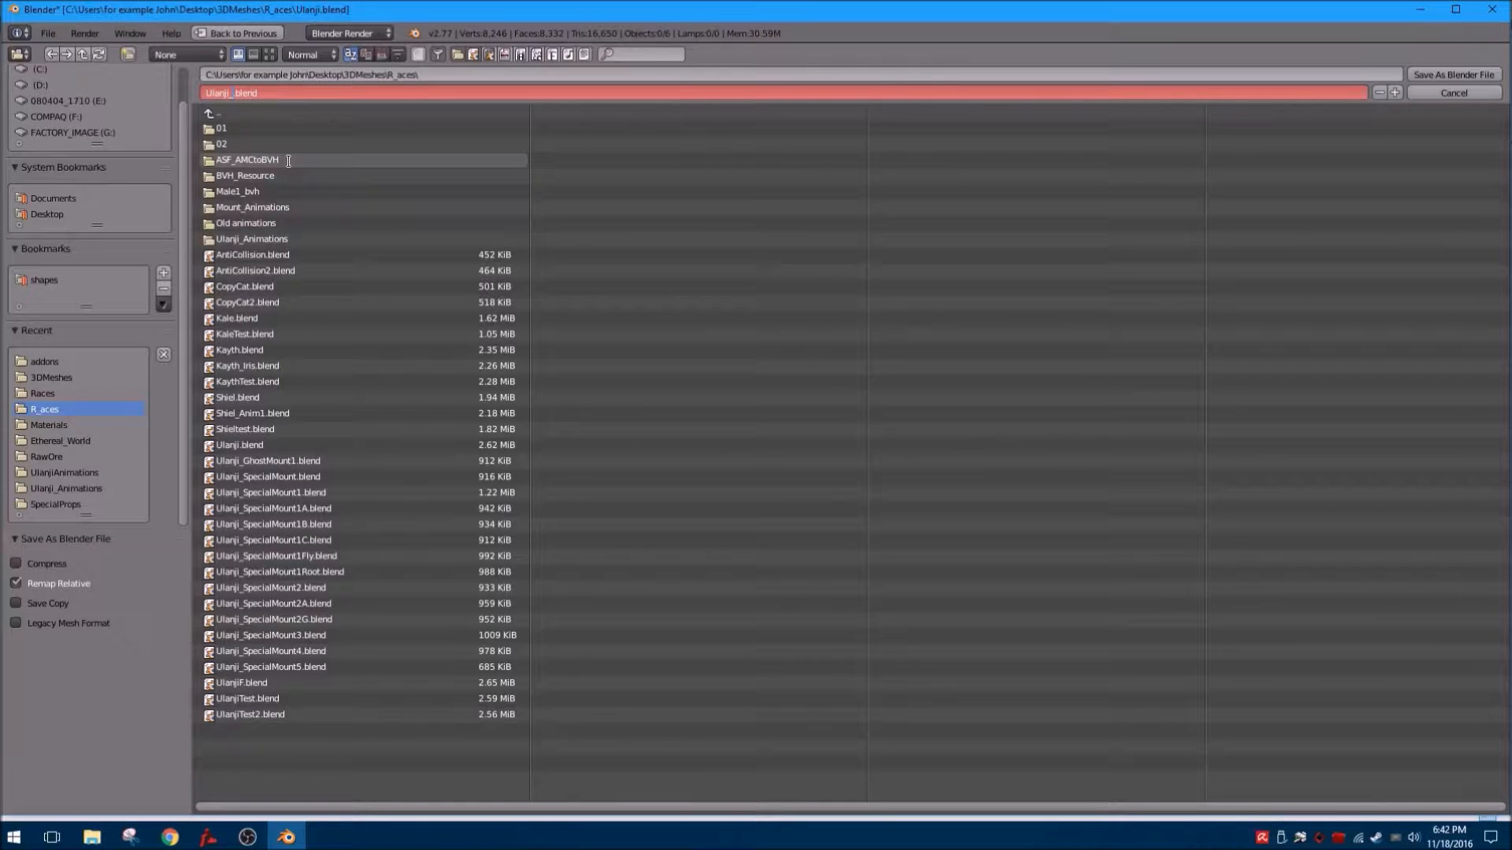
type("Panting")
left_click(1454, 74)
Unhide the armature inside the character.
middle_click_drag(723, 419, 462, 432)
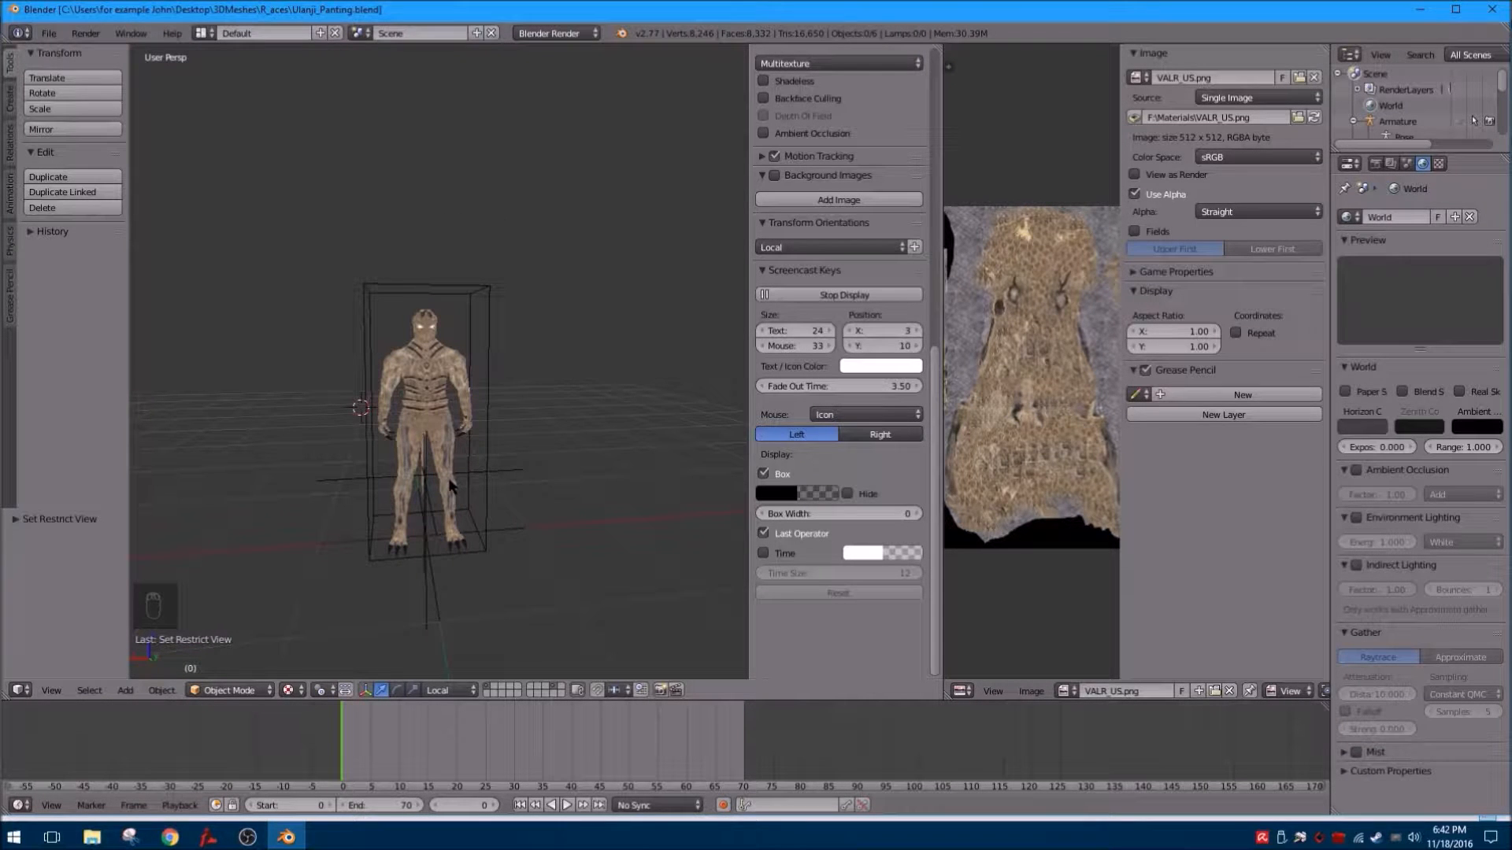
key("alt+h")
middle_click_drag(452, 486, 352, 462)
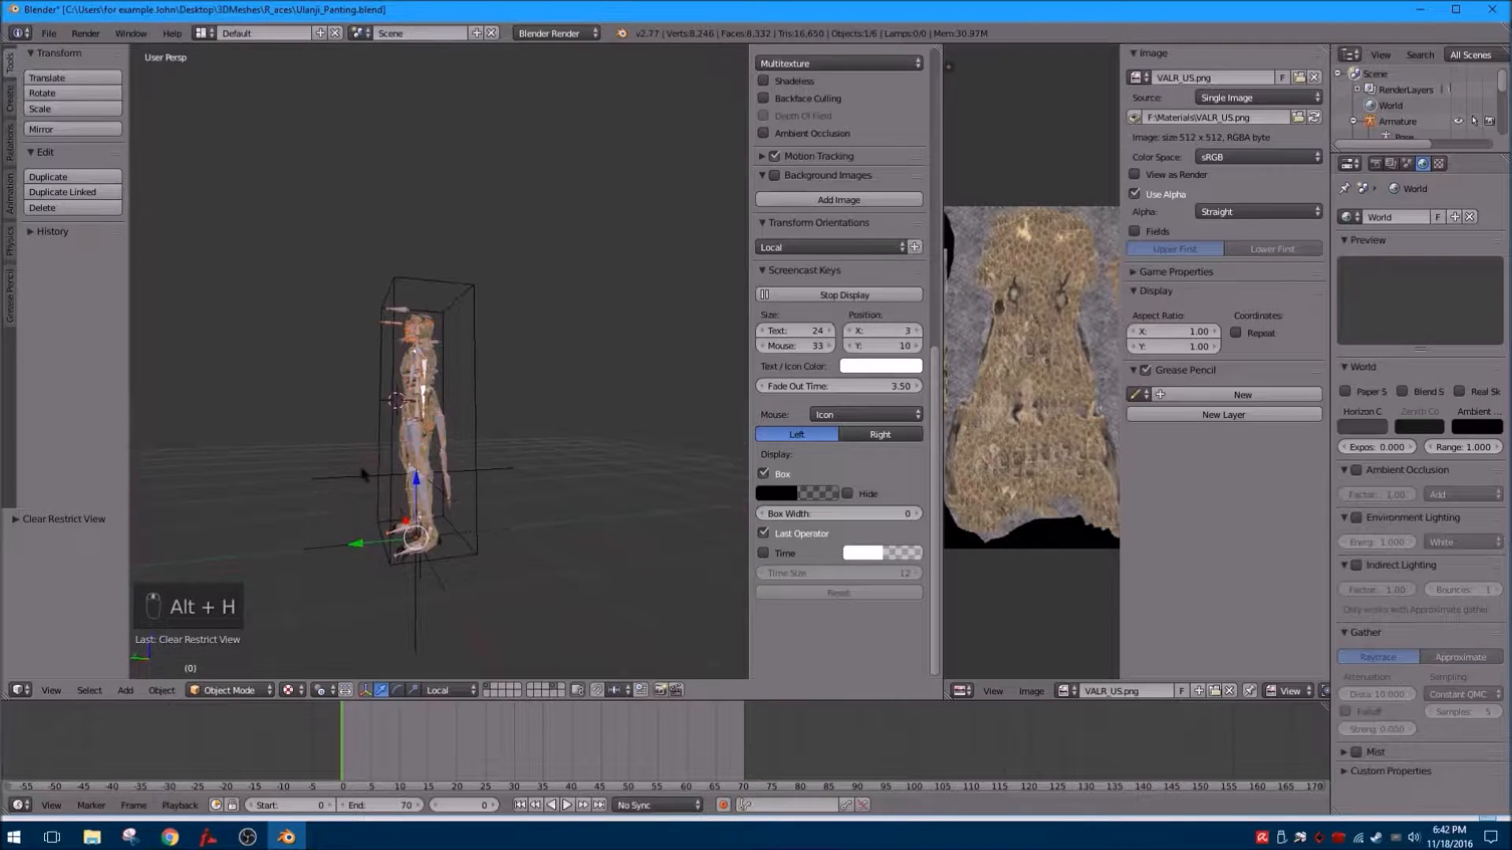
scroll(364, 474, "up", 2)
scroll(364, 464, "up", 2)
mouse_move(383, 384)
middle_mouse_down()
mouse_move(449, 397)
mouse_move(395, 409)
middle_mouse_up()
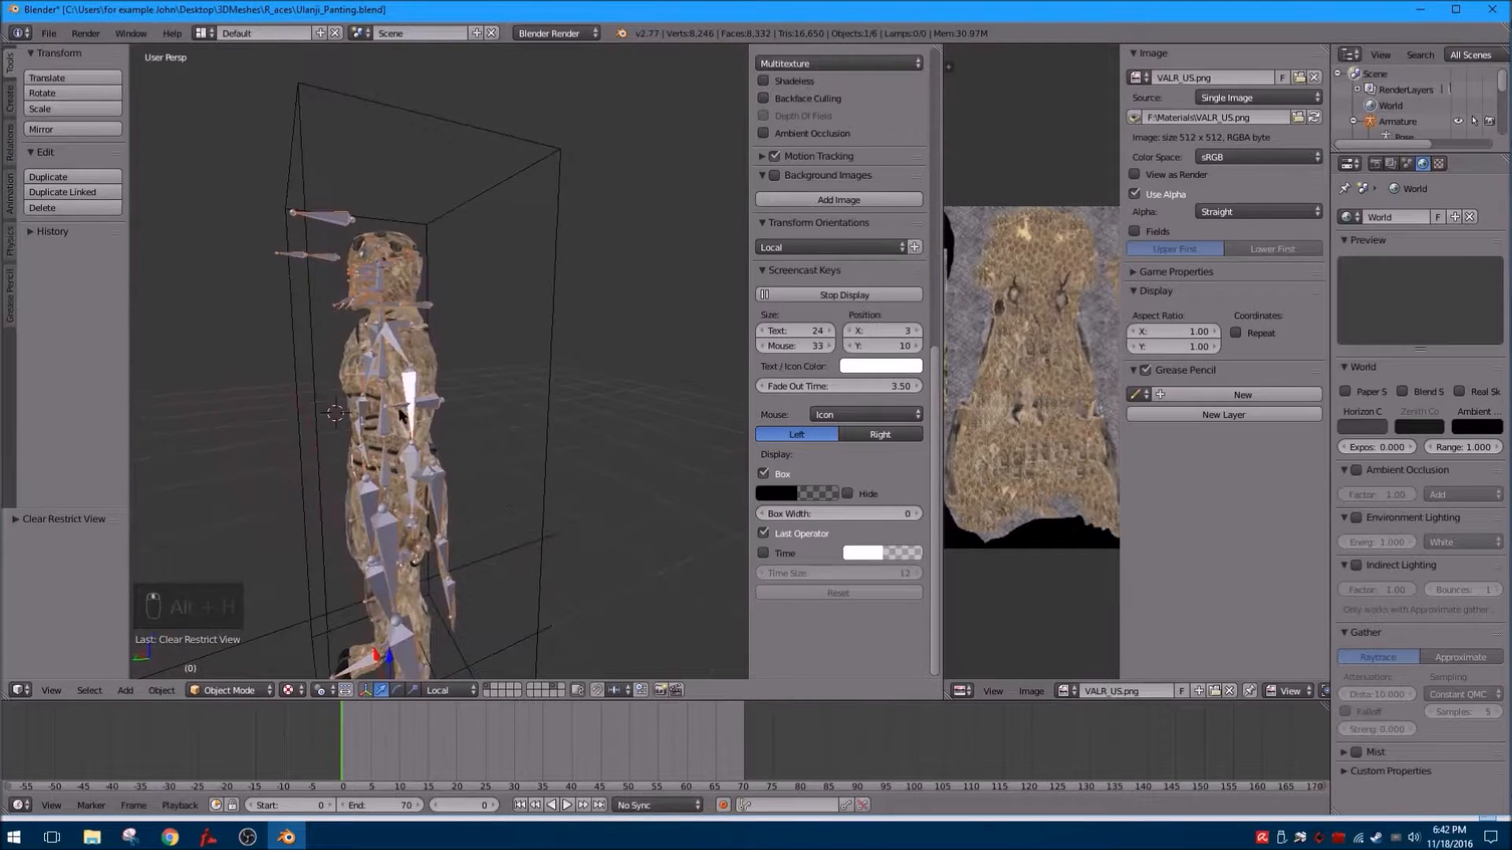
Select the character's armature and switch it to Pose Mode.
right_click(416, 393)
right_click(415, 396)
middle_click_drag(369, 435, 385, 406)
right_click(382, 400)
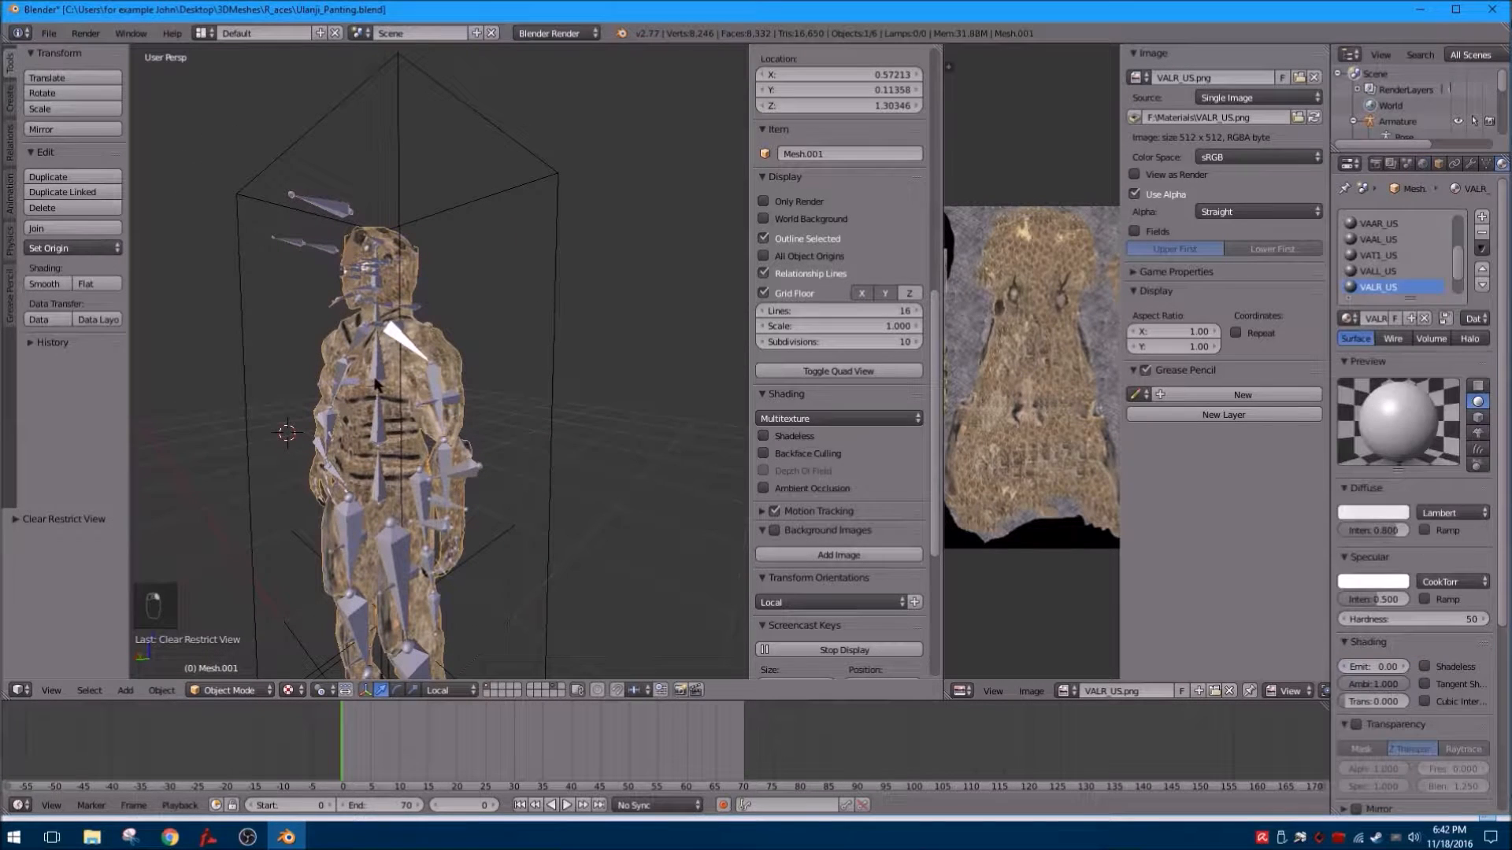
right_click(378, 383)
left_click(228, 690)
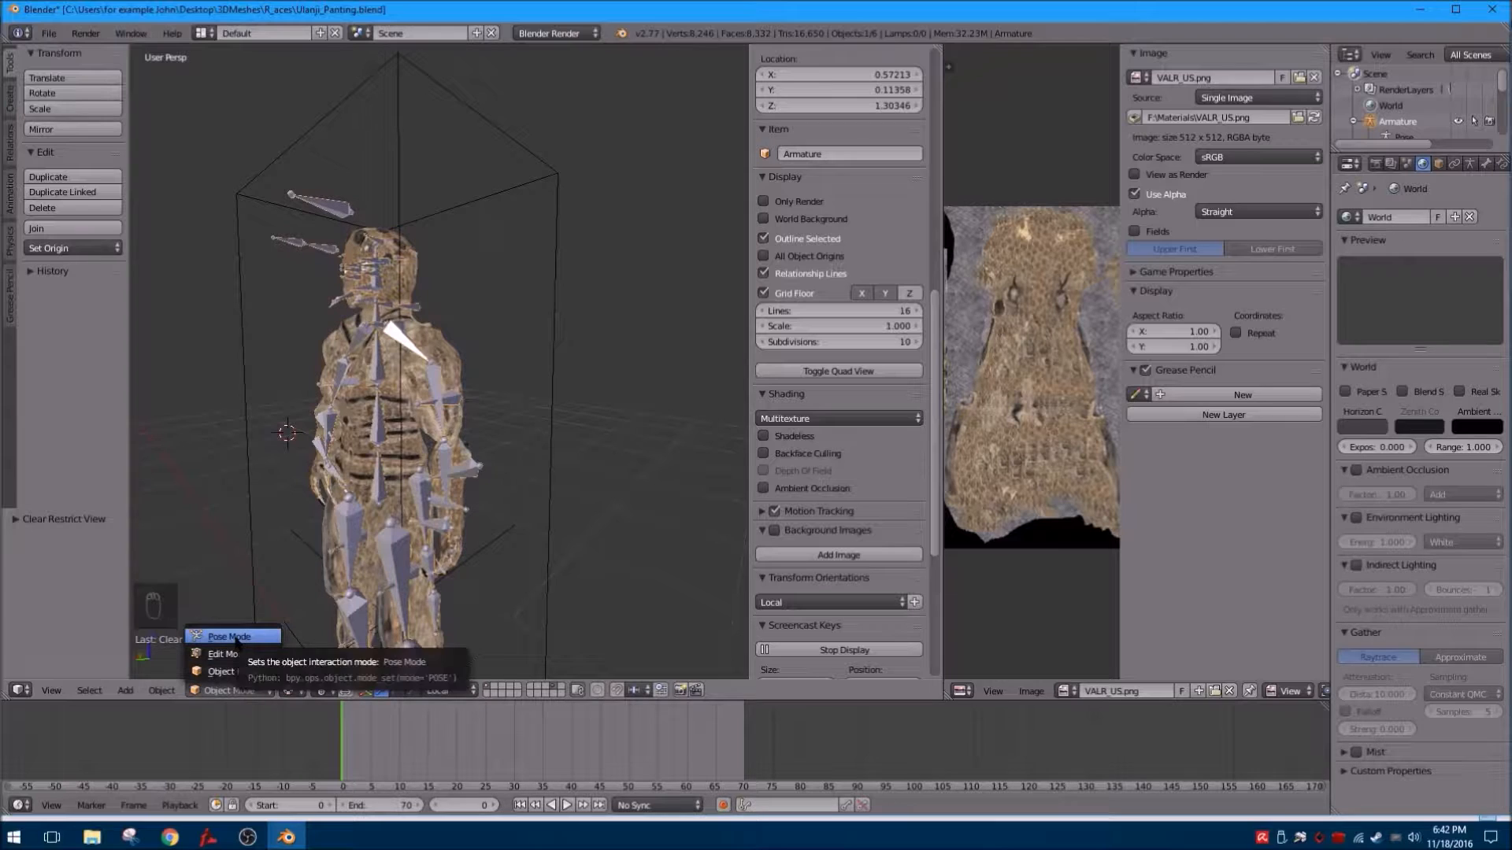
left_click(235, 637)
Select the Chest bone and try rotating it to bend the upper body forward.
middle_click_drag(377, 410, 485, 405)
scroll(390, 394, "up", 2)
right_click(390, 386)
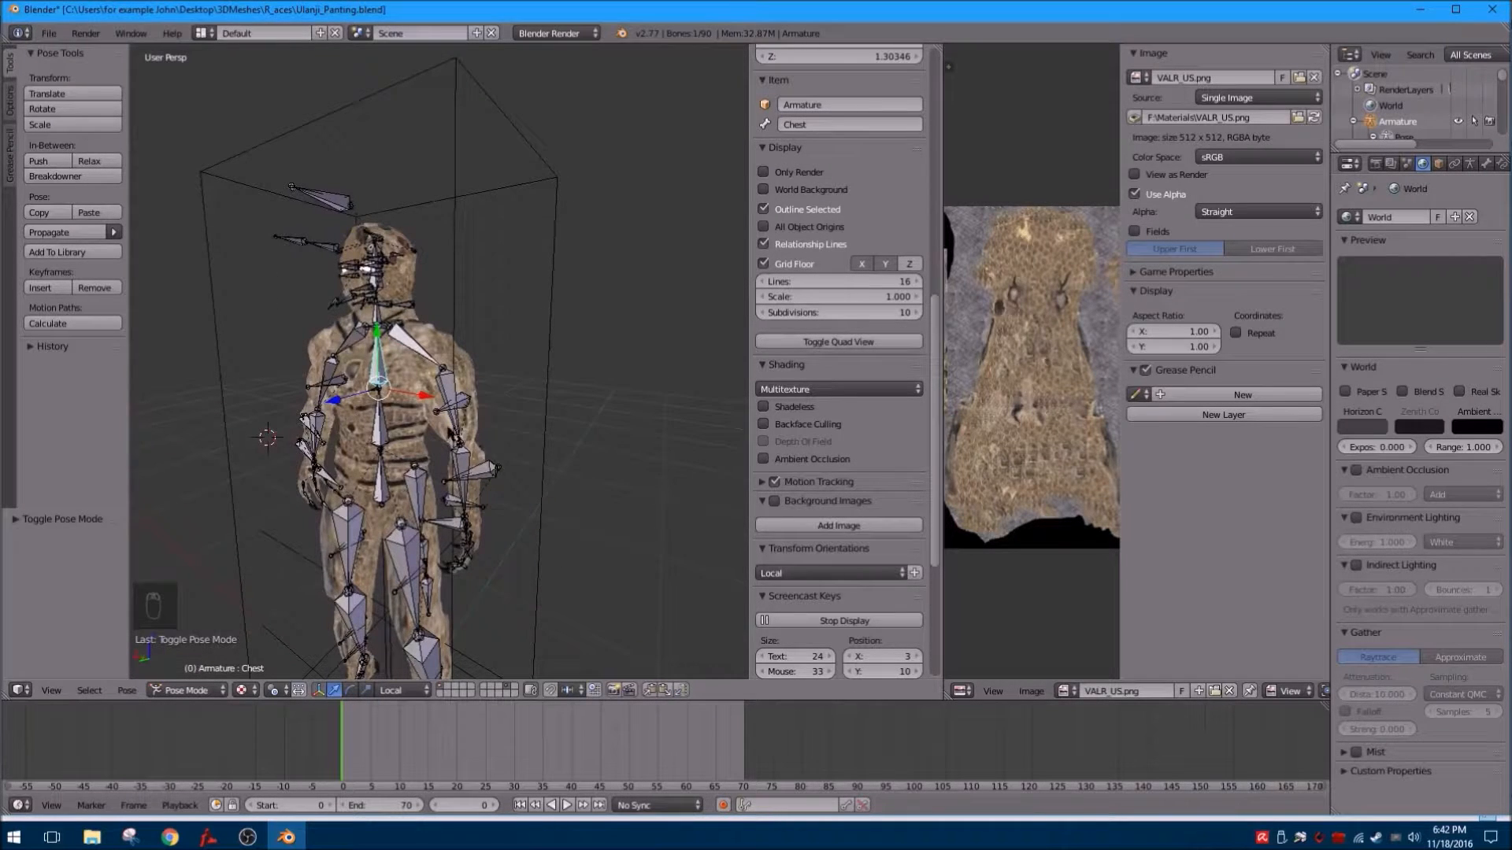
middle_click_drag(449, 435, 370, 441)
middle_click_drag(386, 366, 483, 389)
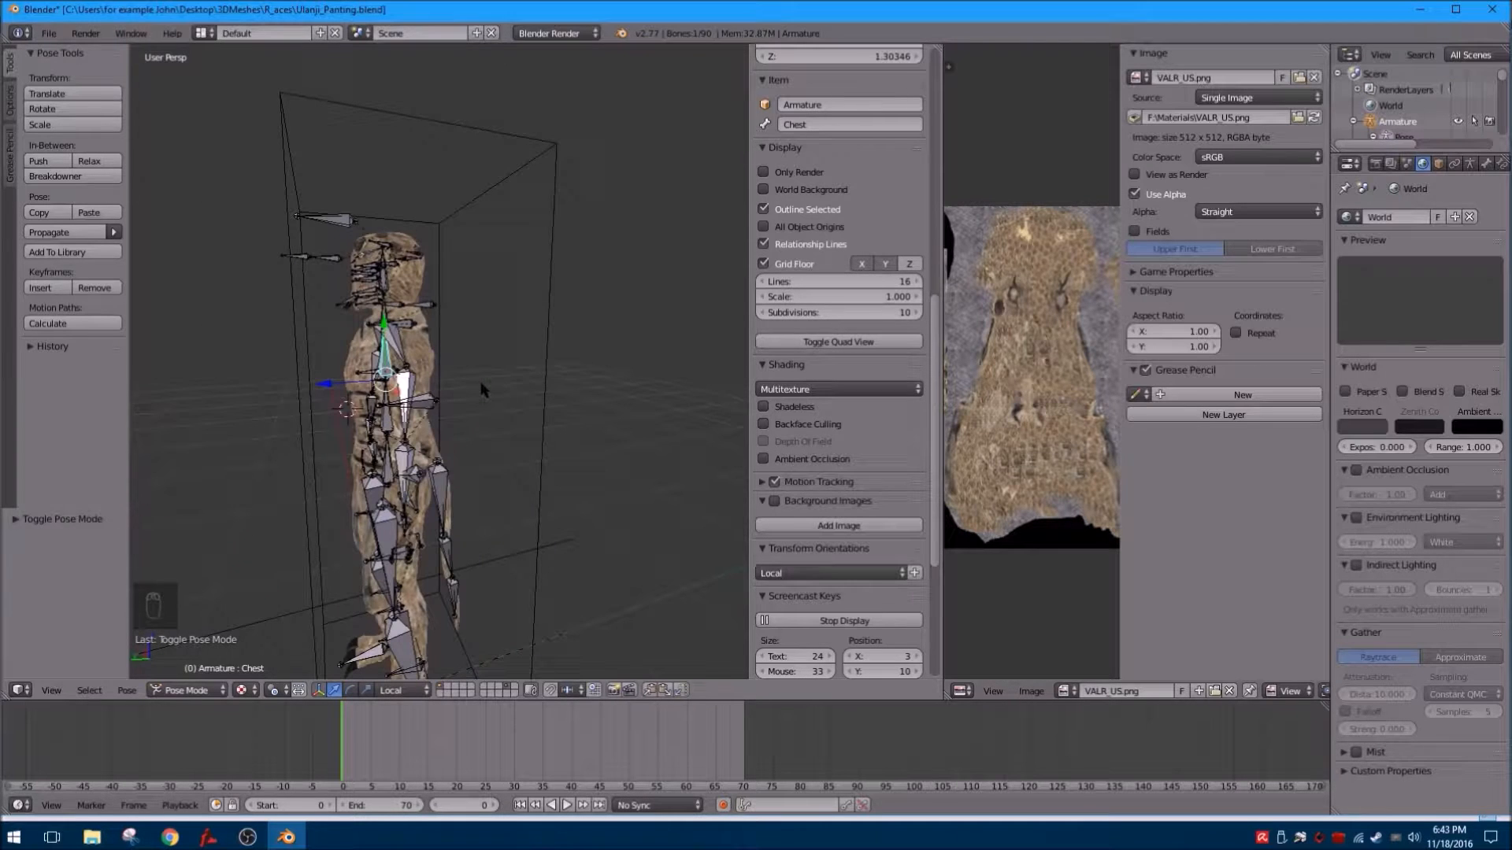
middle_click_drag(379, 387, 437, 376)
key("r")
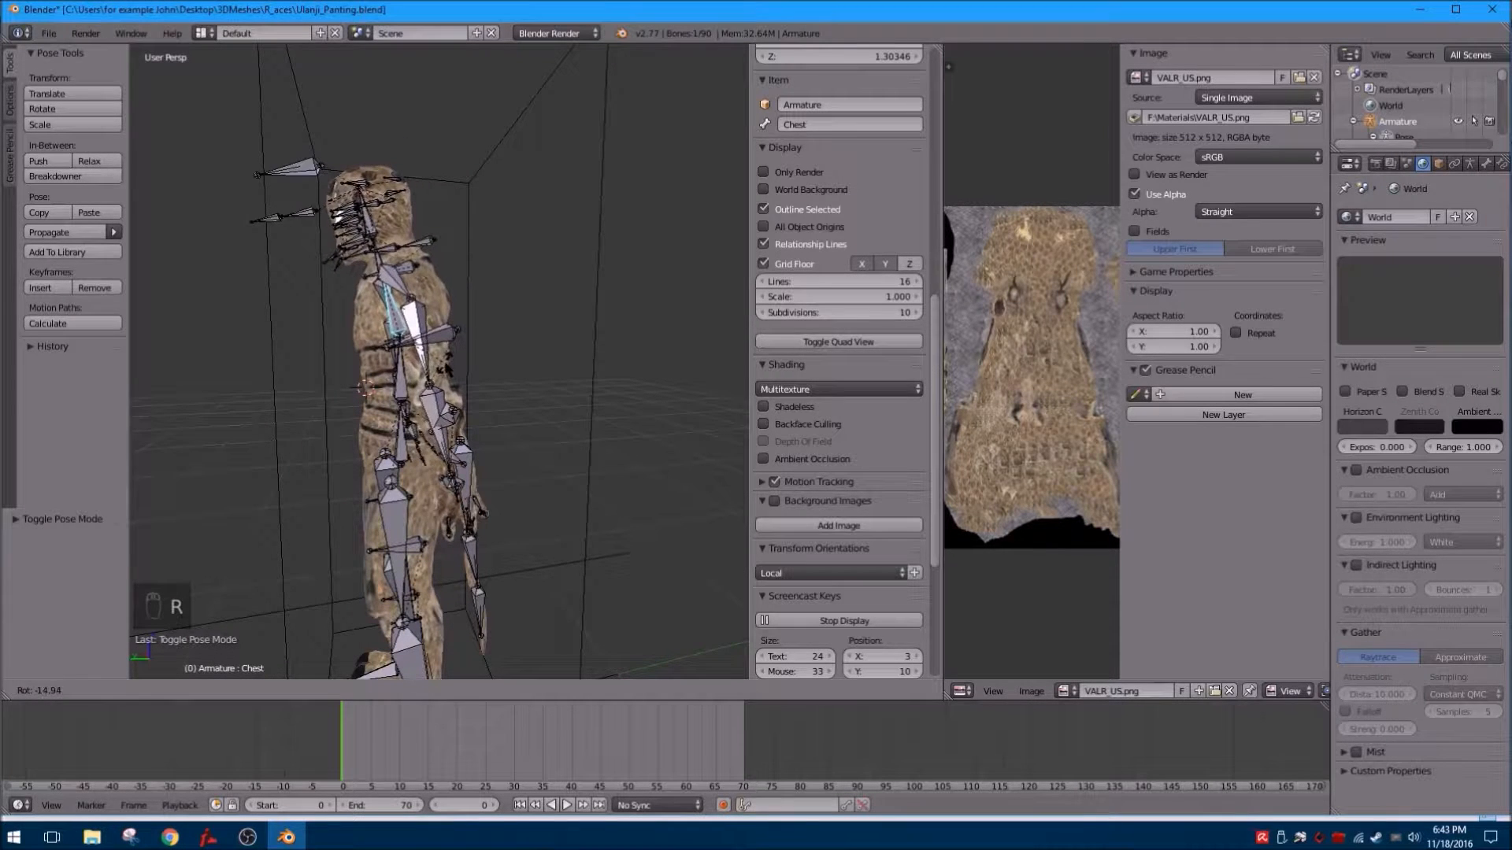
right_click(440, 364)
Select the Abdomen bone and try rotating it to bend the torso forward.
right_click(433, 373)
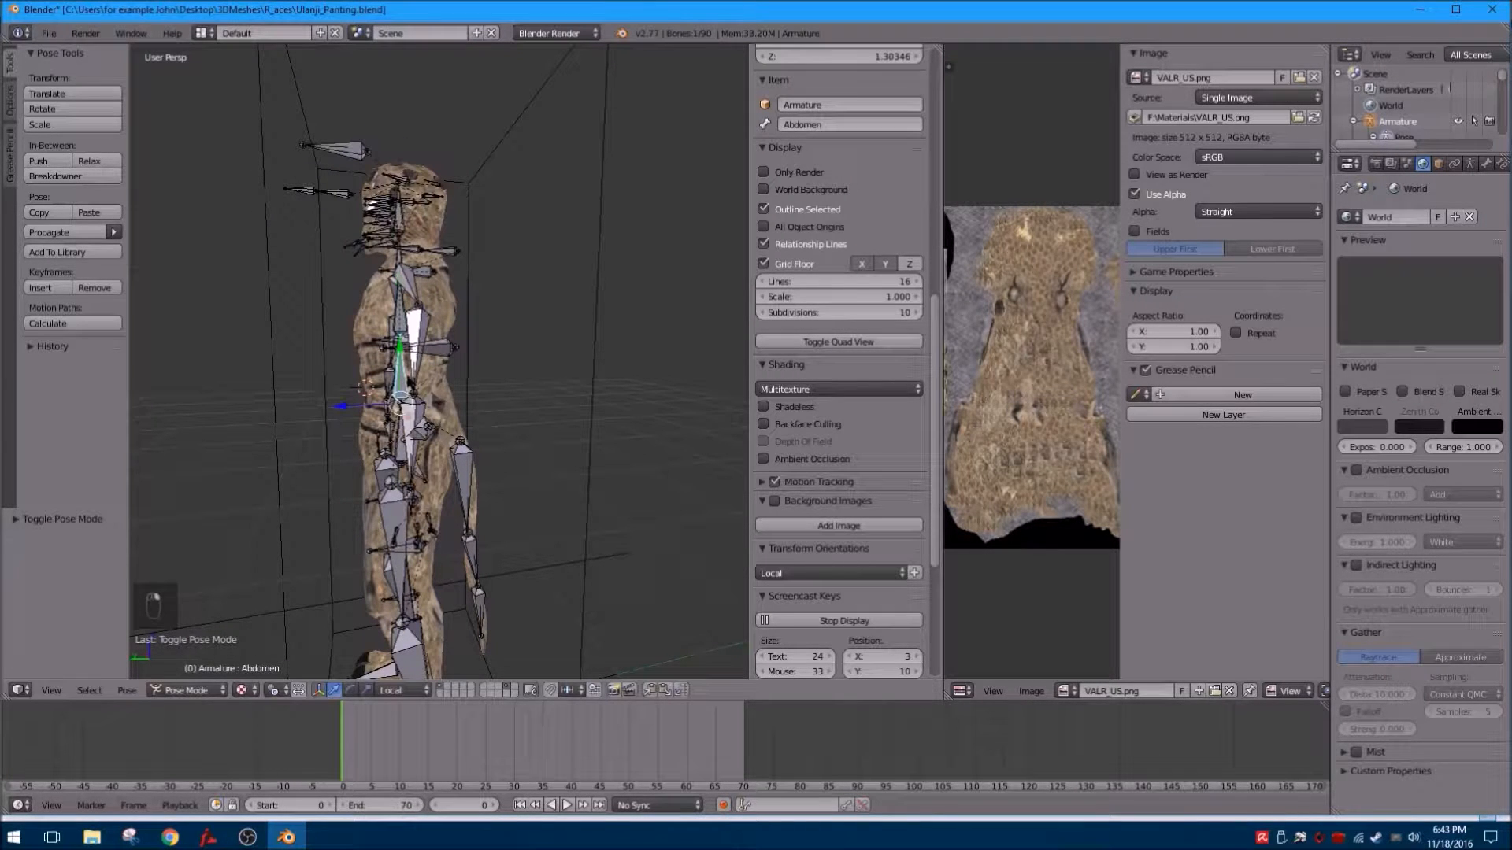
key("r")
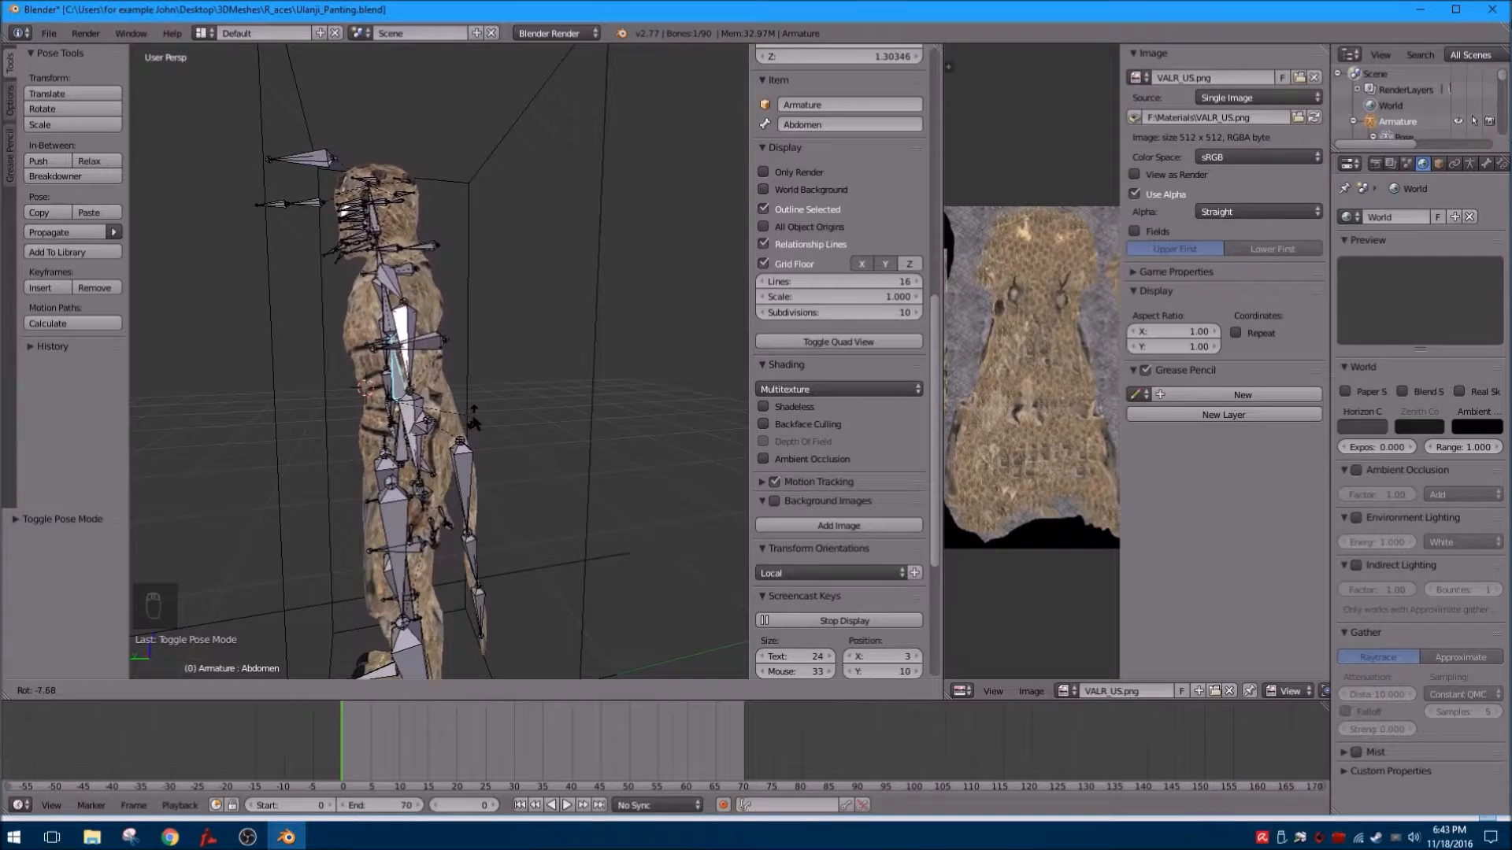
right_click(471, 414)
Select the Neck bone and try tilting the head forward with a rotation.
middle_click_drag(351, 296, 379, 364, "shift")
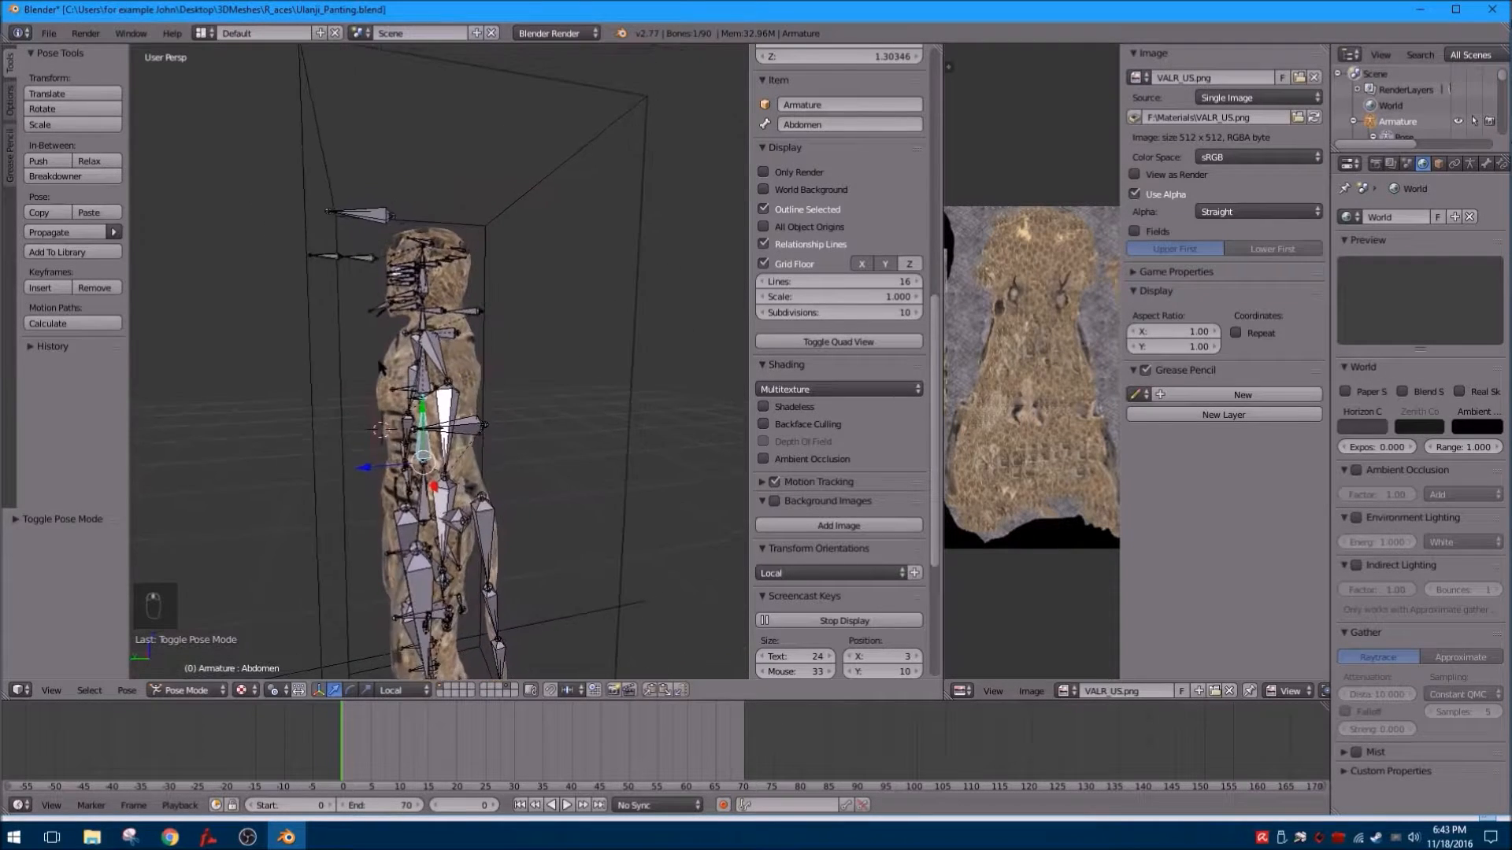
scroll(404, 370, "up", 2)
right_click(417, 331)
right_click(420, 312)
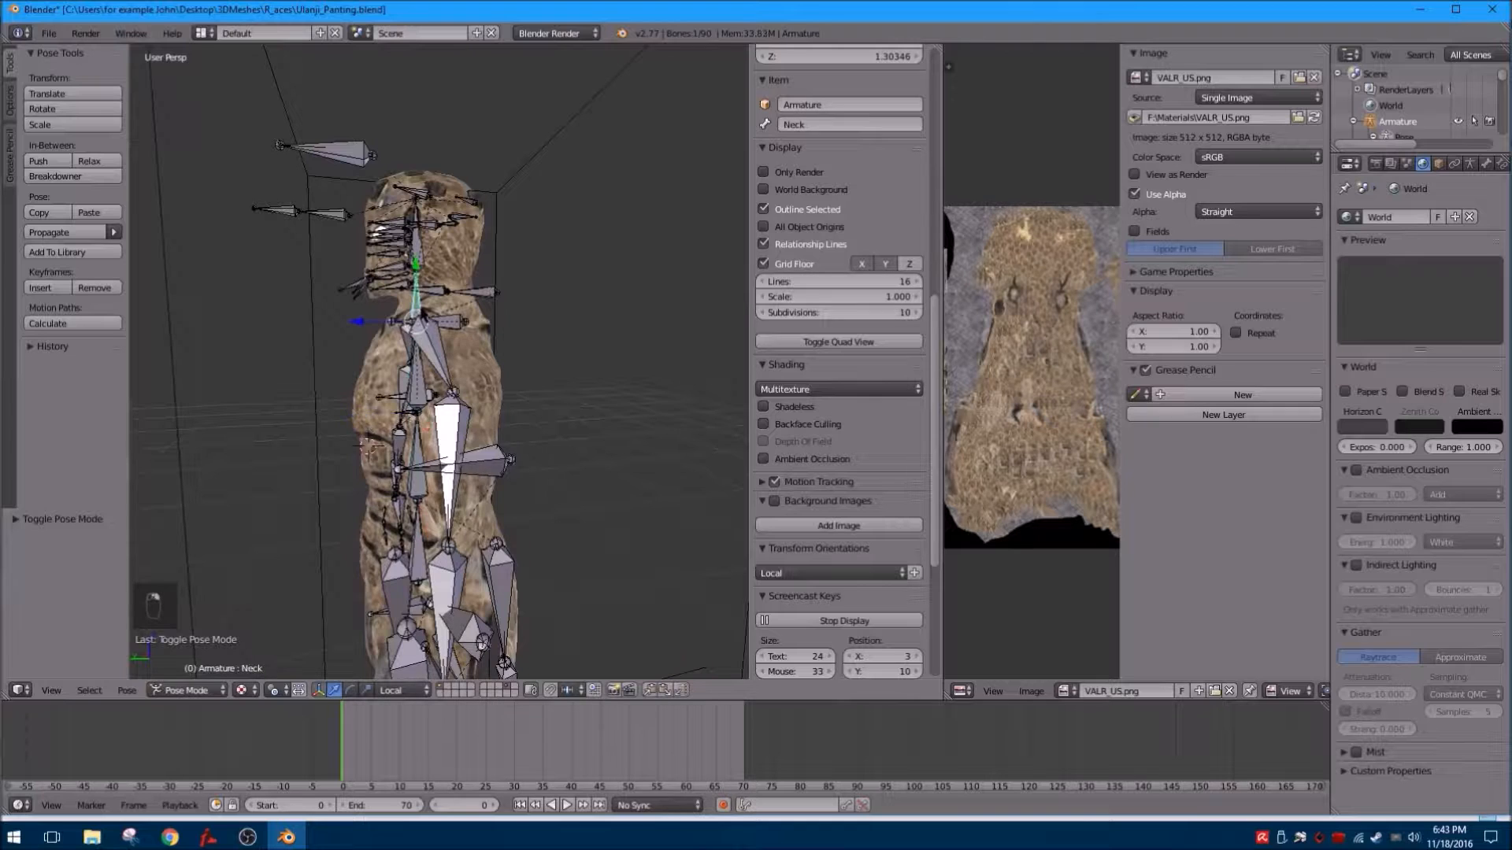
key("r")
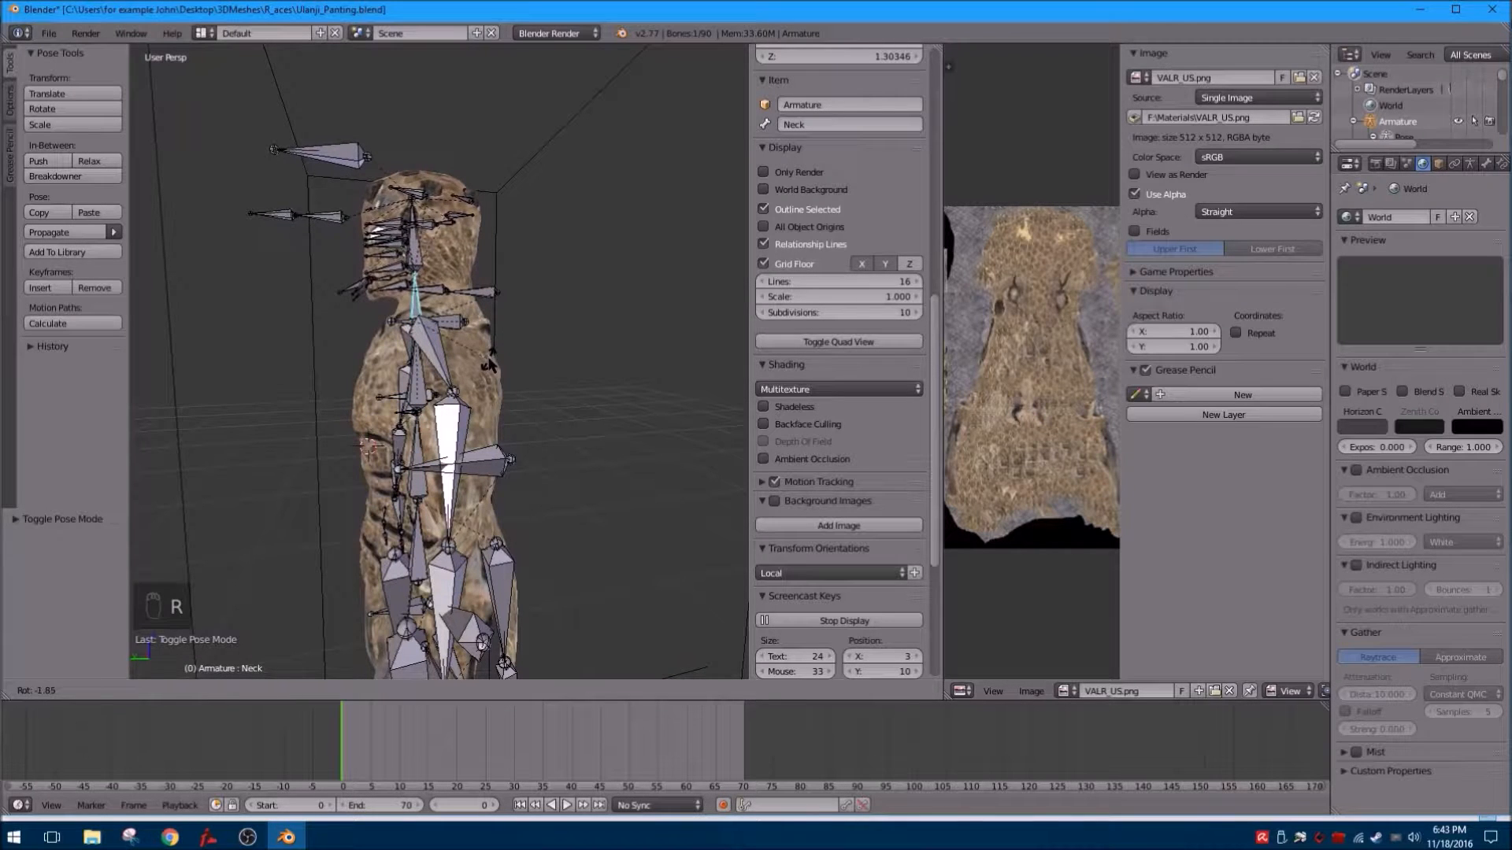
left_click(425, 347)
Show the character in the left side view, framed closely on the torso bones.
middle_click_drag(425, 348, 414, 256)
mouse_move(367, 351)
middle_mouse_down()
mouse_move(426, 351)
mouse_move(355, 352)
mouse_move(410, 352)
mouse_move(390, 357)
middle_mouse_up()
key("KP_3")
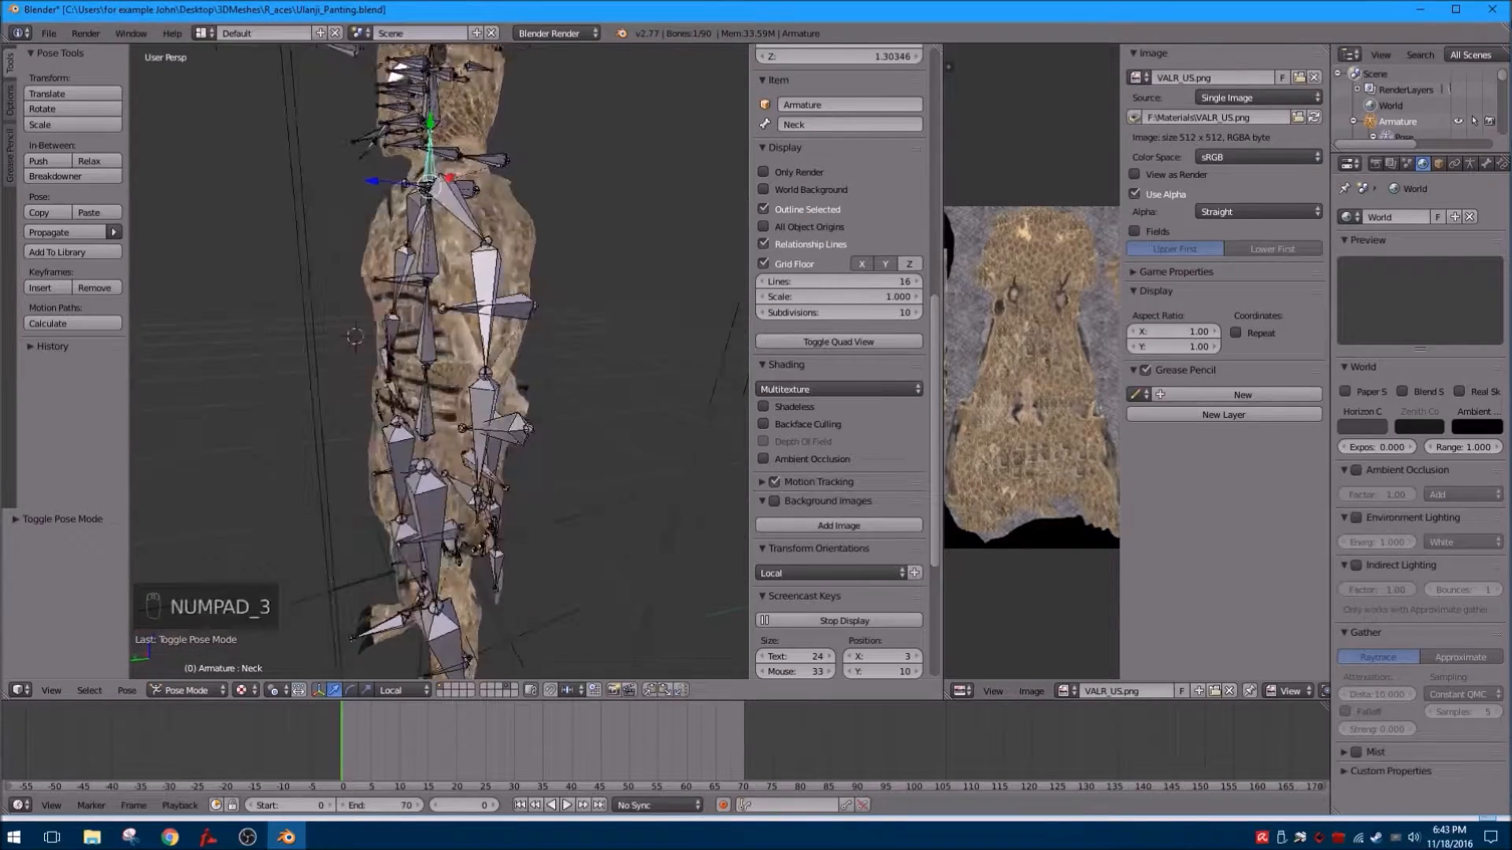
scroll(505, 336, "down", 8)
middle_click_drag(424, 305, 298, 405, "shift")
key("ctrl+KP_3")
scroll(320, 462, "up", 2)
middle_click_drag(321, 462, 418, 504, "shift")
scroll(439, 394, "up", 4)
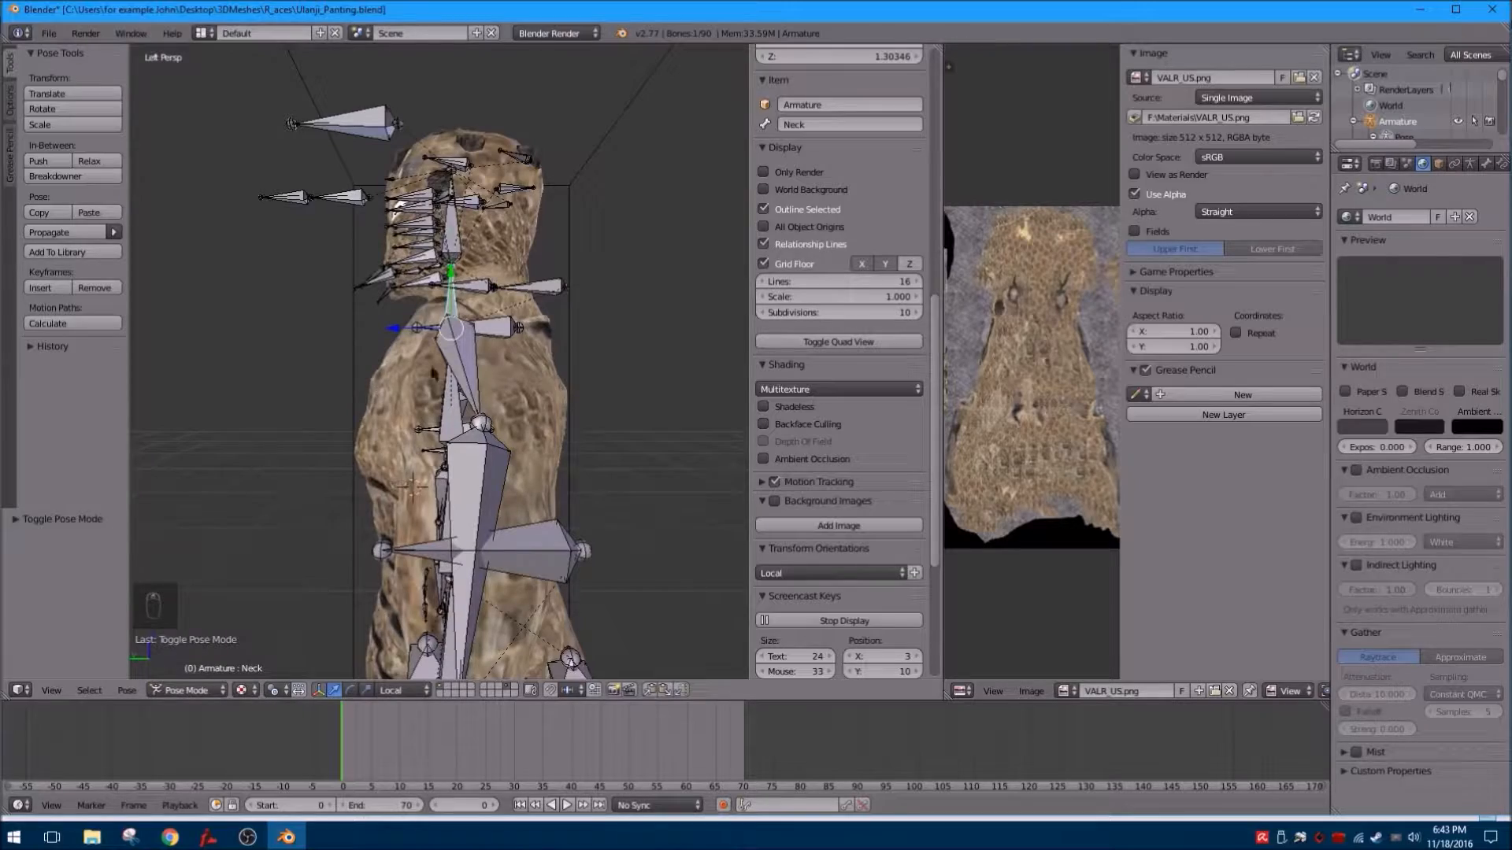
scroll(434, 375, "up", 3)
Select the Pelvis bone and try moving it to see how the body follows.
right_click(489, 472)
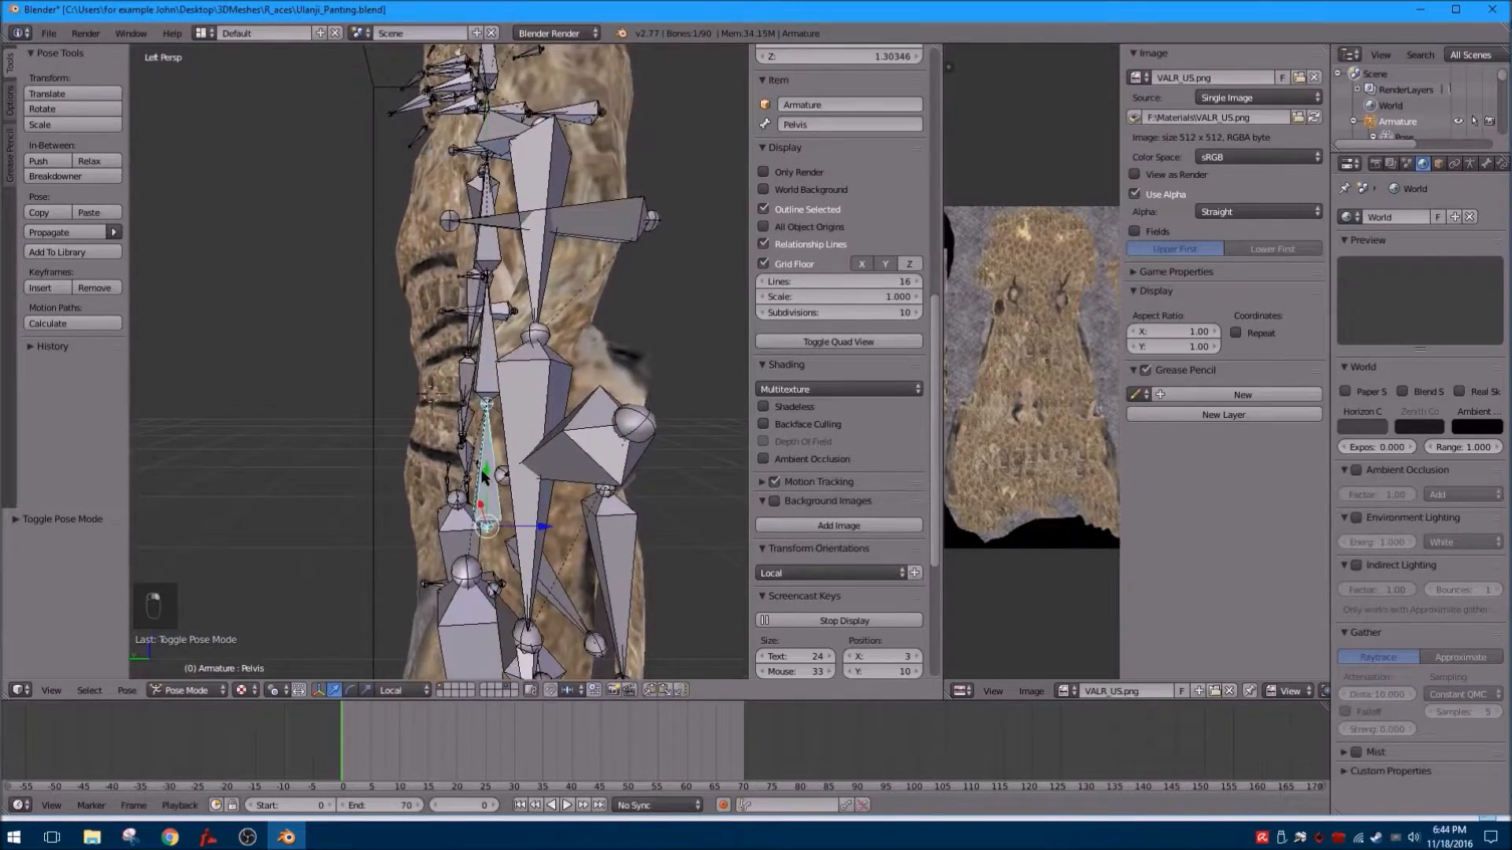
middle_click_drag(489, 472, 339, 339)
right_click(356, 325)
right_click(362, 451)
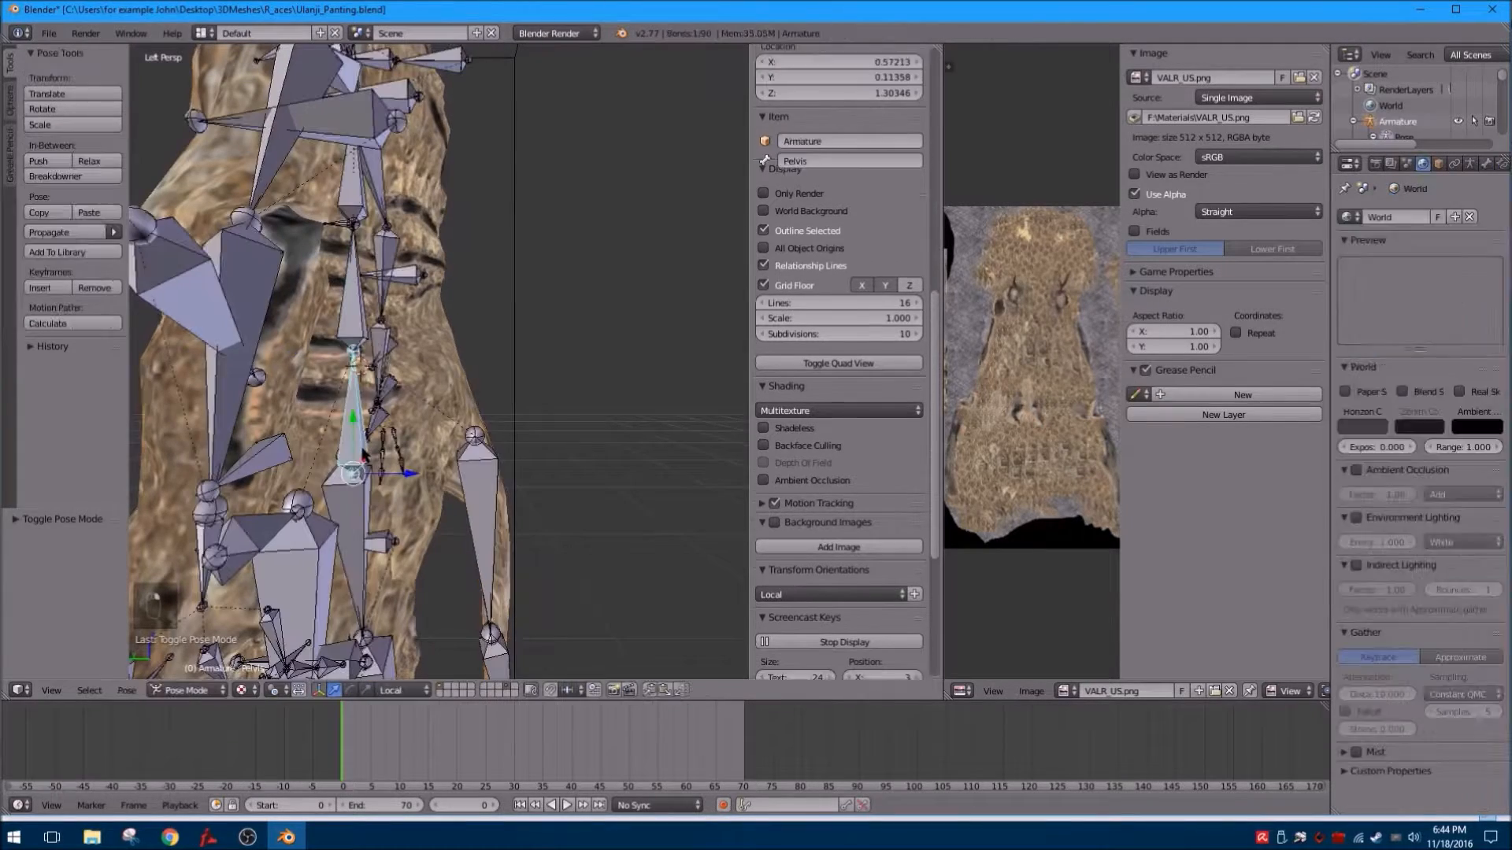
key("g")
right_click(526, 369)
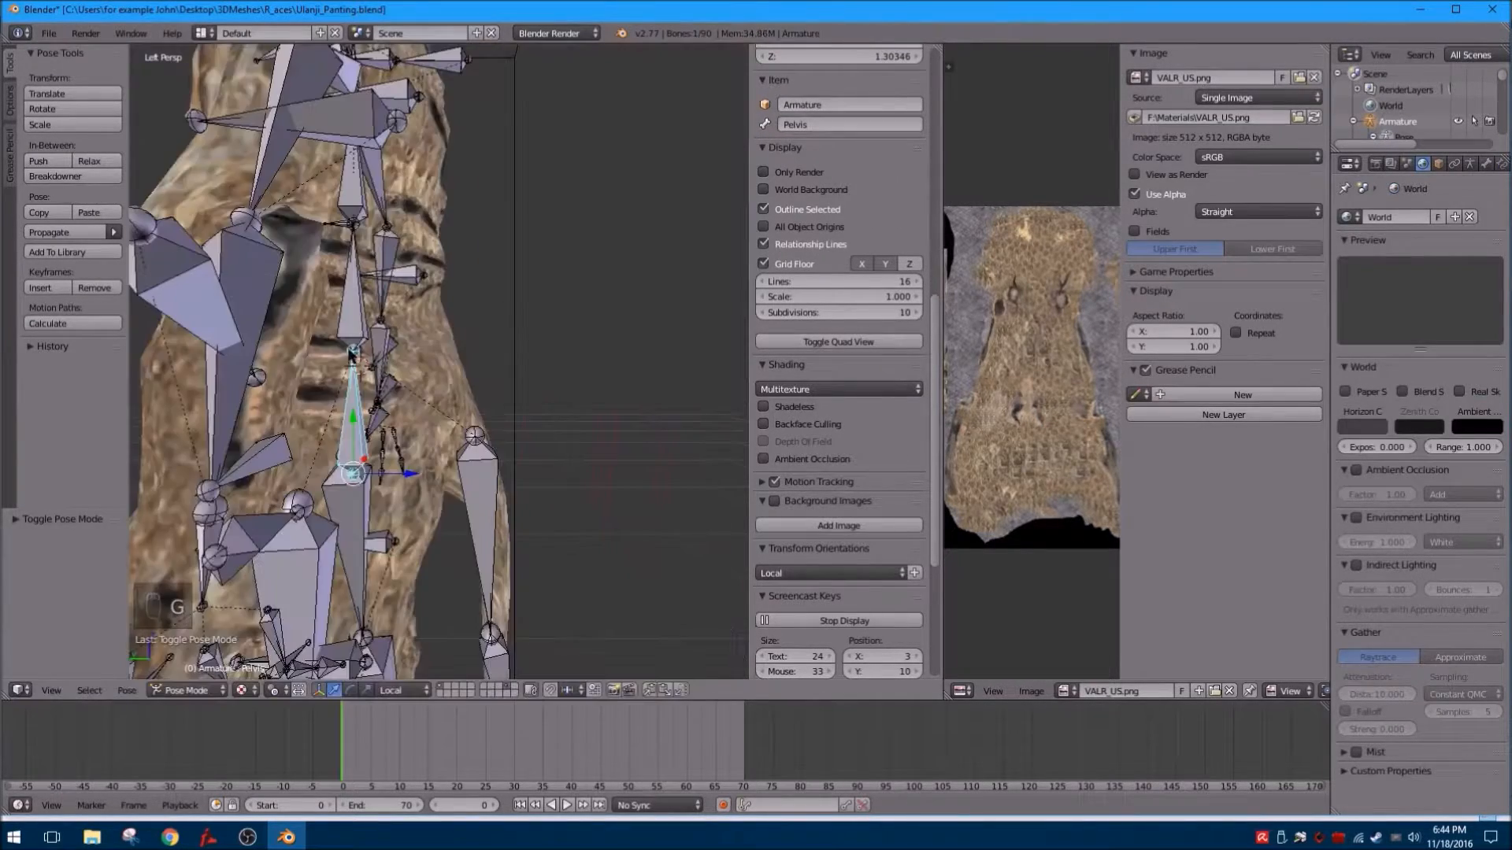
Select the Abdomen bone and try rotating it to see how the torso bends.
scroll(340, 344, "down", 3)
middle_click_drag(313, 334, 544, 408, "shift")
scroll(369, 348, "up", 2)
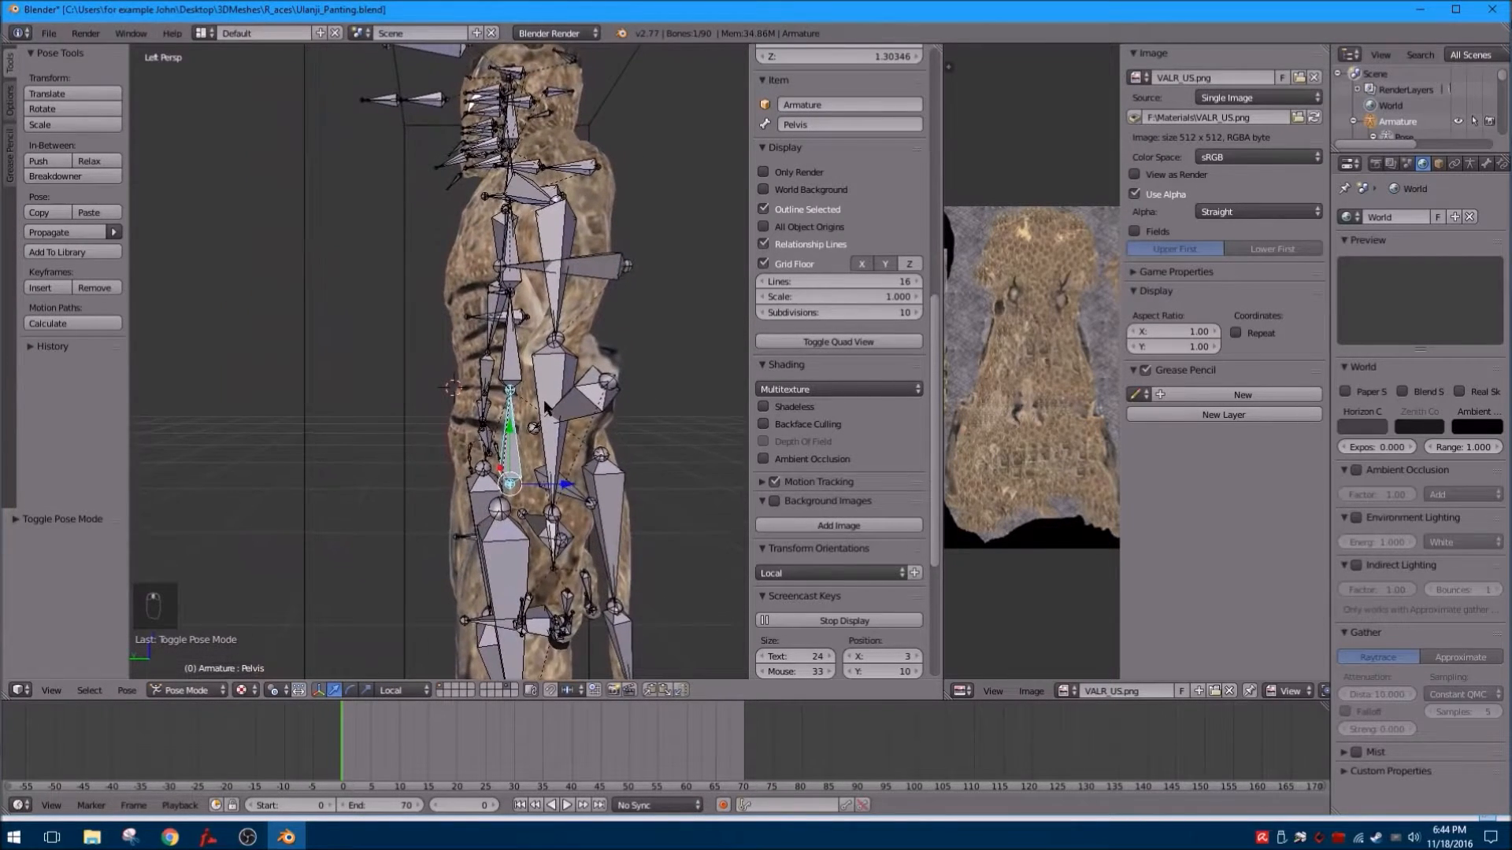
right_click(512, 372)
key("r")
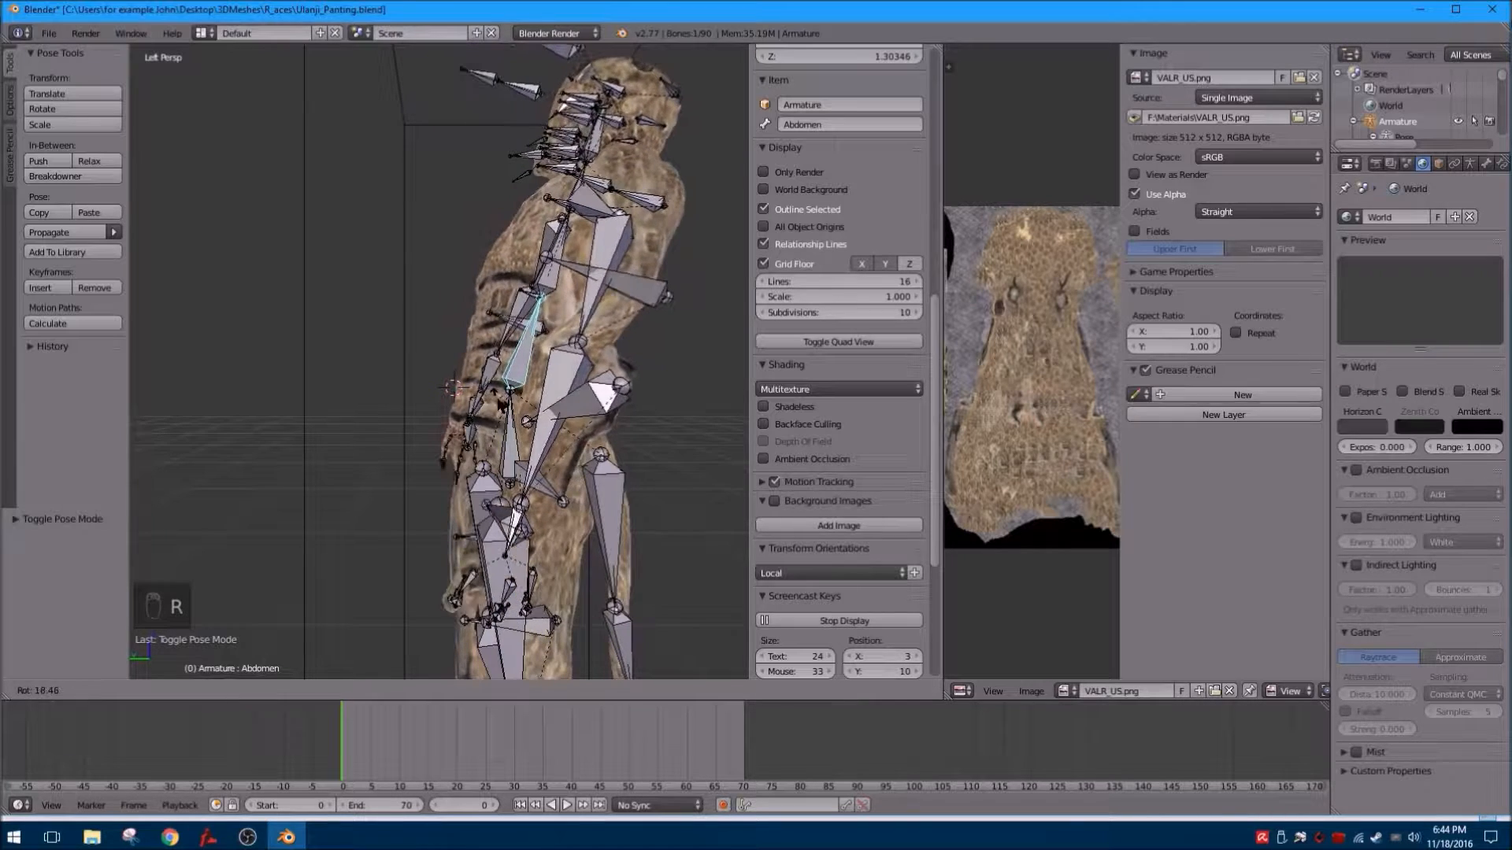
right_click(501, 404)
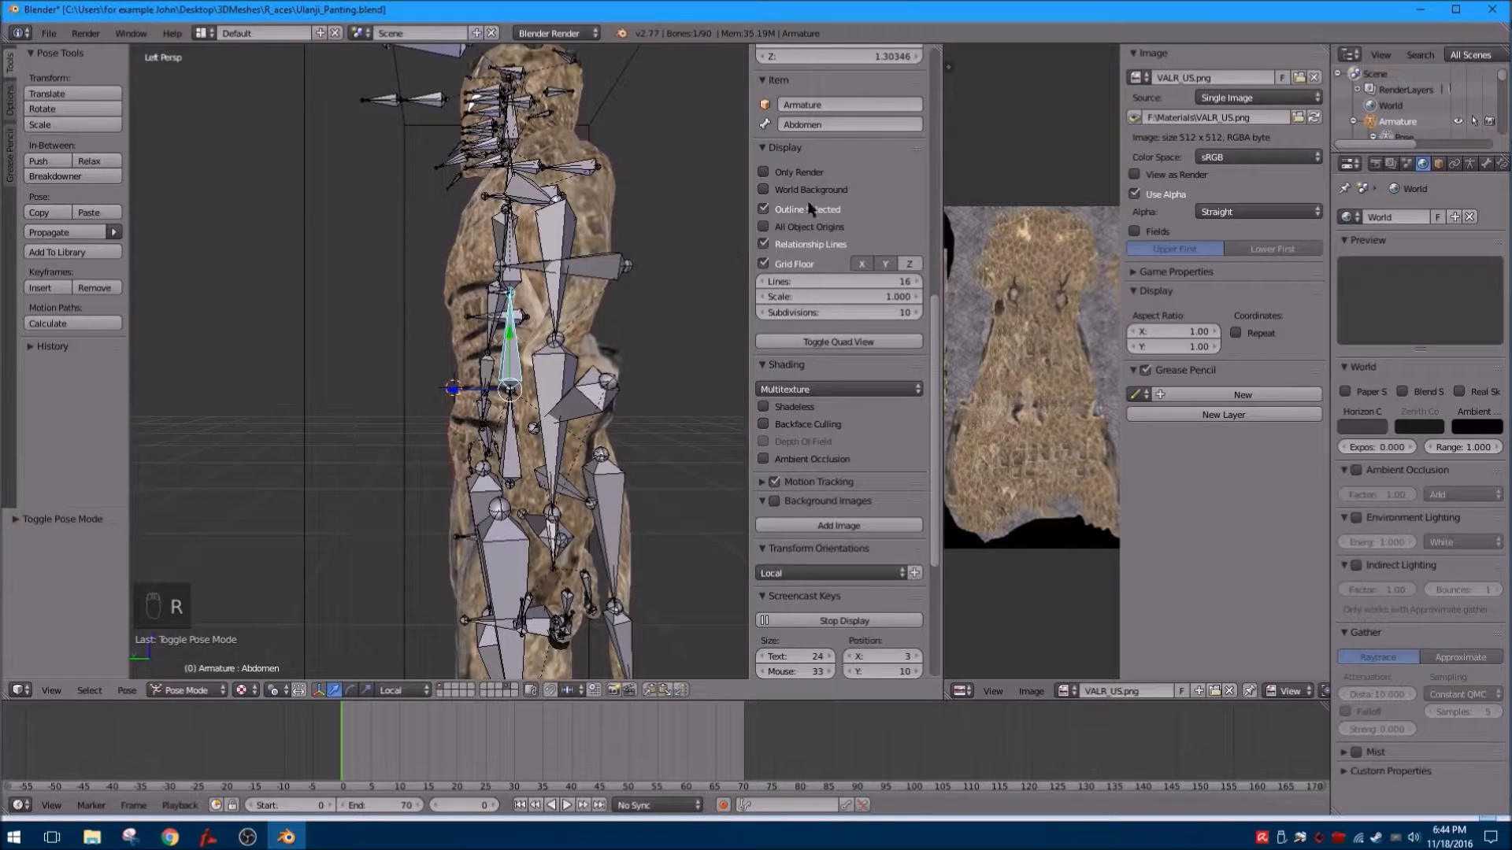
Keep the lower editor set to Timeline and keyframe the Abdomen bone's rotation at frame 0.
scroll(811, 207, "up", 12)
scroll(836, 203, "up", 1)
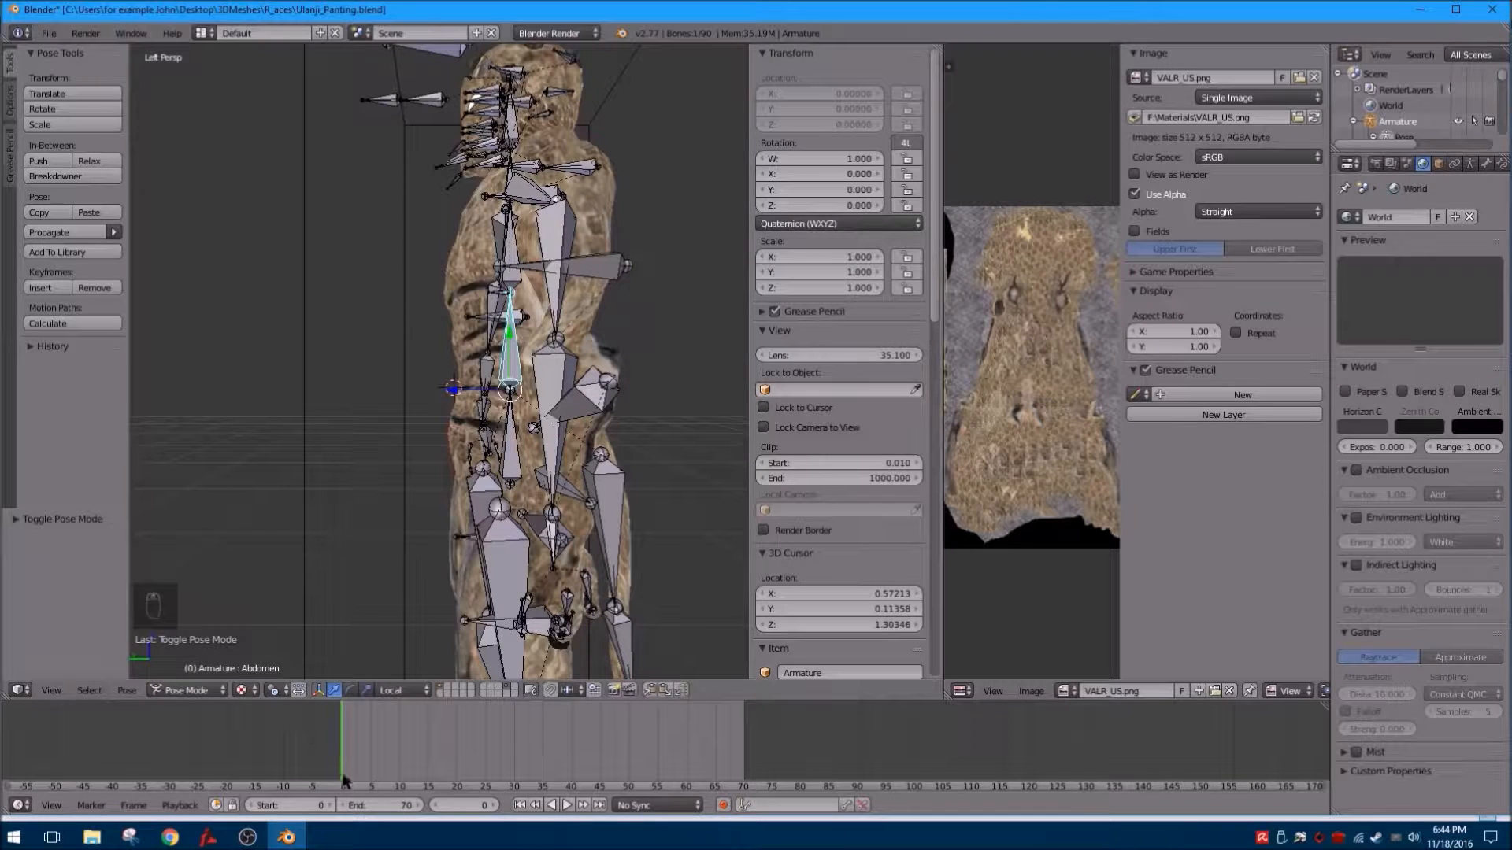
left_click(19, 805)
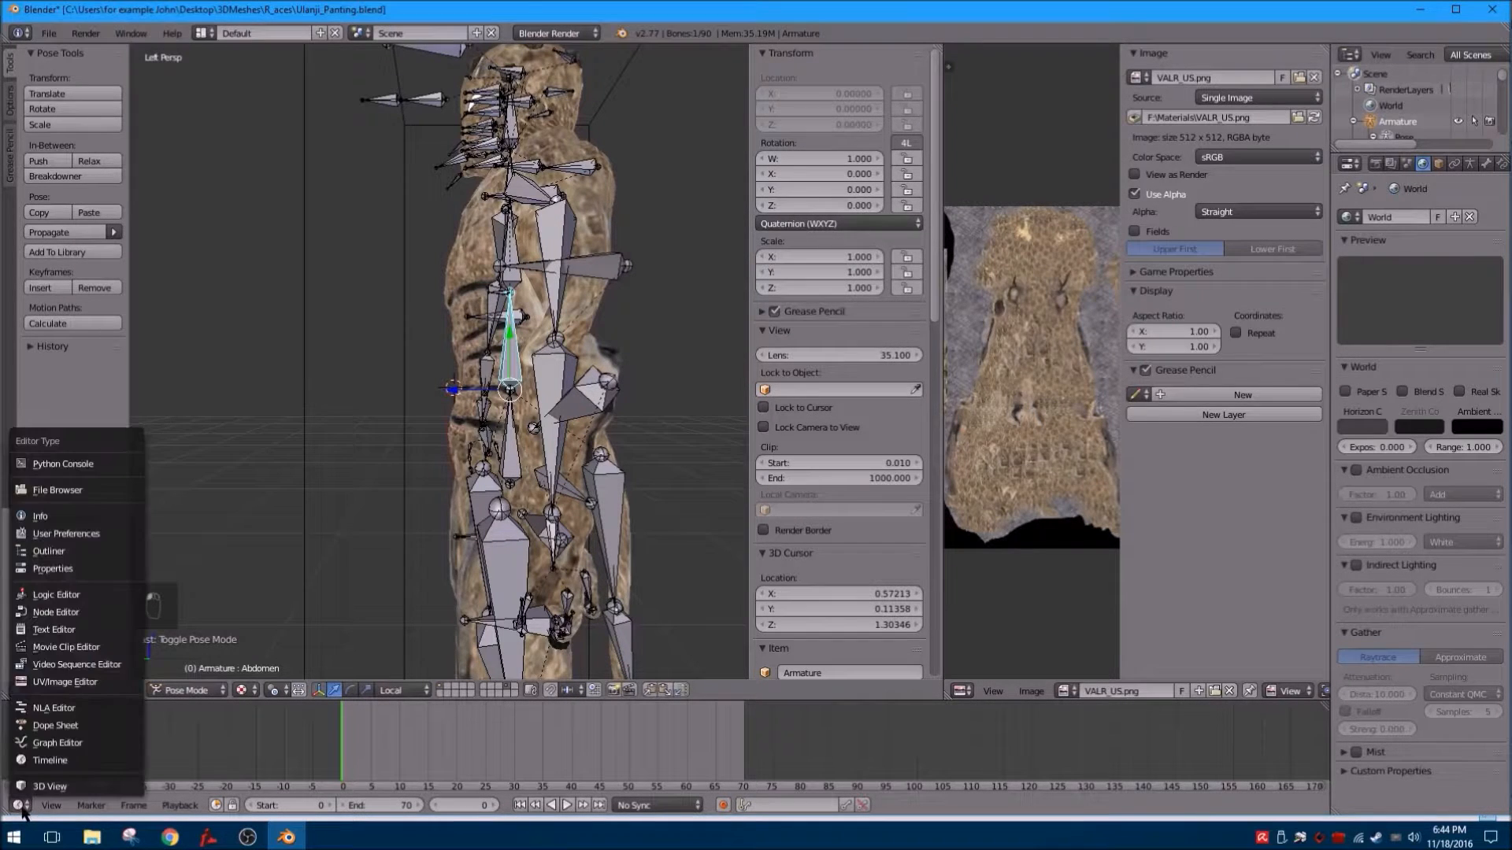
left_click(44, 761)
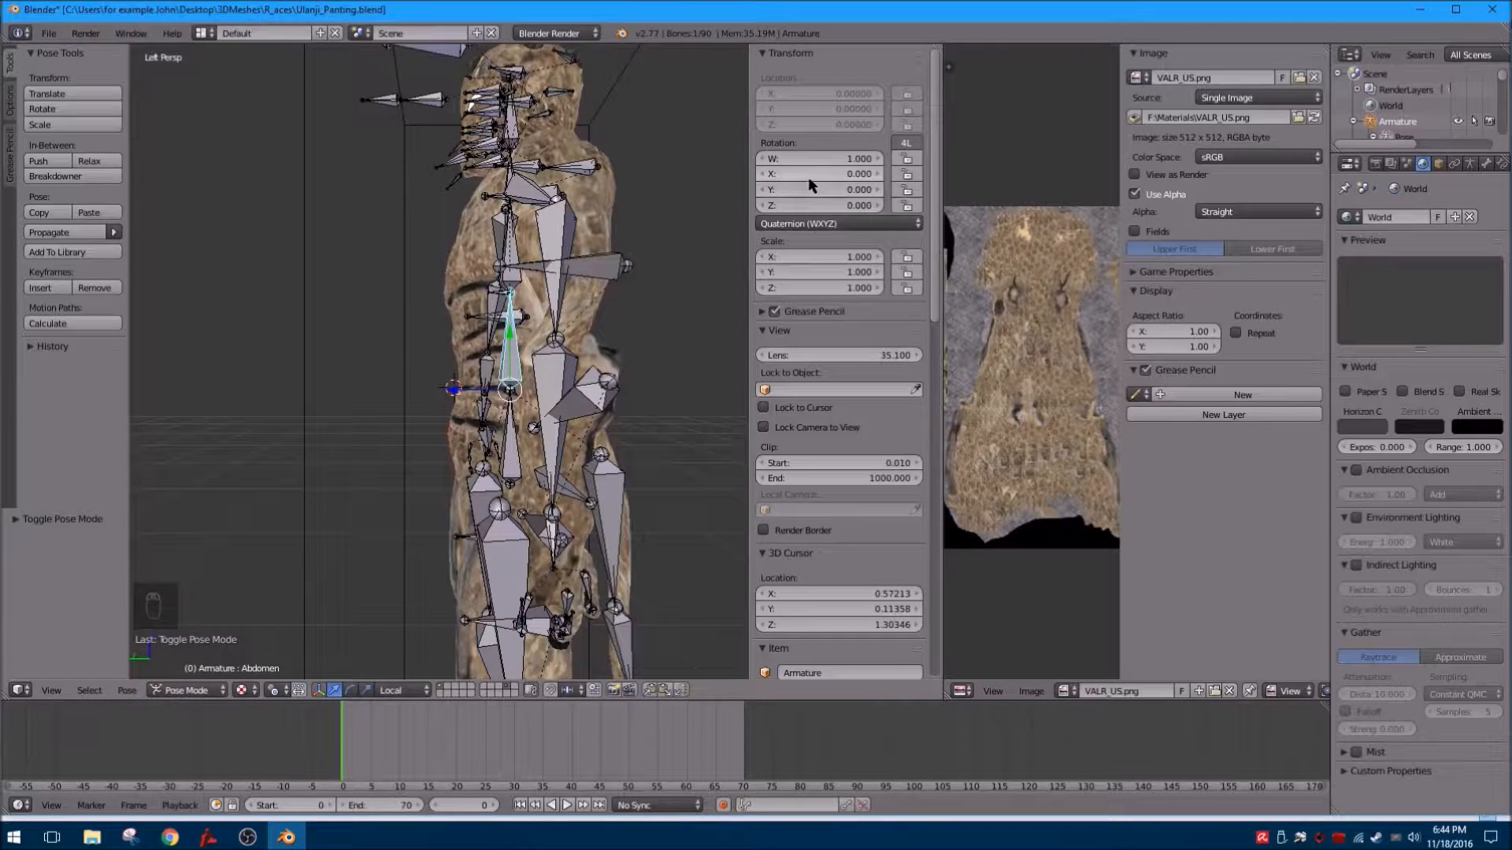
key("i")
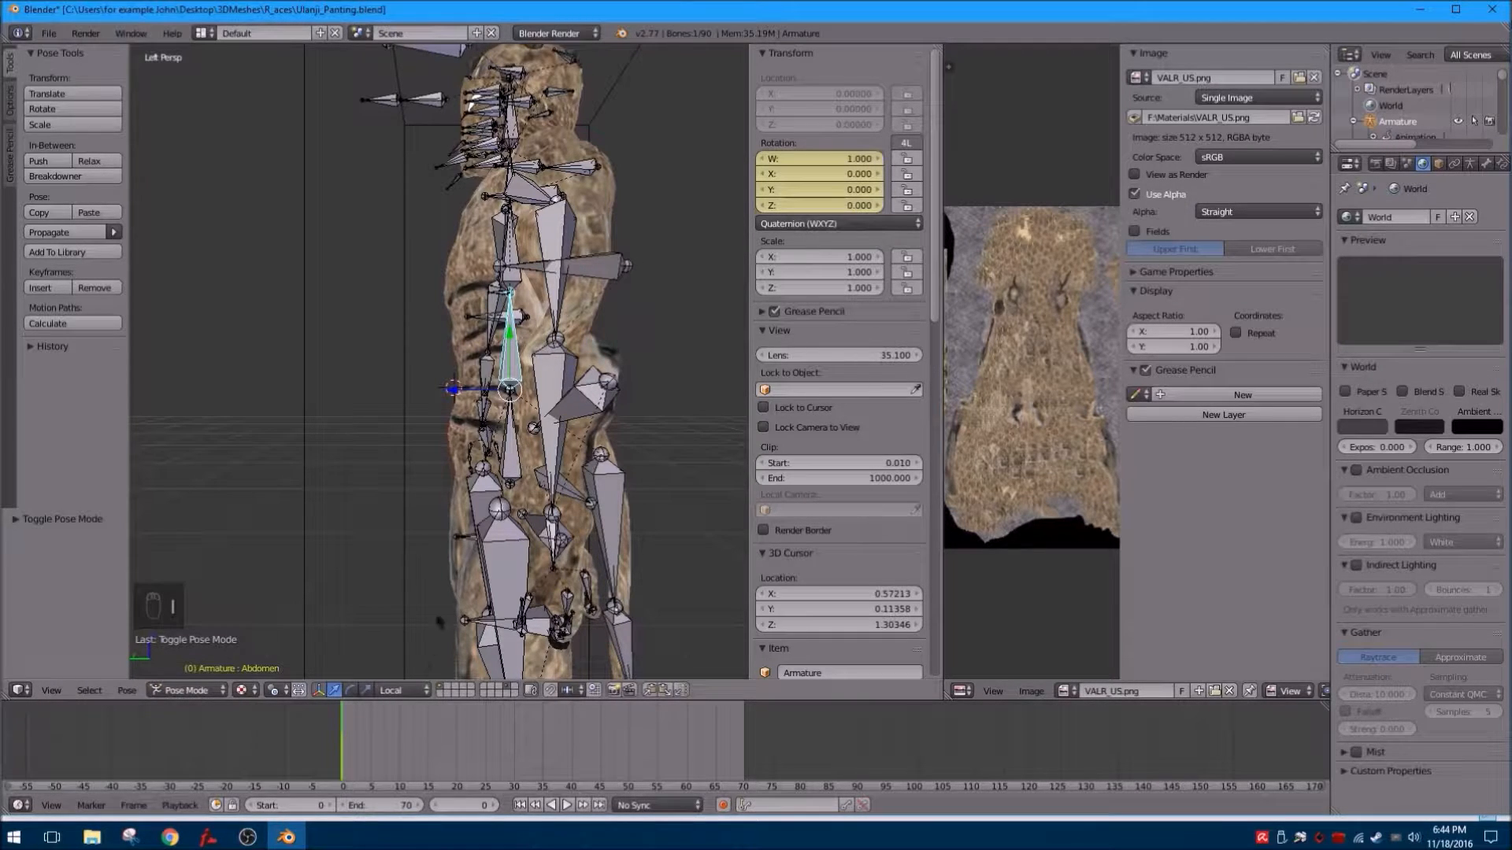
Step through the first few frames to examine the new Abdomen keyframe, and return to frame 0.
key("Right")
key("Right")
key("Right")
key("Right")
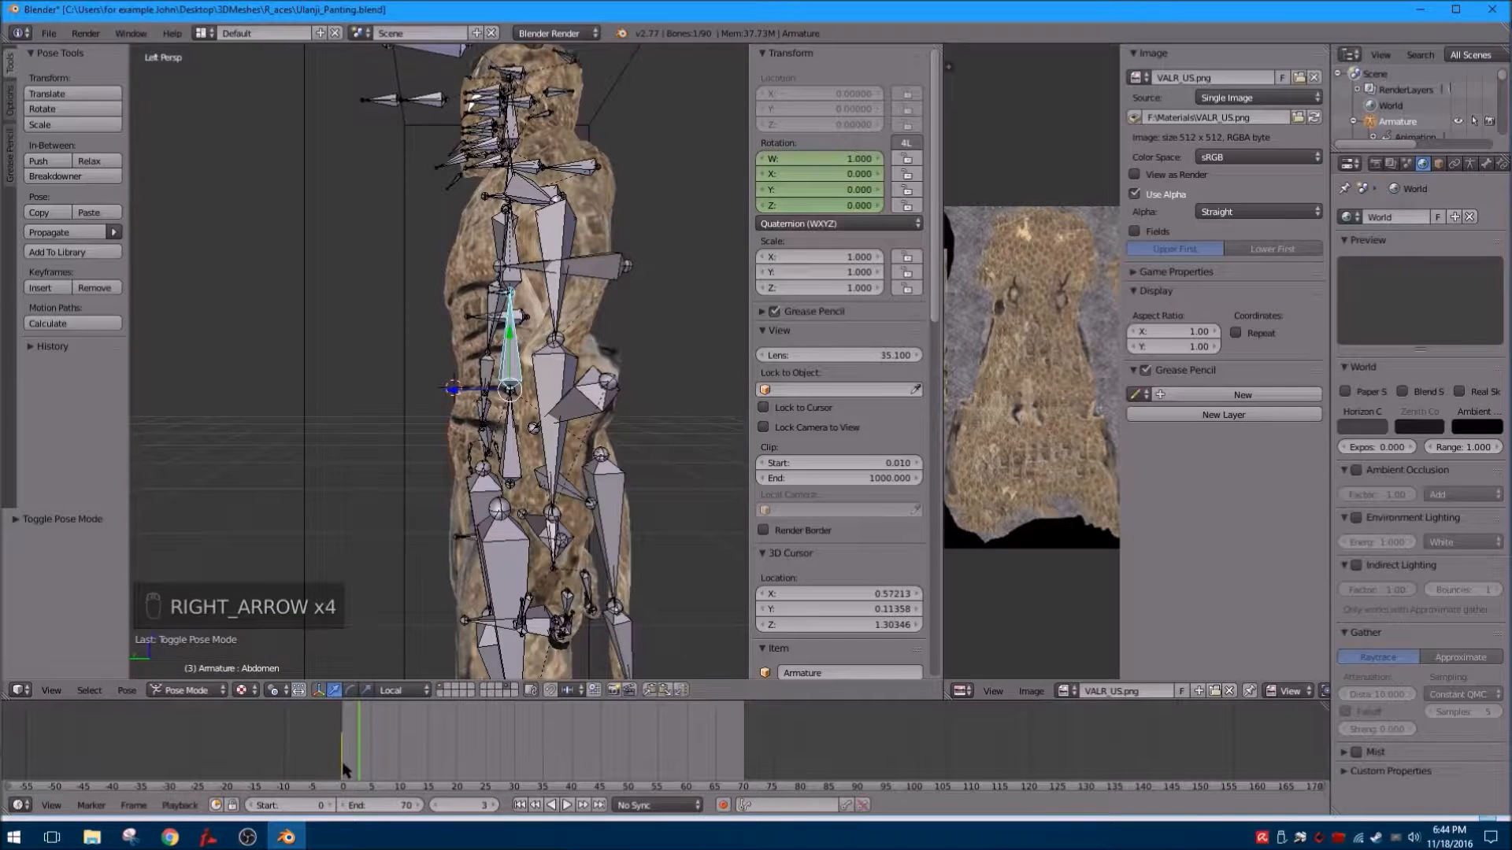
key("Left")
key("Left")
key("Left")
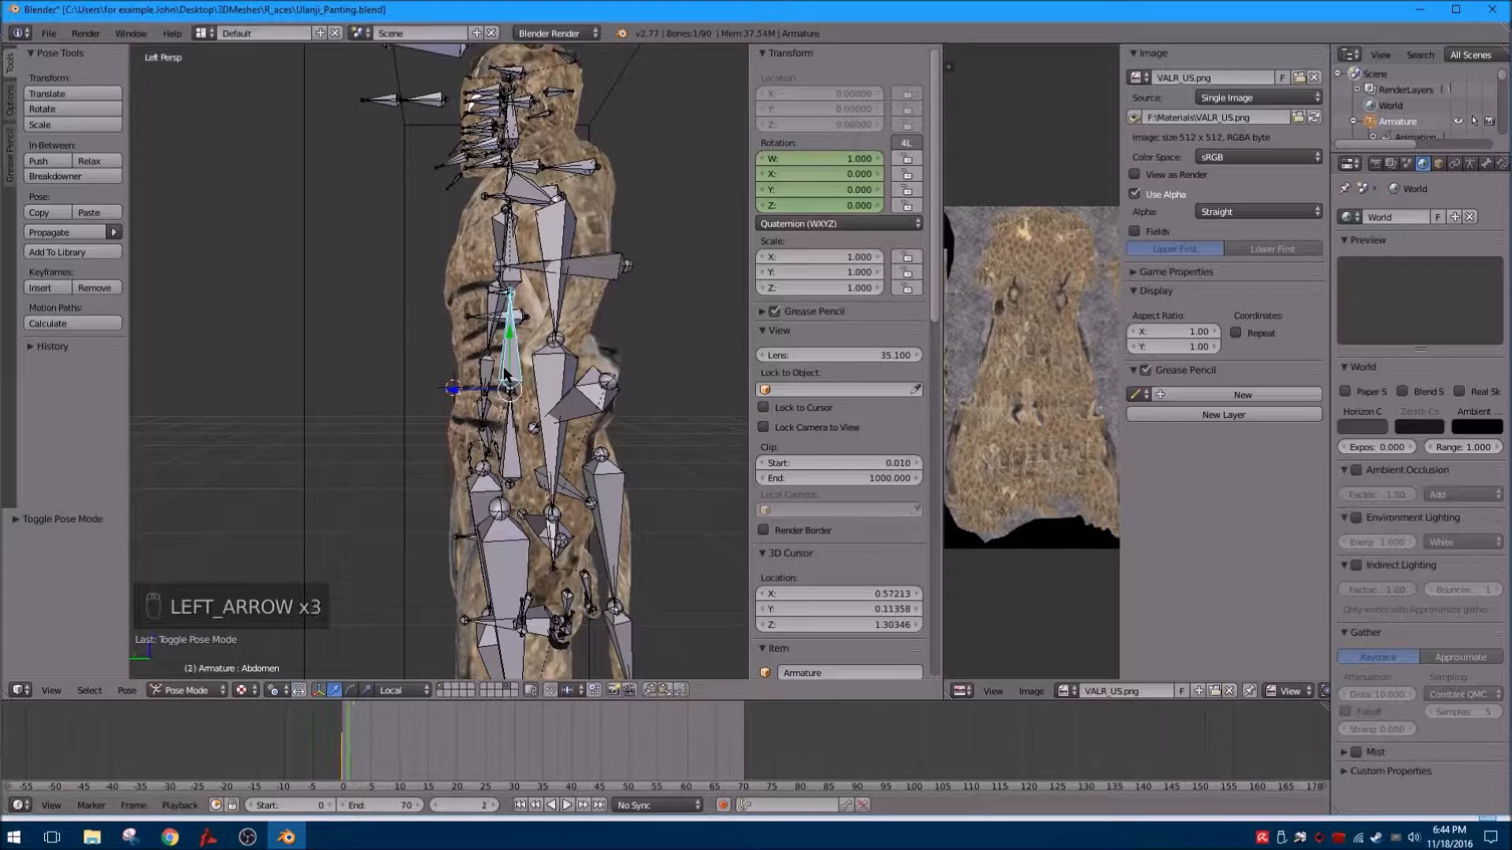
key("Left")
key("Left")
key("Left")
Select the Neck bone and keyframe its rotation at frame 0.
middle_click_drag(416, 352, 375, 449)
scroll(375, 449, "up", 2)
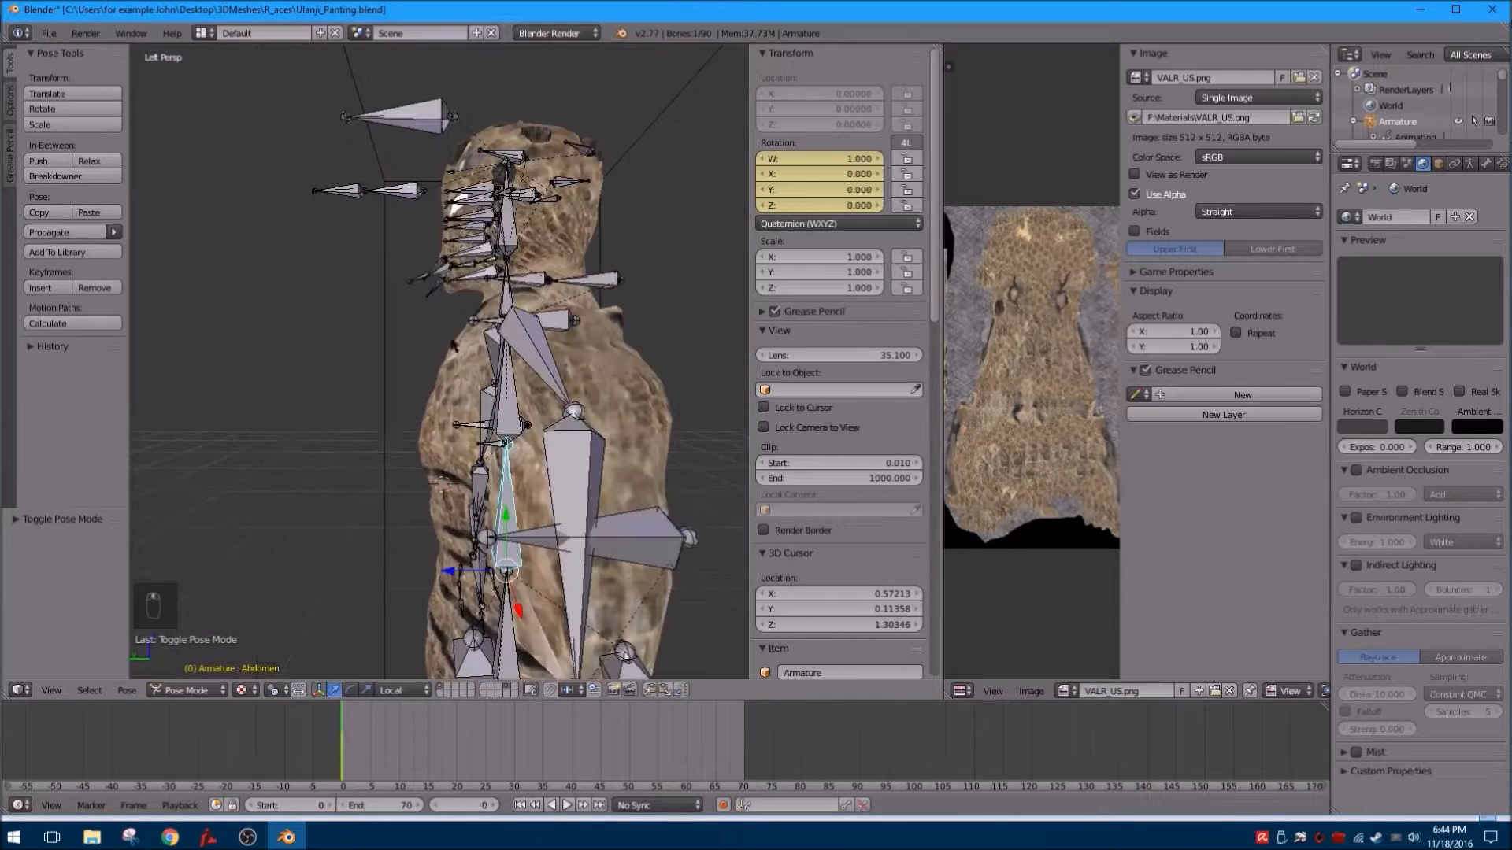
right_click(509, 293)
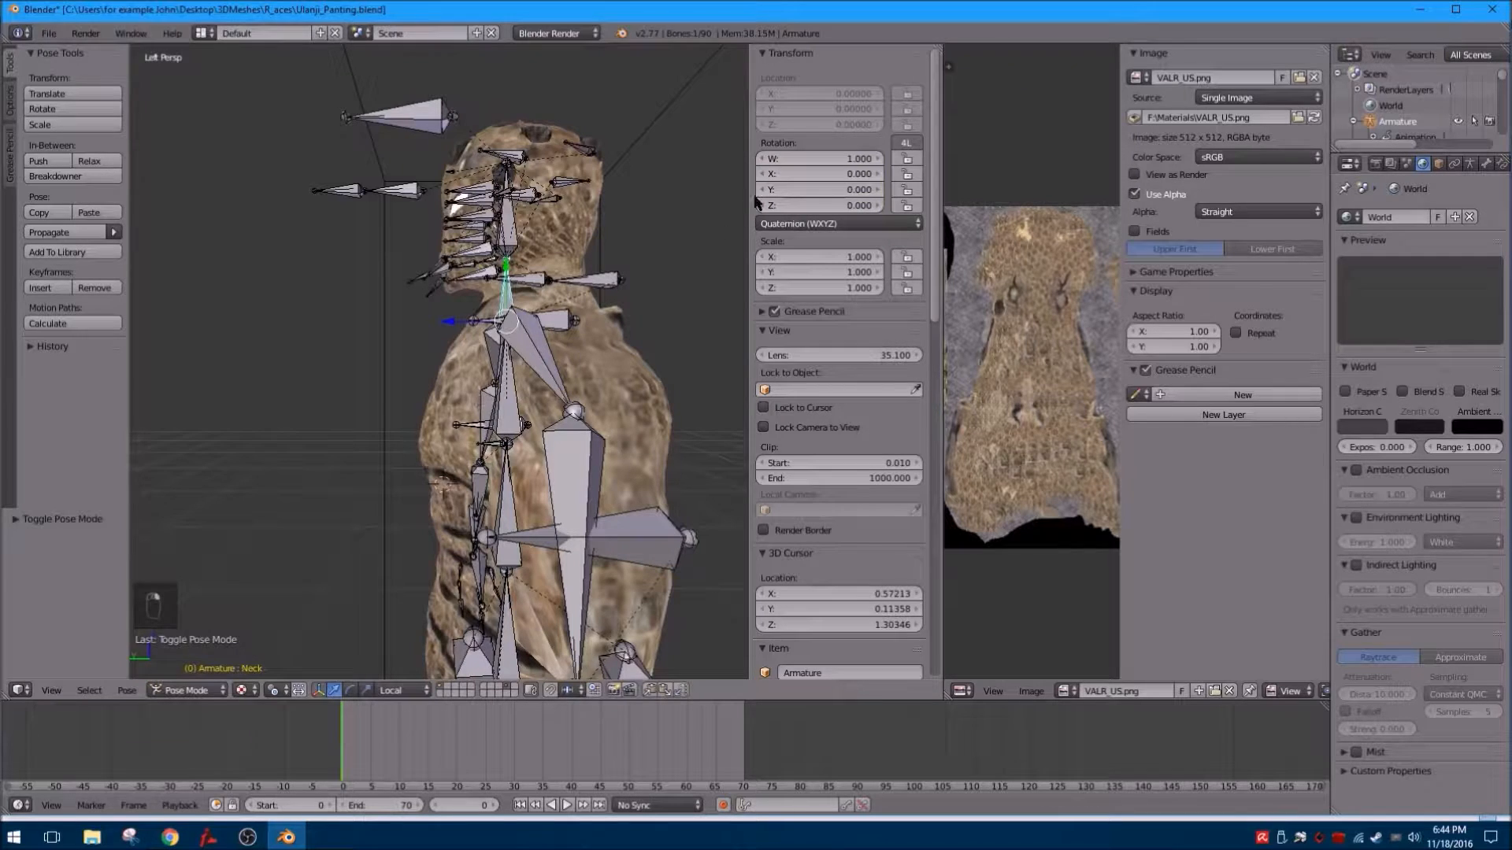
key("i")
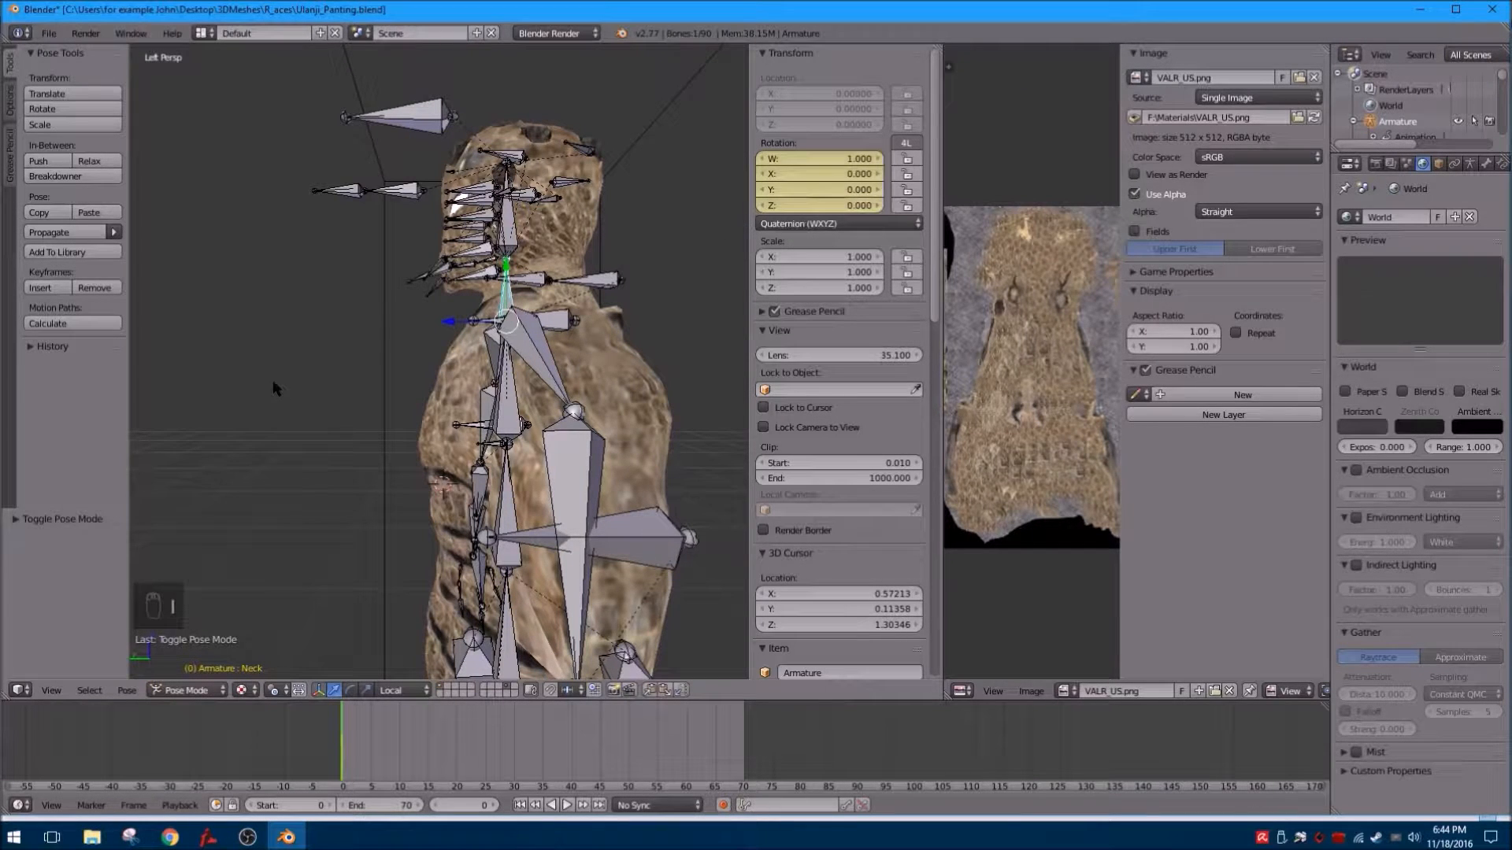
Move to frame 30 and set the animation's end frame to 30.
left_click(515, 763)
left_click(395, 805)
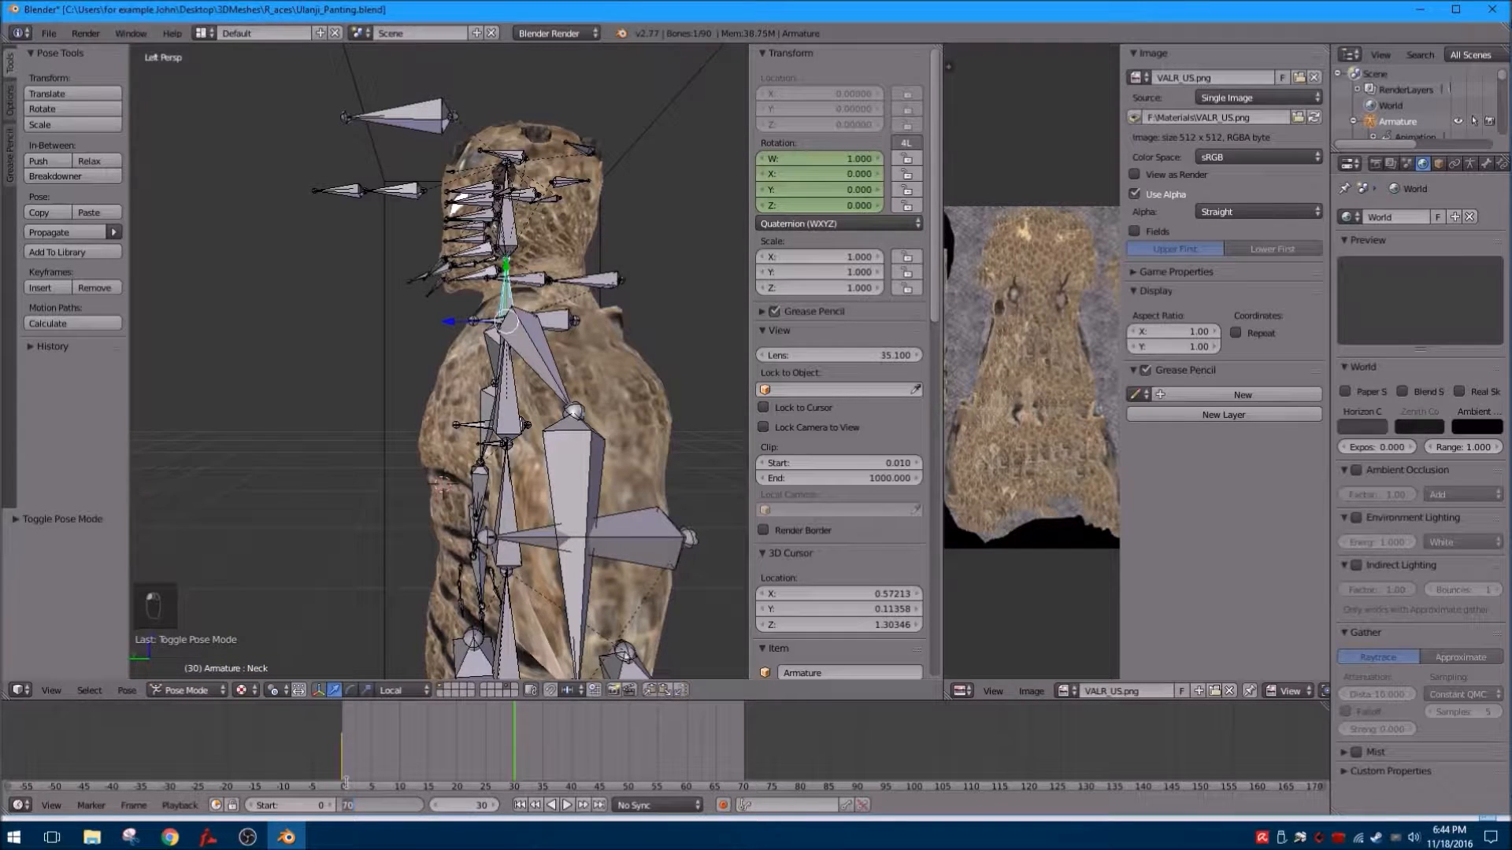
key("Return")
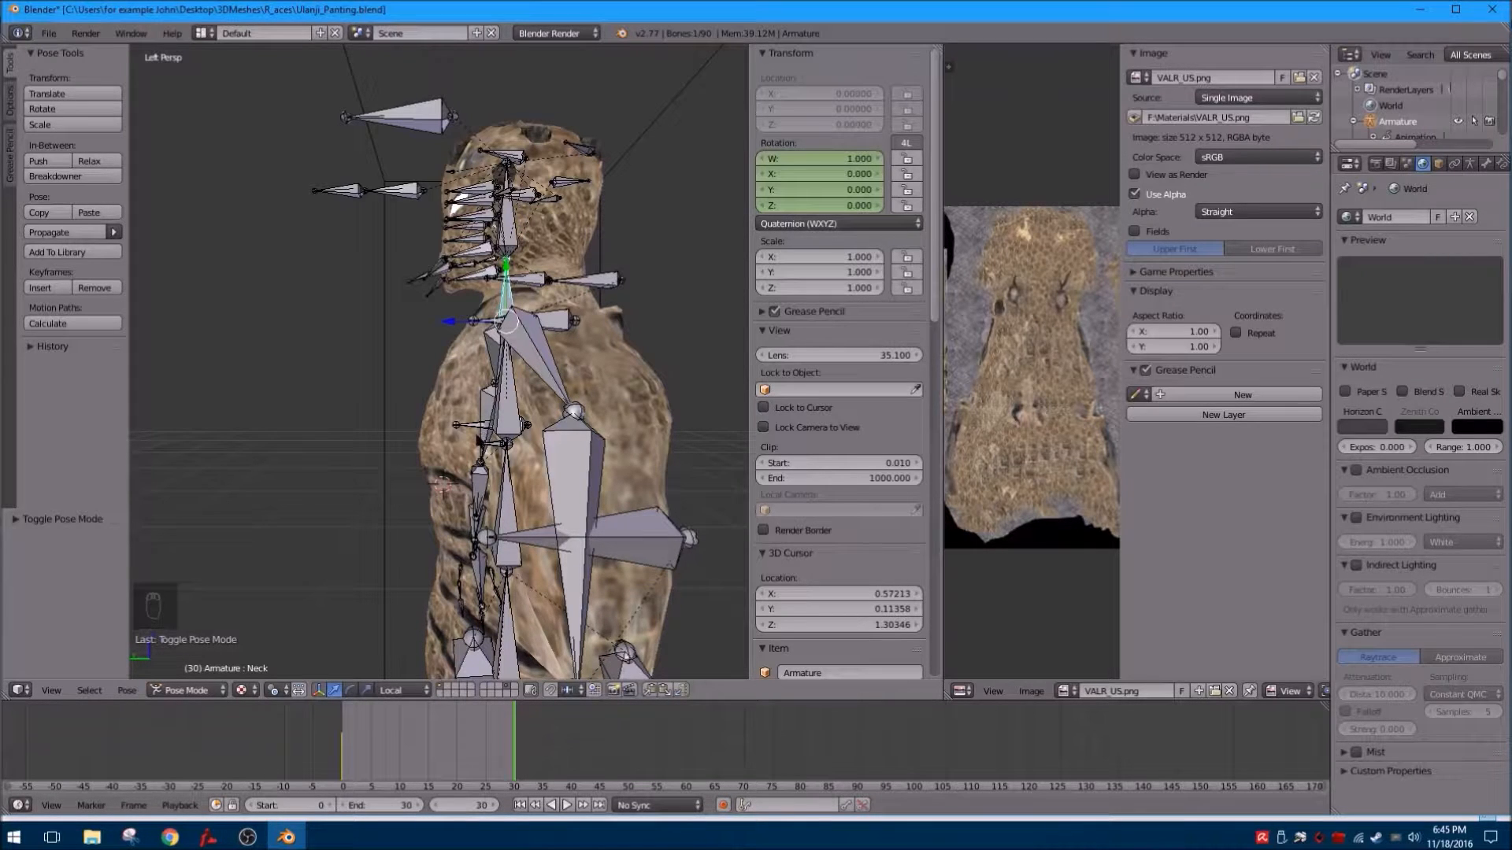
Step back to frame 0 and examine the starting keyframe by moving forward and back over the first frames.
key("Left")
key("Left")
key("Left")
key("Left")
key("Left")
key("Left")
key("Left")
key("Left")
key("Left")
key("Left")
key("Left")
key("Left")
key("Left")
key("Left")
key("Left")
key("Left")
key("Left")
key("Left")
key("Left")
key("Left")
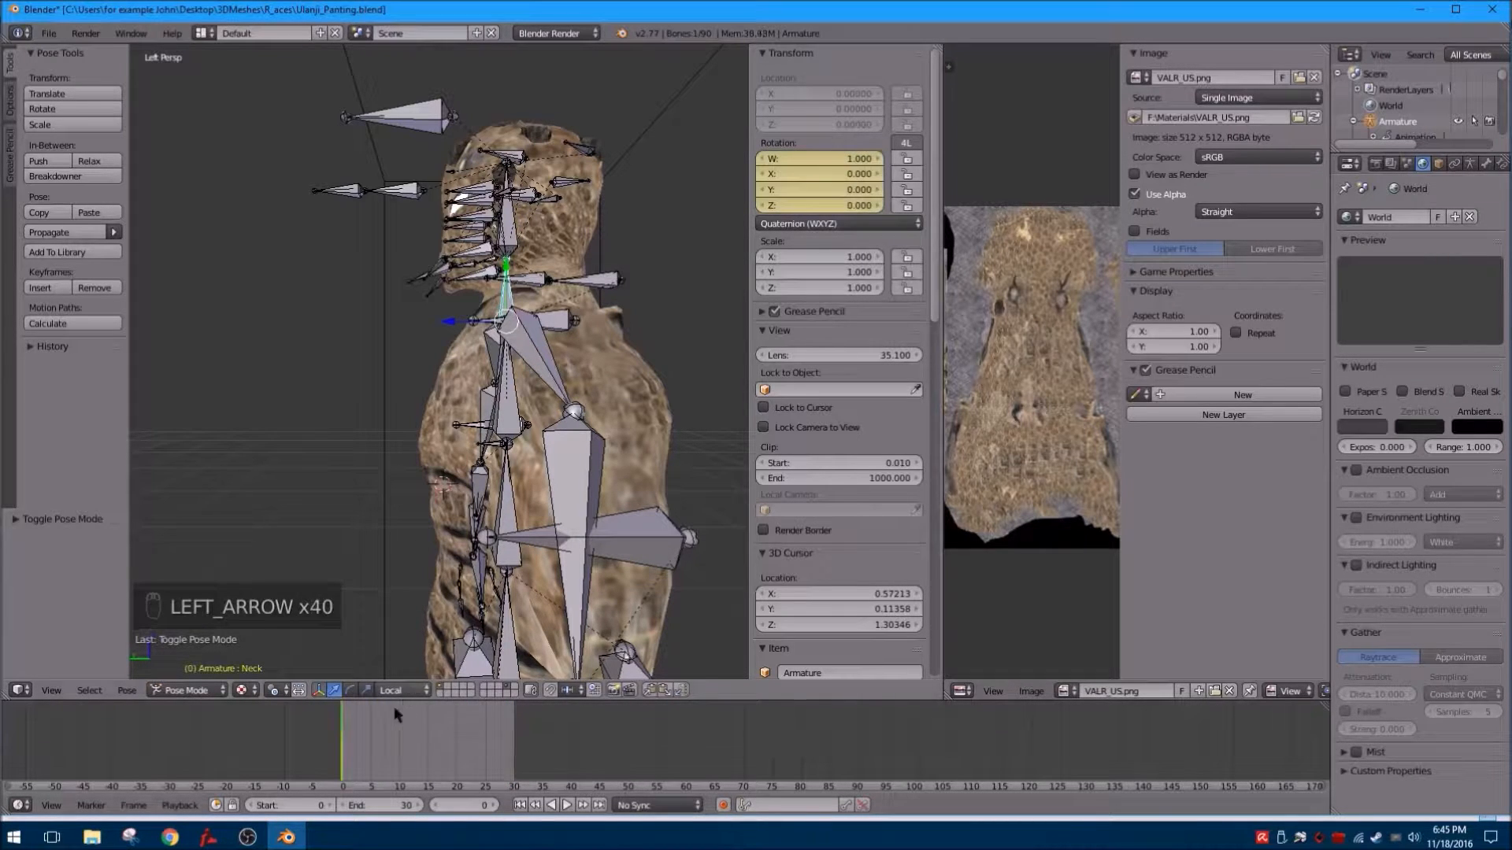
key("Right")
key("Right")
key("Right")
key("Left")
key("Left")
key("Left")
key("Left")
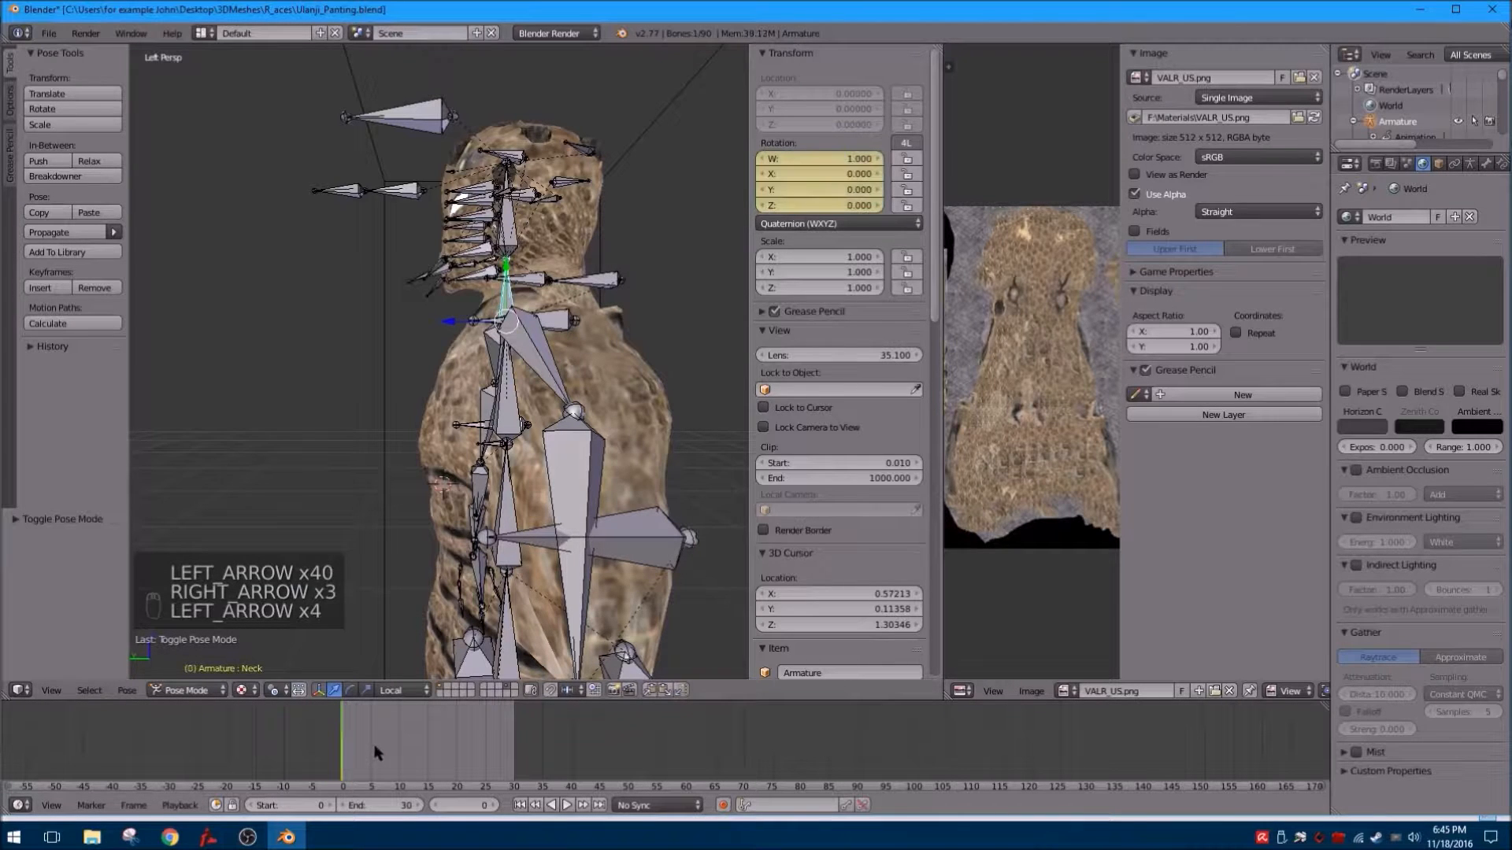
key("Right")
key("Right")
key("Right")
key("Left")
key("Left")
key("Left")
key("Left")
key("Left")
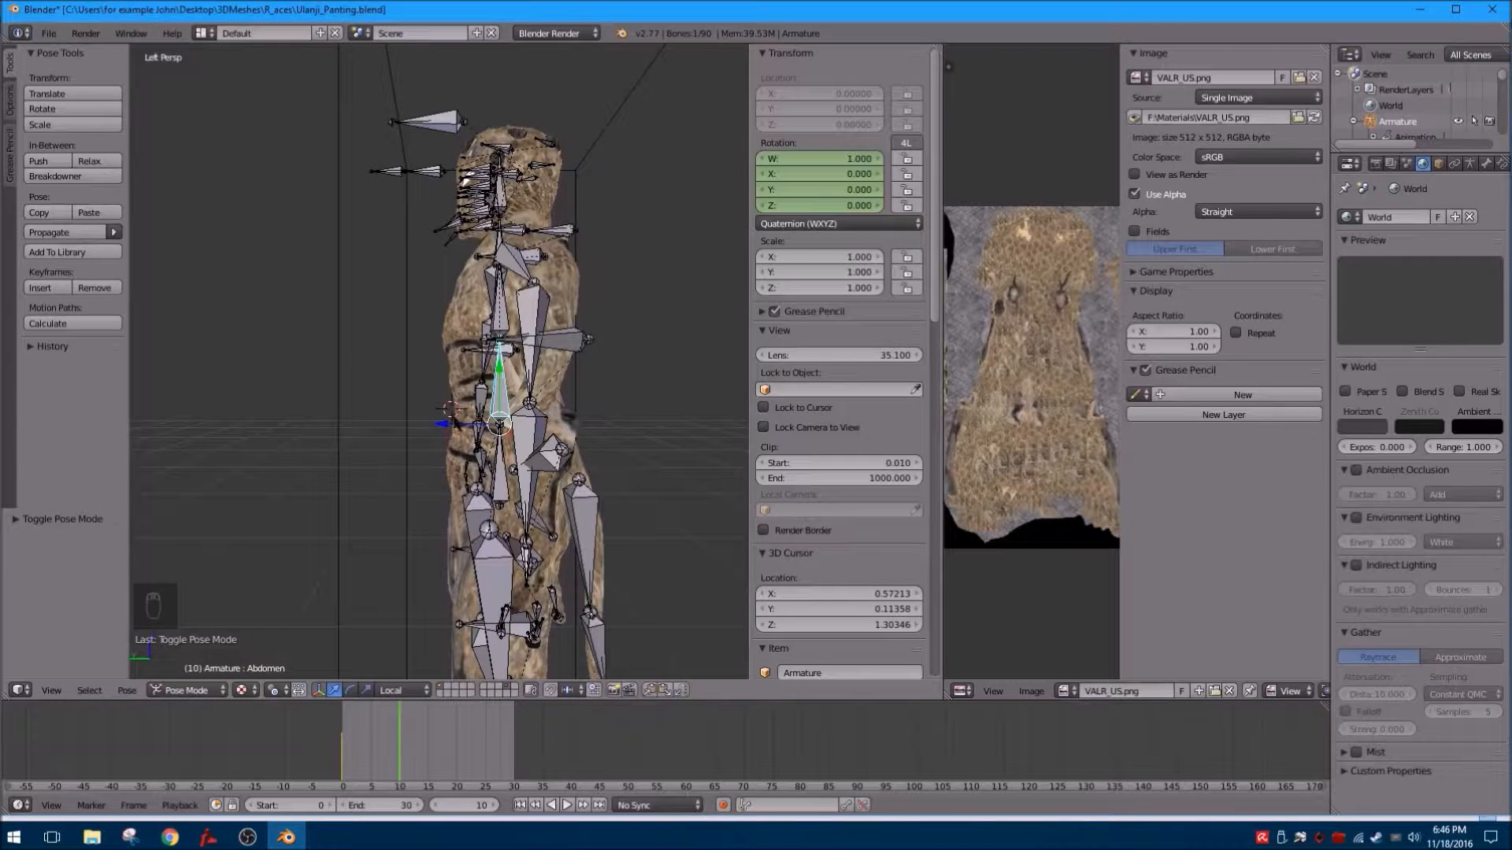
At frame 10, bend the Abdomen bone forward by about 15 degrees and keyframe its rotation.
key("r")
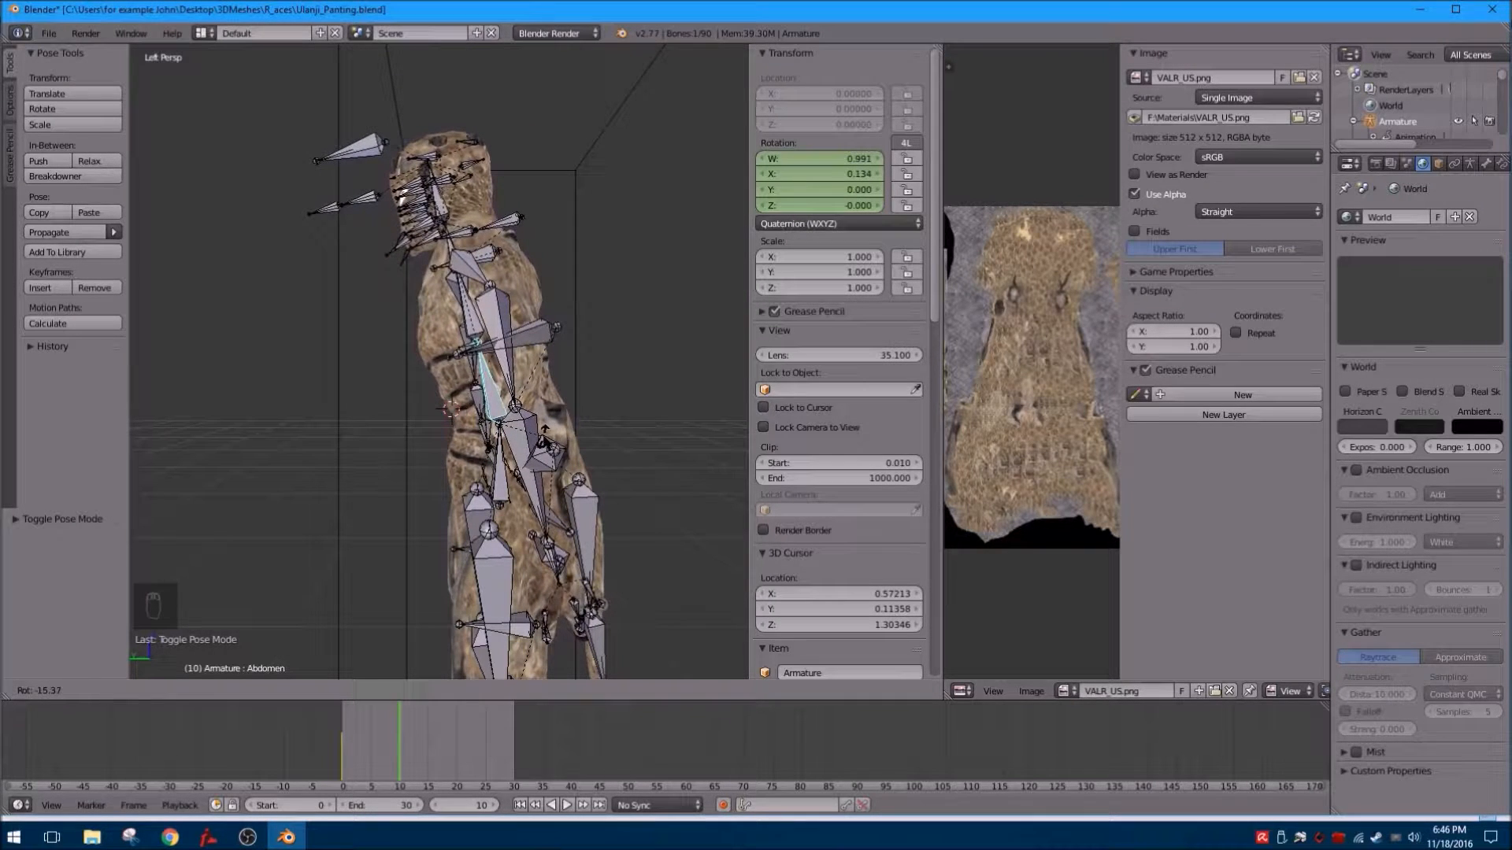
left_click(544, 435)
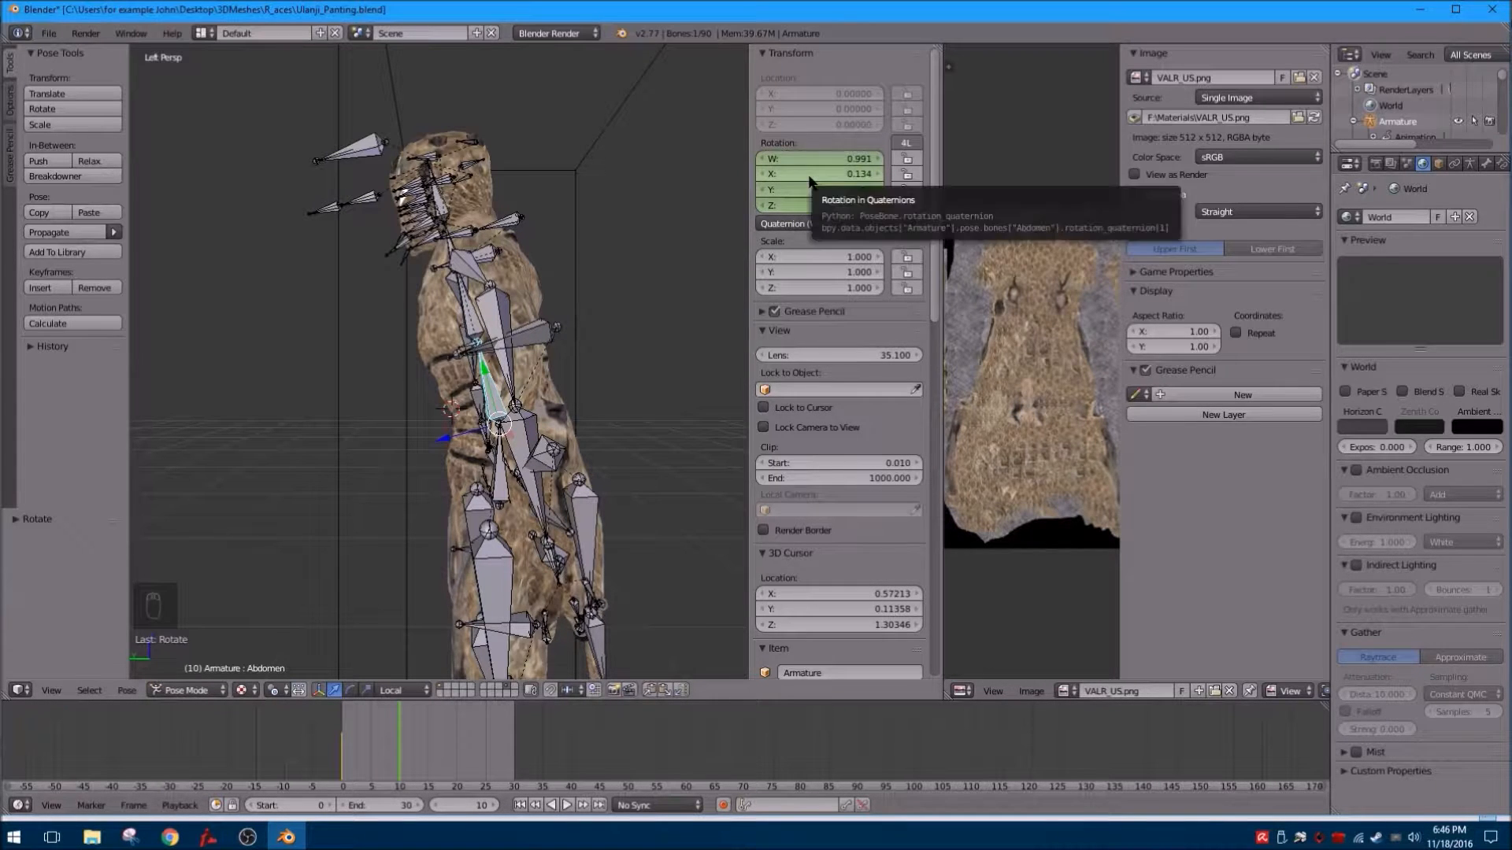
key("i")
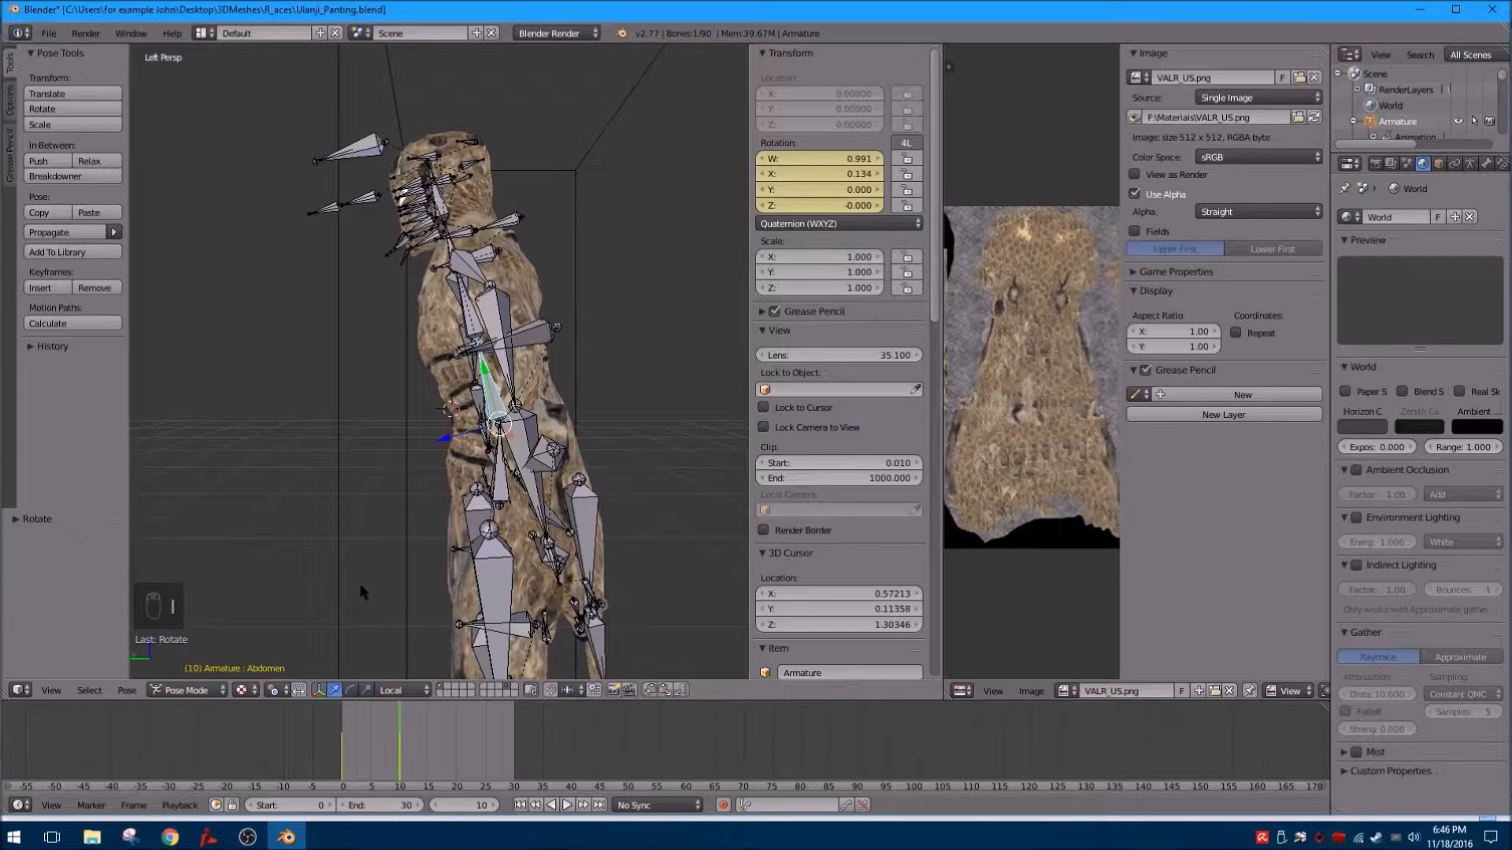
Step back from frame 10 to frame 0 and forward again to review the torso bend.
key("Left")
key("Left")
key("Left")
key("Left")
key("Left")
key("Left")
key("Left")
key("Left")
key("Left")
key("Left")
key("Left")
key("Left")
key("Left")
key("Left")
key("Left")
key("Left")
key("Left")
key("Left")
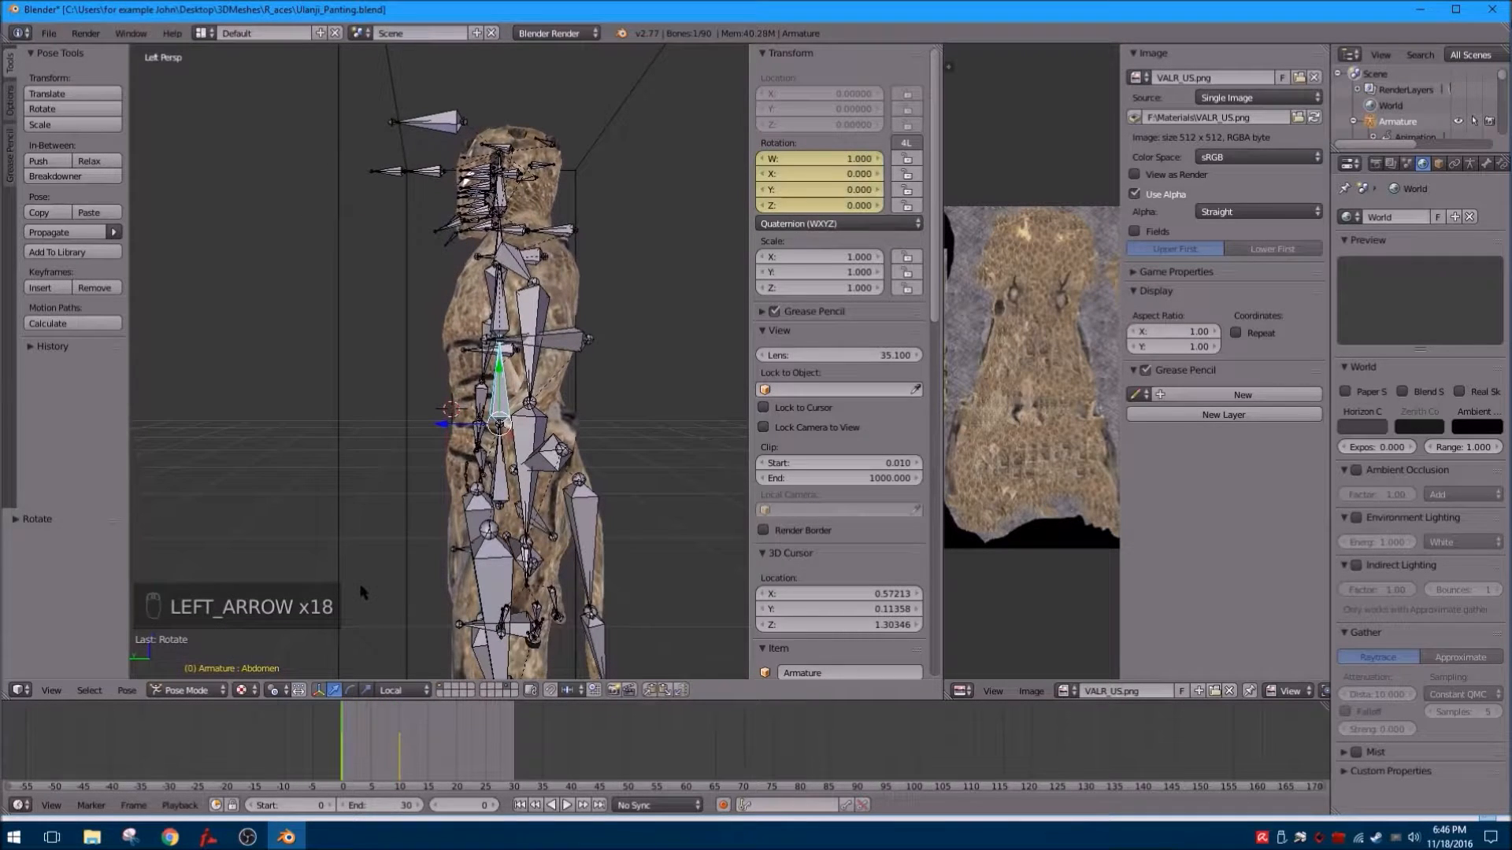
key("Right")
key("Right")
key("Right")
key("Right")
key("Right")
key("Right")
key("Right")
key("Right")
key("Right")
key("Right")
key("Right")
key("Right")
key("Right")
key("Right")
key("Right")
key("Right")
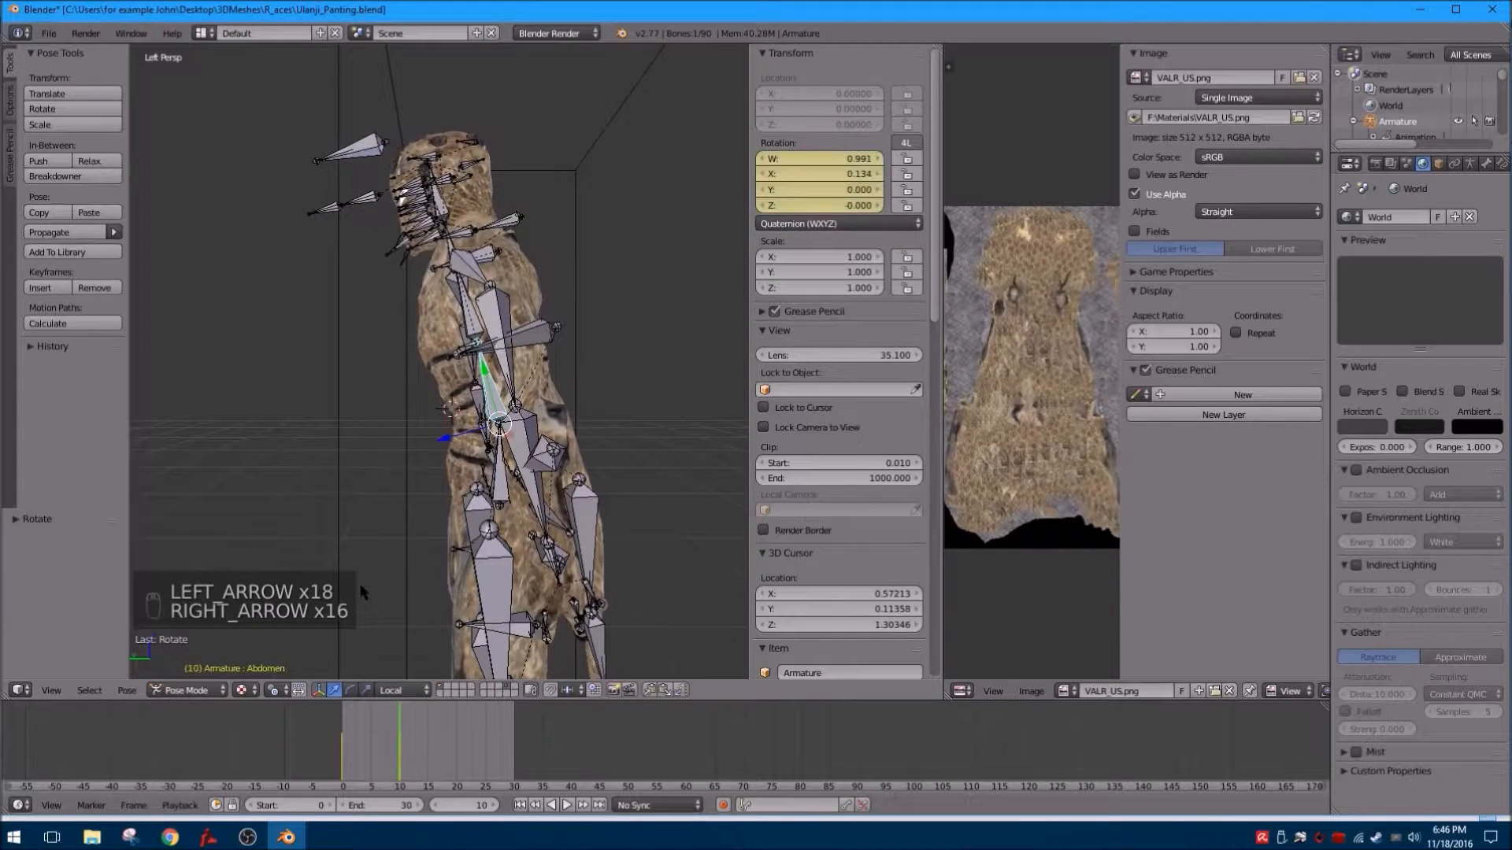
Select the Neck bone, tilt the head forward by about 15 degrees and keyframe its rotation at frame 10.
middle_click_drag(390, 261, 406, 417)
right_click(466, 363)
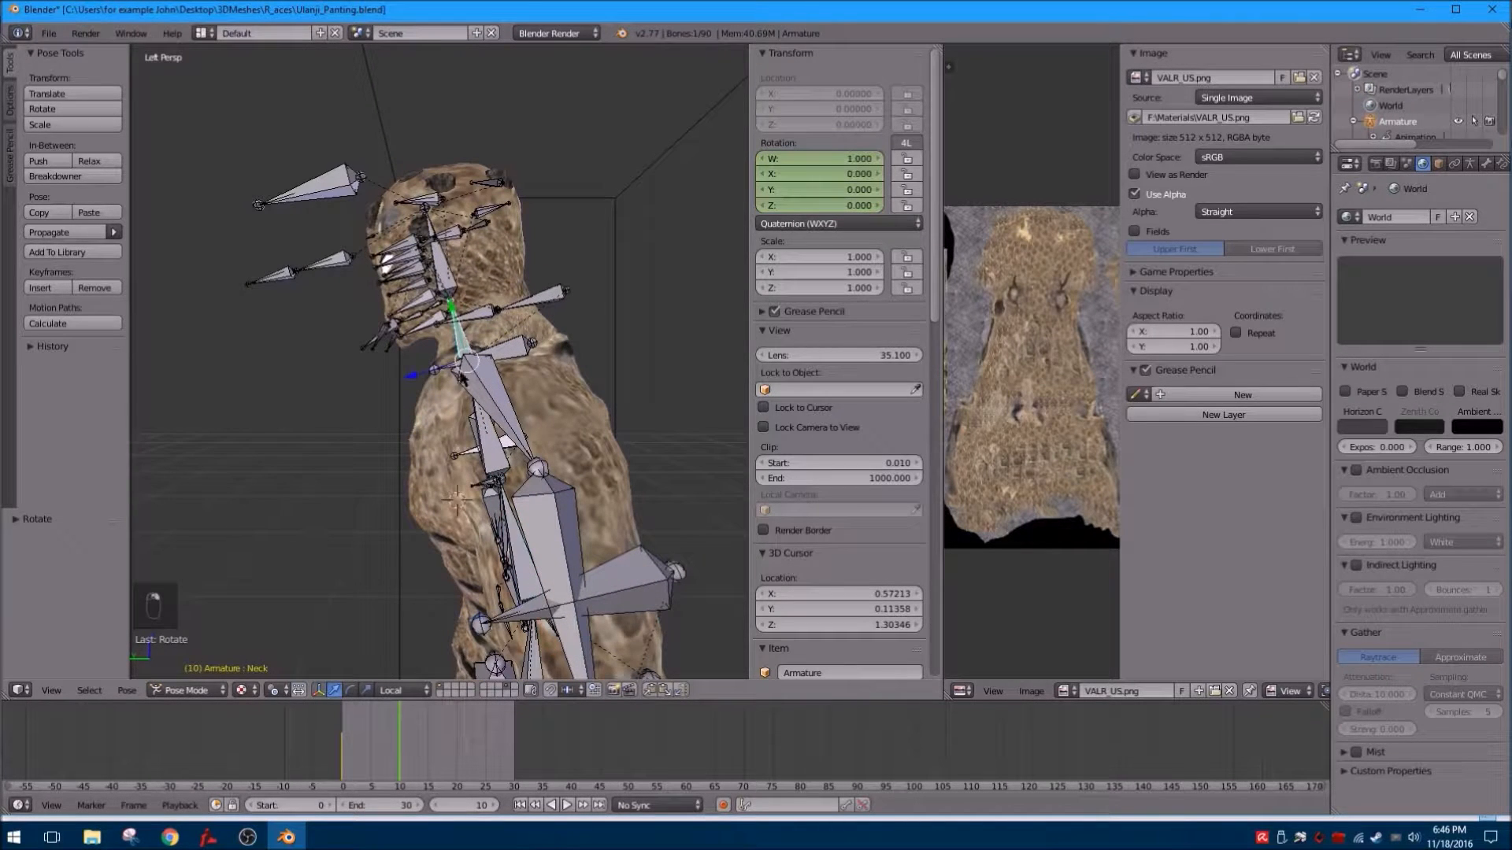
key("r")
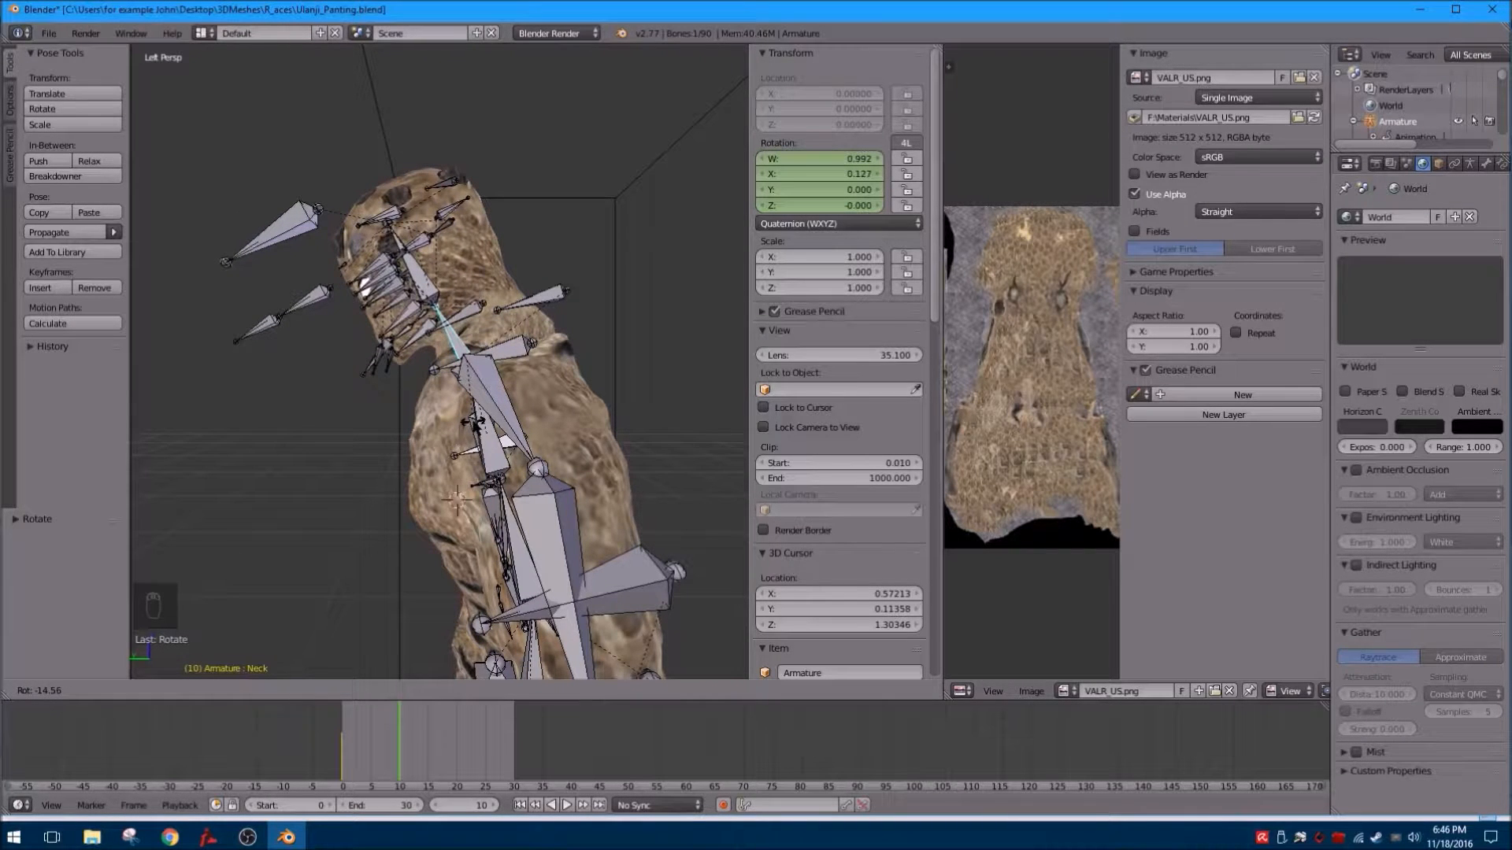
left_click(475, 423)
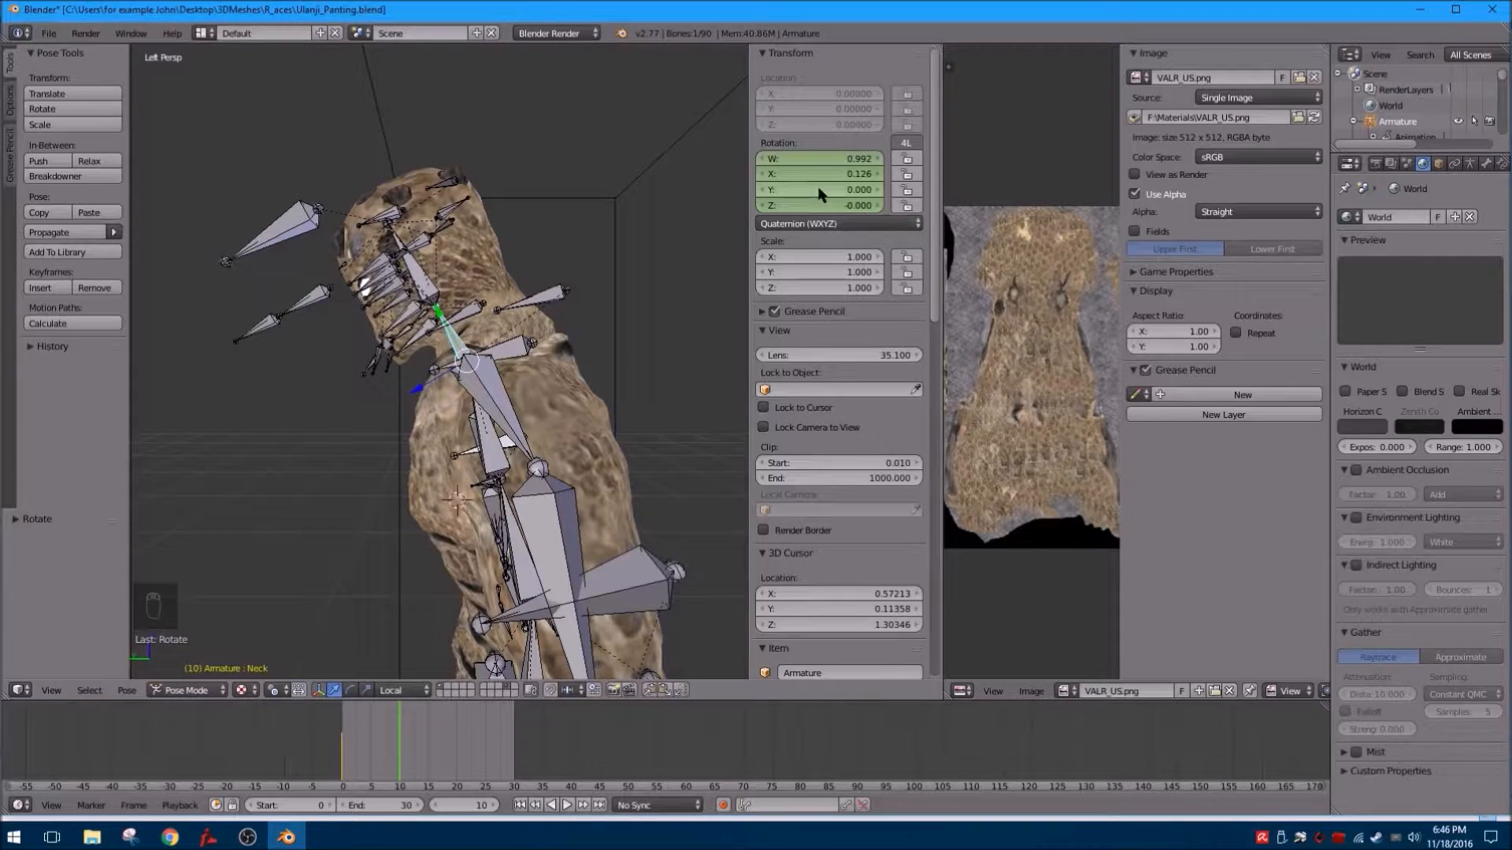
key("i")
Step back through the frames to the start and forward again to review the combined neck and torso motion.
key("Left")
key("Left")
key("Left")
key("Left")
key("Left")
key("Left")
key("Left")
key("Left")
key("Left")
key("Left")
key("Left")
key("Left")
key("Left")
key("Left")
key("Left")
key("Left")
key("Left")
key("Left")
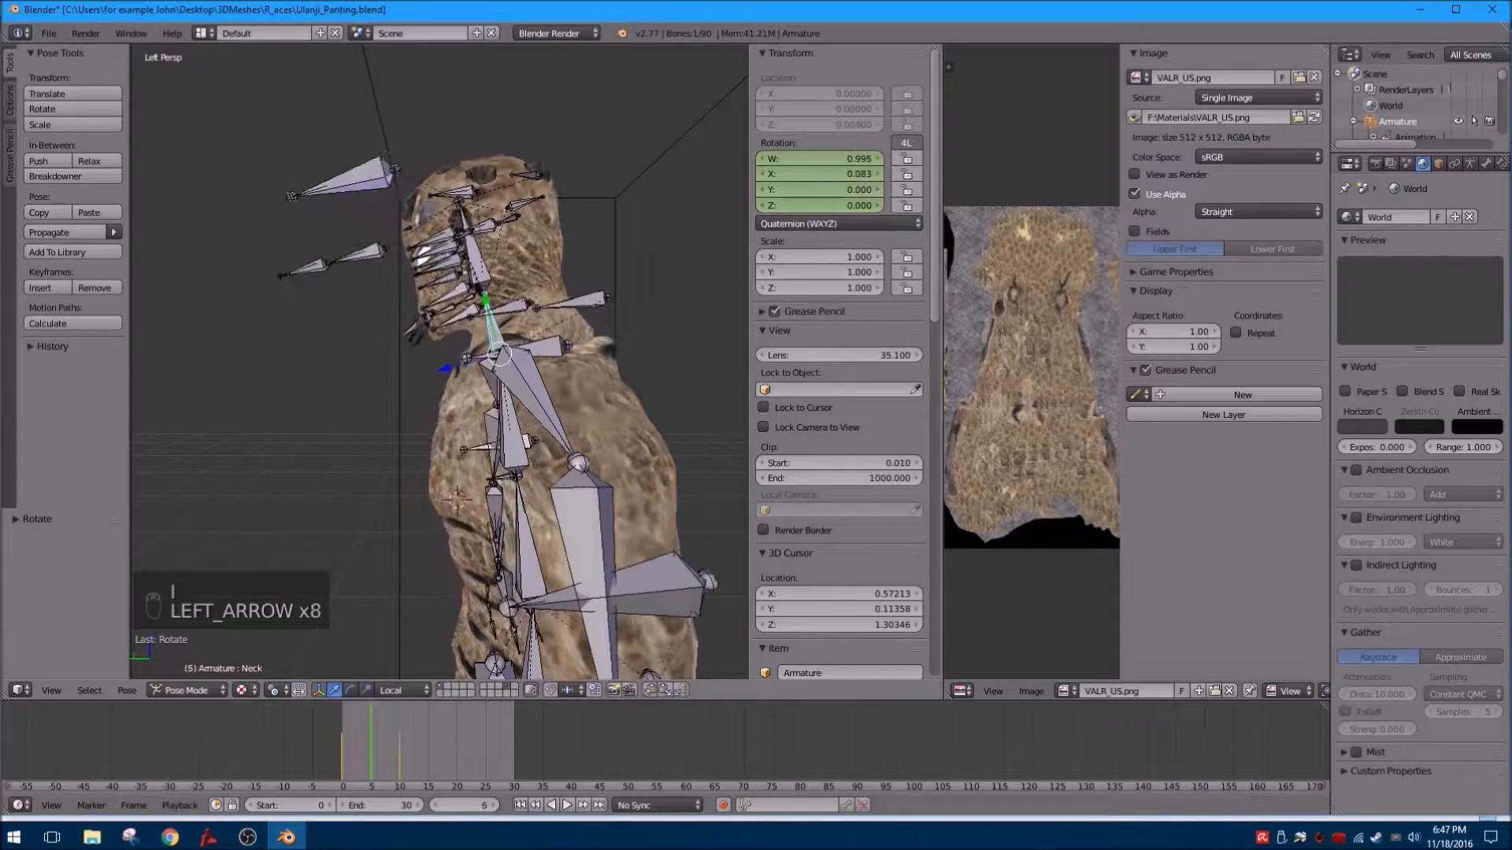
key("Right")
key("Right")
key("Right")
key("Right")
key("Right")
key("Right")
key("Right")
key("Right")
key("Right")
key("Right")
key("Right")
key("Right")
key("Right")
key("Right")
key("Right")
key("Right")
key("Right")
key("Right")
key("Right")
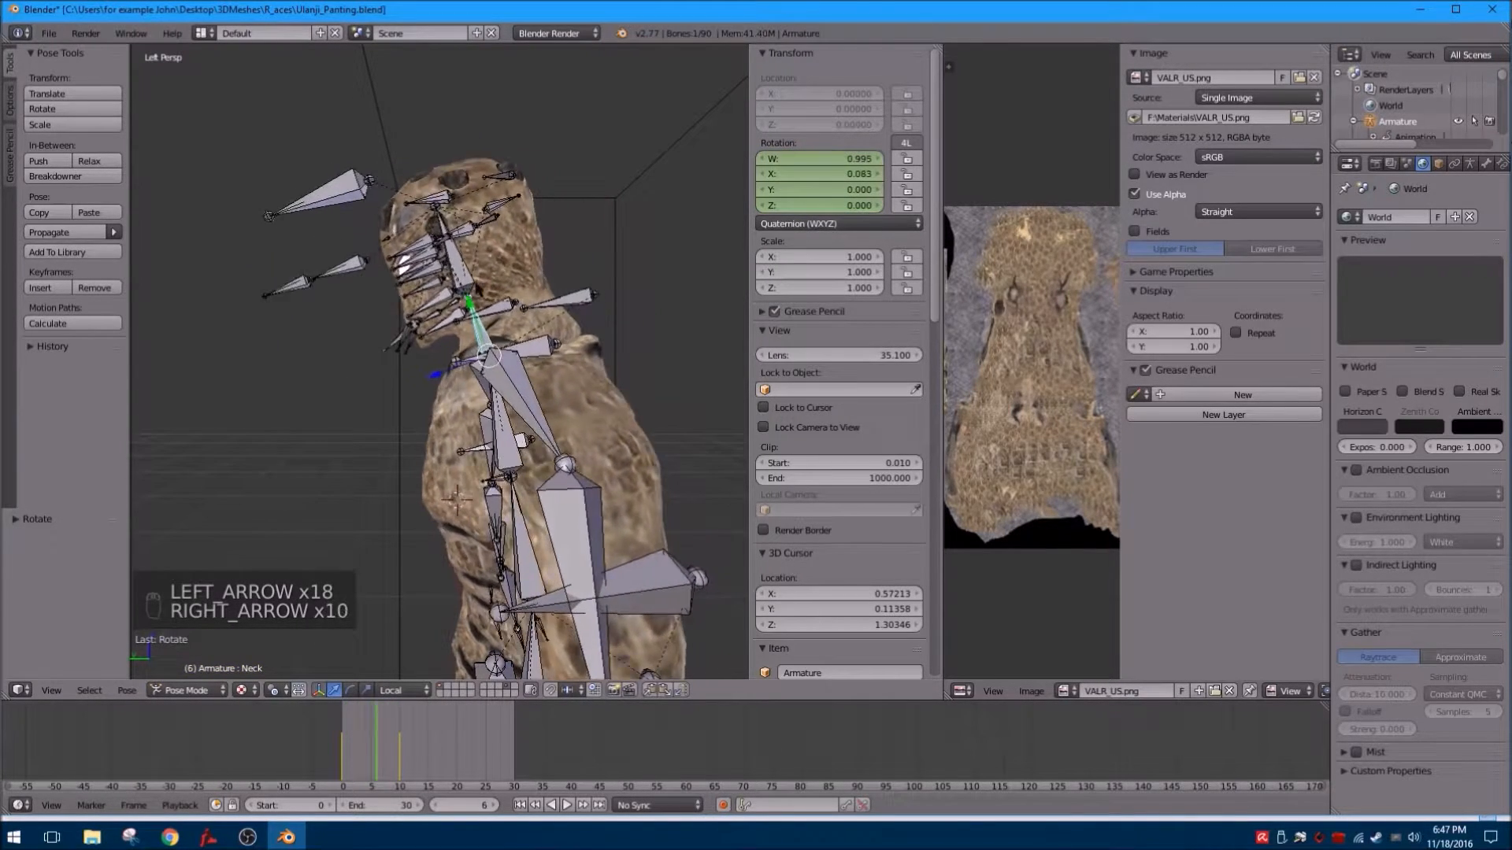
key("Right")
At frame 15, tilt the Neck bone back by about 14 degrees and keyframe its rotation.
key("Left")
key("Right")
key("Right")
key("Right")
key("Right")
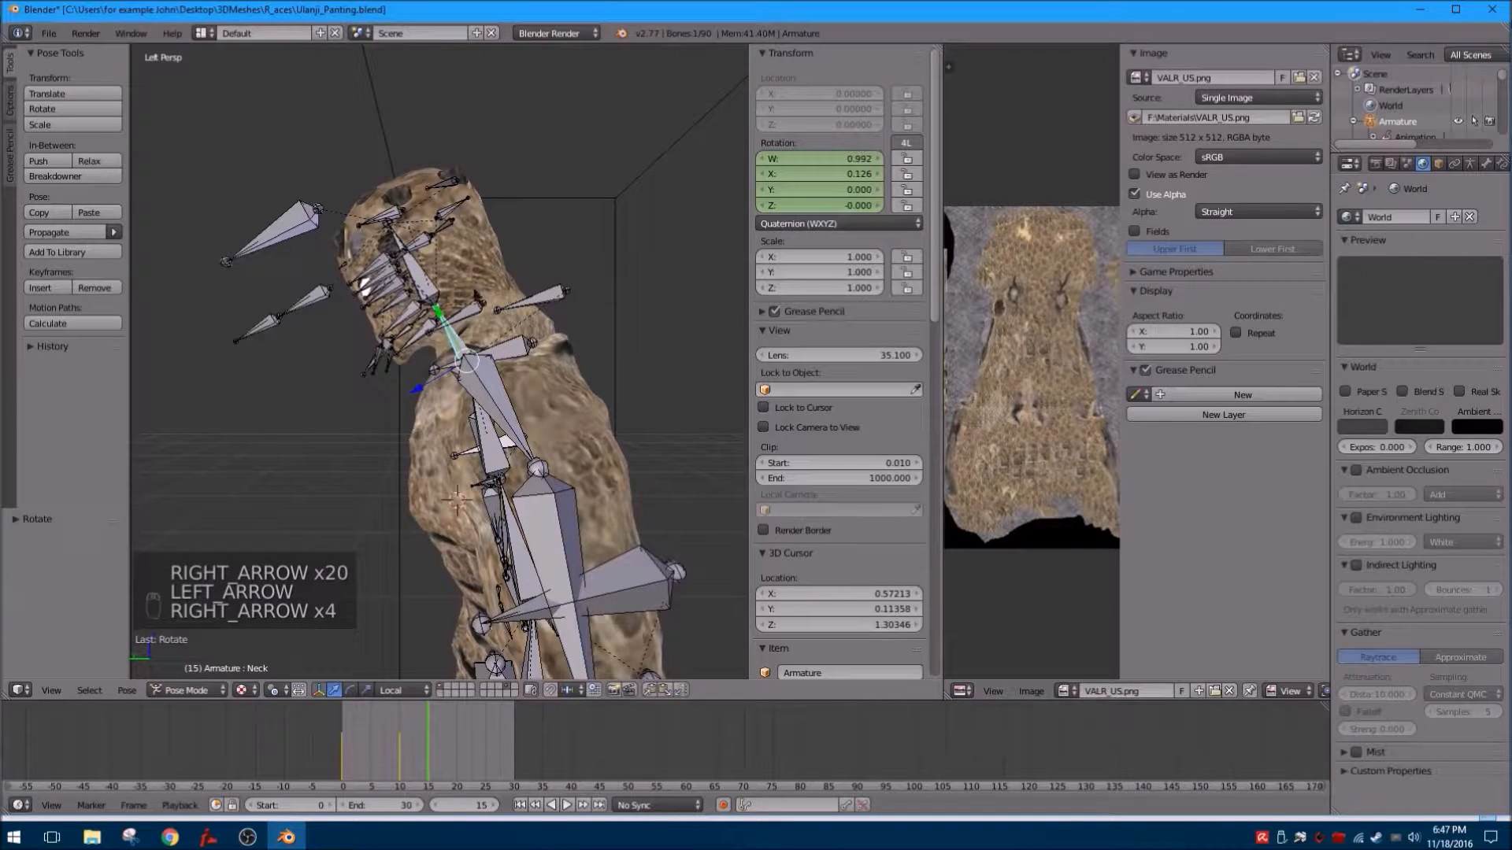
key("r")
key("r")
key("r")
key("r")
key("r")
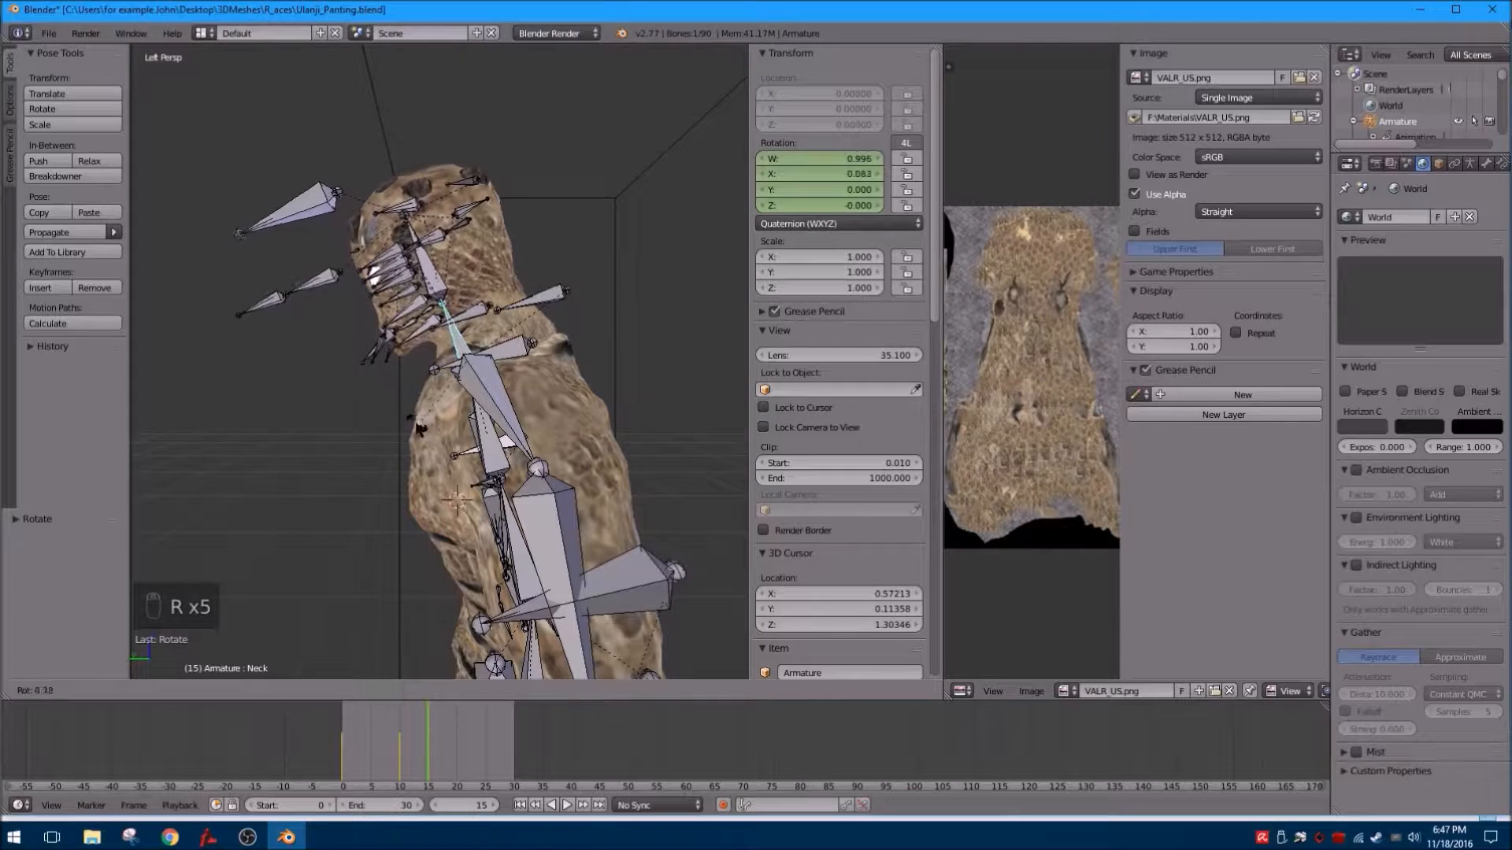
left_click(409, 425)
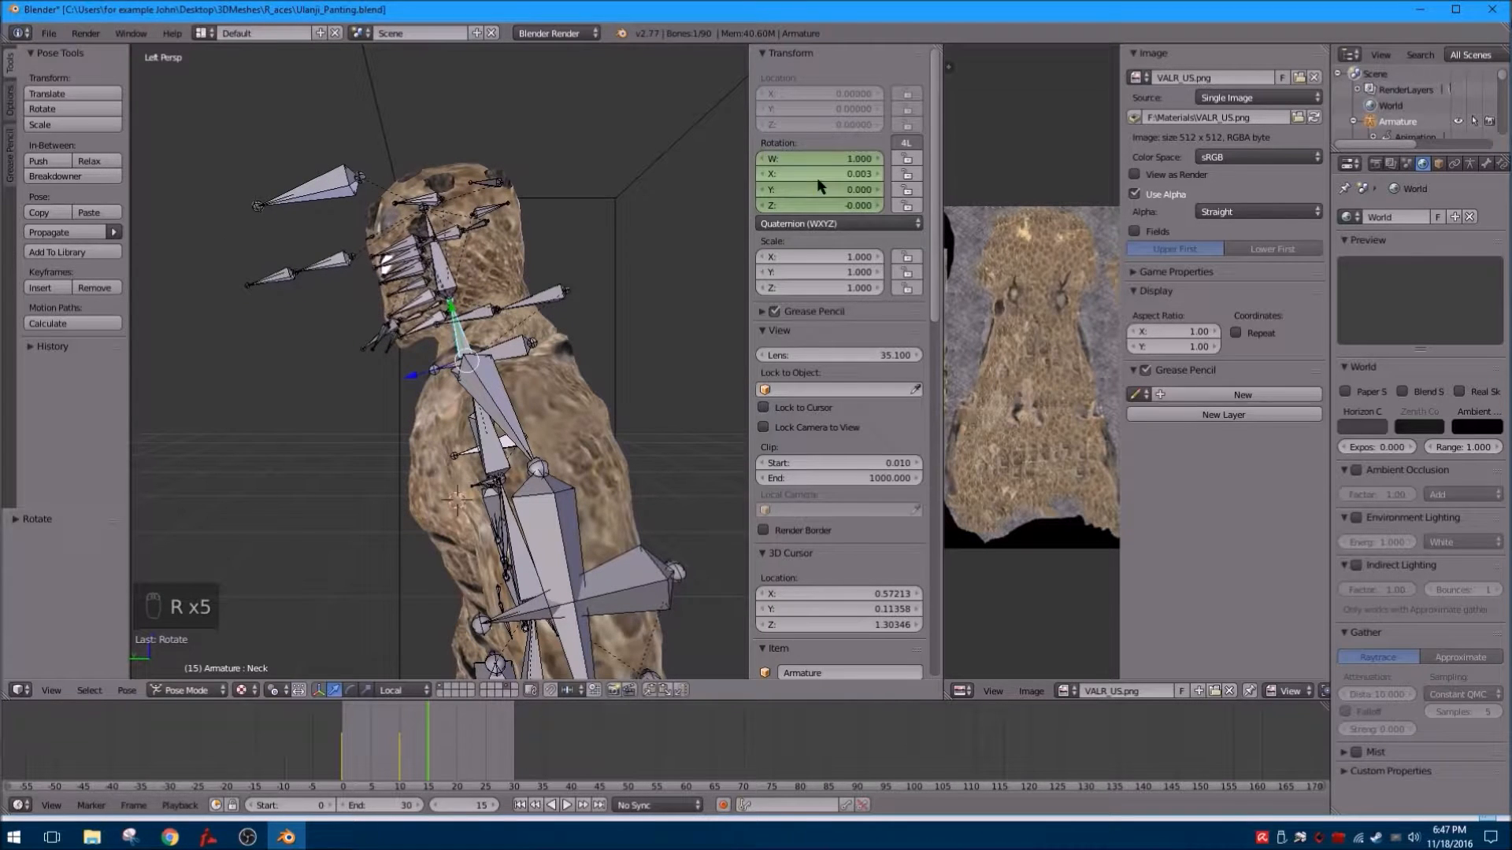
key("i")
Advance the animation from frame 15 to frame 20.
key("Right")
key("Right")
key("Right")
key("Right")
key("Right")
key("Right")
key("Right")
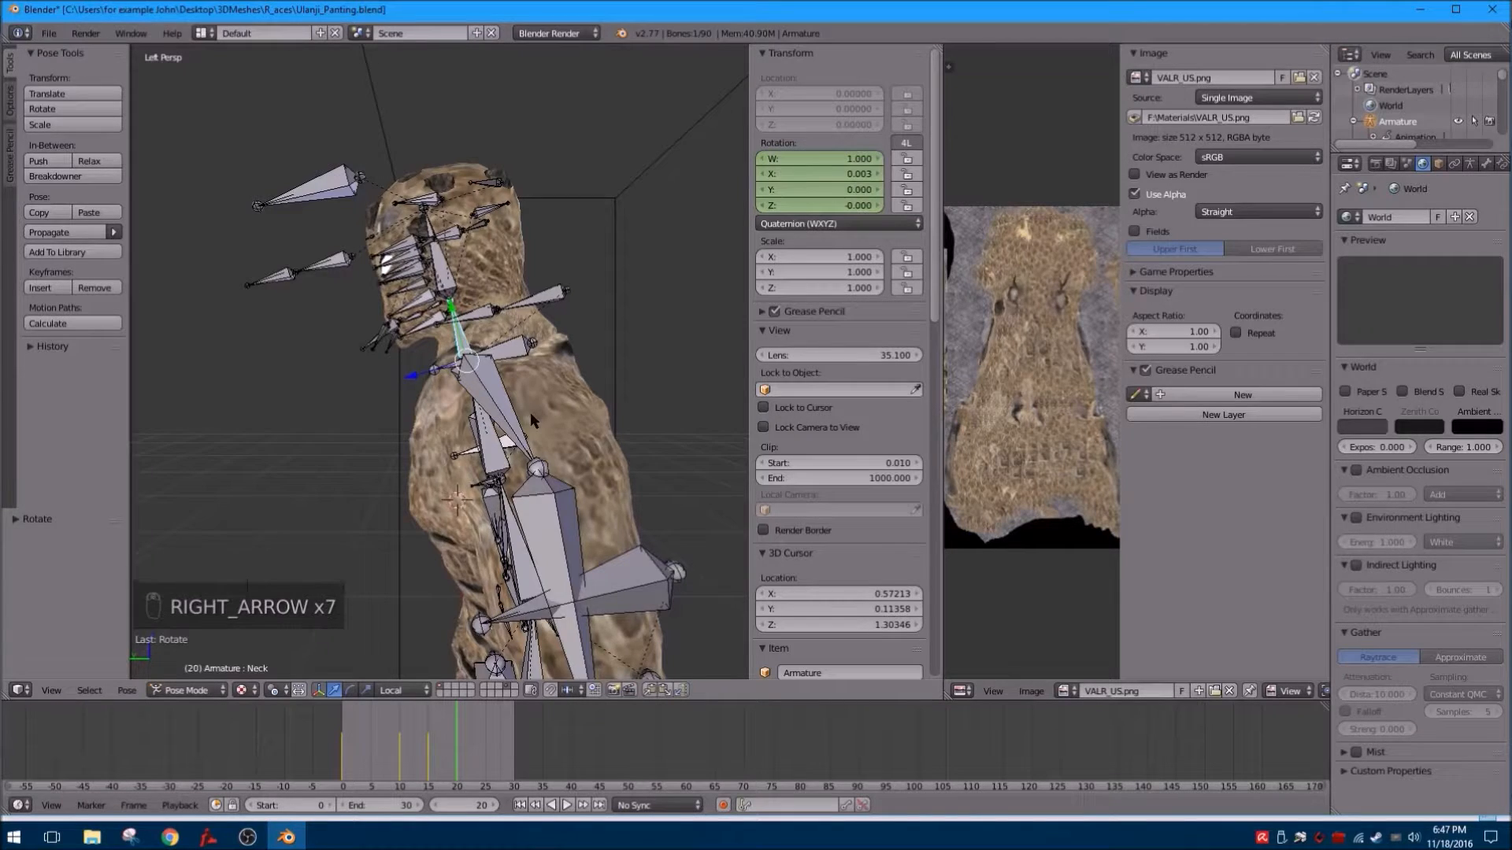
Try to tilt the Neck bone slightly further back at frame 20.
middle_click_drag(531, 413, 534, 422)
key("r")
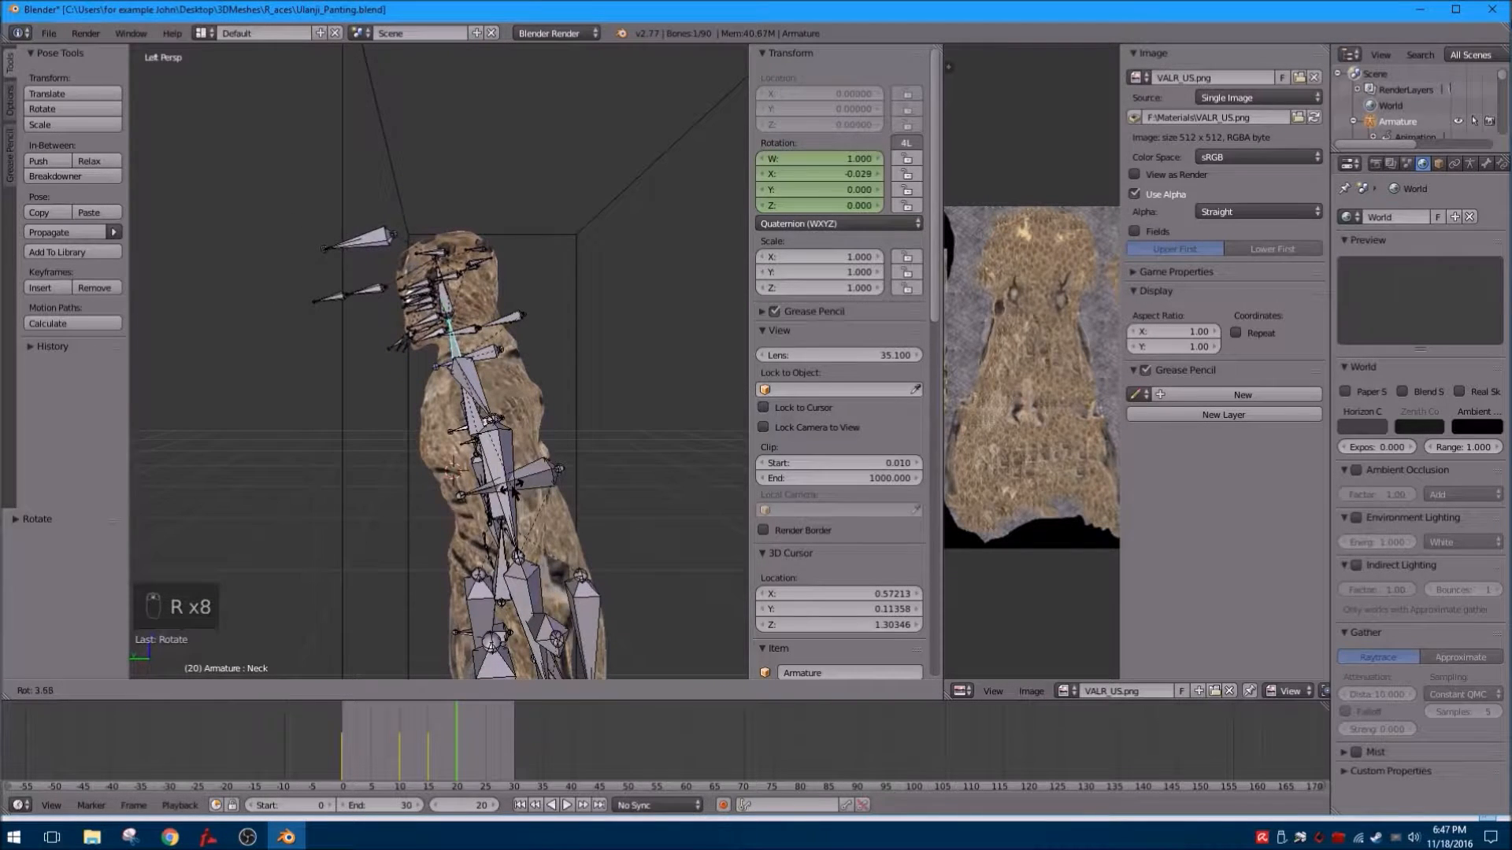
left_click(514, 489)
Select the Abdomen bone, bend it backward by about 20 degrees and keyframe its rotation at frame 20.
scroll(459, 492, "up", 2)
middle_click_drag(464, 488, 482, 390, "shift")
right_click(562, 451)
middle_click_drag(562, 452, 424, 439, "shift")
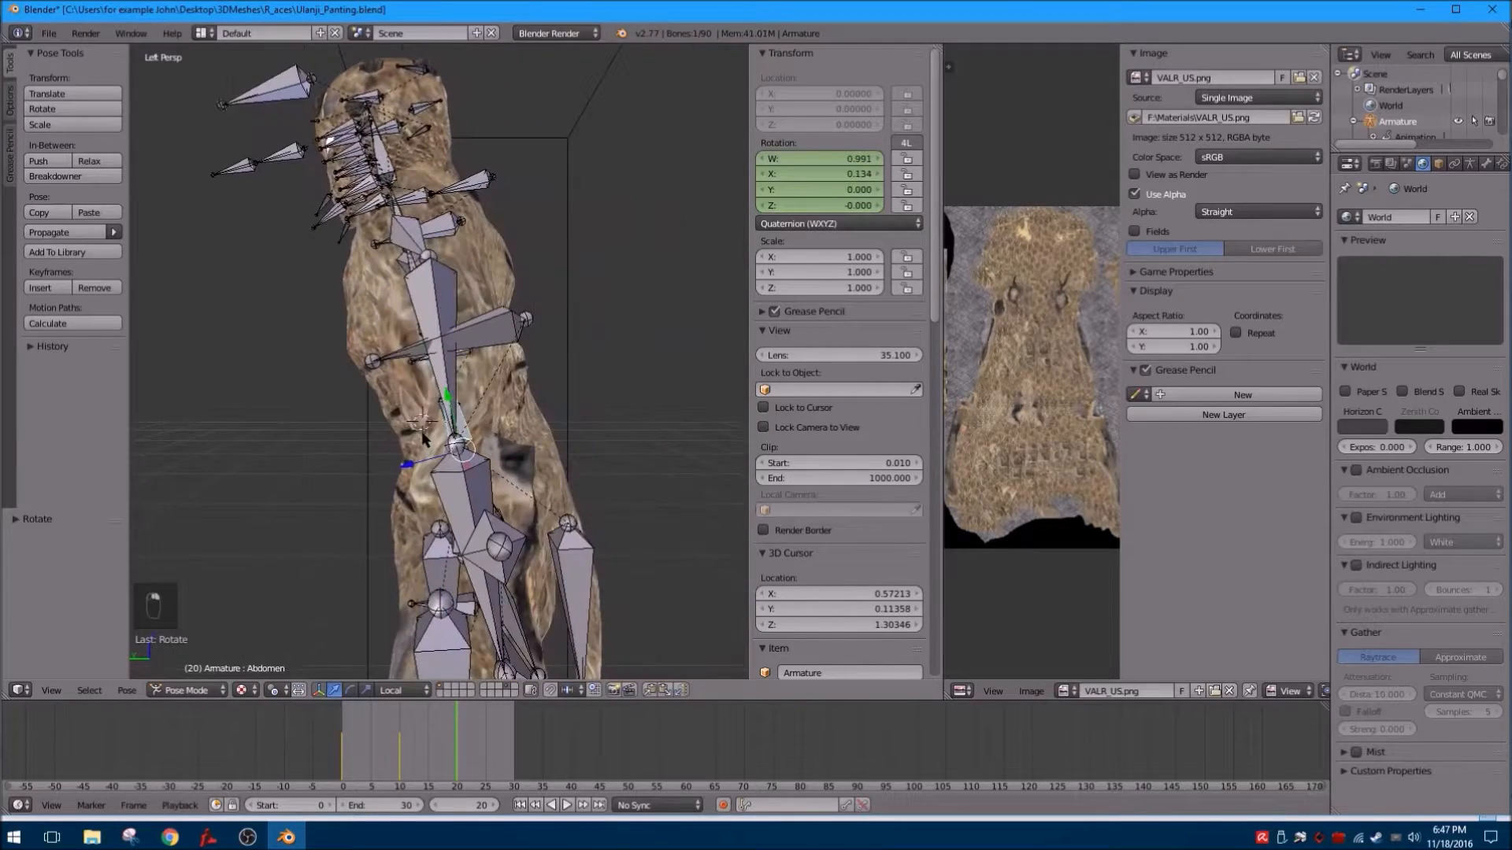
key("r")
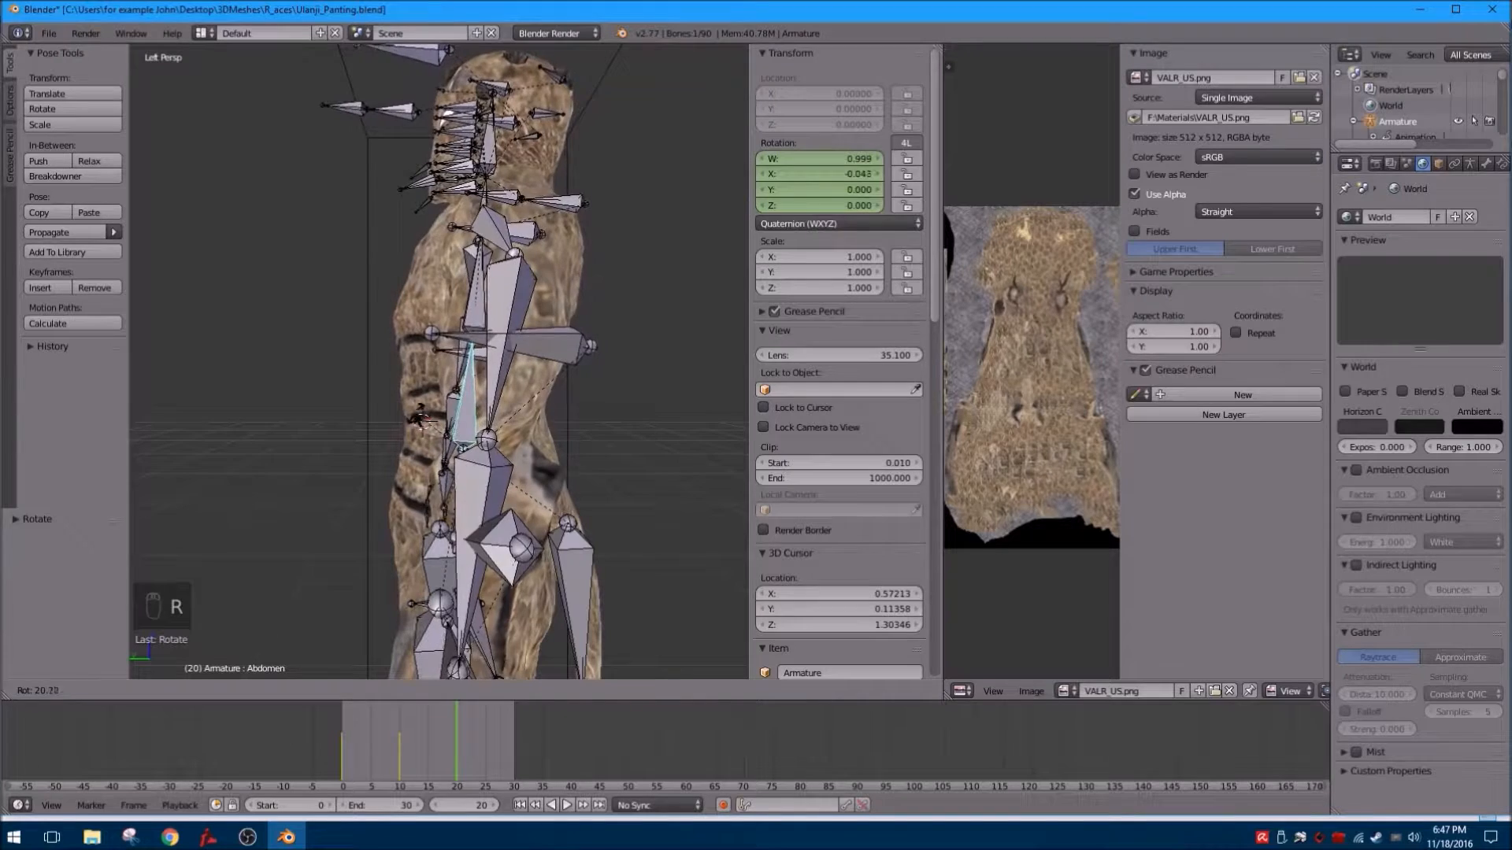
left_click(446, 510)
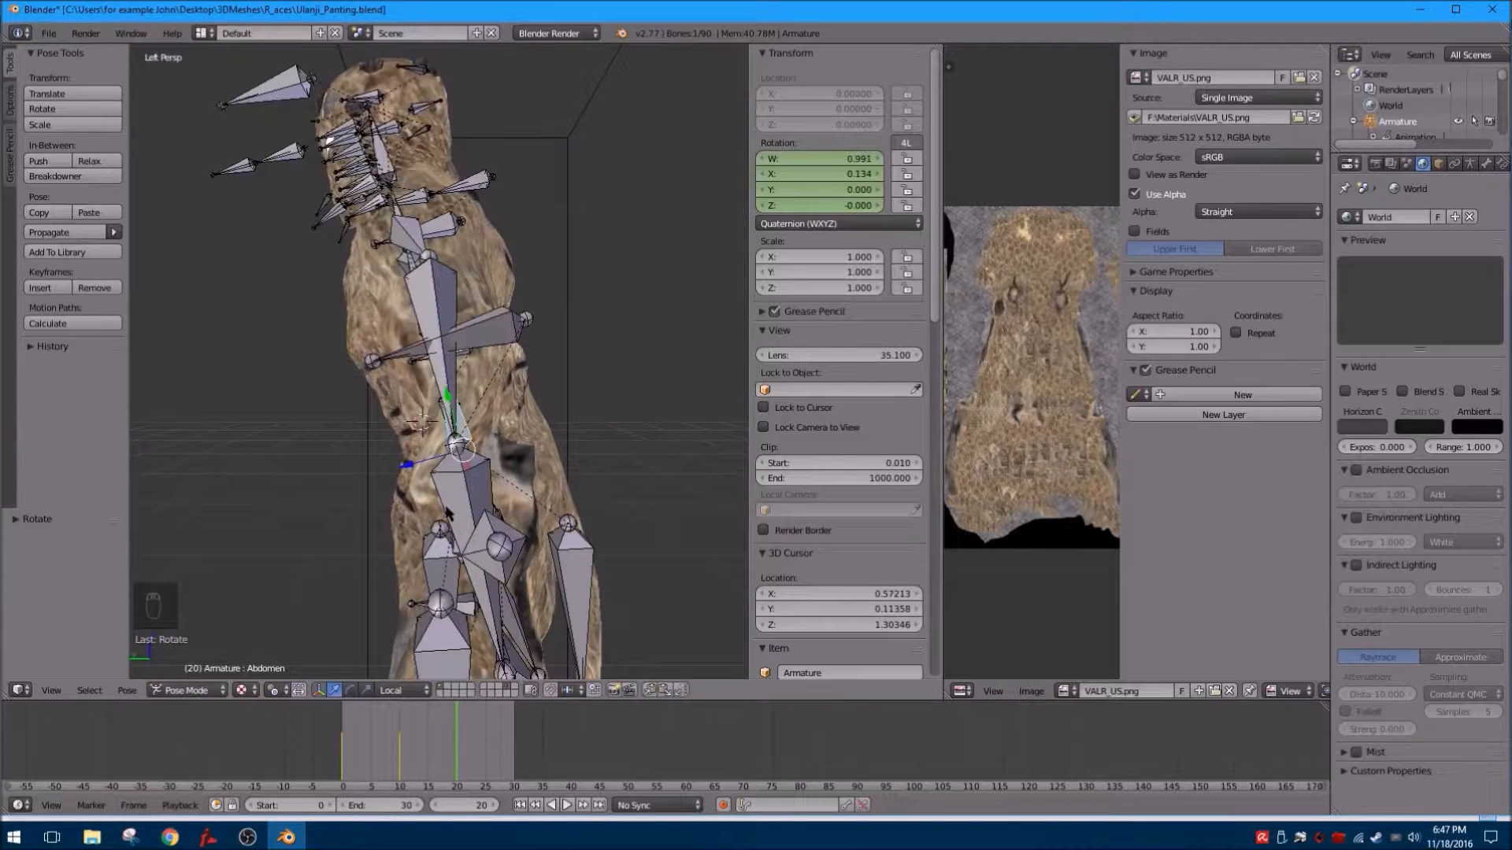
key("r")
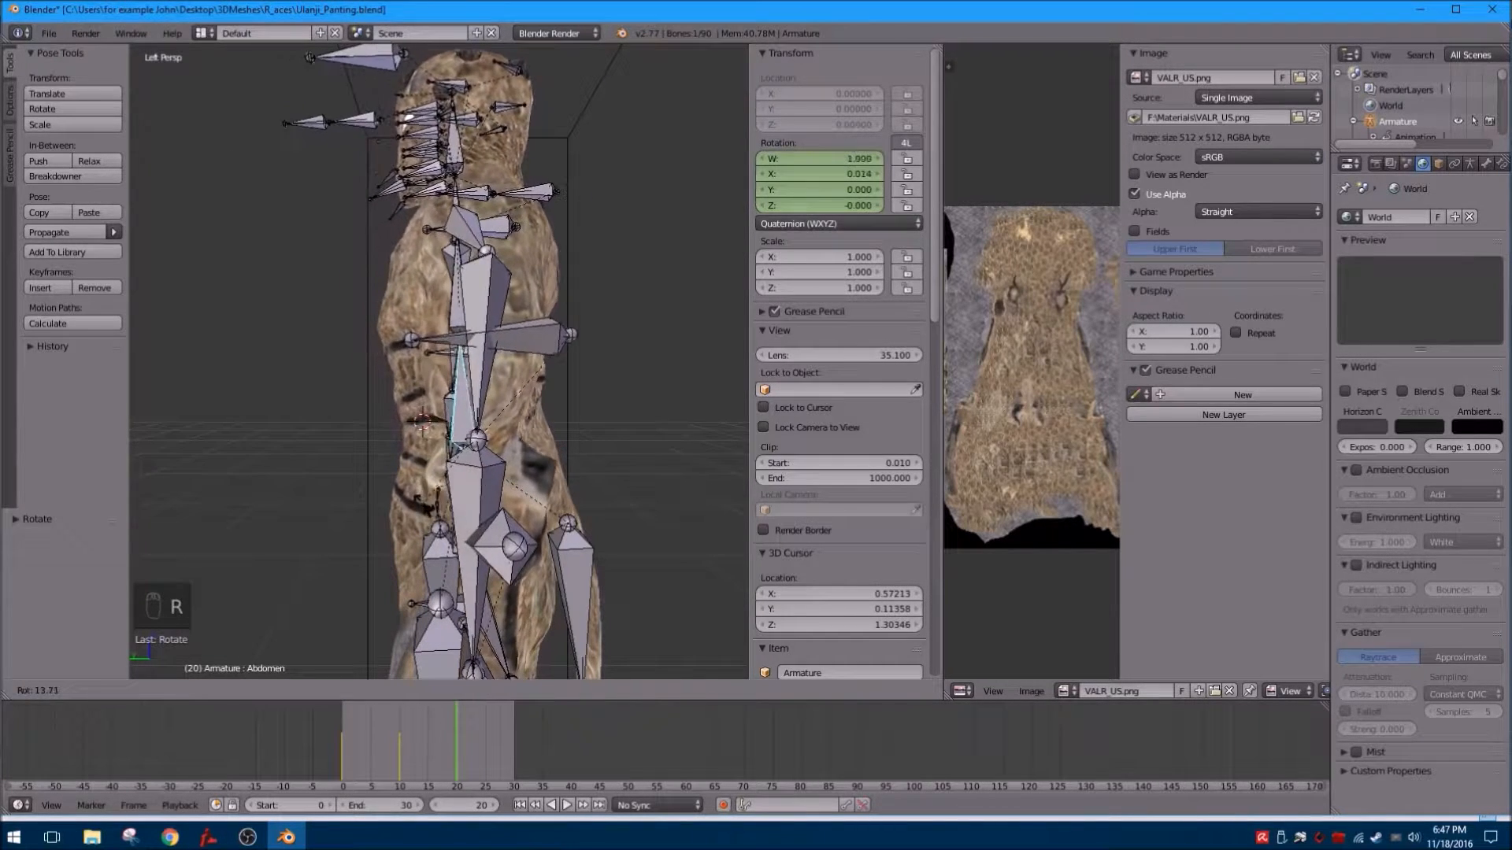
left_click(820, 237)
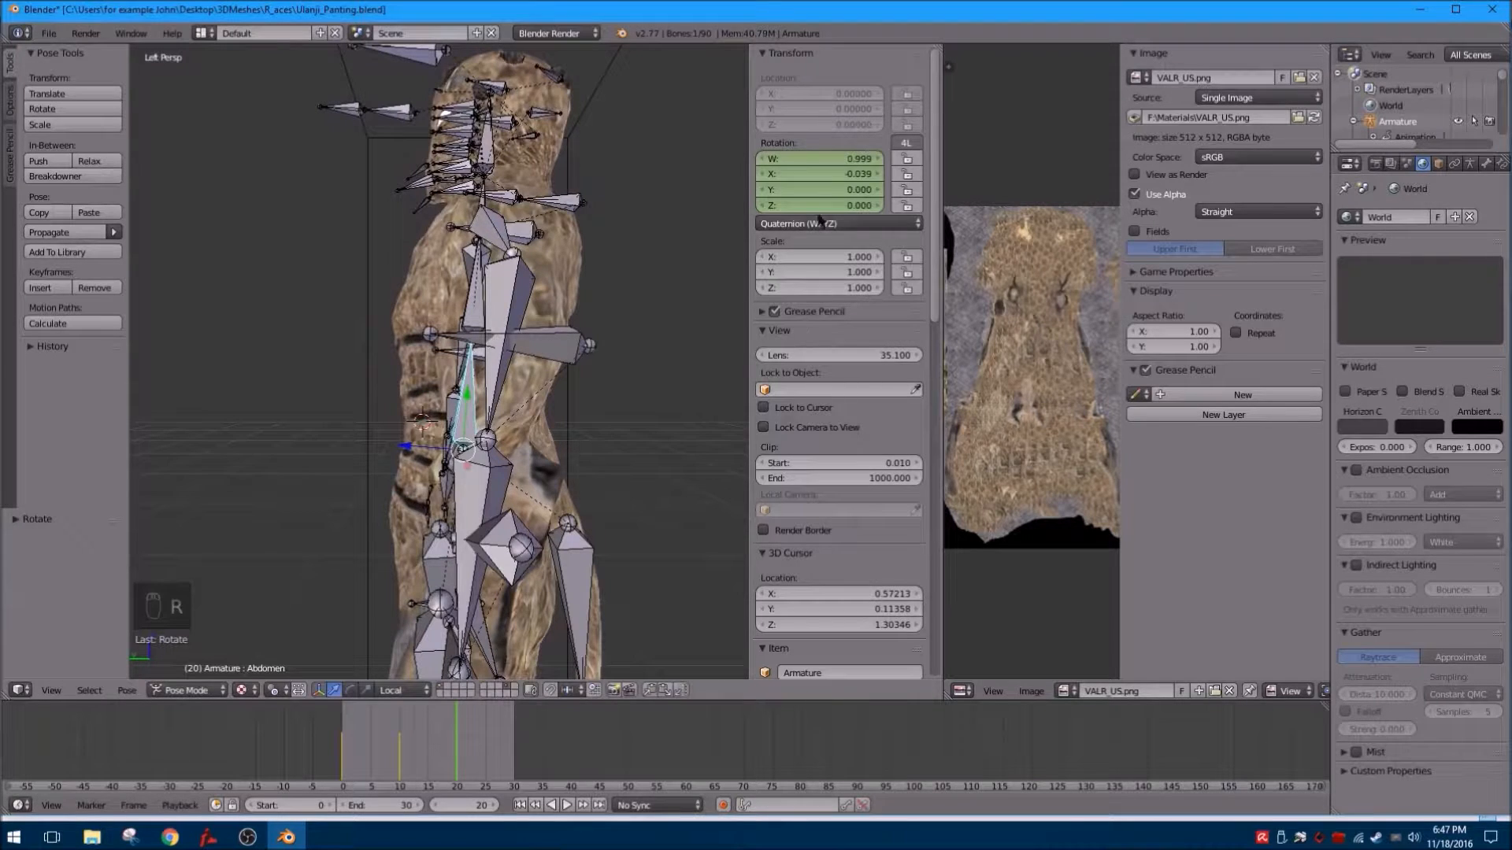
key("i")
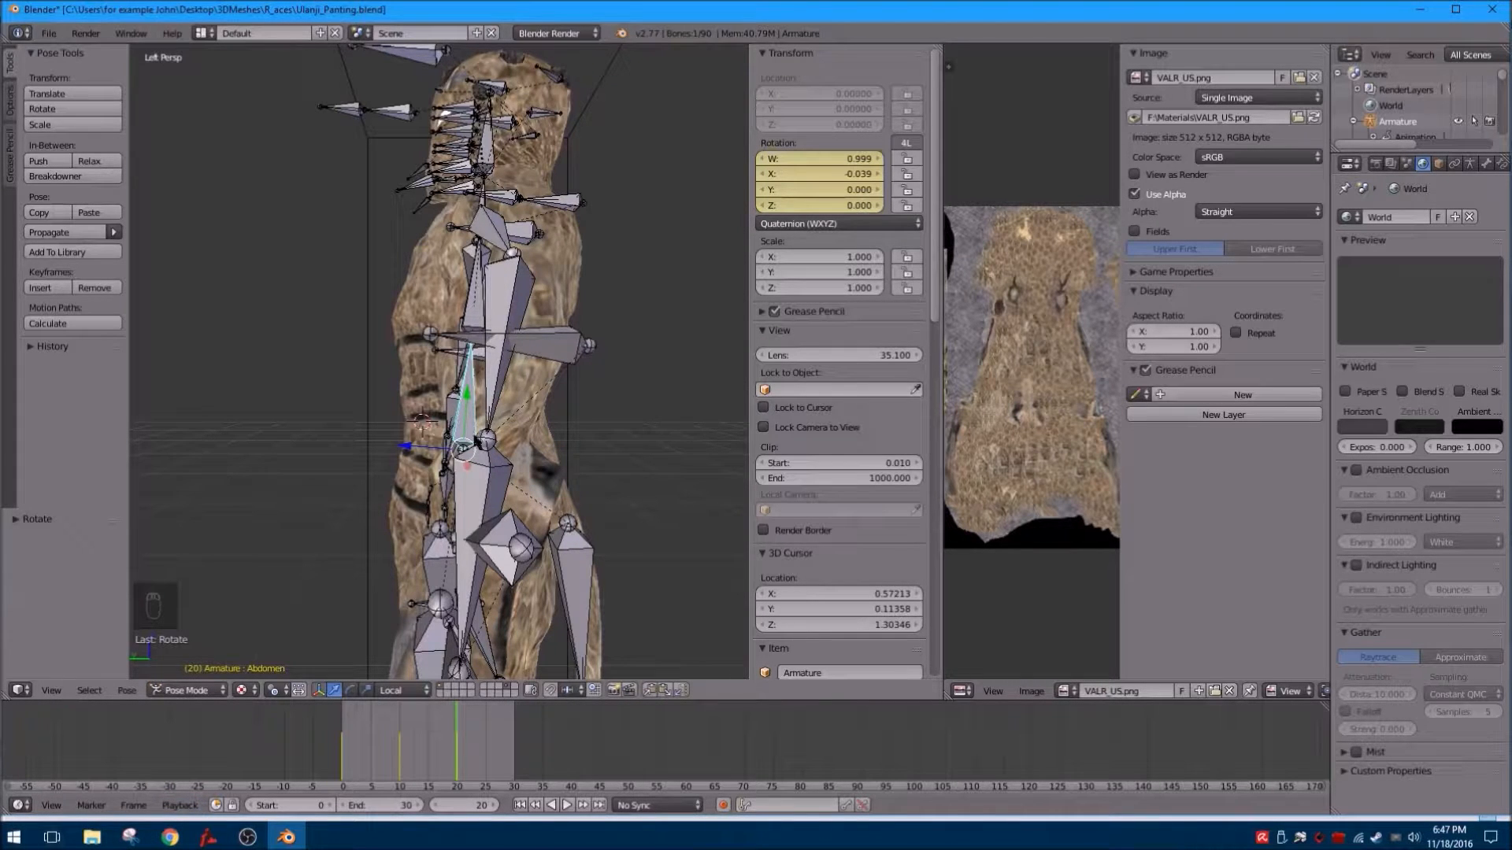
Step back through the frames from frame 20 and forward to it again to review the torso leaning forward and back.
key("Left")
key("Left")
key("Left")
key("Left")
key("Left")
key("Left")
key("Left")
key("Left")
key("Left")
key("Left")
key("Left")
key("Left")
key("Left")
key("Left")
key("Left")
key("Left")
key("Left")
key("Left")
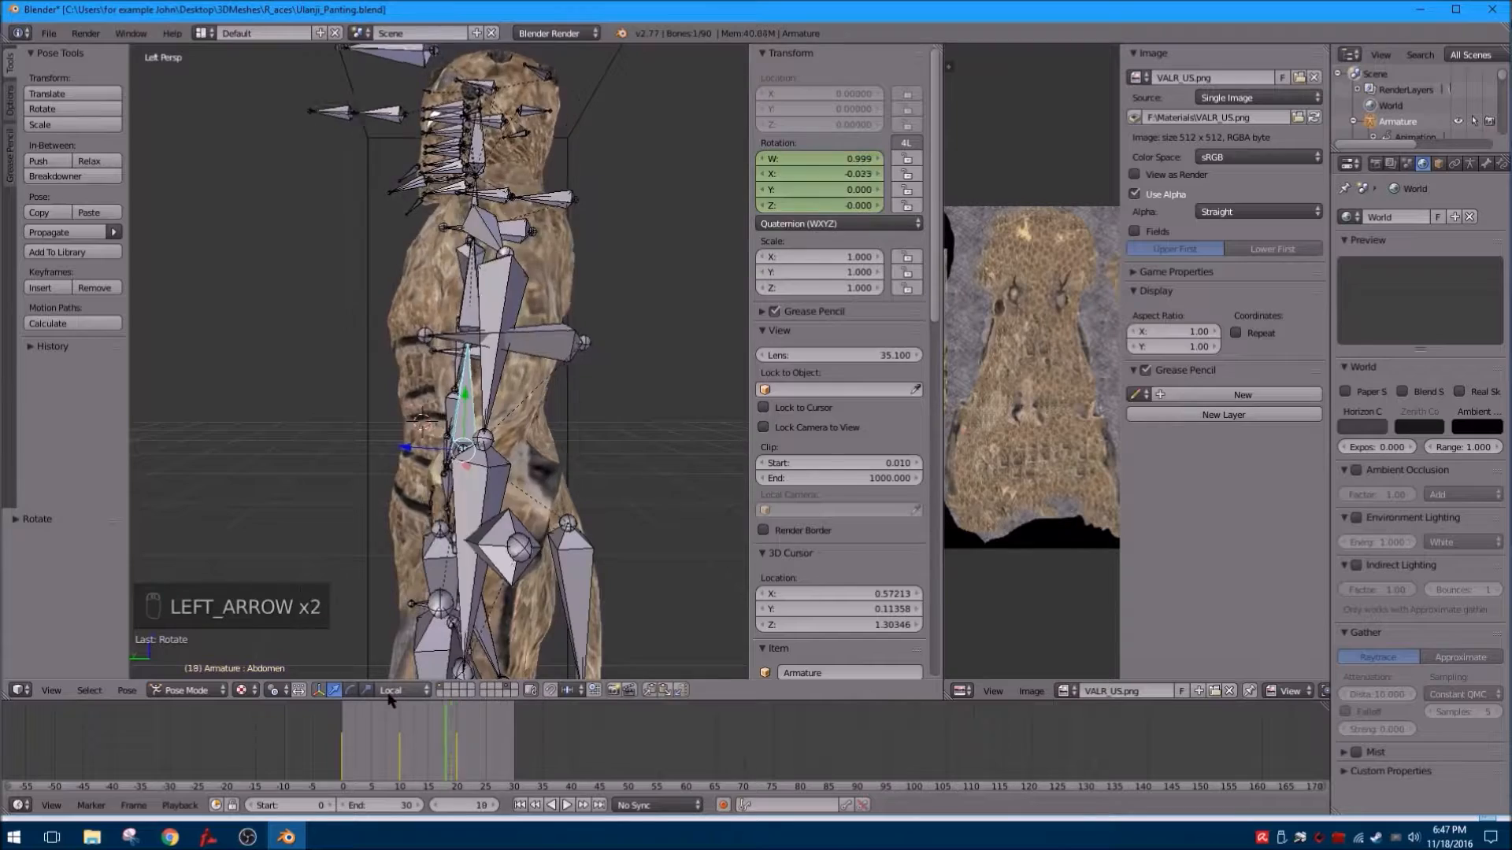
key("Left")
key("Left")
key("Left")
key("Left")
key("Left")
key("Left")
key("Left")
key("Left")
key("Left")
key("Left")
key("Left")
key("Left")
key("Left")
key("Left")
key("Left")
key("Left")
key("Left")
key("Right")
key("Right")
key("Right")
key("Right")
key("Right")
key("Right")
key("Right")
key("Right")
key("Right")
key("Right")
key("Right")
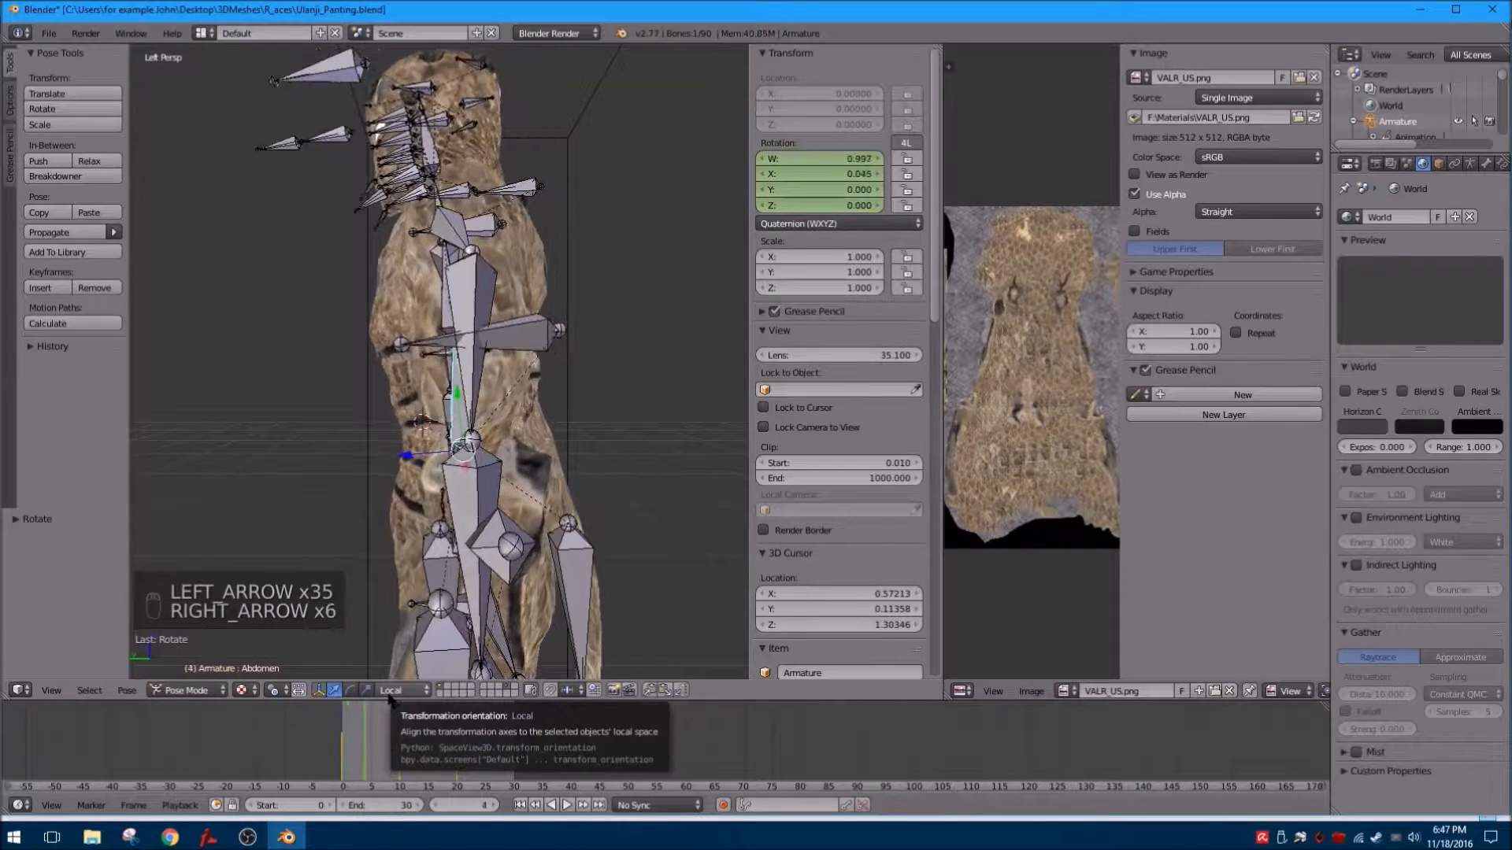
key("Right")
key("Right")
key("Right")
key("Right")
key("Right")
key("Right")
key("Right")
key("Right")
key("Right")
key("Right")
key("Right")
key("Right")
key("Right")
key("Right")
key("Right")
key("Right")
key("Right")
key("Right")
key("Right")
key("Right")
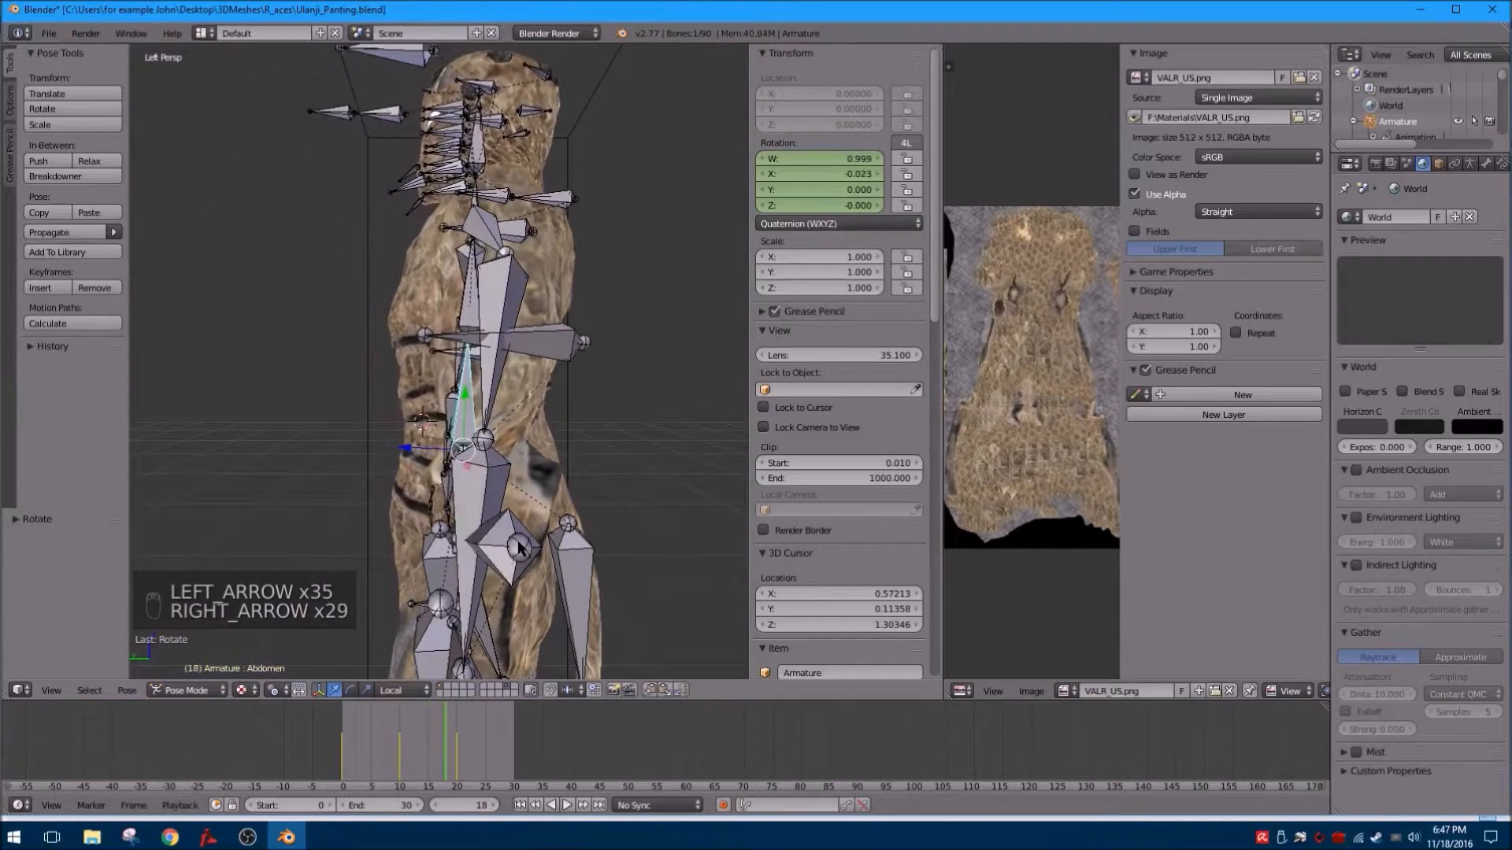
key("Right")
key("Right")
key("Left")
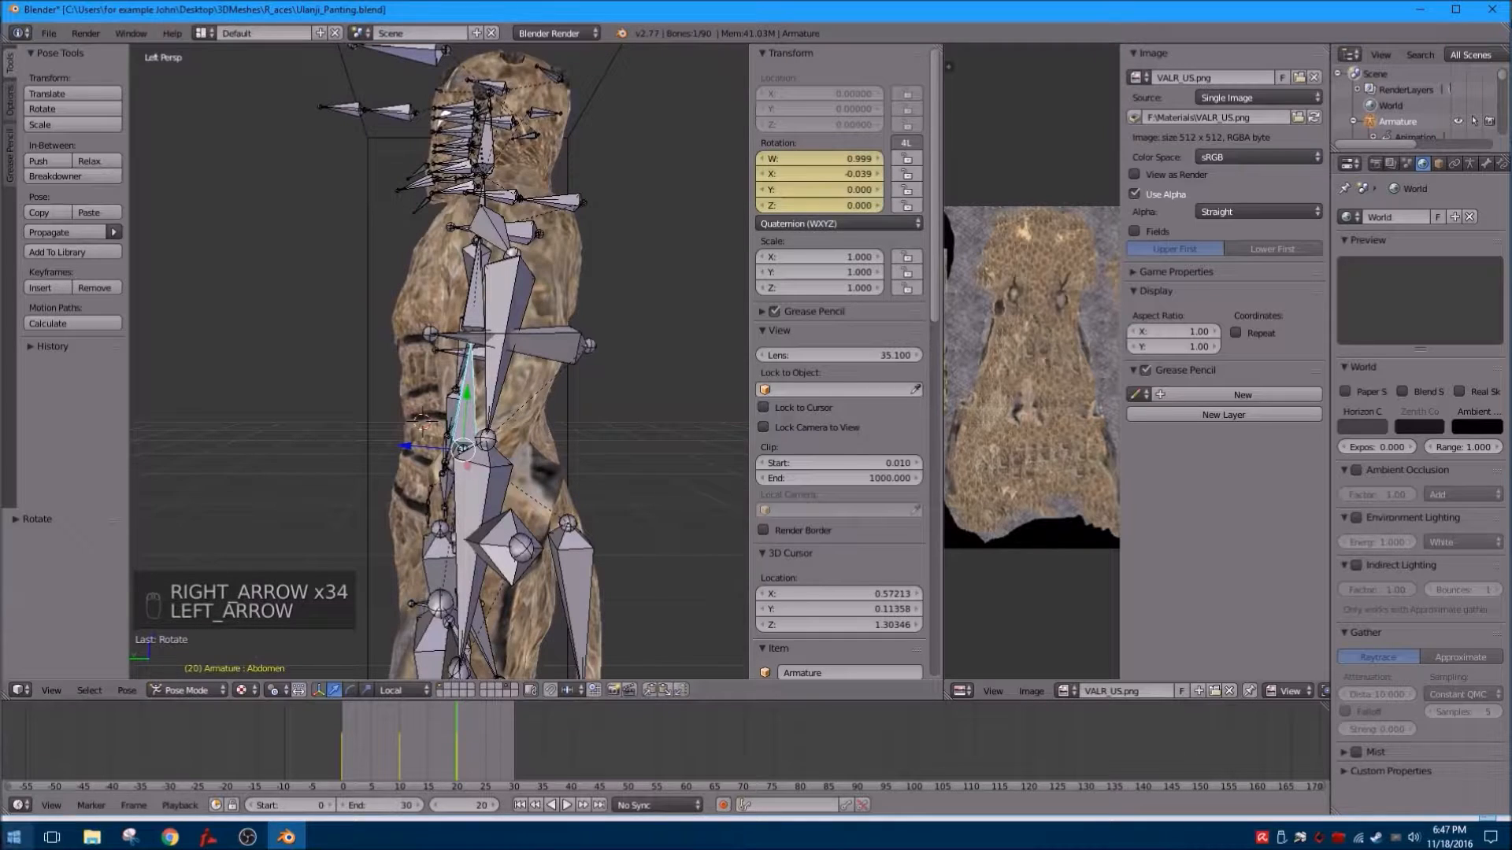
Change the timeline area to the Dope Sheet and look through the Abdomen and Neck rotation channels.
left_click(17, 806)
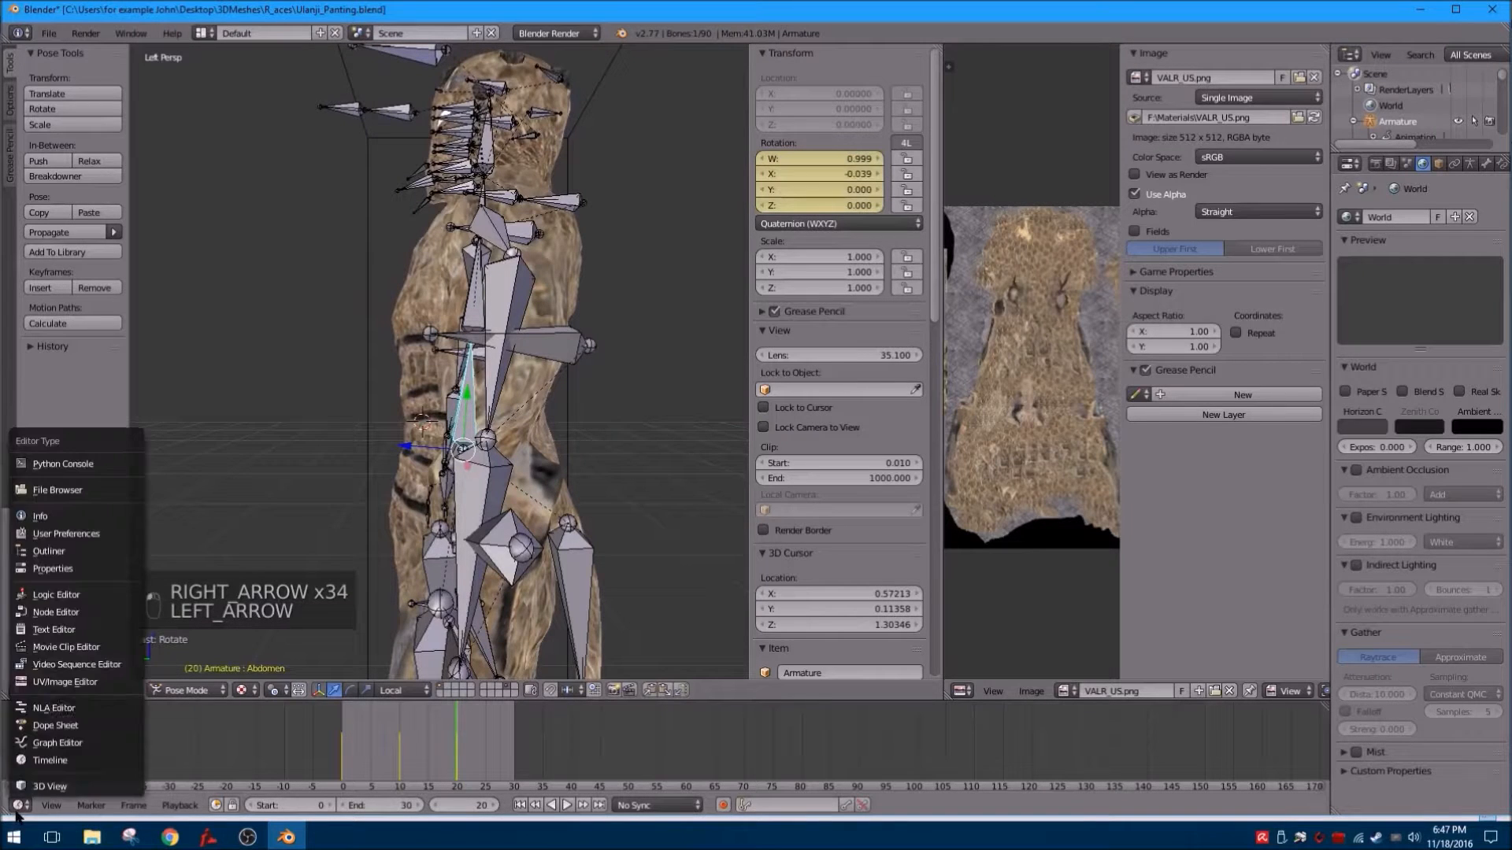
left_click(78, 725)
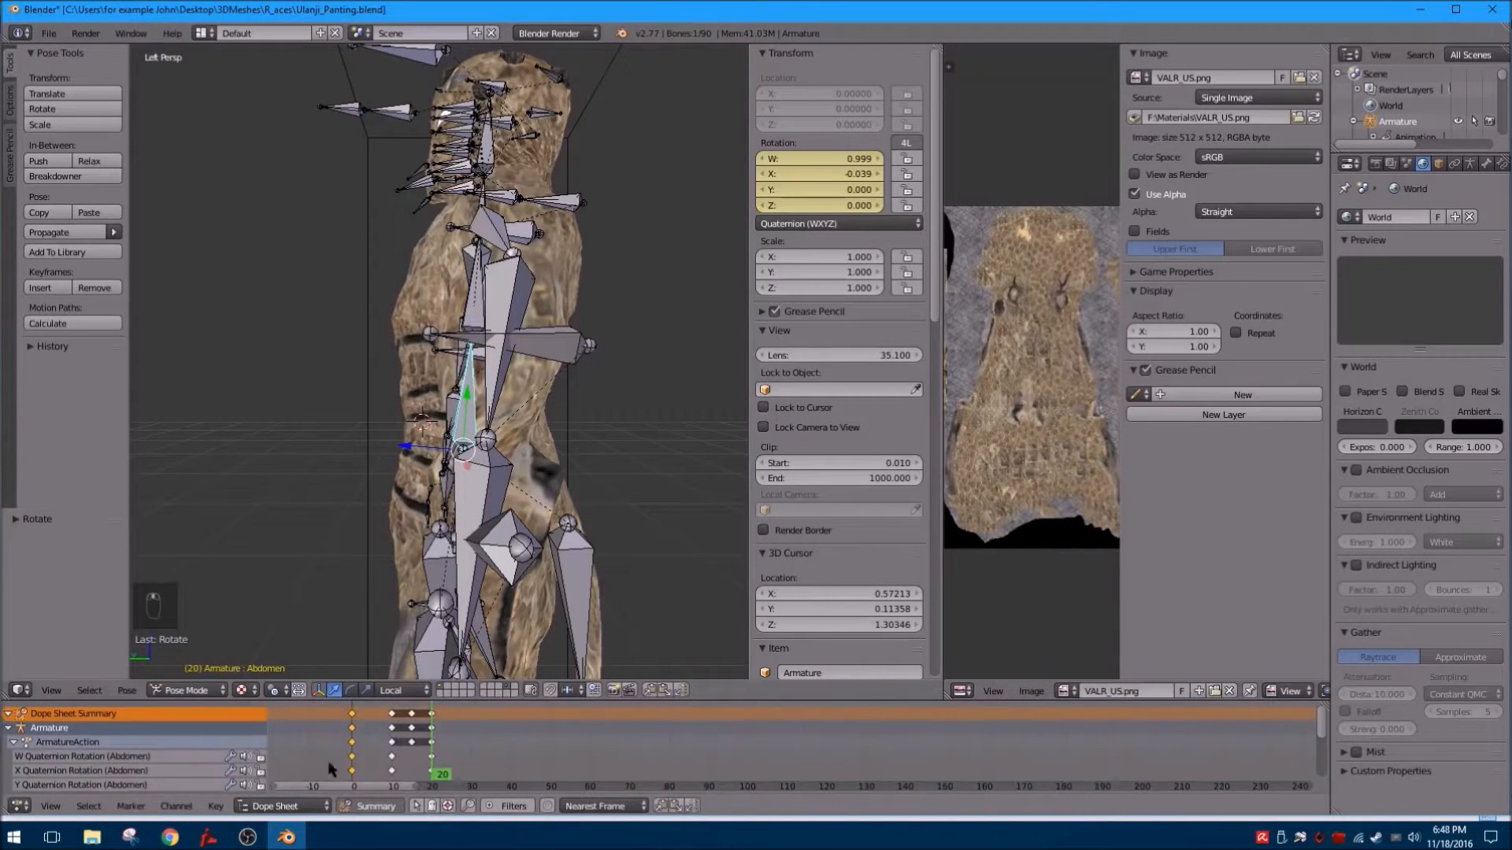
scroll(305, 753, "down", 2)
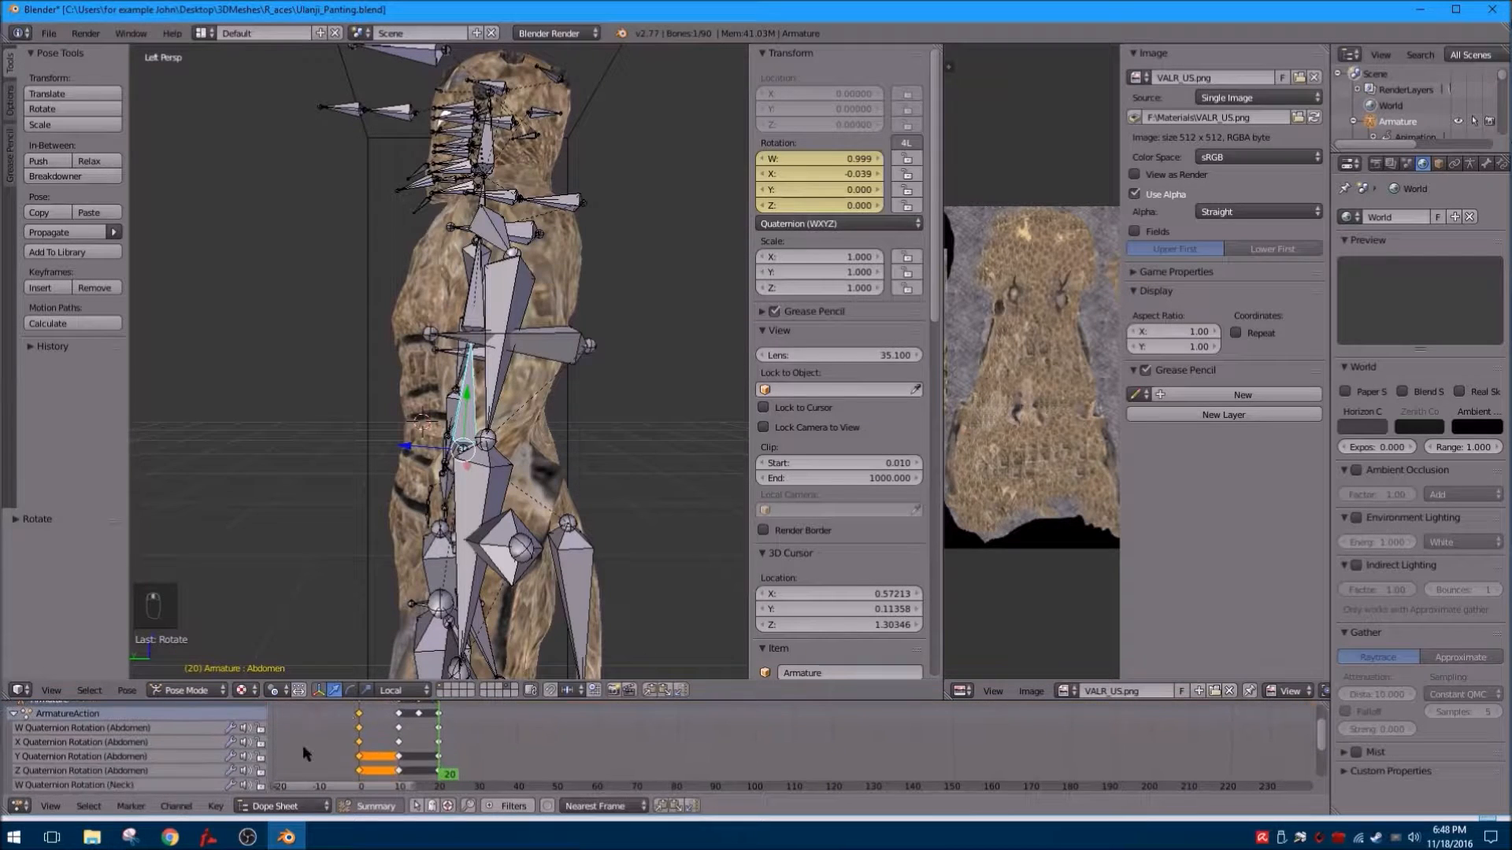
scroll(320, 740, "down", 1)
scroll(322, 760, "down", 2)
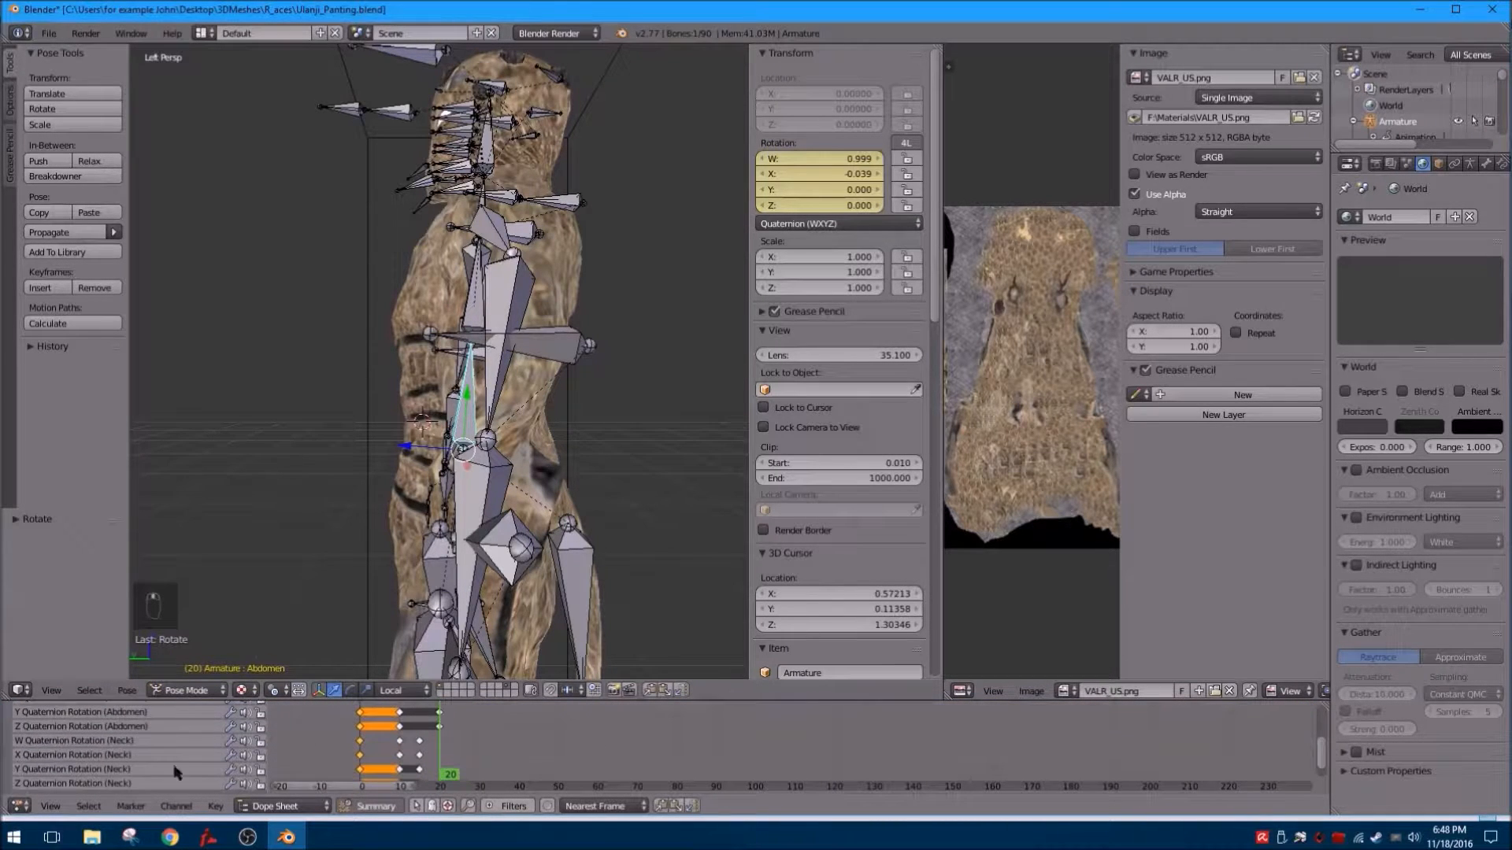
Duplicate the frame 0 keyframes of the Abdomen and Neck bones and place the copies at frame 30.
middle_click_drag(405, 754, 417, 758)
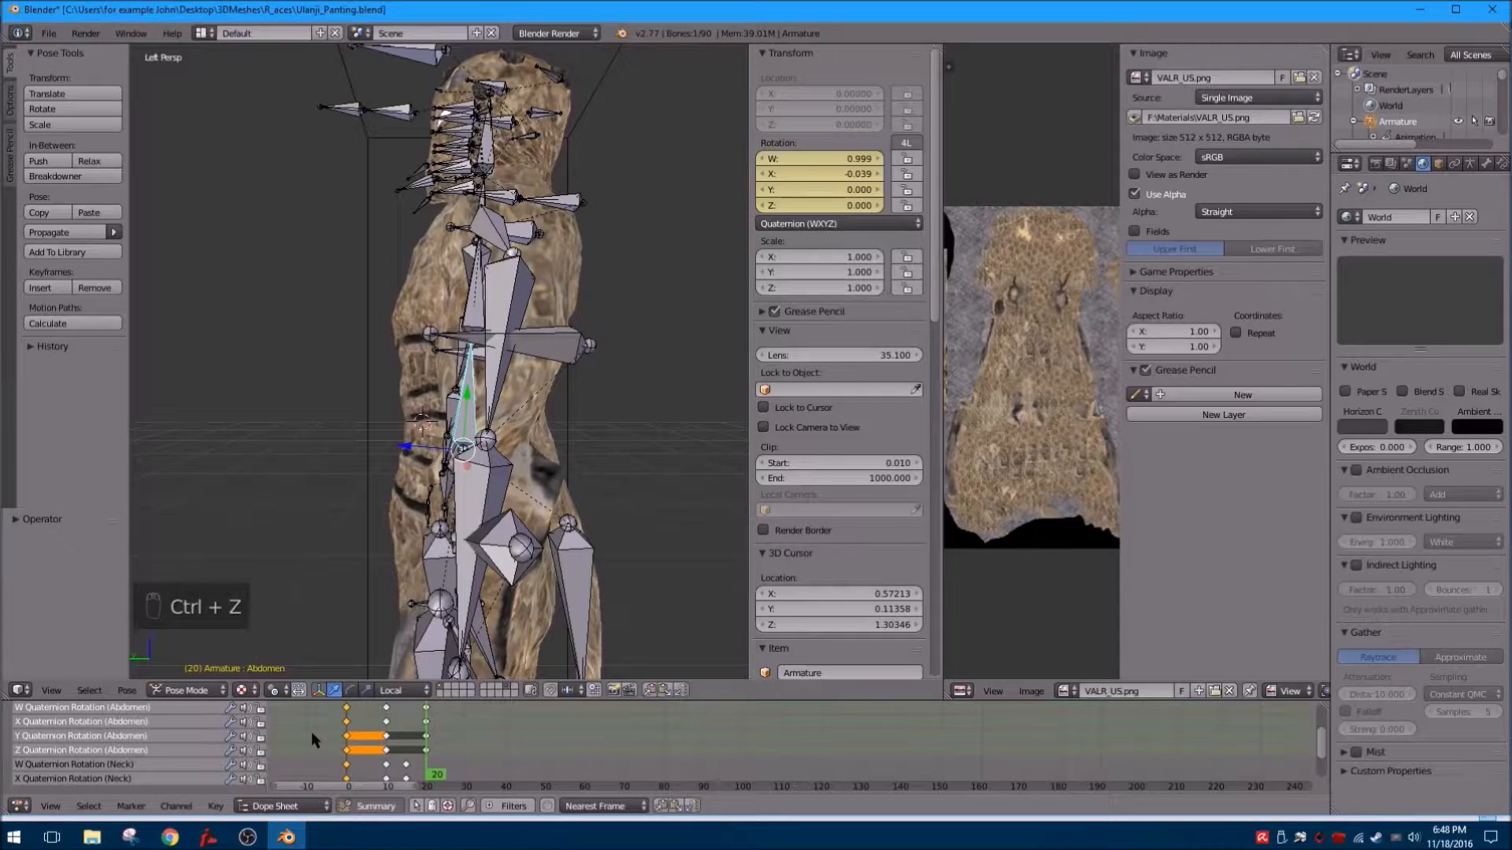
key("shift+d")
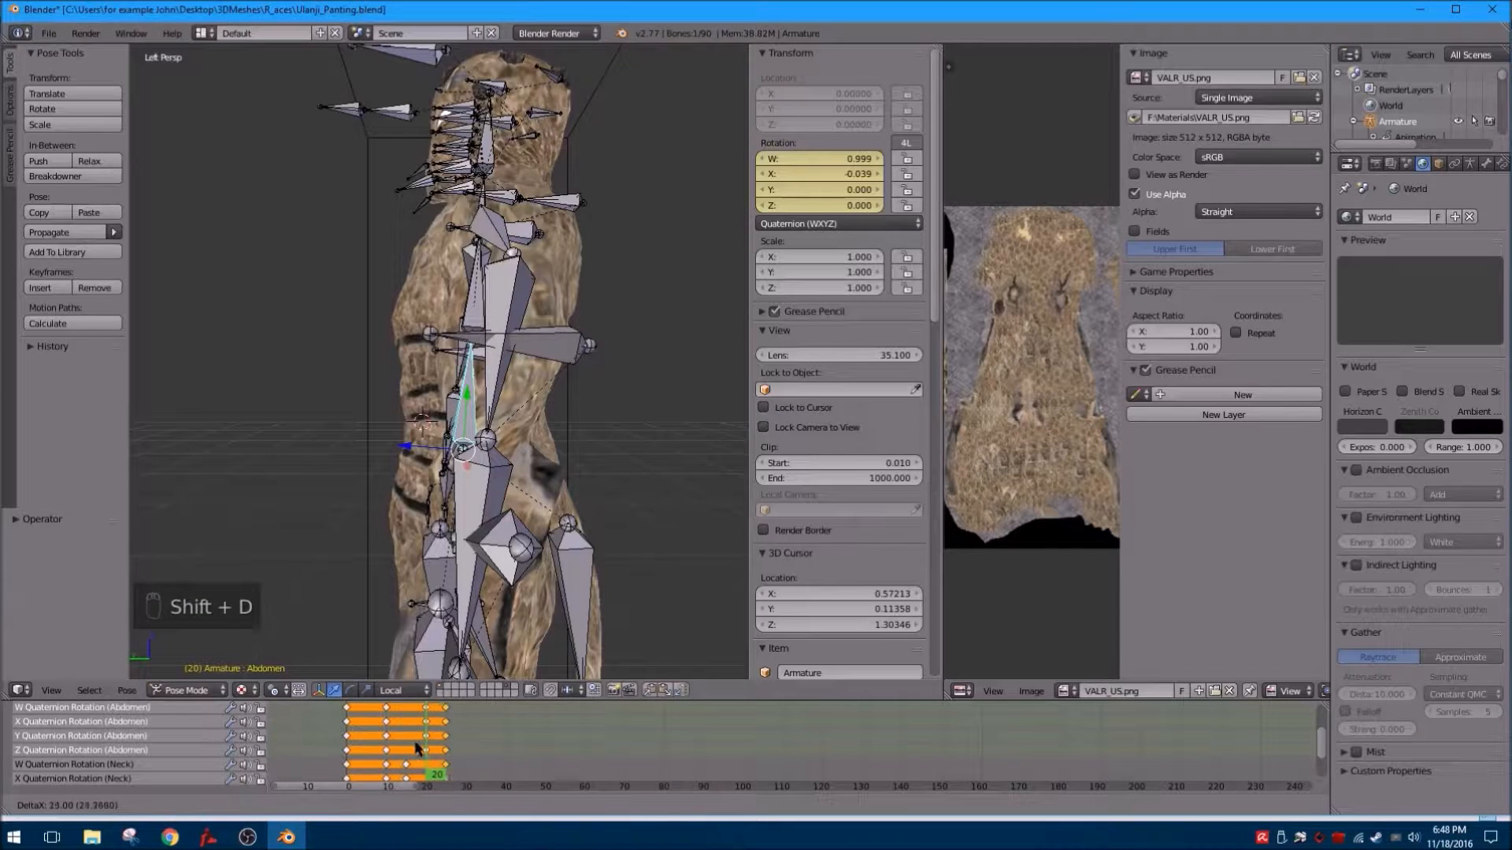
left_click(432, 748)
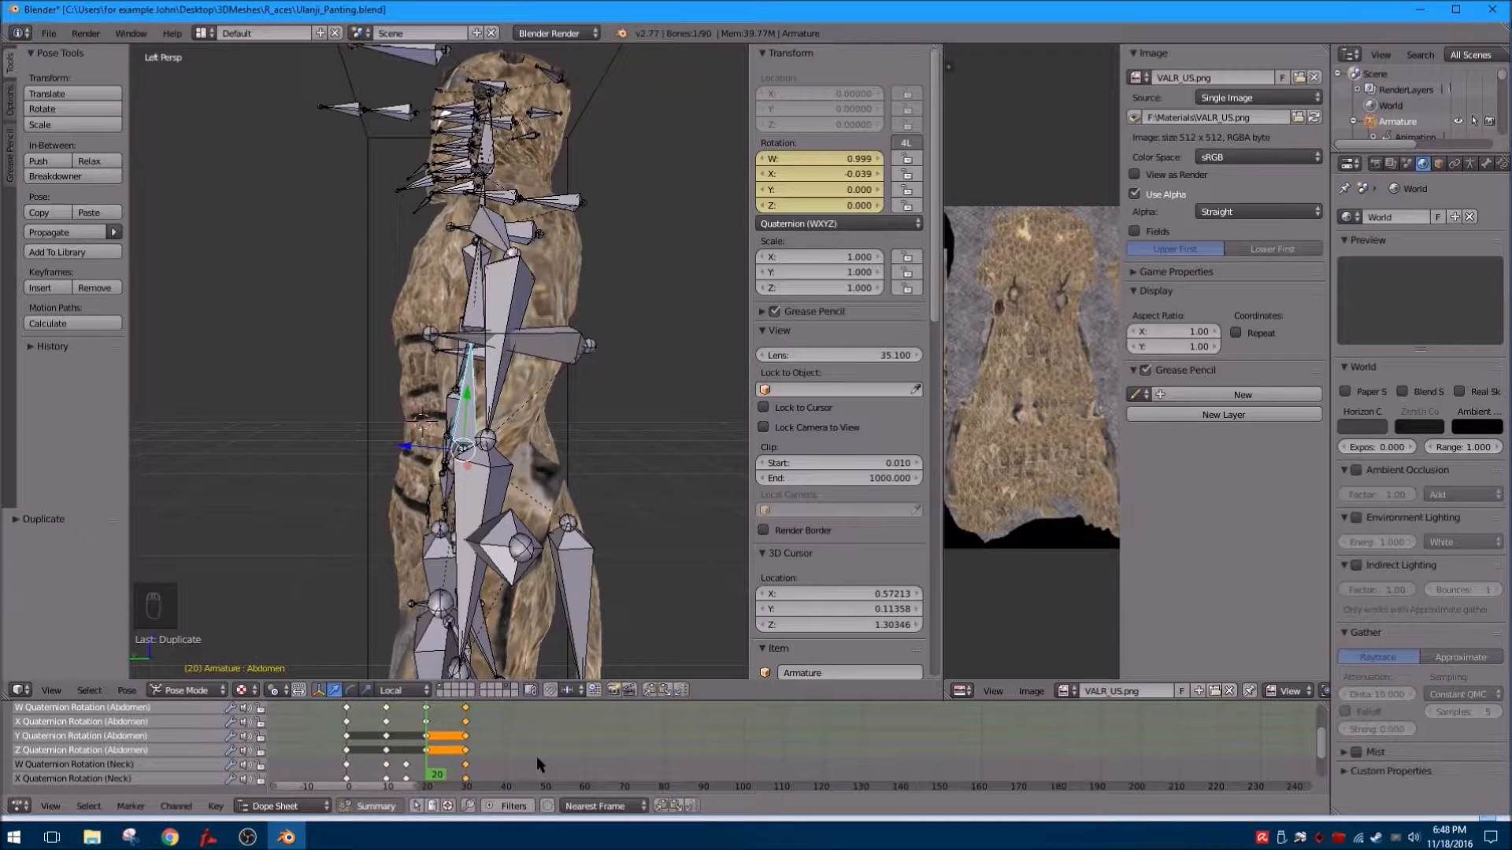
Step forward and back through frames 0 to 30 to review whether the panting motion loops smoothly, finishing at frame 30.
key("Right")
key("Right")
key("Right")
key("Right")
key("Right")
key("Right")
key("Right")
key("Right")
key("Right")
key("Right")
key("Right")
key("Right")
key("Right")
key("Right")
key("Right")
key("Right")
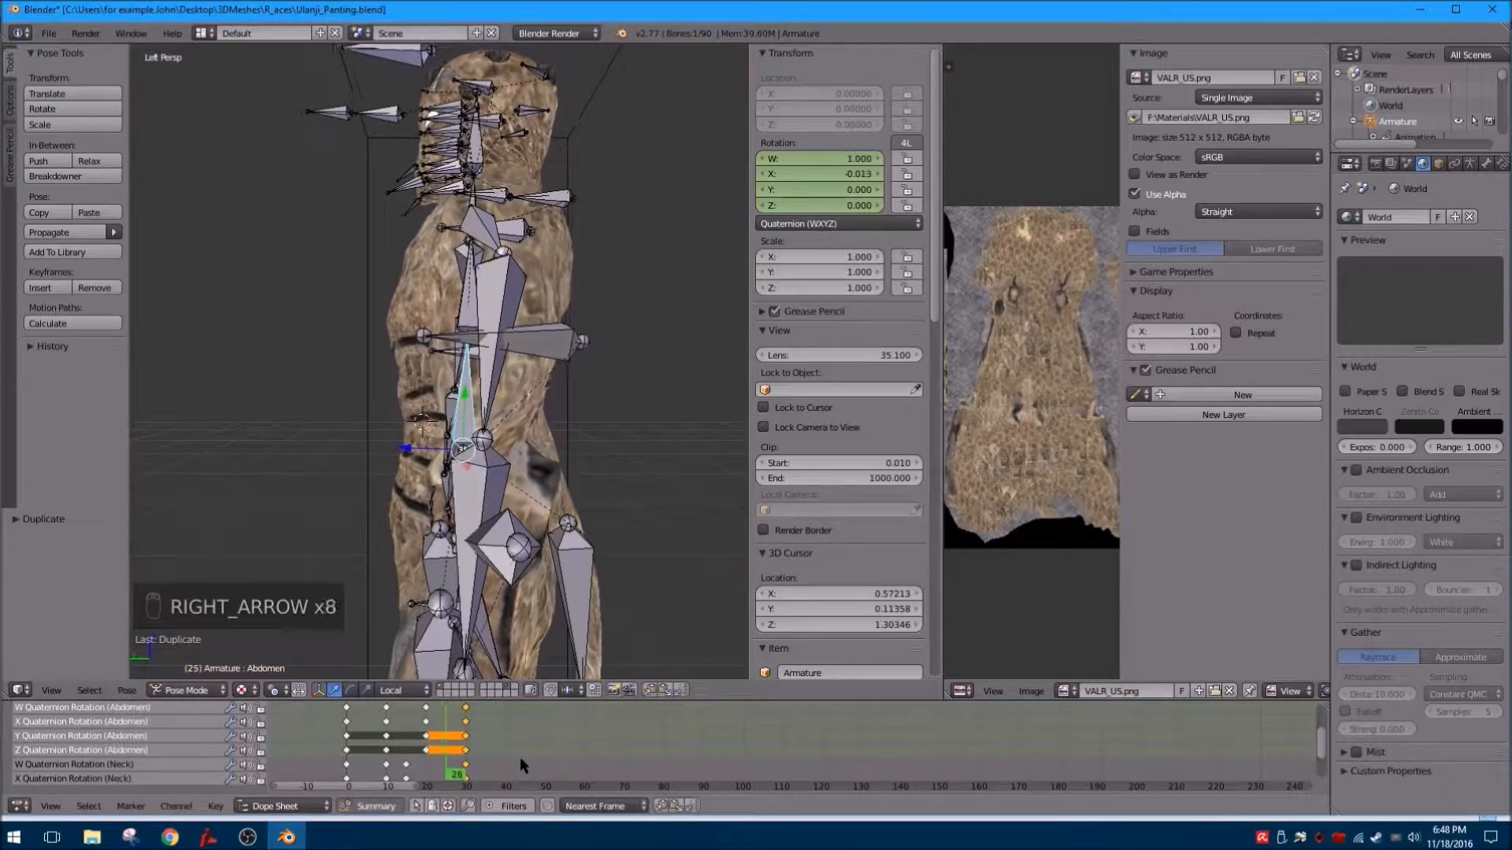
key("Left")
key("Left")
key("Left")
key("Left")
key("Left")
key("Left")
key("Left")
key("Left")
key("Left")
key("Left")
key("Left")
key("Left")
key("Left")
key("Left")
key("Left")
key("Left")
key("Left")
key("Left")
key("Left")
key("Left")
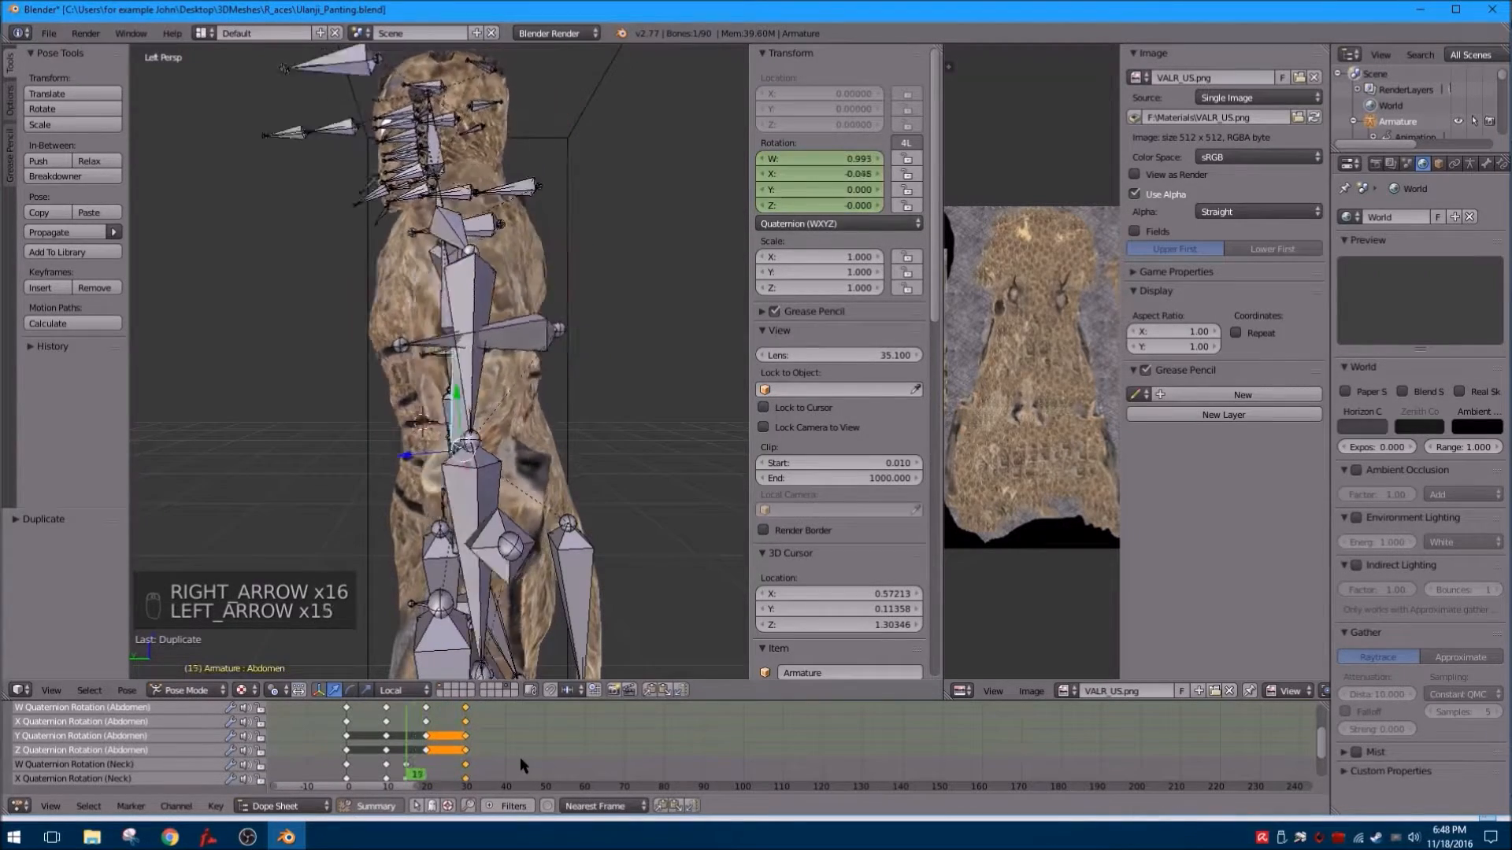
key("Right")
key("Right")
key("Right")
key("Right")
key("Right")
key("Right")
key("Right")
key("Right")
key("Right")
key("Right")
key("Right")
key("Right")
key("Right")
key("Right")
key("Right")
key("Right")
key("Right")
key("Right")
key("Right")
key("Right")
key("Right")
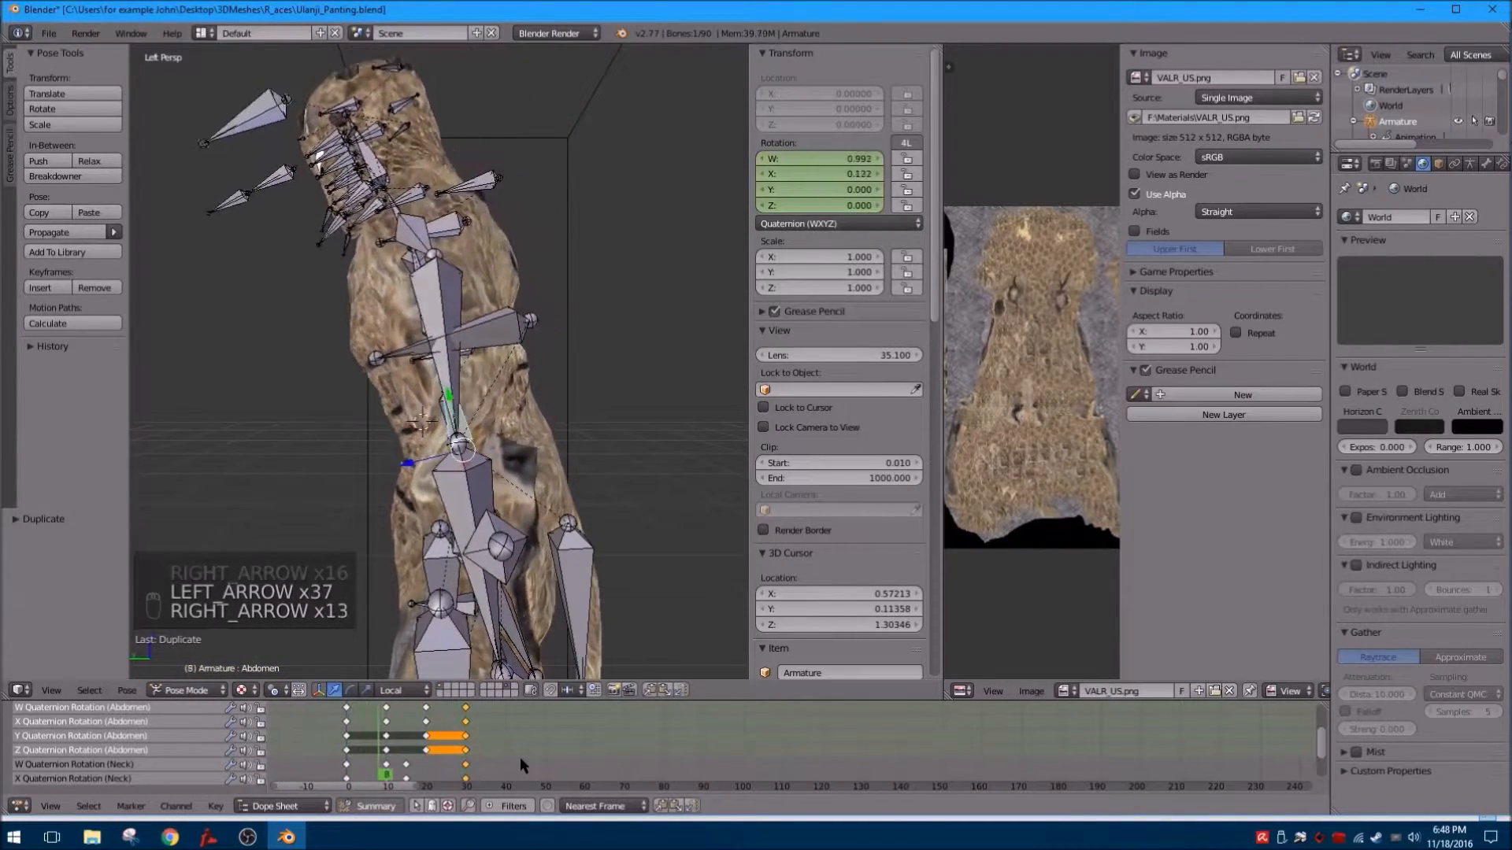
key("Right")
key("Right")
key("Right")
key("Right")
key("Right")
key("Right")
key("Right")
key("Right")
key("Right")
key("Right")
key("Right")
key("Right")
key("Right")
key("Right")
key("Right")
key("Right")
key("Right")
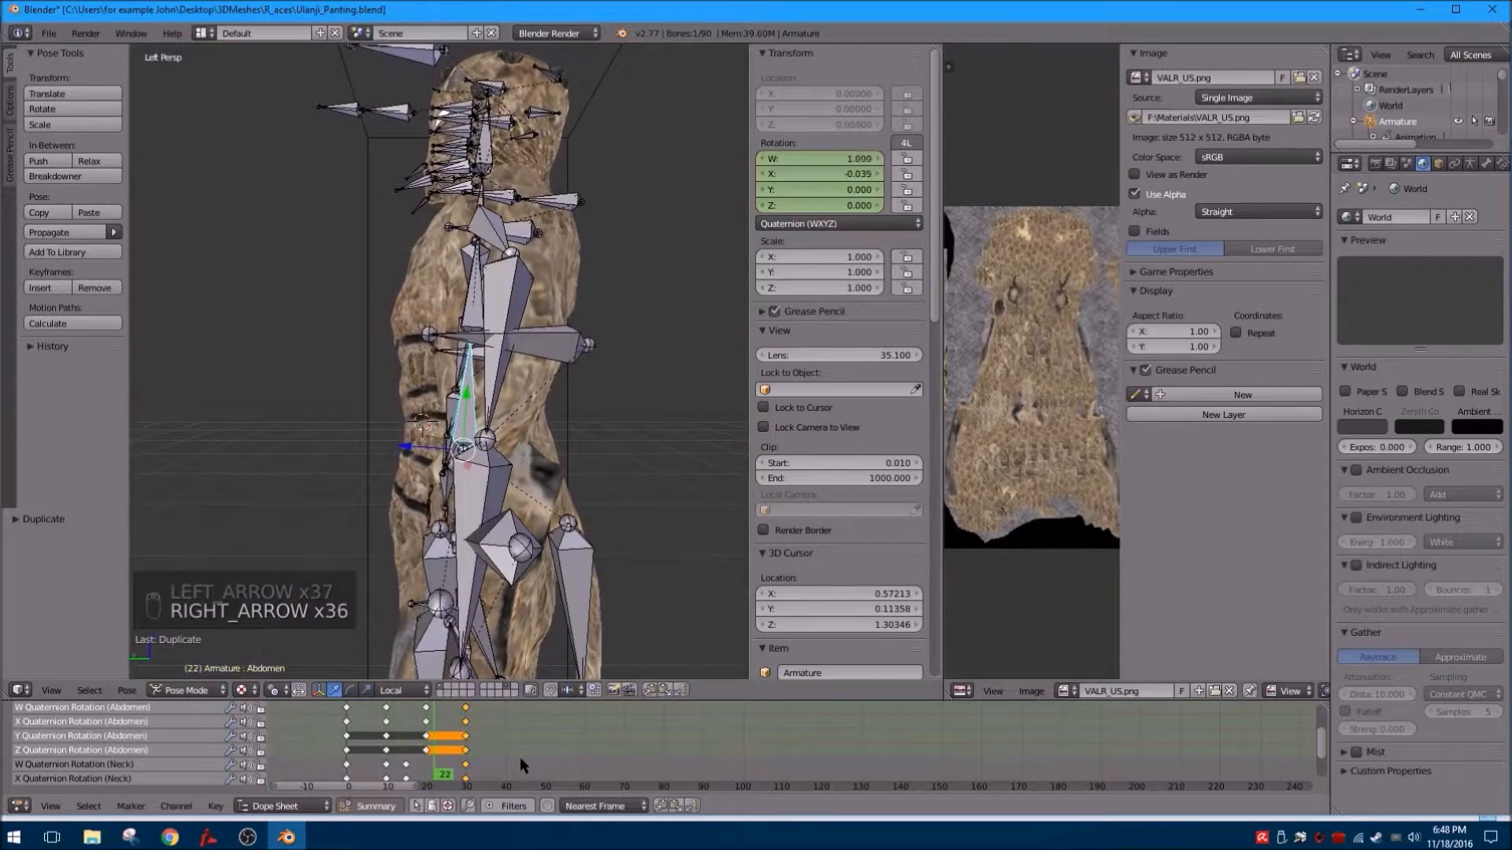
key("Right")
key("Right")
key("Right")
key("Right")
key("Right")
key("Right")
key("Right")
key("Right")
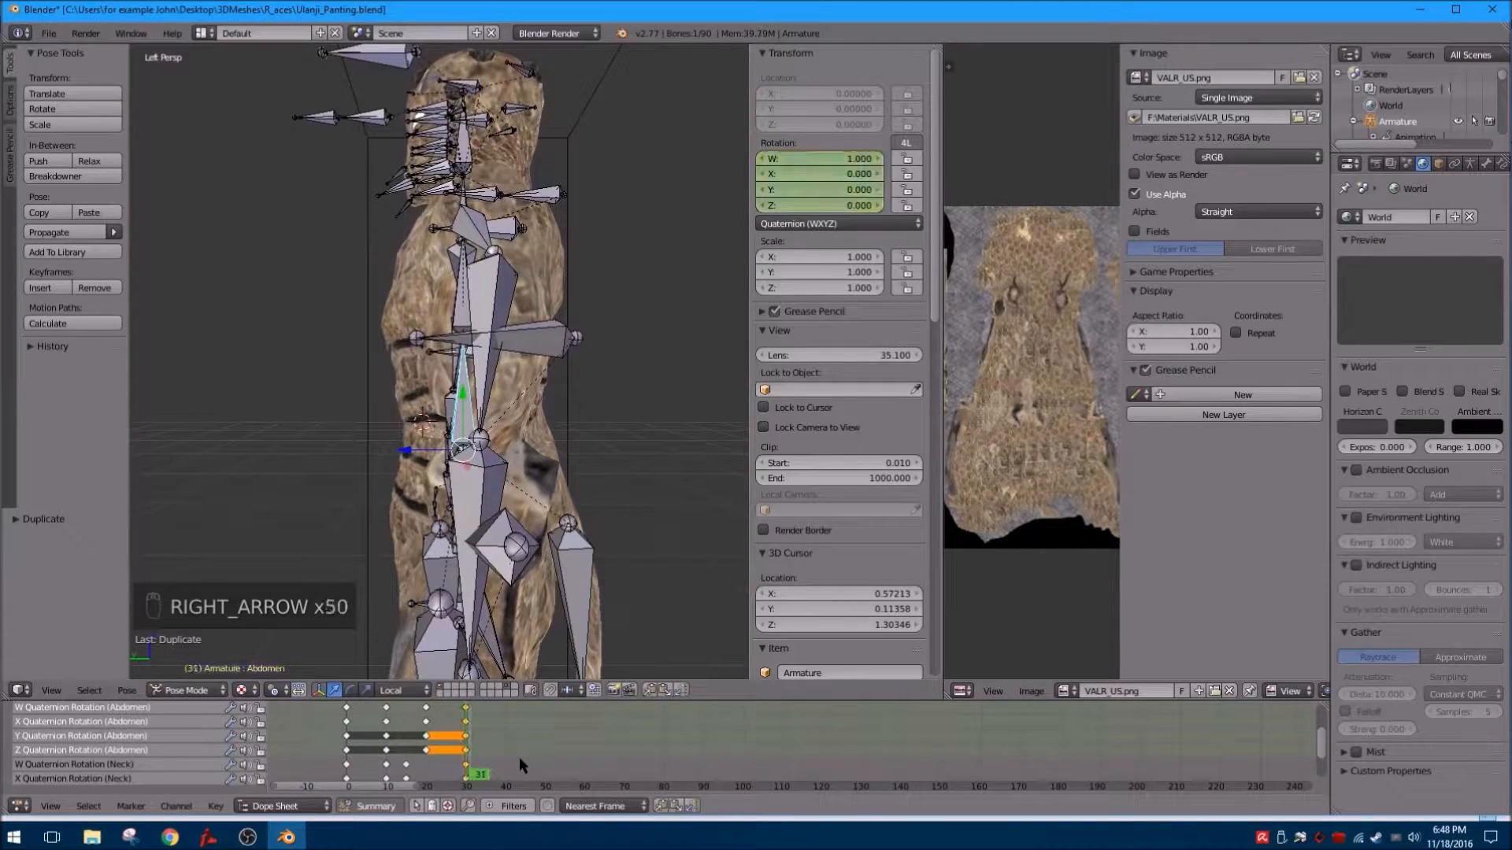
key("Left")
Duplicate all Abdomen and Neck keyframes and place the copies after frame 30, starting at about frame 36.
scroll(296, 393, "down", 4)
middle_click_drag(286, 394, 464, 393)
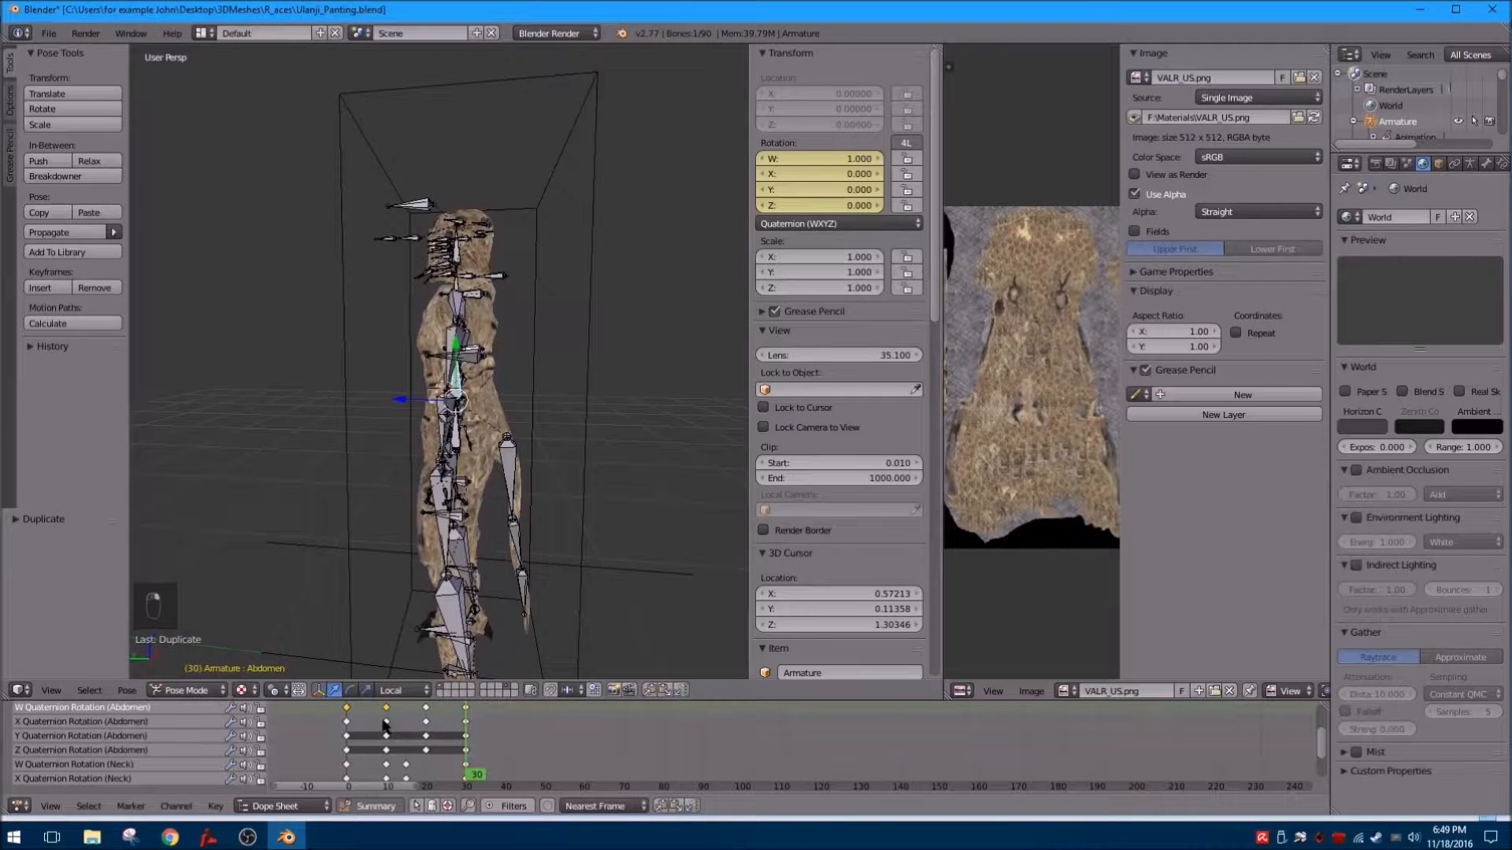
key("a")
key("a")
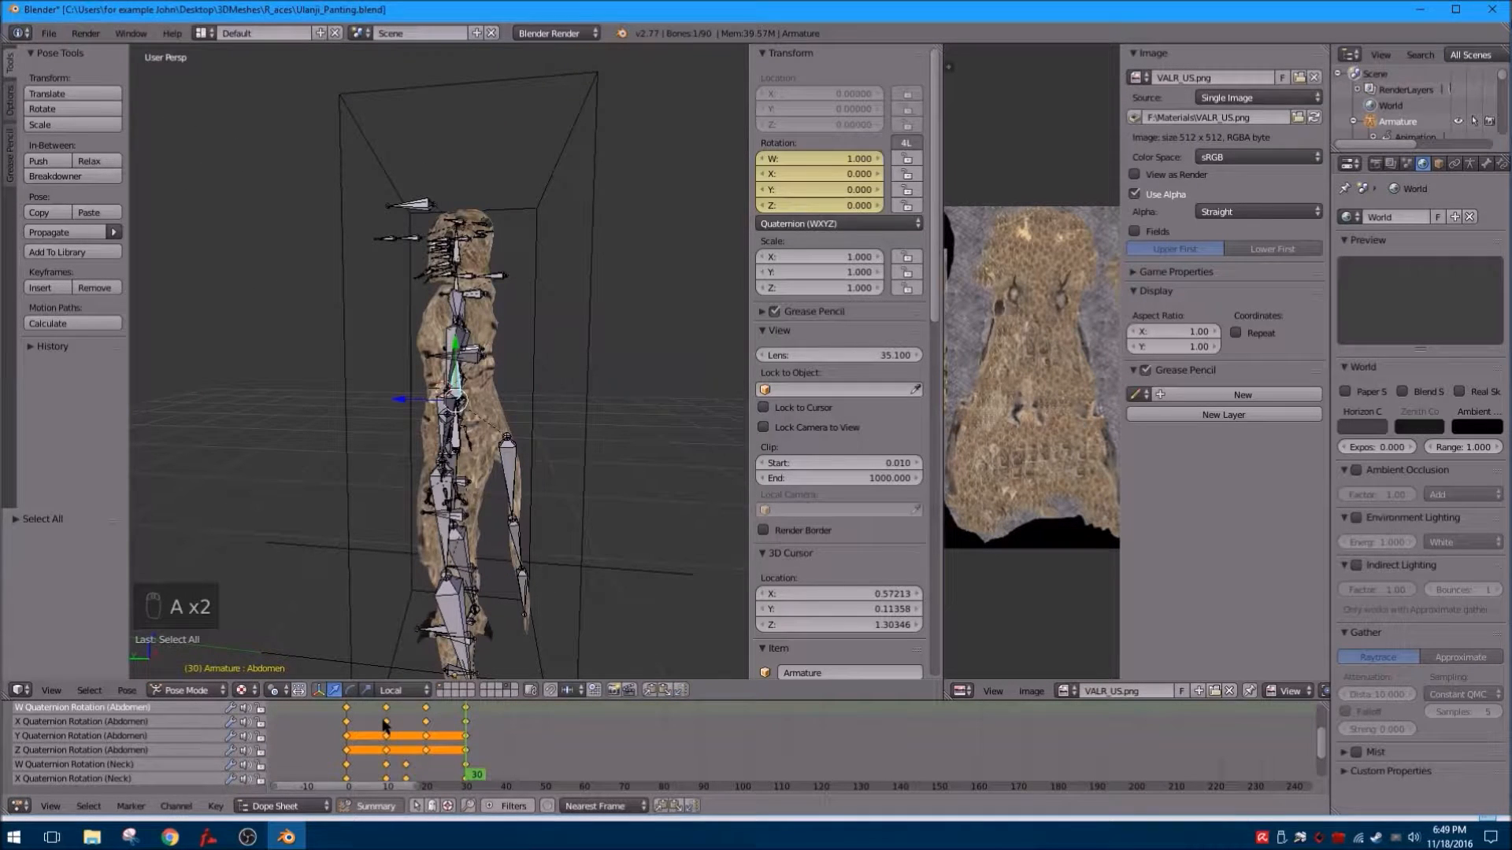
key("shift+d")
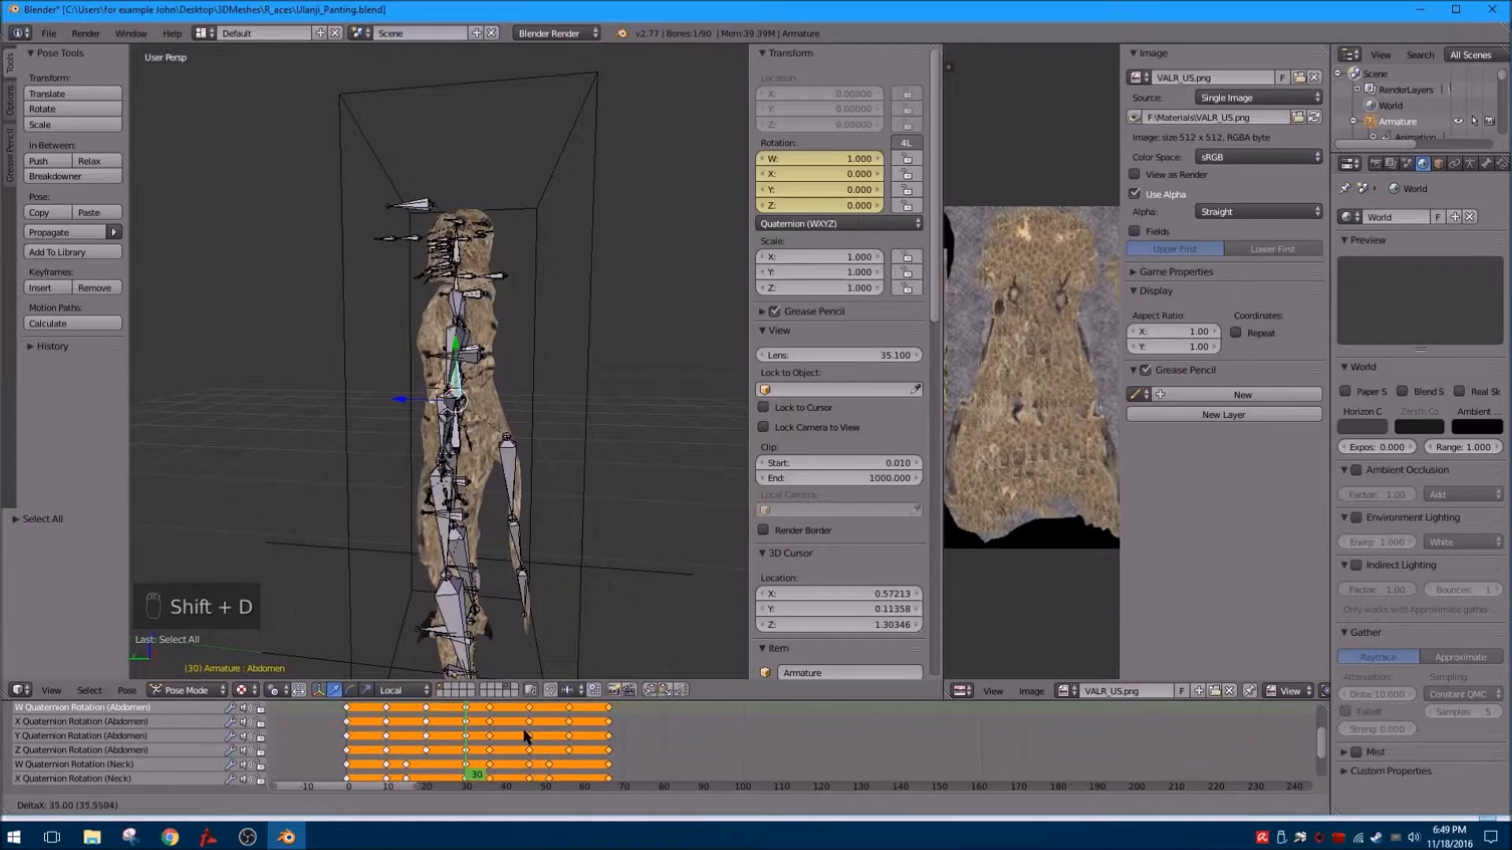
left_click(525, 735)
Delete the redundant copied starting-pose keyframes at about frame 36 from all Abdomen and Neck rotation channels.
left_click(489, 722)
left_click(489, 708)
left_click(489, 721)
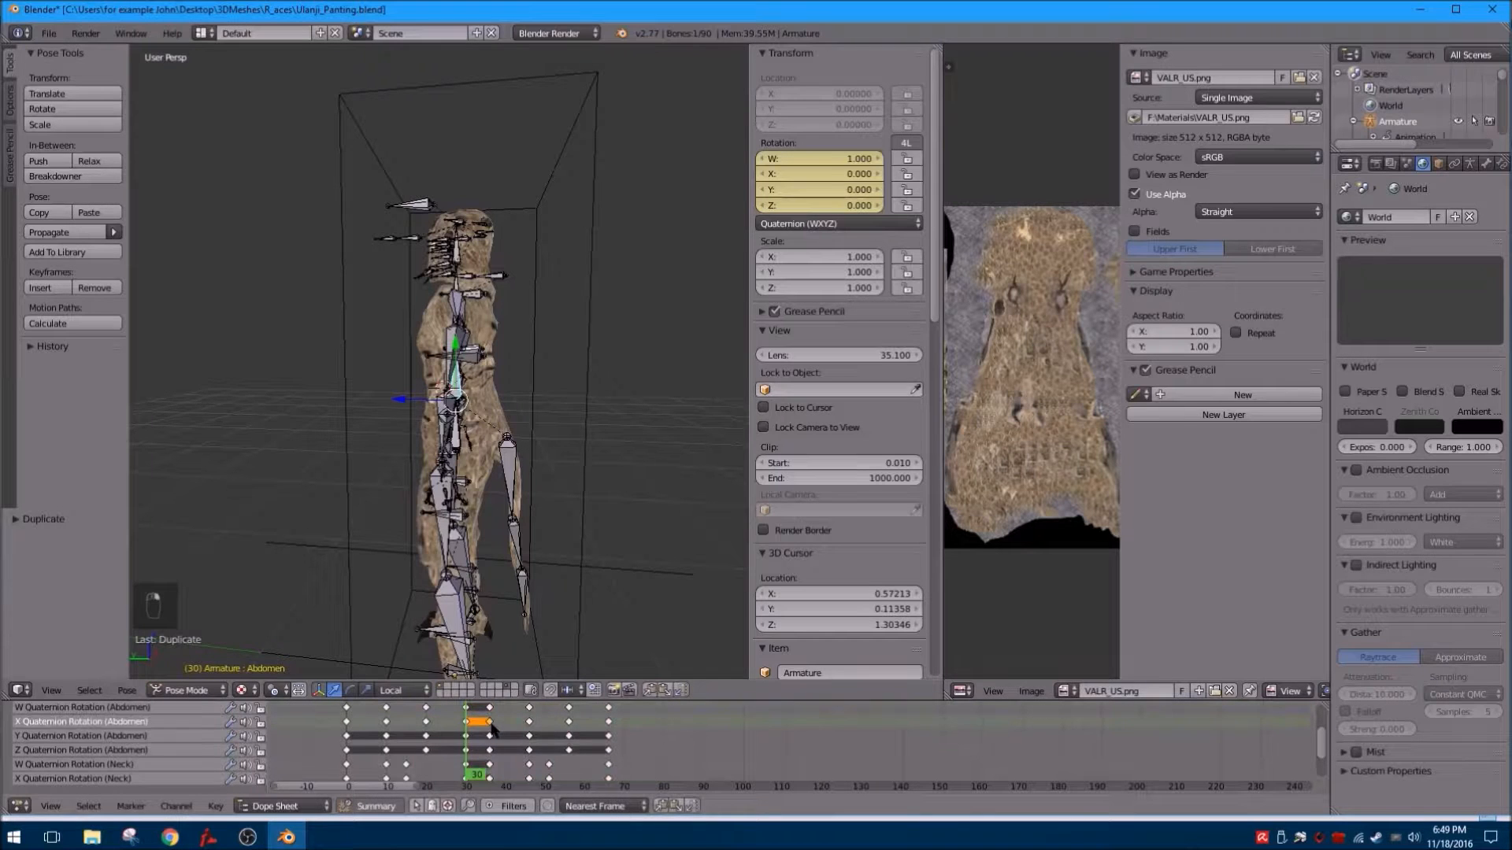
left_click(489, 708)
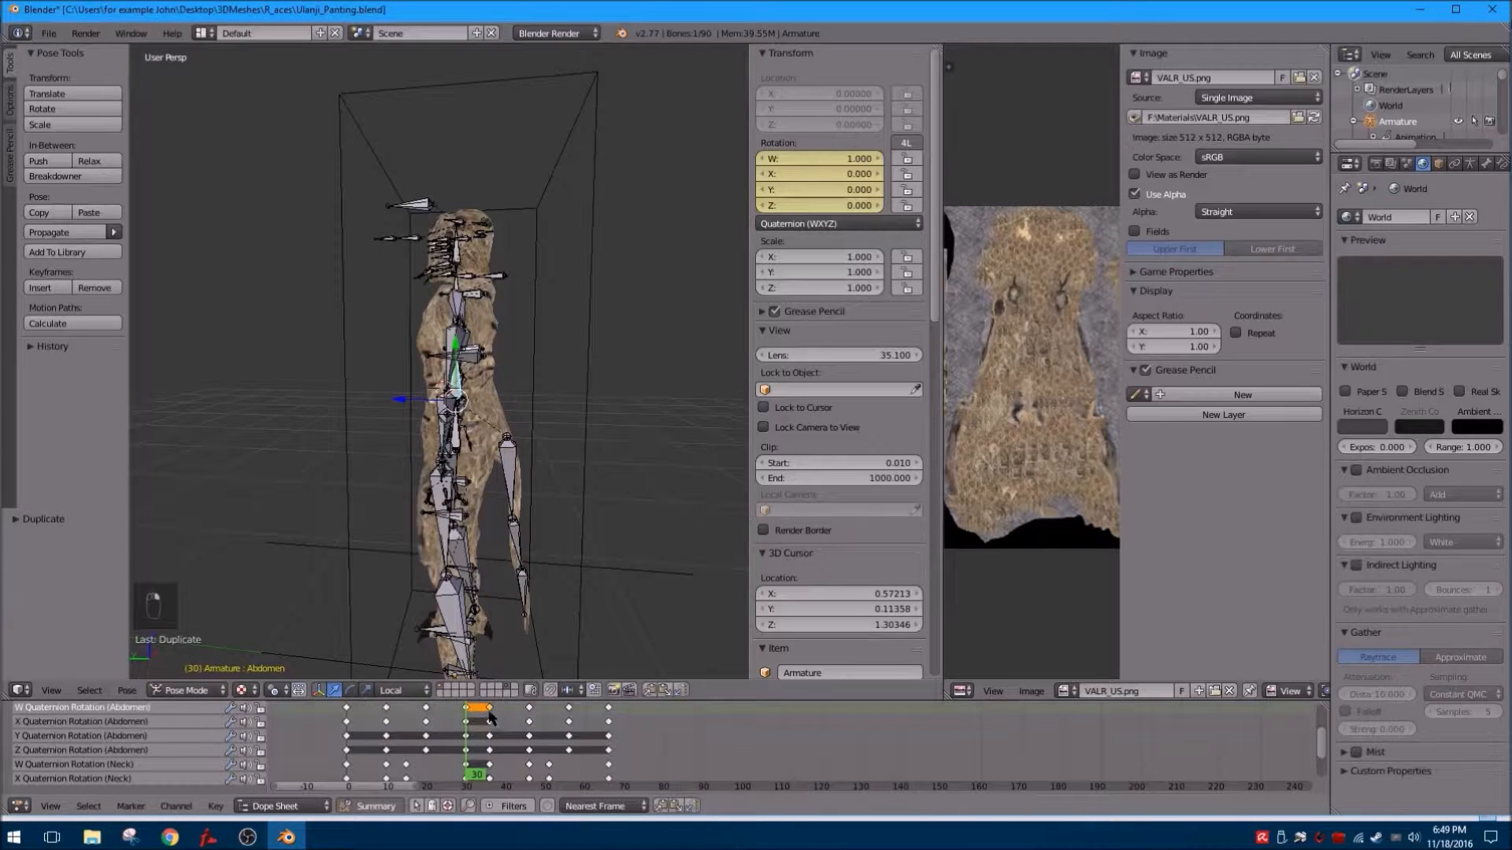
key("b")
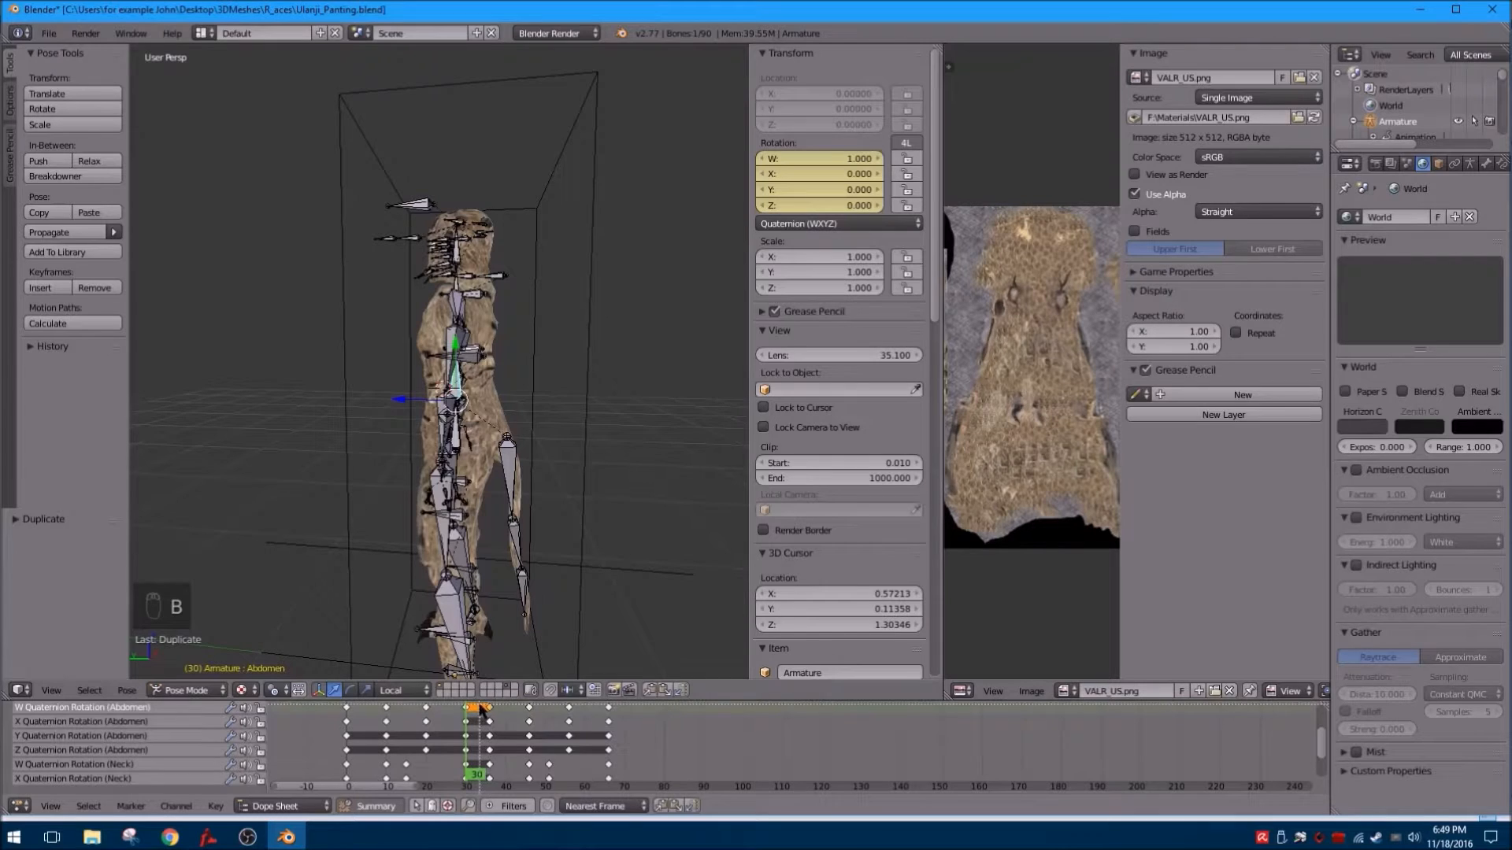
left_click_drag(480, 703, 499, 812)
mouse_move(517, 767)
middle_mouse_down()
mouse_move(536, 707)
mouse_move(528, 786)
middle_mouse_up()
middle_click_drag(527, 726, 483, 747)
scroll(517, 720, "up", 1)
scroll(501, 725, "up", 1)
scroll(493, 729, "up", 1)
key("x")
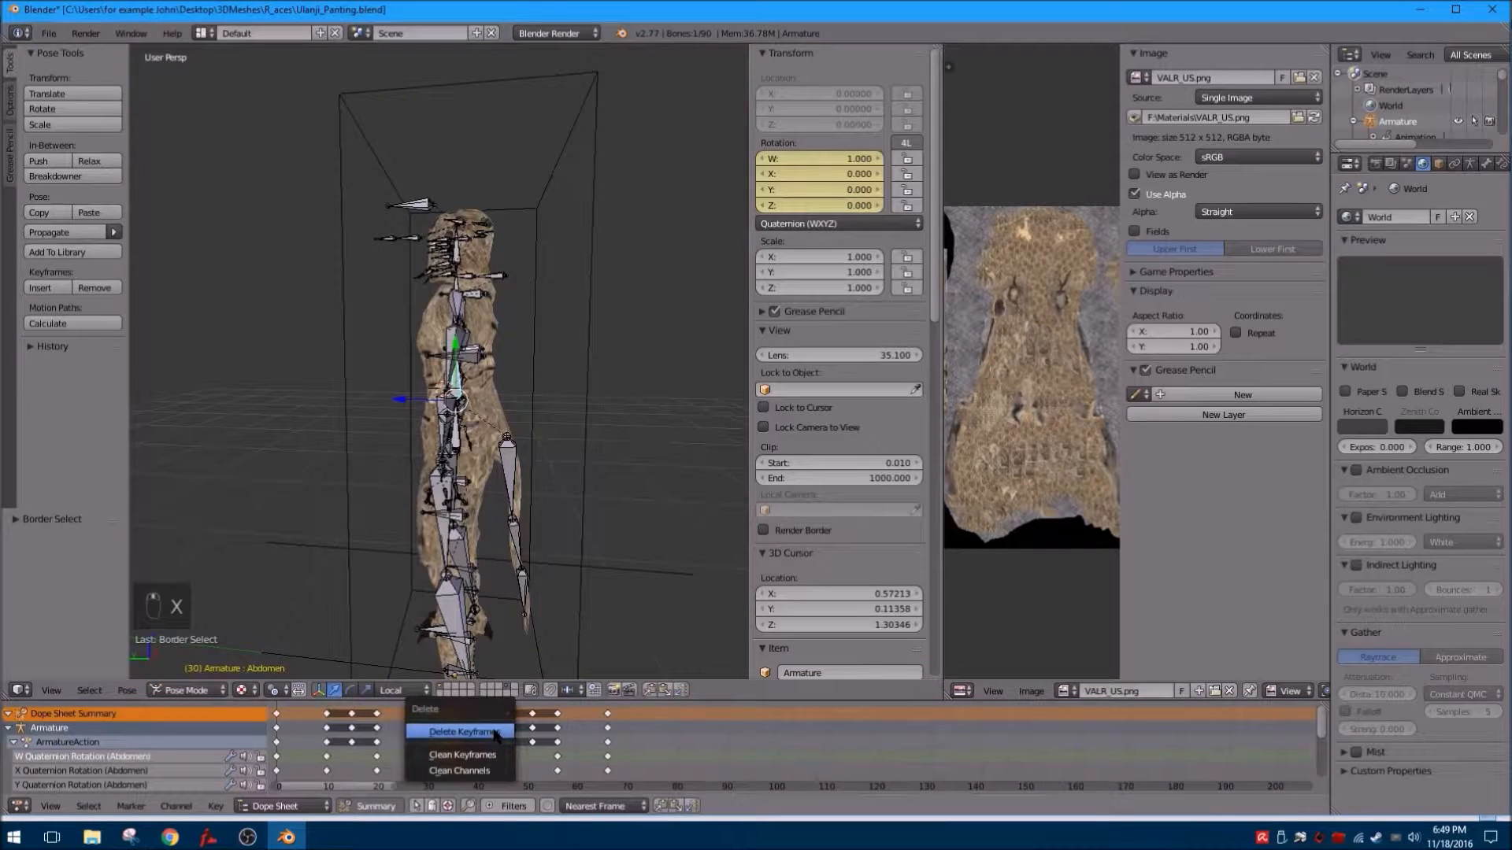
left_click(493, 726)
Move the remaining copied keyframes earlier so they run from frame 40 to frame 60.
left_click(507, 726)
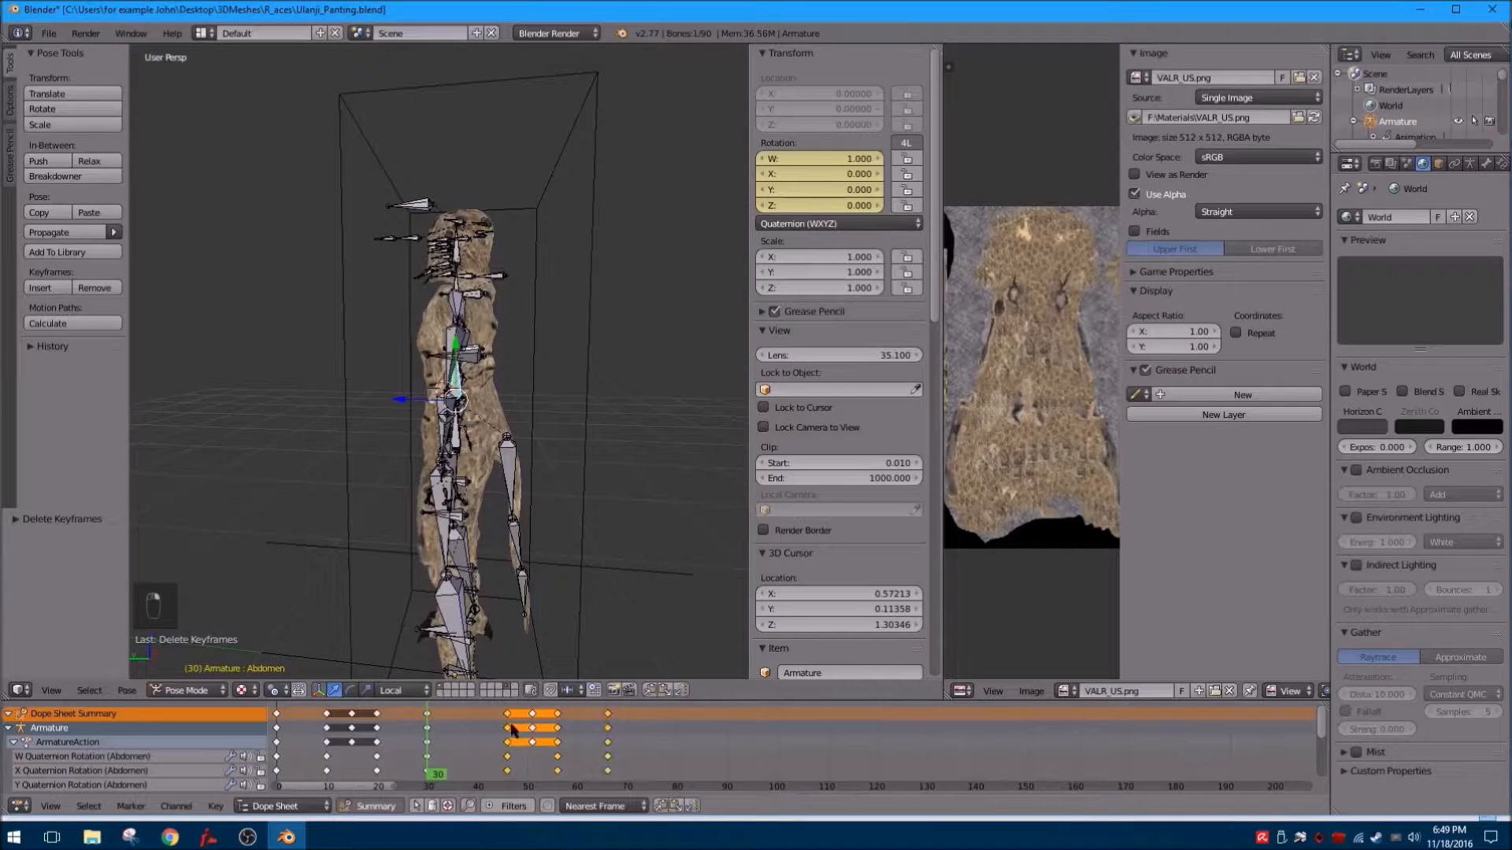
key("g")
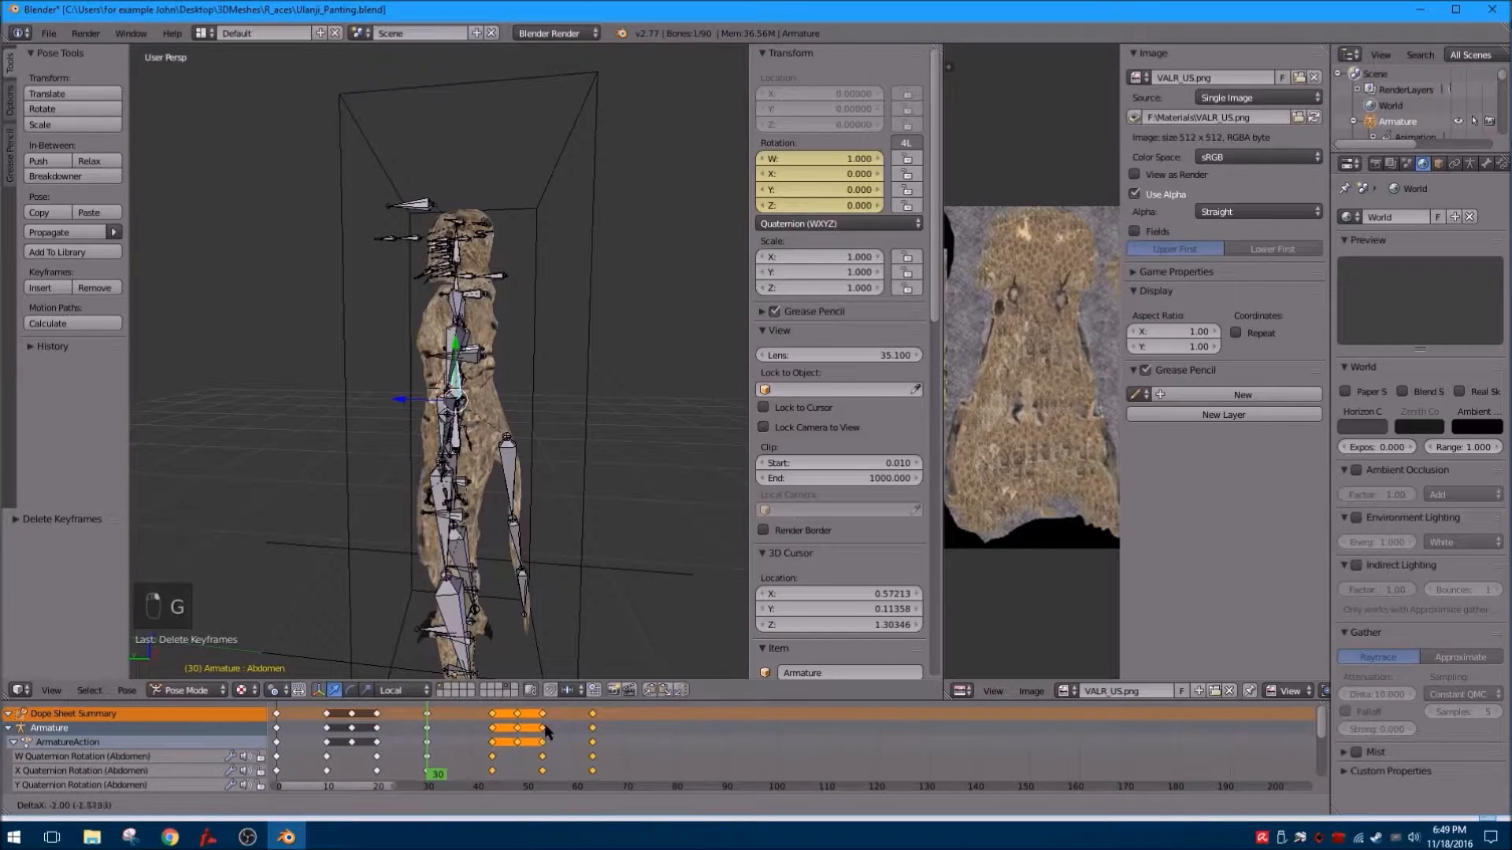
left_click(534, 724)
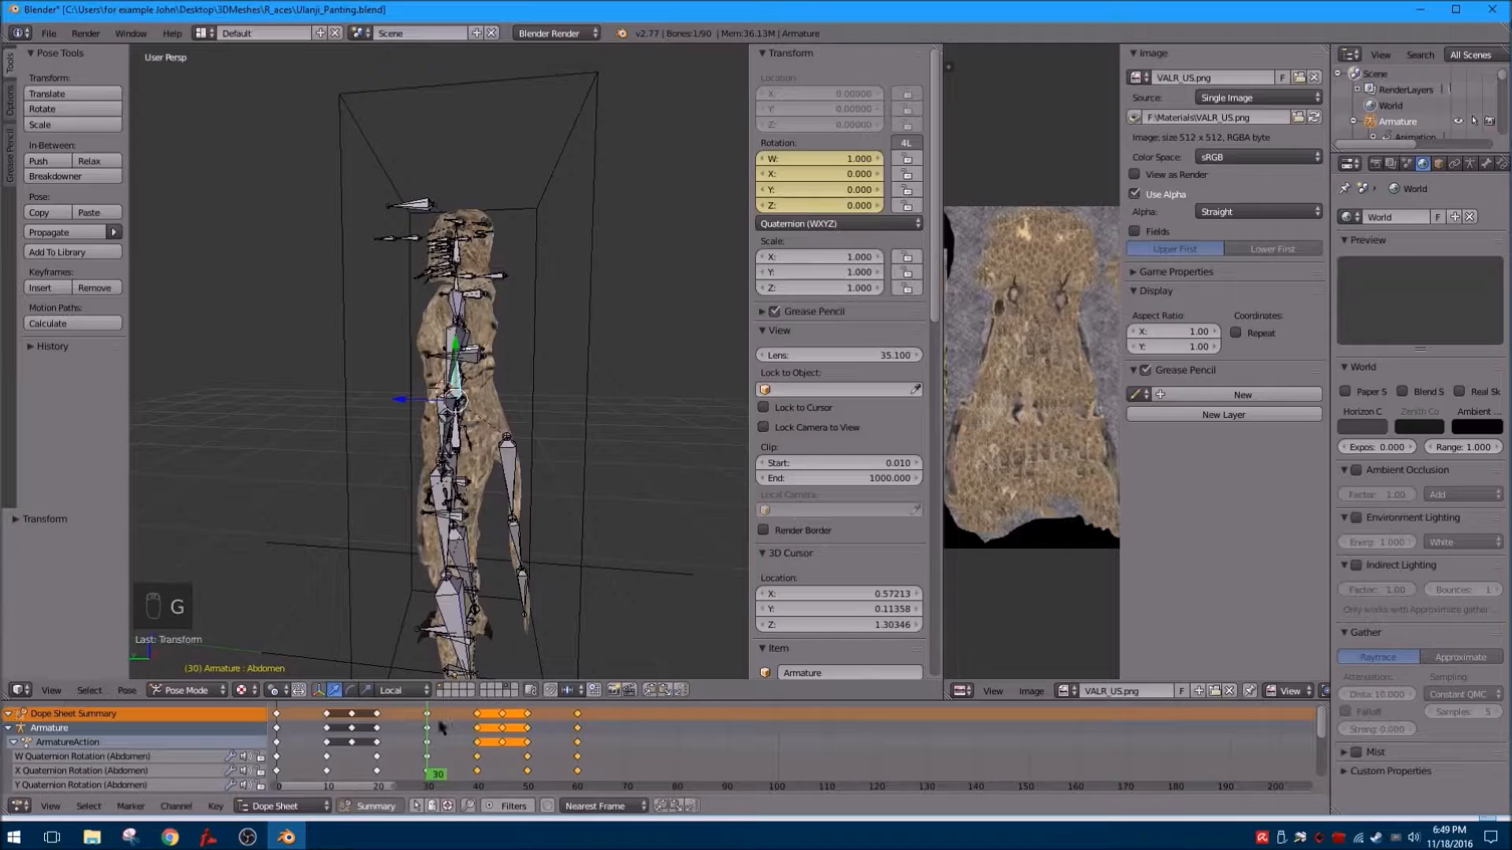
Step back from frame 30 to the animation's start, and forward past frame 60 to check how the repeated panting cycle follows the first.
key("Left")
key("Left")
key("Left")
key("Left")
key("Left")
key("Left")
key("Left")
key("Left")
key("Left")
key("Left")
key("Left")
key("Left")
key("Left")
key("Left")
key("Left")
key("Left")
key("Left")
key("Left")
key("Left")
key("Left")
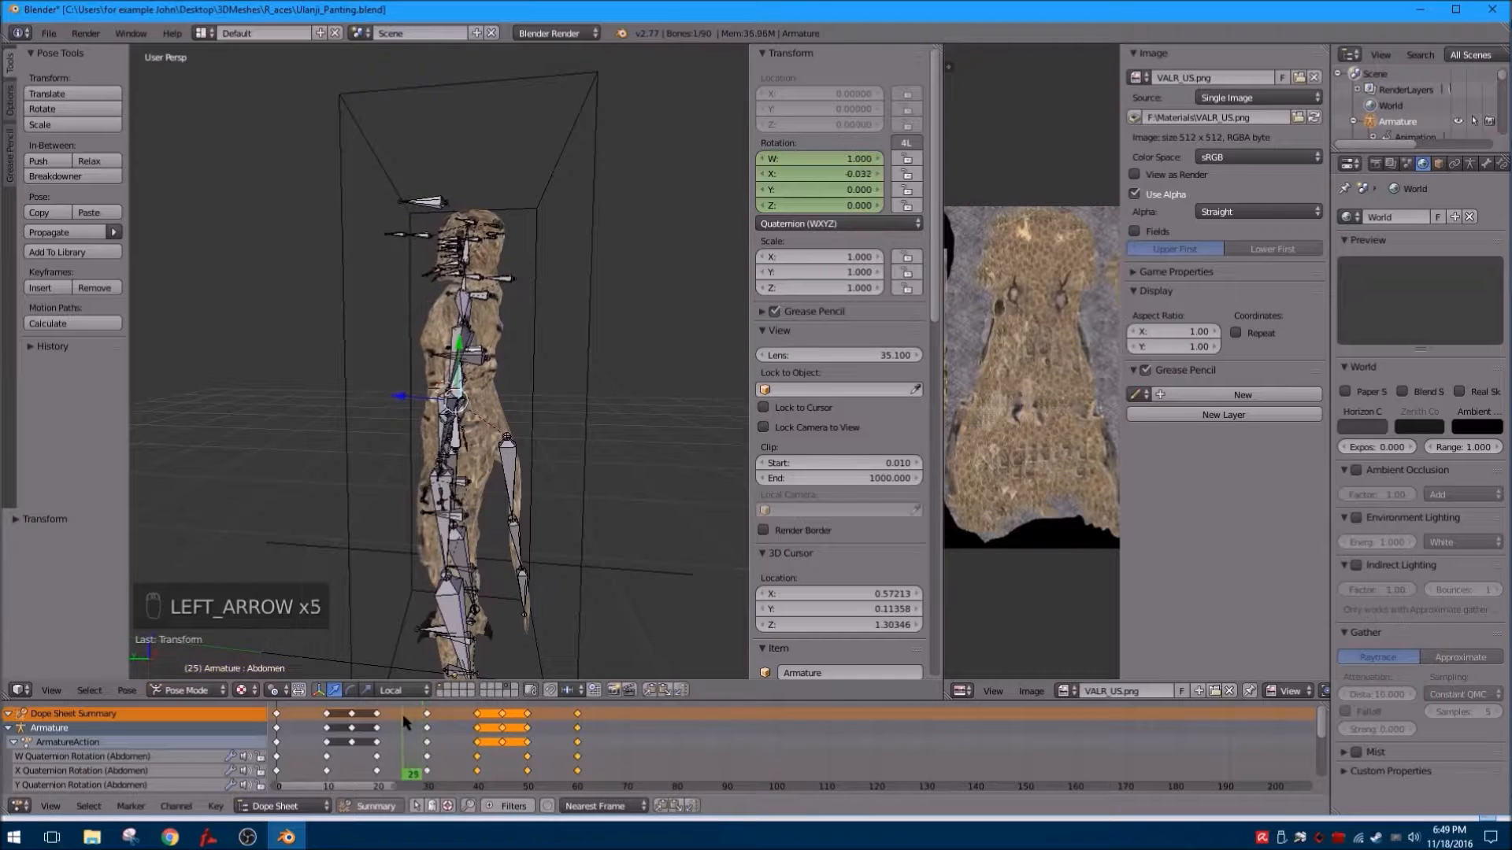
key("Right")
key("Right")
key("Right")
key("Right")
key("Right")
key("Right")
key("Right")
key("Right")
key("Right")
key("Right")
key("Right")
key("Right")
key("Right")
key("Right")
key("Right")
key("Right")
key("Right")
key("Right")
key("Right")
key("Right")
key("Right")
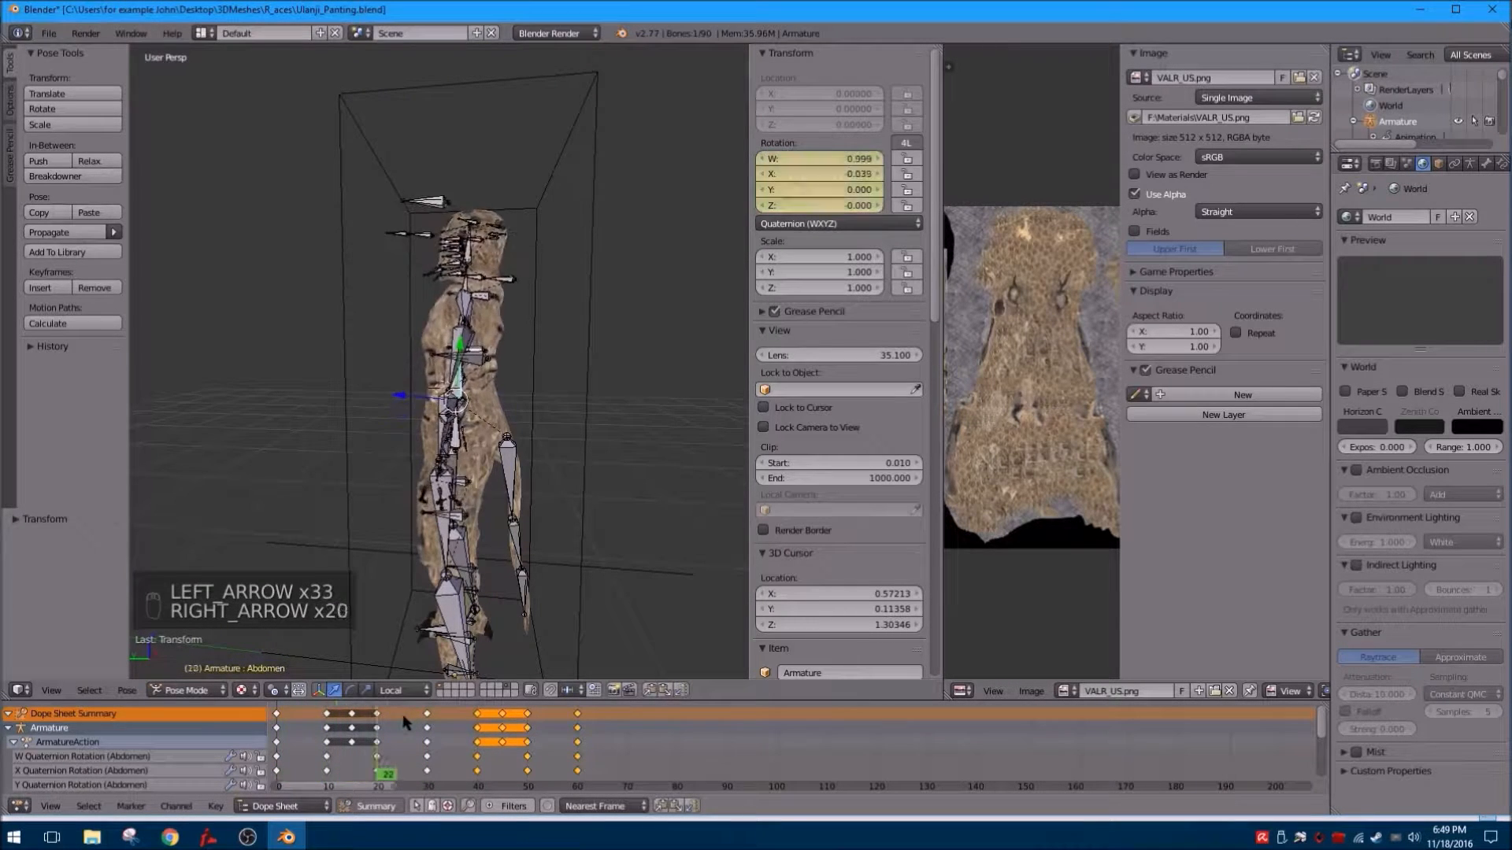
key("Right")
key("Right")
key("Right")
key("Right")
key("Right")
key("Right")
key("Right")
key("Right")
key("Right")
key("Right")
key("Right")
key("Right")
Return to the animation's start and step forward again to frame 36, examining the transition from the first panting cycle into the copied one.
key("Left")
key("Left")
key("Left")
key("Left")
key("Left")
key("Left")
key("Left")
key("Left")
key("Left")
key("Left")
key("Left")
key("Left")
key("Left")
key("Left")
key("Left")
key("Left")
key("Left")
key("Left")
key("Left")
key("Left")
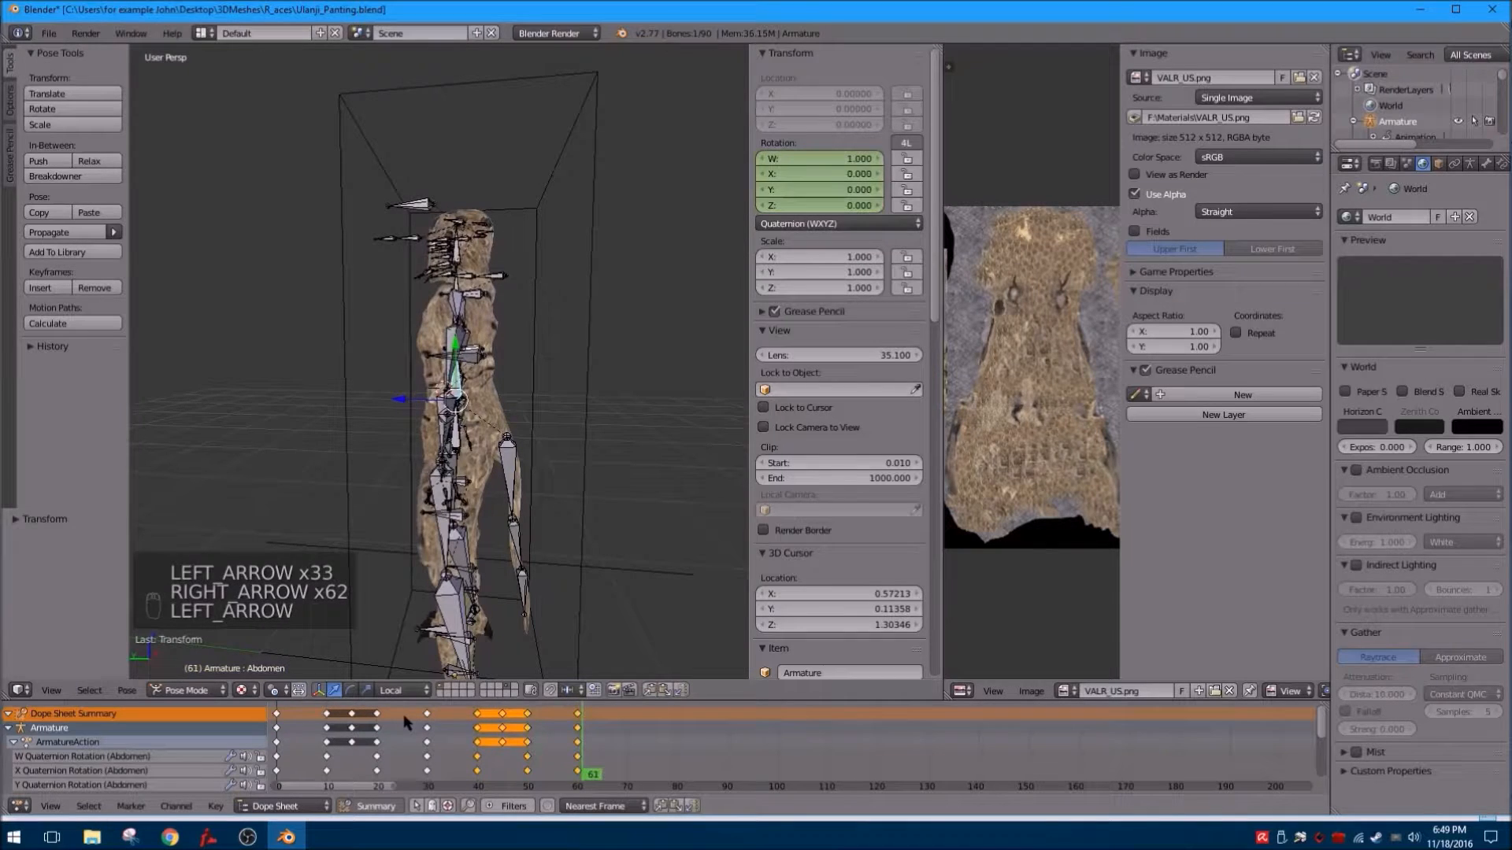
key("Left")
key("Left")
key("Left")
key("Left")
key("Left")
key("Left")
key("Left")
key("Left")
key("Left")
key("Left")
key("Left")
key("Left")
key("Left")
key("Left")
key("Left")
key("Left")
key("Left")
key("Left")
key("Left")
key("Left")
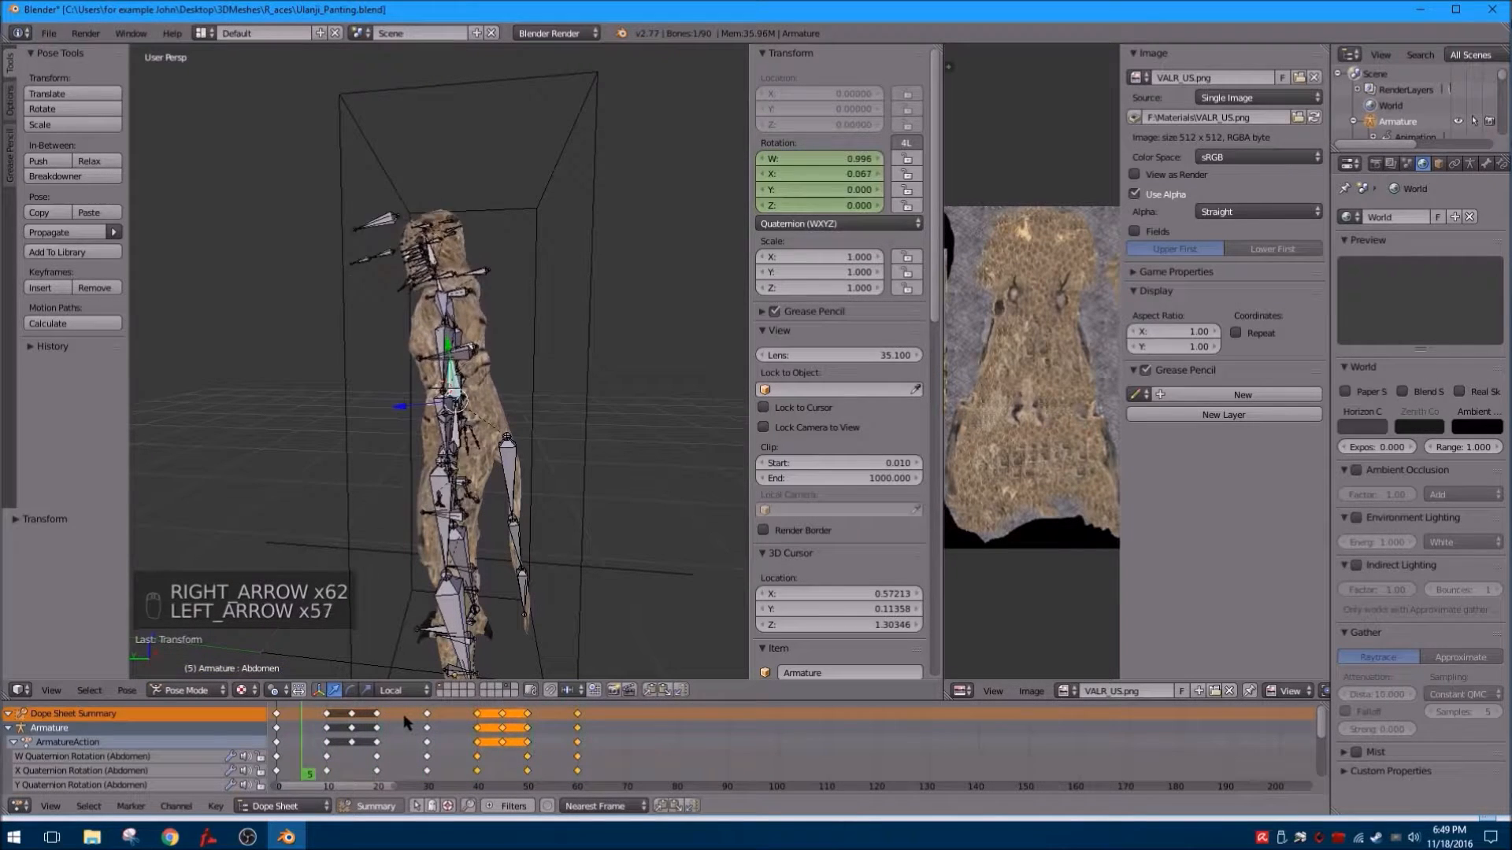
key("Right")
key("Right")
key("Right")
key("Right")
key("Right")
key("Right")
key("Right")
key("Right")
key("Right")
key("Right")
key("Right")
key("Right")
key("Right")
key("Right")
key("Right")
key("Right")
key("Right")
key("Right")
key("Right")
key("Right")
key("Right")
key("Right")
key("Right")
key("Right")
key("Right")
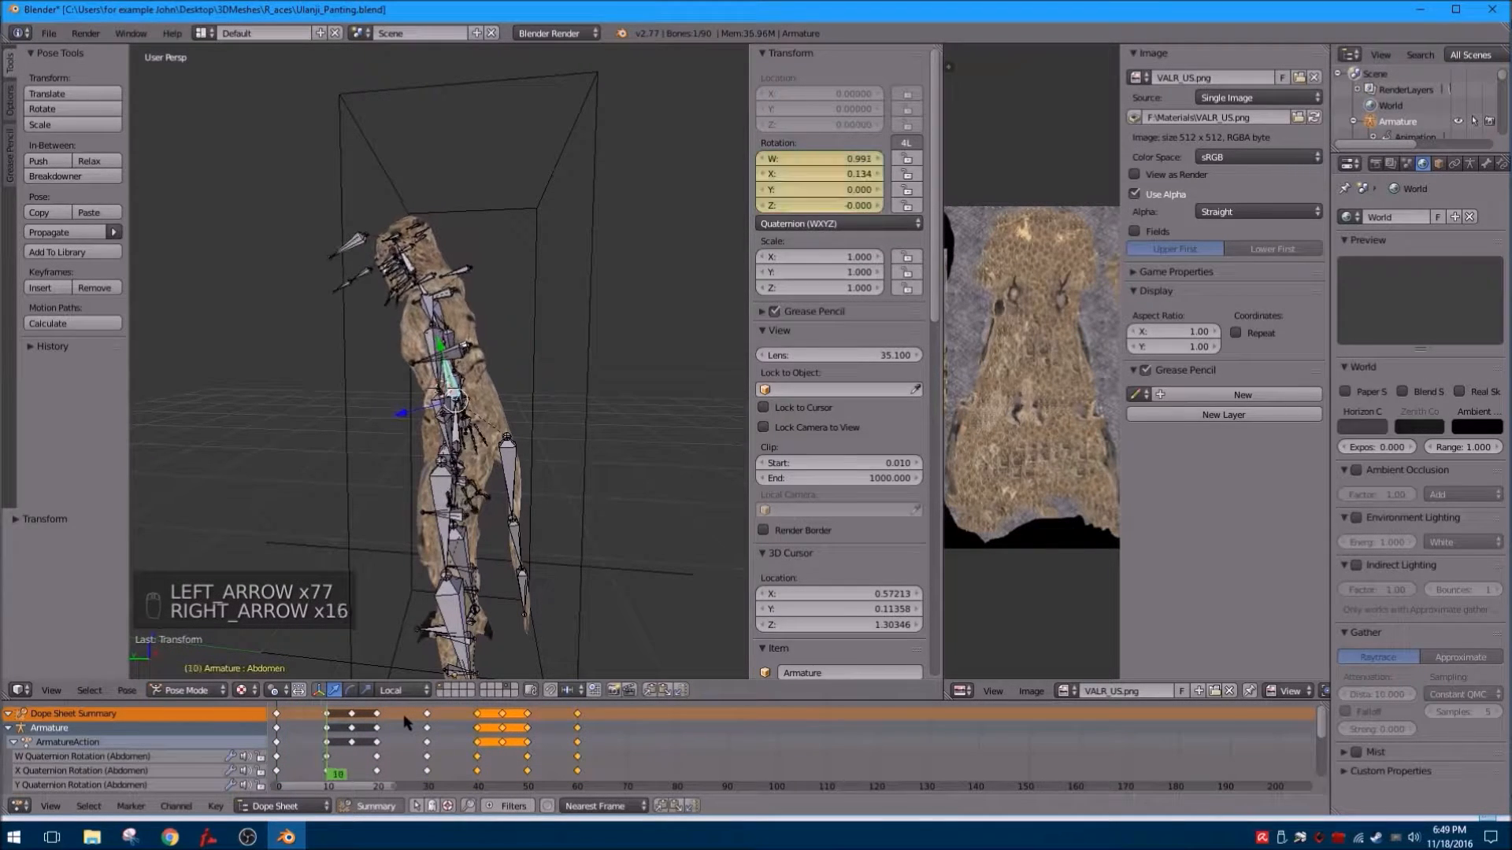
key("Right")
key("Right")
key("Right")
key("Right")
key("Right")
key("Right")
key("Right")
key("Right")
key("Right")
key("Right")
key("Right")
key("Right")
key("Right")
key("Right")
key("Right")
key("Right")
key("Right")
key("Right")
key("Right")
key("Right")
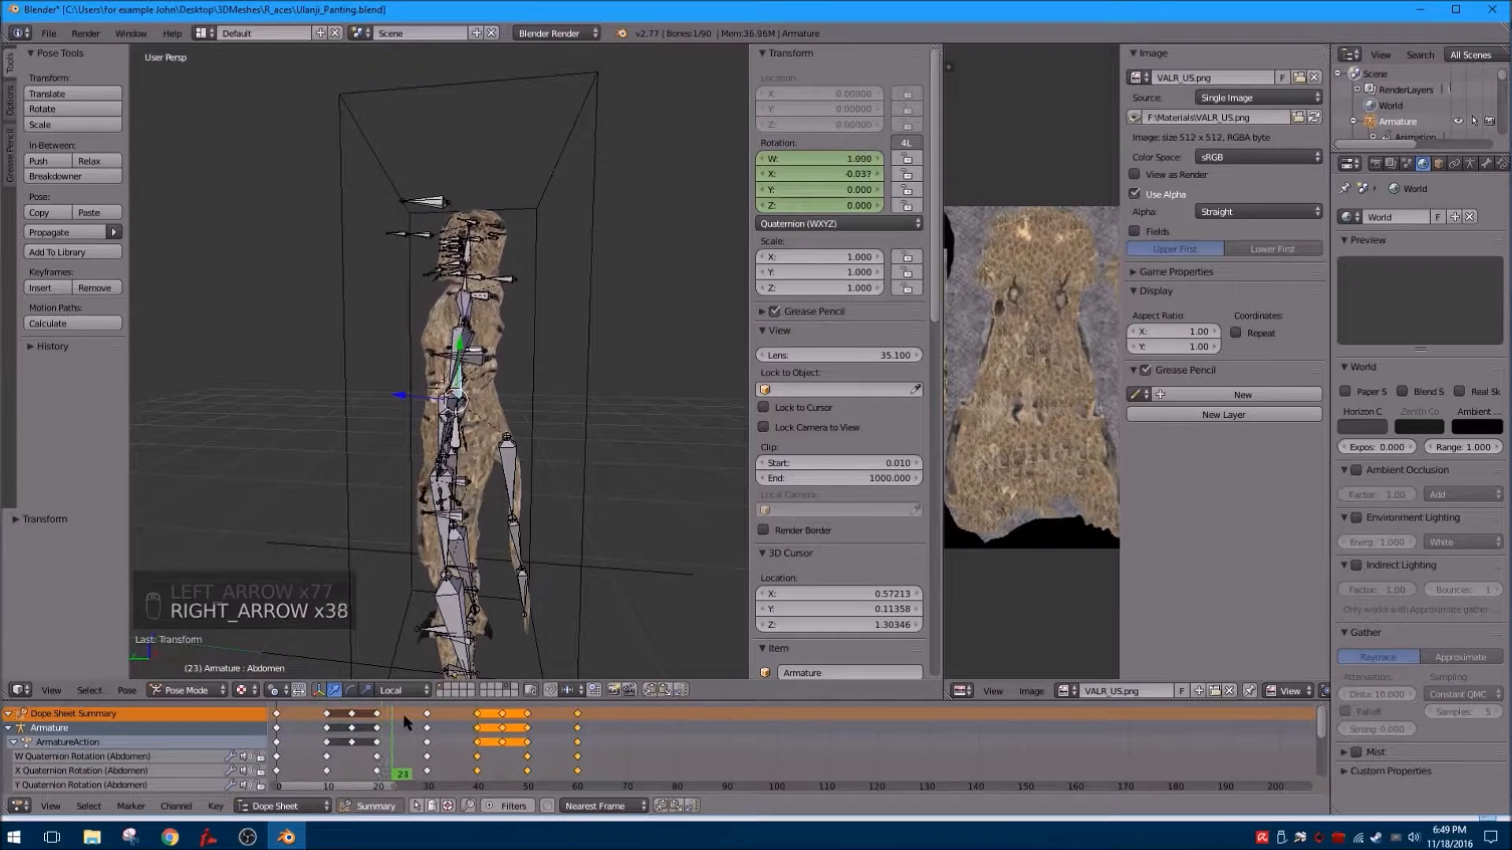
key("Right")
key("Right")
key("Right")
key("Right")
key("Right")
key("Right")
key("Right")
key("Right")
key("Right")
key("Right")
key("Right")
key("Right")
key("Right")
key("Right")
key("Right")
key("Right")
key("Right")
key("Right")
key("Right")
key("Right")
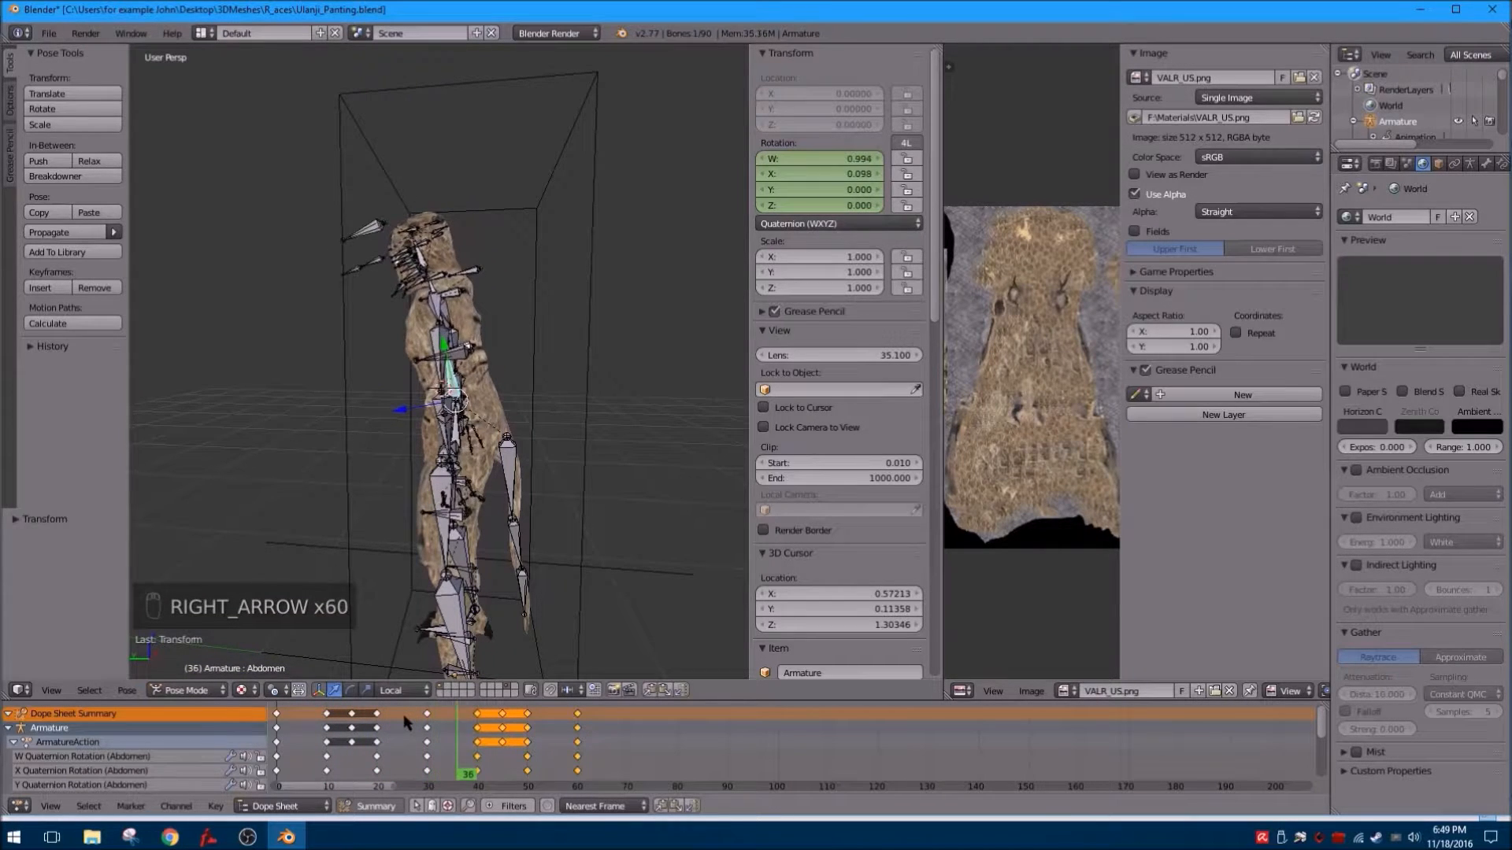
Step forward from frame 36 to the last keyframe at frame 60, examining the pose through the copied panting cycle.
key("Right")
key("Right")
key("Right")
key("Right")
key("Right")
key("Right")
key("Right")
key("Right")
key("Right")
key("Right")
key("Right")
key("Right")
key("Right")
key("Right")
key("Right")
key("Right")
key("Right")
key("Right")
key("Right")
key("Right")
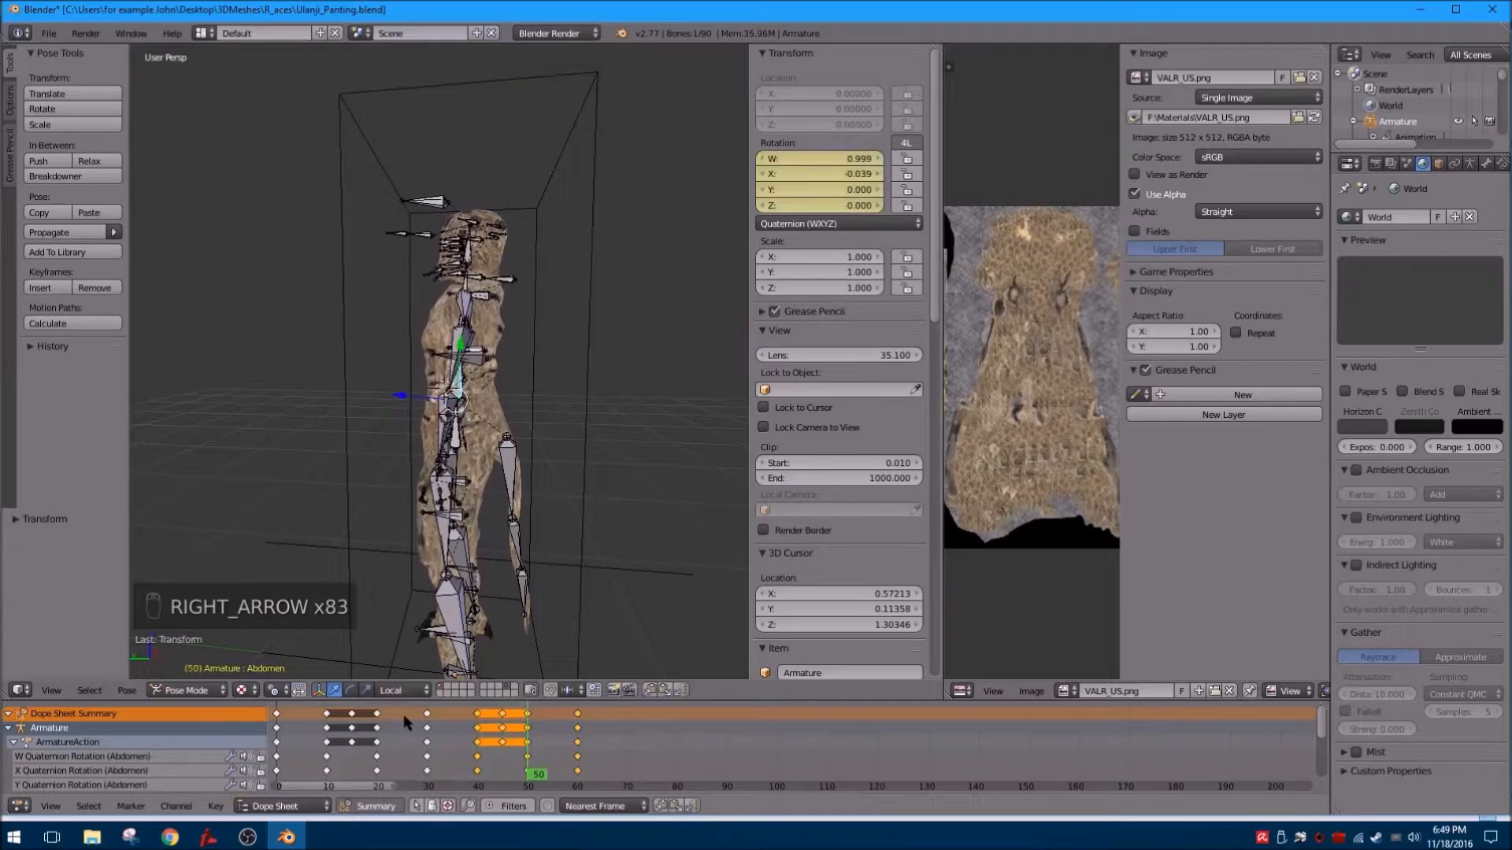
key("Right")
key("Right")
key("Right")
key("Right")
key("Right")
key("Right")
Step back from frame 60 to frame 0, reviewing both panting cycles in reverse.
key("Left")
key("Left")
key("Left")
key("Left")
key("Left")
key("Left")
key("Left")
key("Left")
key("Left")
key("Left")
key("Left")
key("Left")
key("Left")
key("Left")
key("Left")
key("Left")
key("Left")
key("Left")
key("Left")
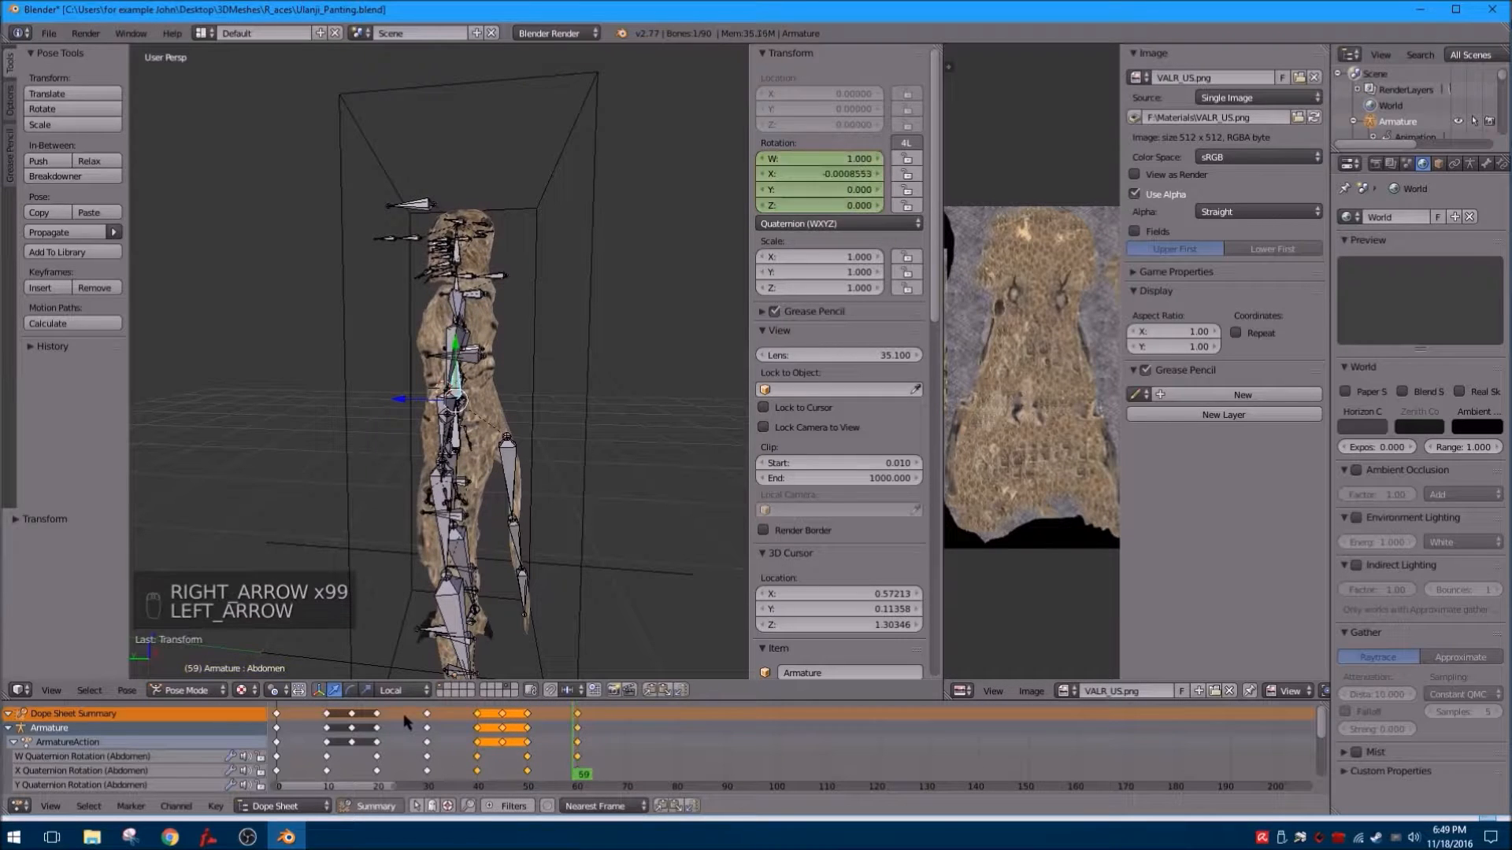
key("Left")
key("Left")
key("Left")
key("Left")
key("Left")
key("Left")
key("Left")
key("Left")
key("Left")
key("Left")
key("Left")
key("Left")
key("Left")
key("Left")
key("Left")
key("Left")
key("Left")
key("Left")
key("Left")
key("Left")
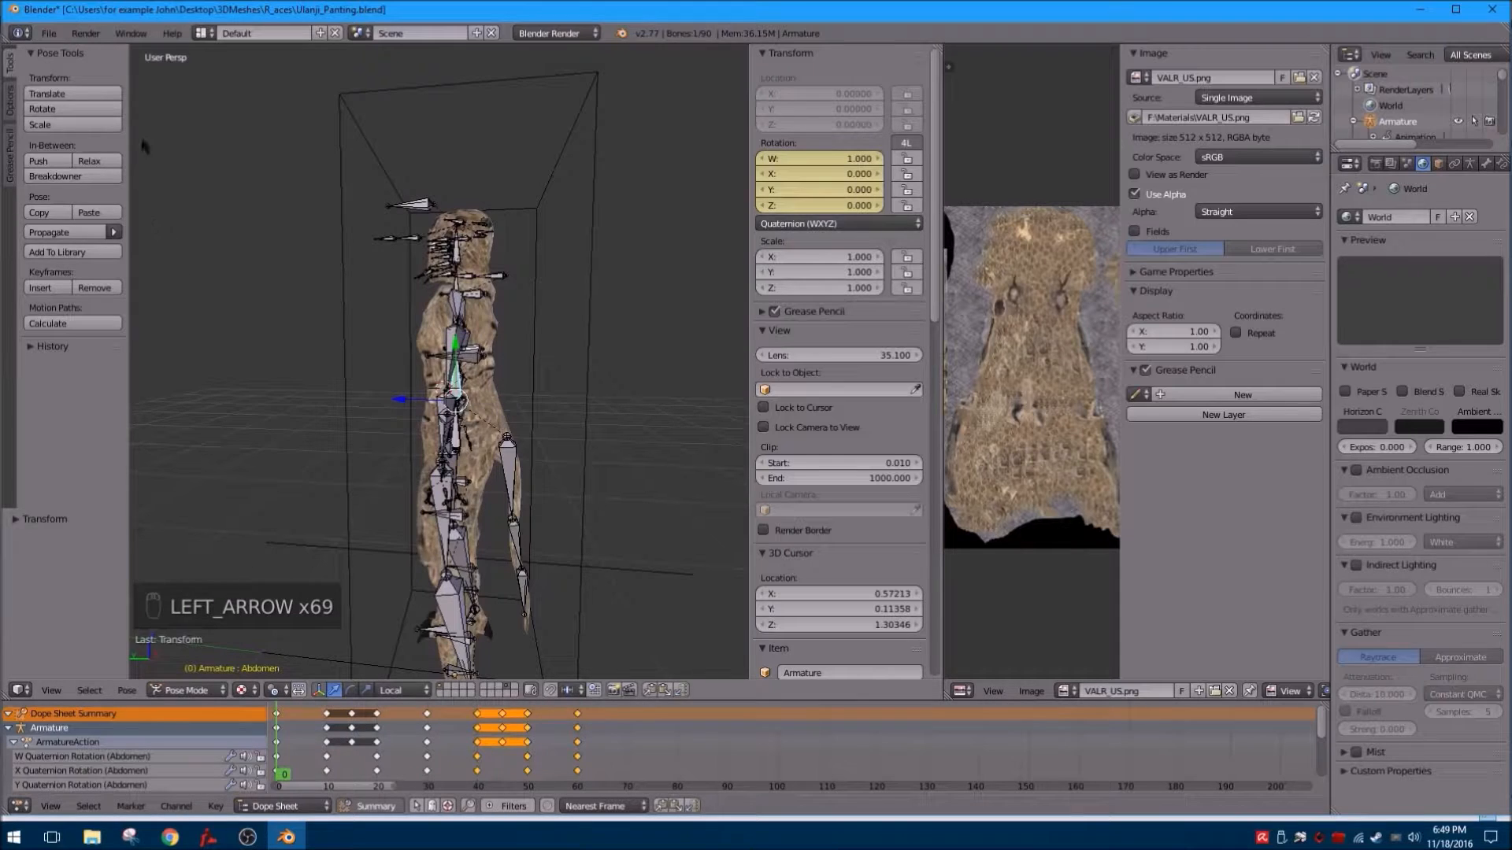
Save the Blender file and start exporting the animation in Collada (.dae) format.
left_click(47, 34)
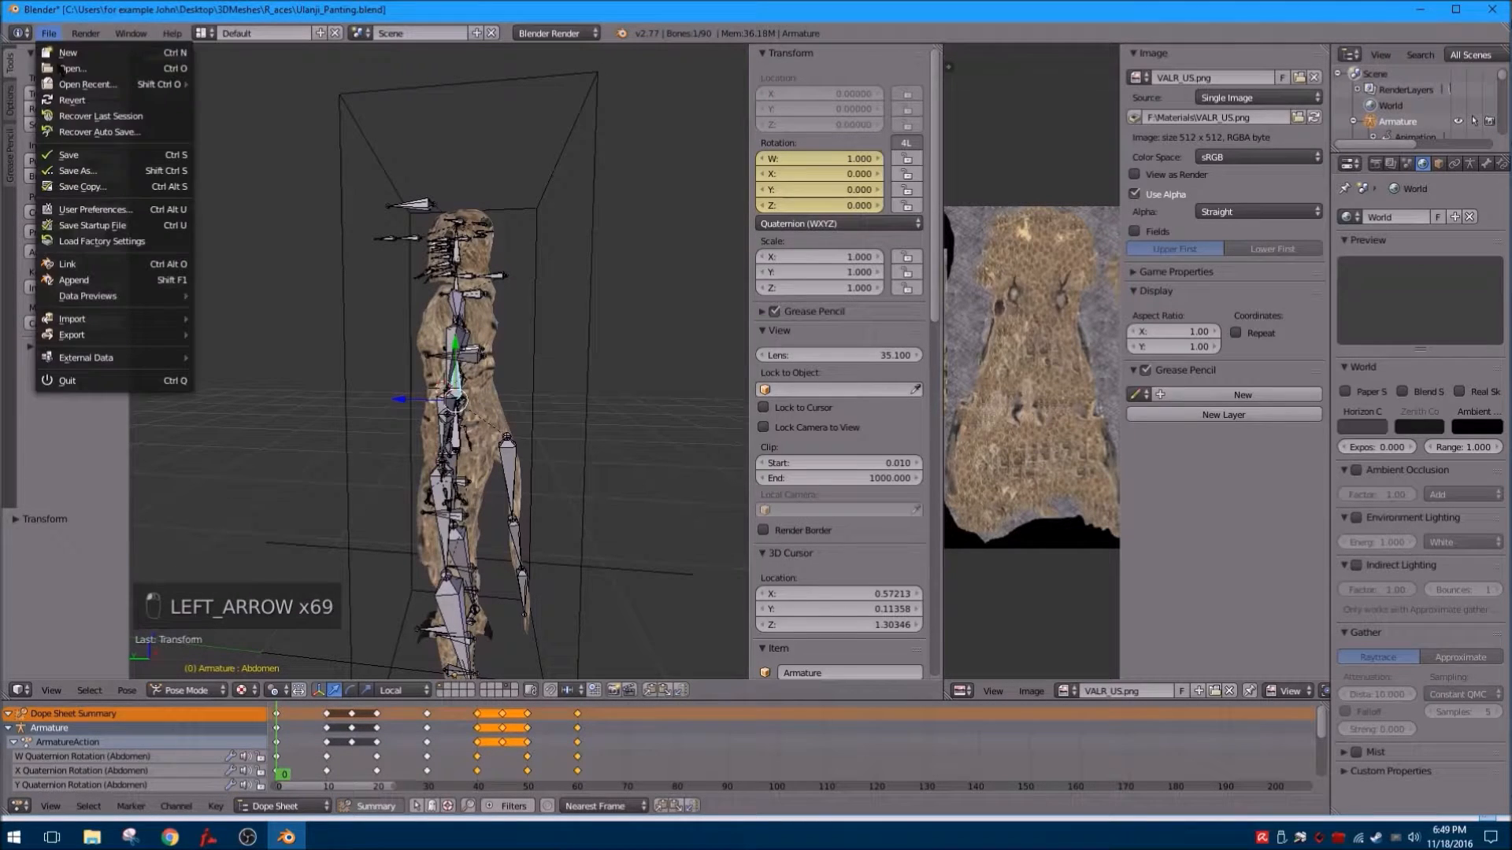
left_click(75, 155)
left_click(47, 34)
mouse_move(86, 339)
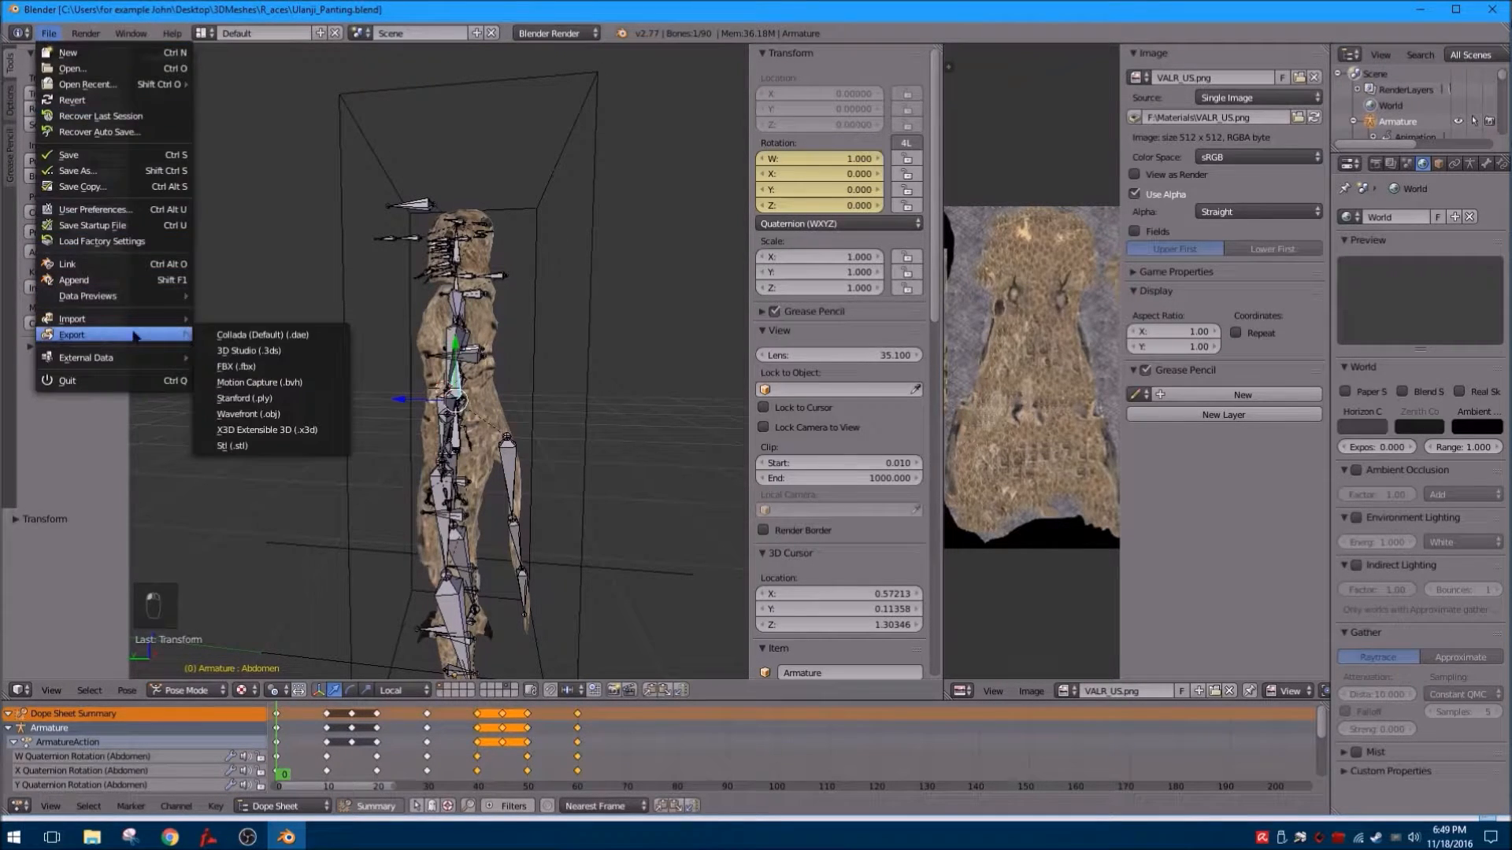
left_click(236, 337)
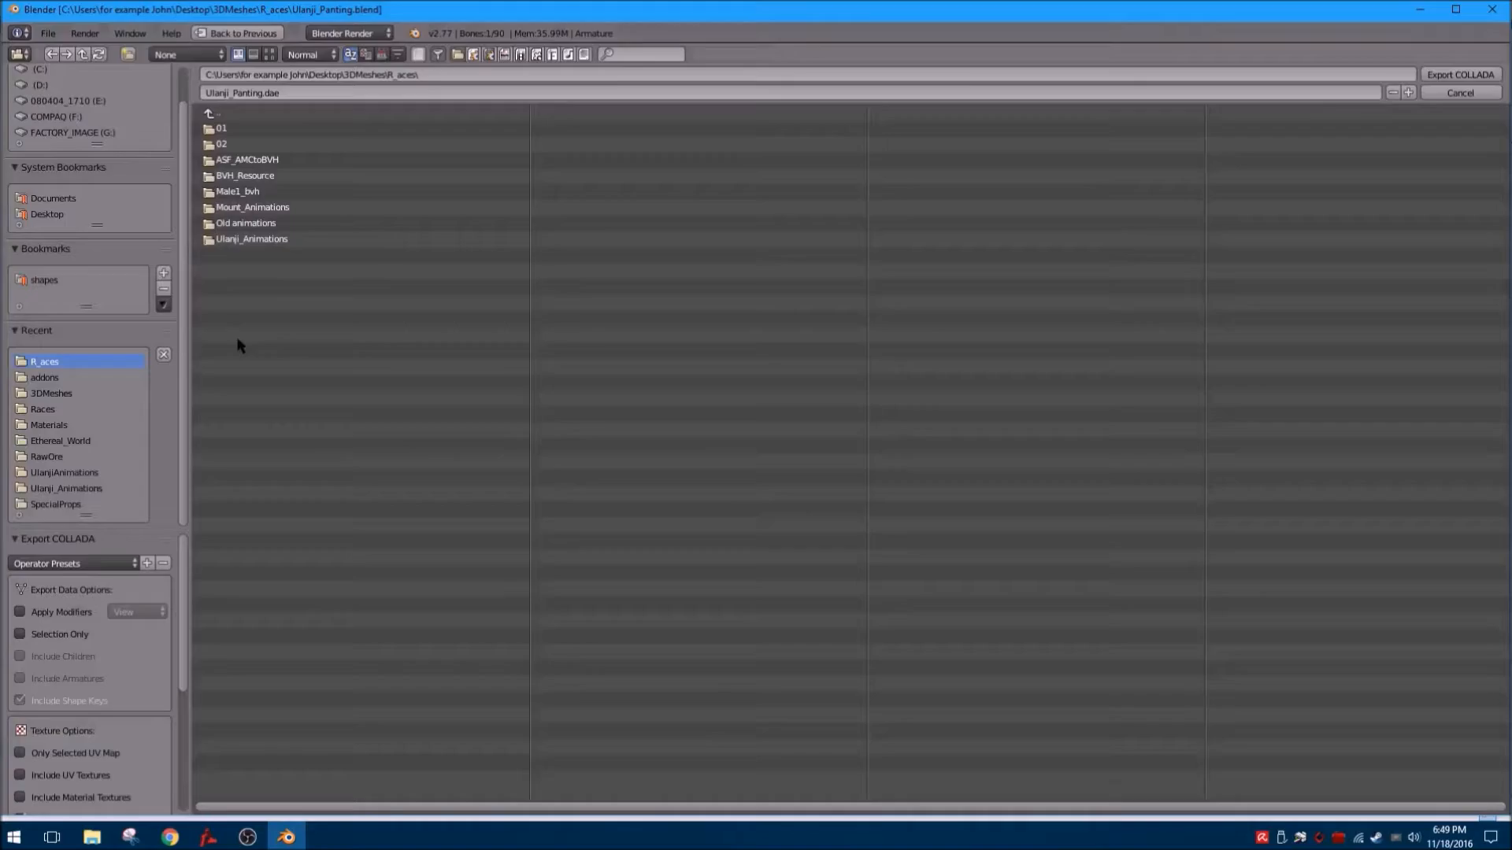
Set the export destination to the GodsAndNemesisDemo project's game\art\shapes\Races\UlanjiAnimations folder.
left_click(66, 446)
left_click(214, 123)
left_click(214, 116)
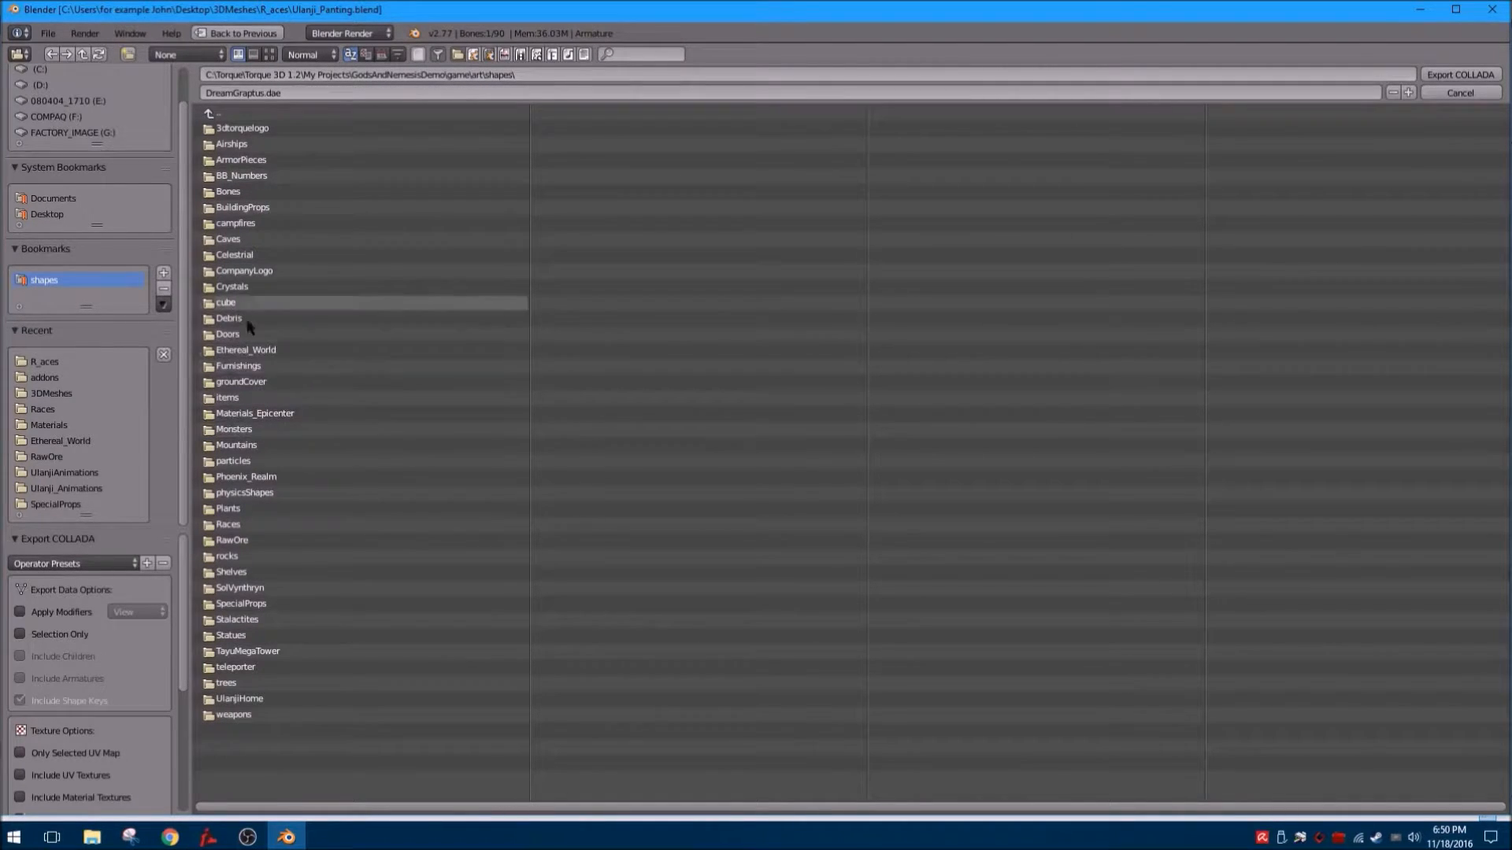
left_click(245, 524)
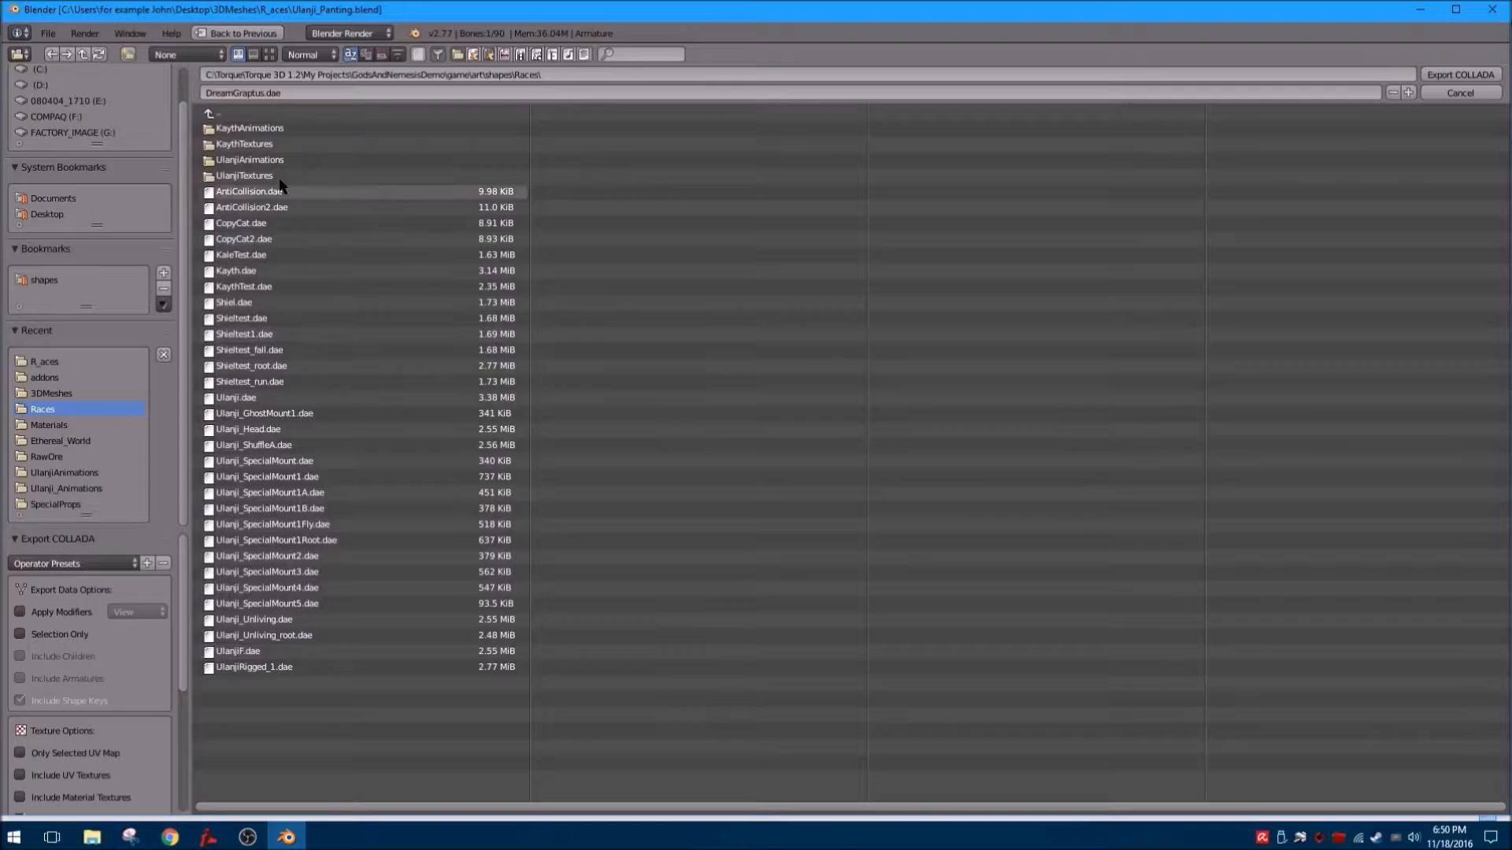
left_click(250, 161)
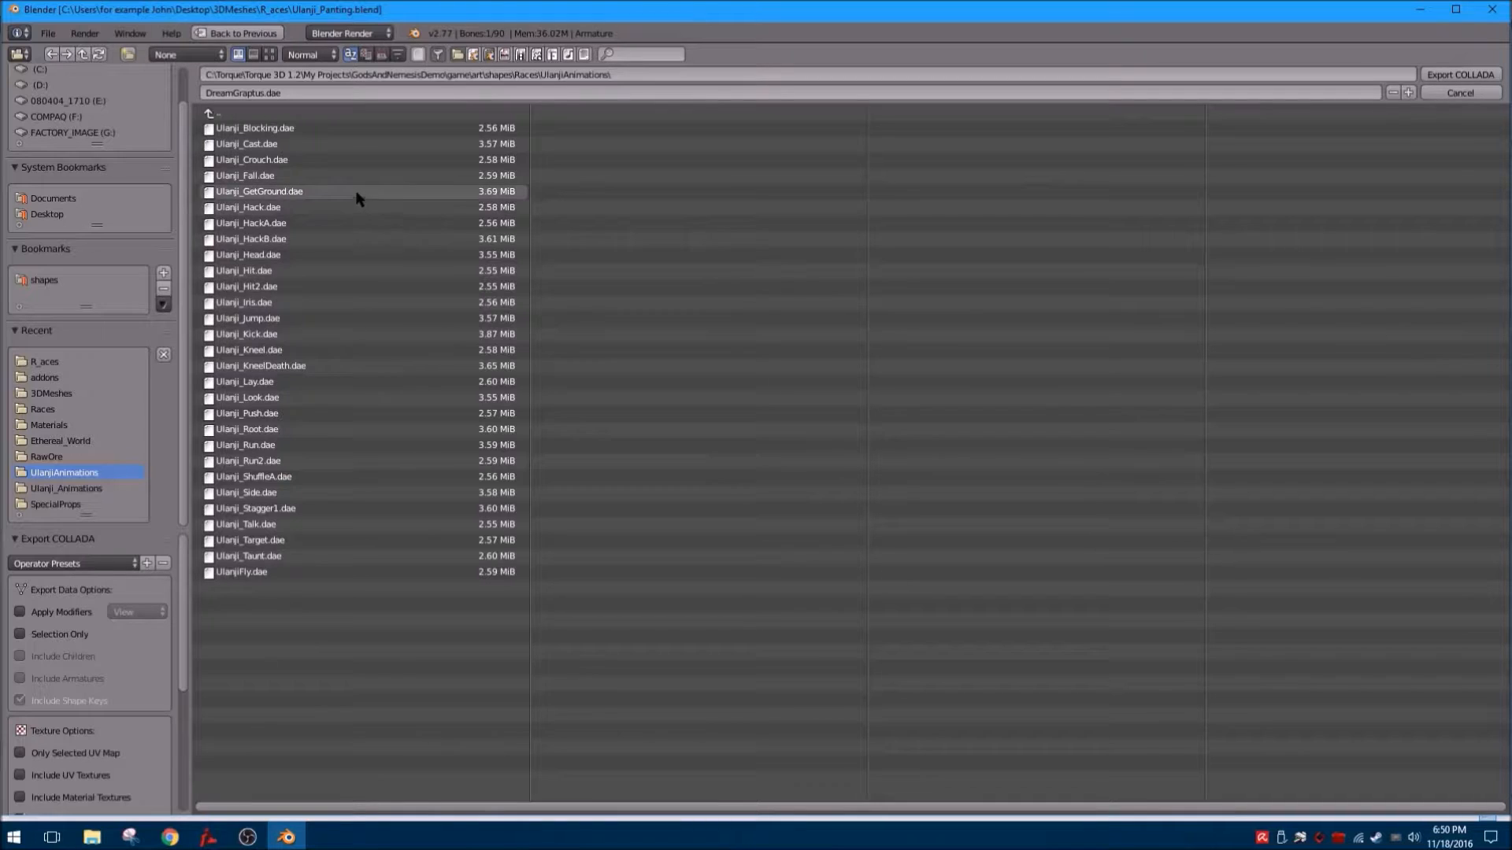
Export the animation under the file name Ulanji_Panting.dae and close Blender.
left_click(242, 319)
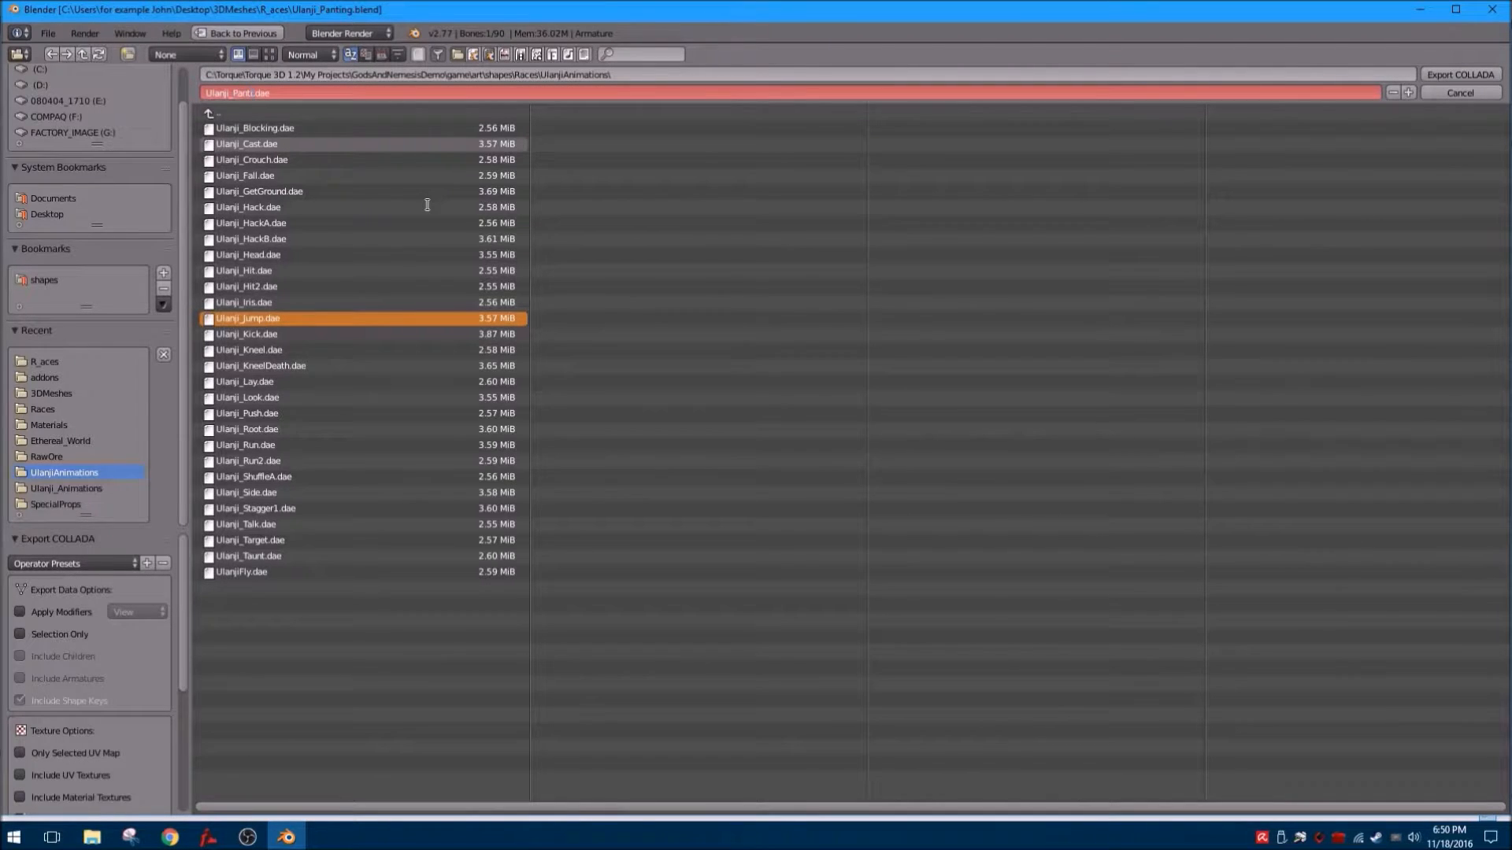
key("Return")
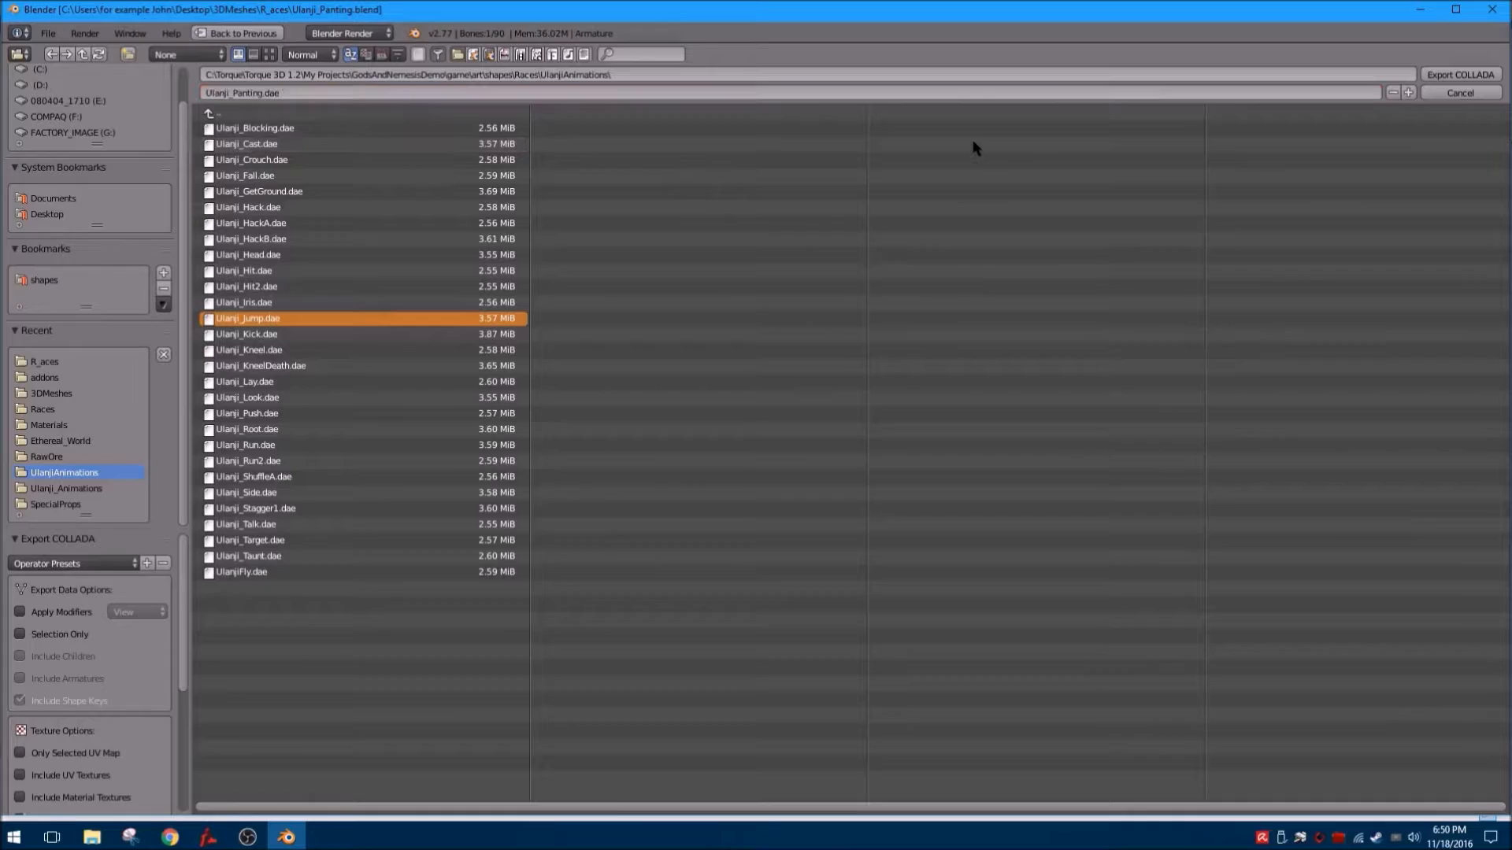
left_click(1441, 74)
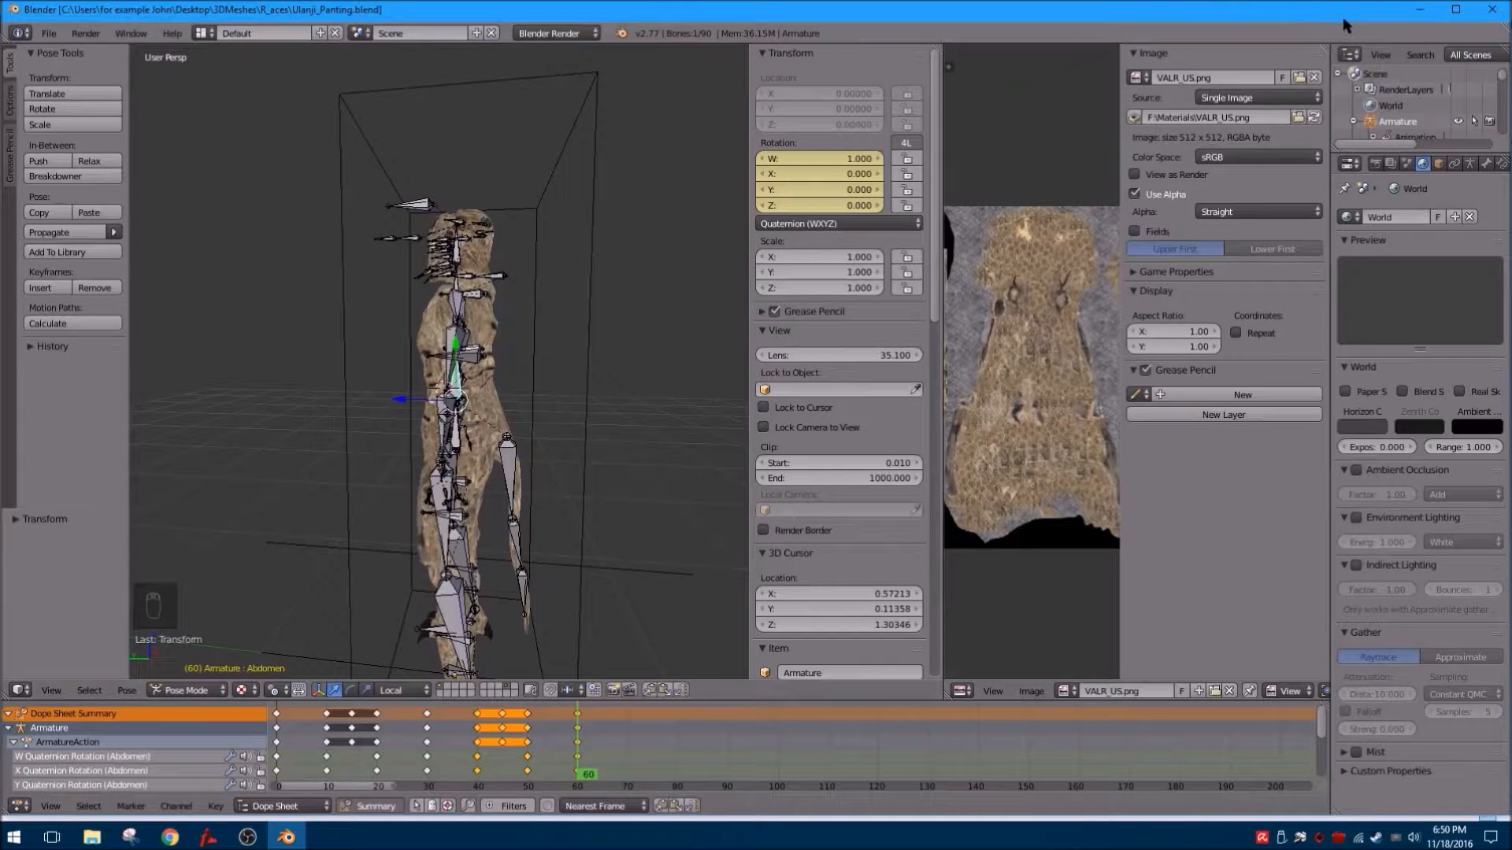
left_click(1491, 9)
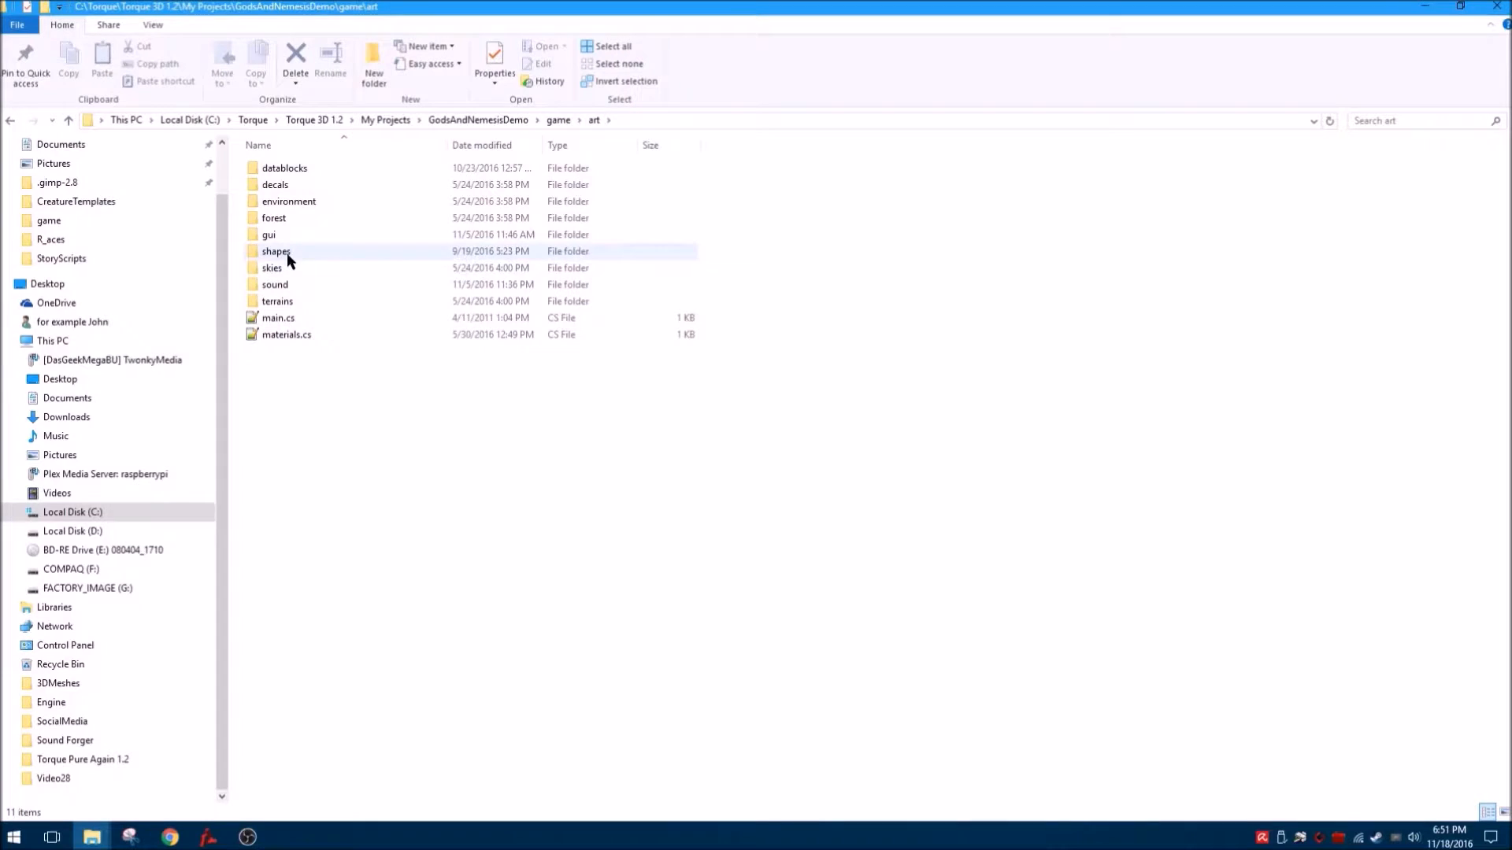
In File Explorer, go through shapes and Races to the UlanjiAnimations folder and locate the exported Ulanji_Panting.dae.
double_click(282, 250)
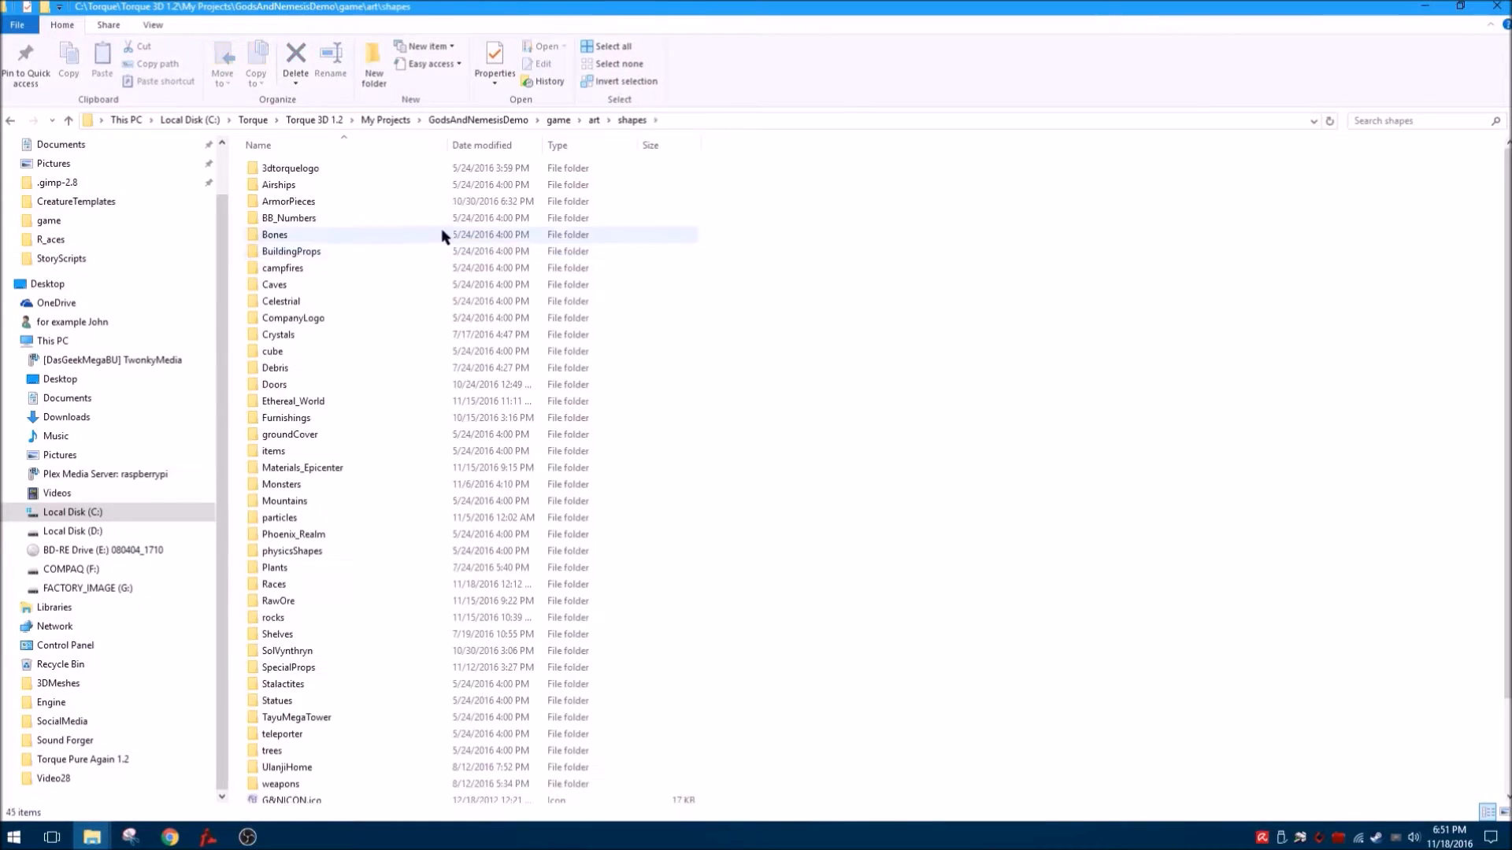
scroll(305, 405, "down", 2)
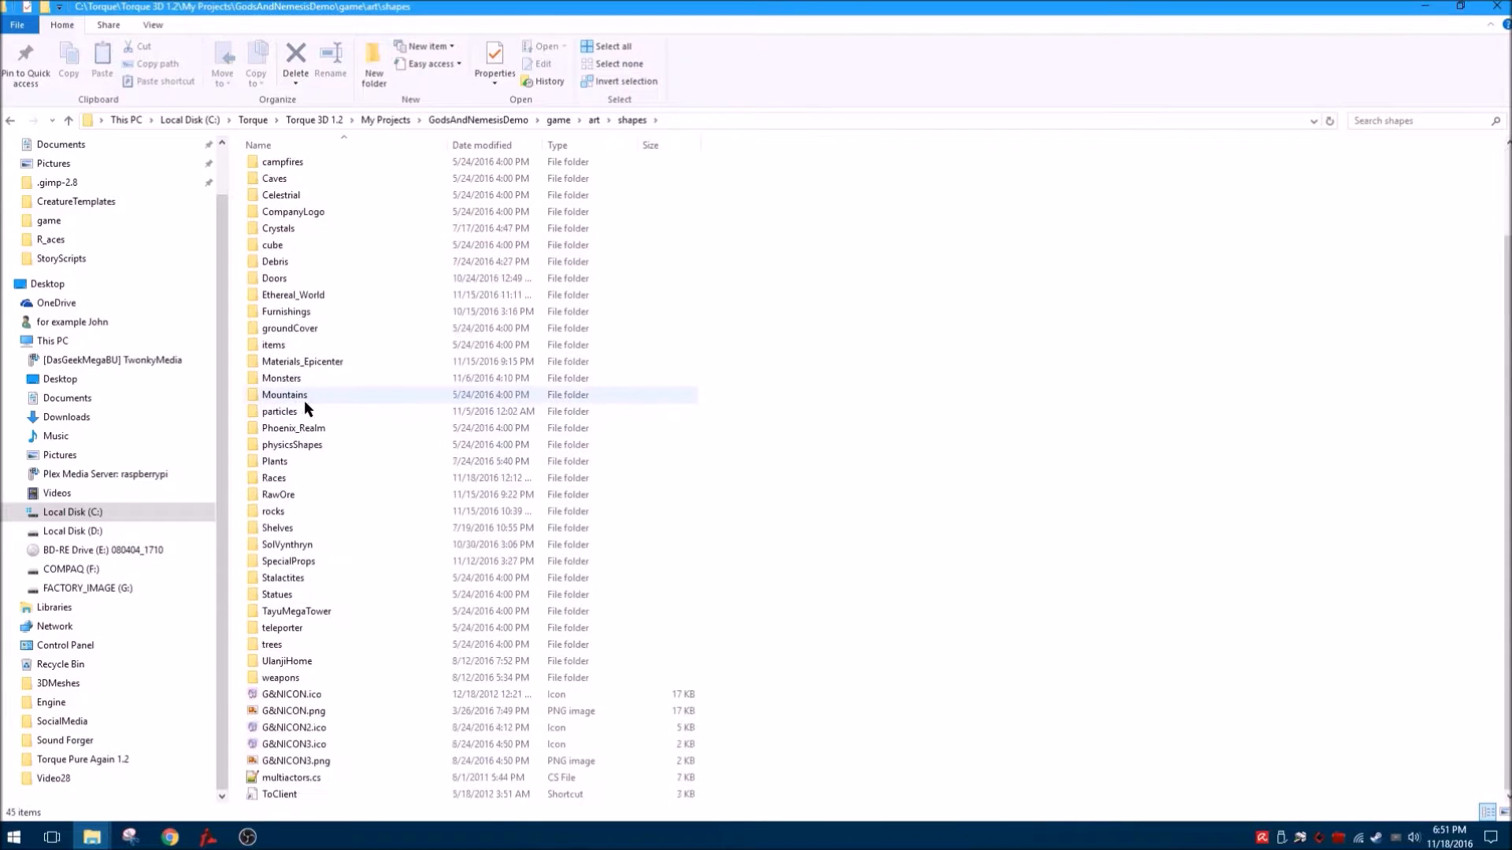
left_click(284, 479)
double_click(284, 483)
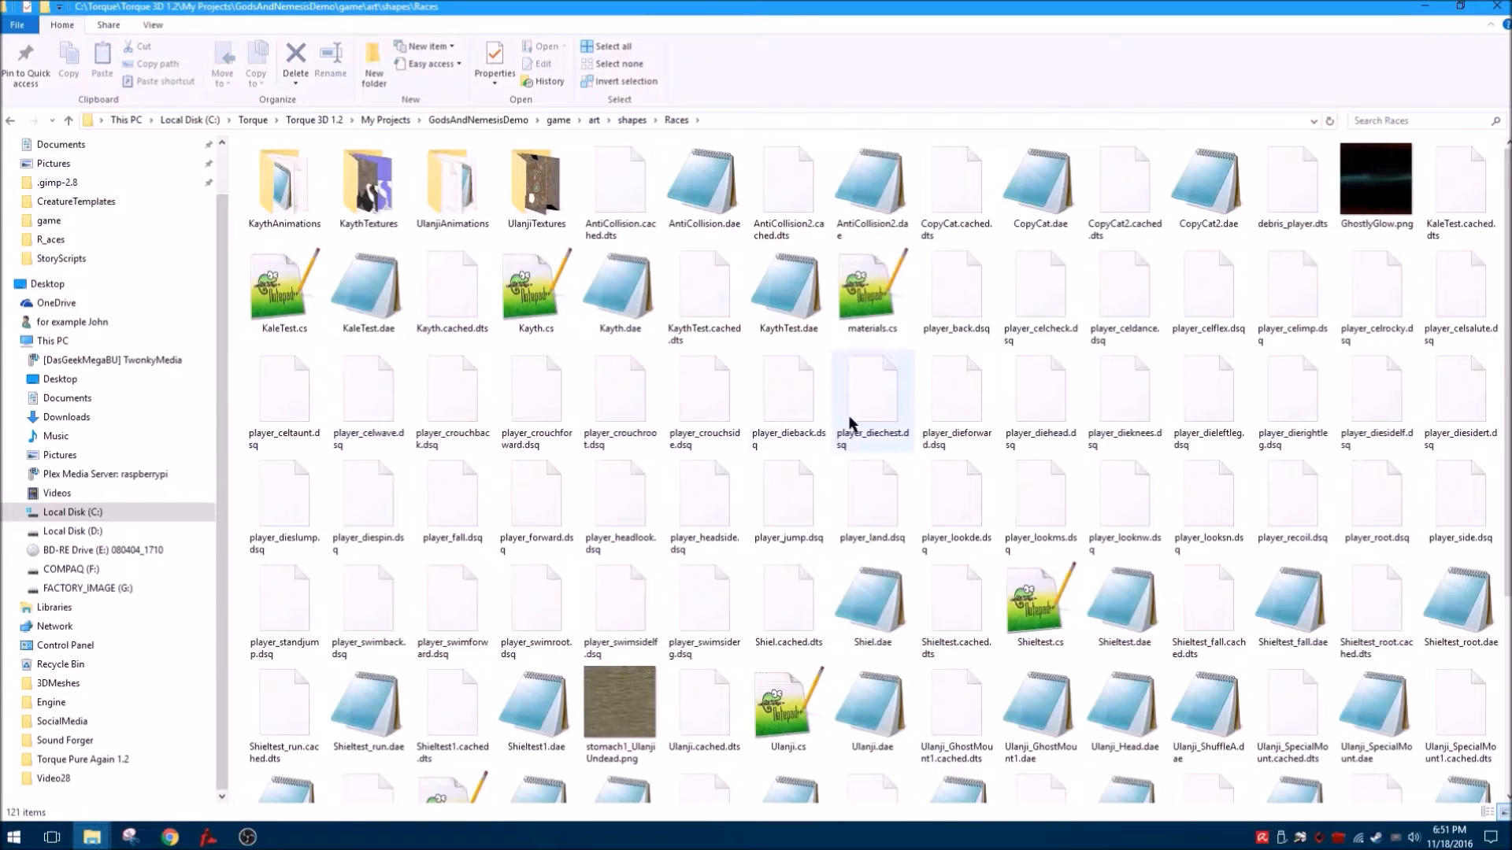
double_click(449, 199)
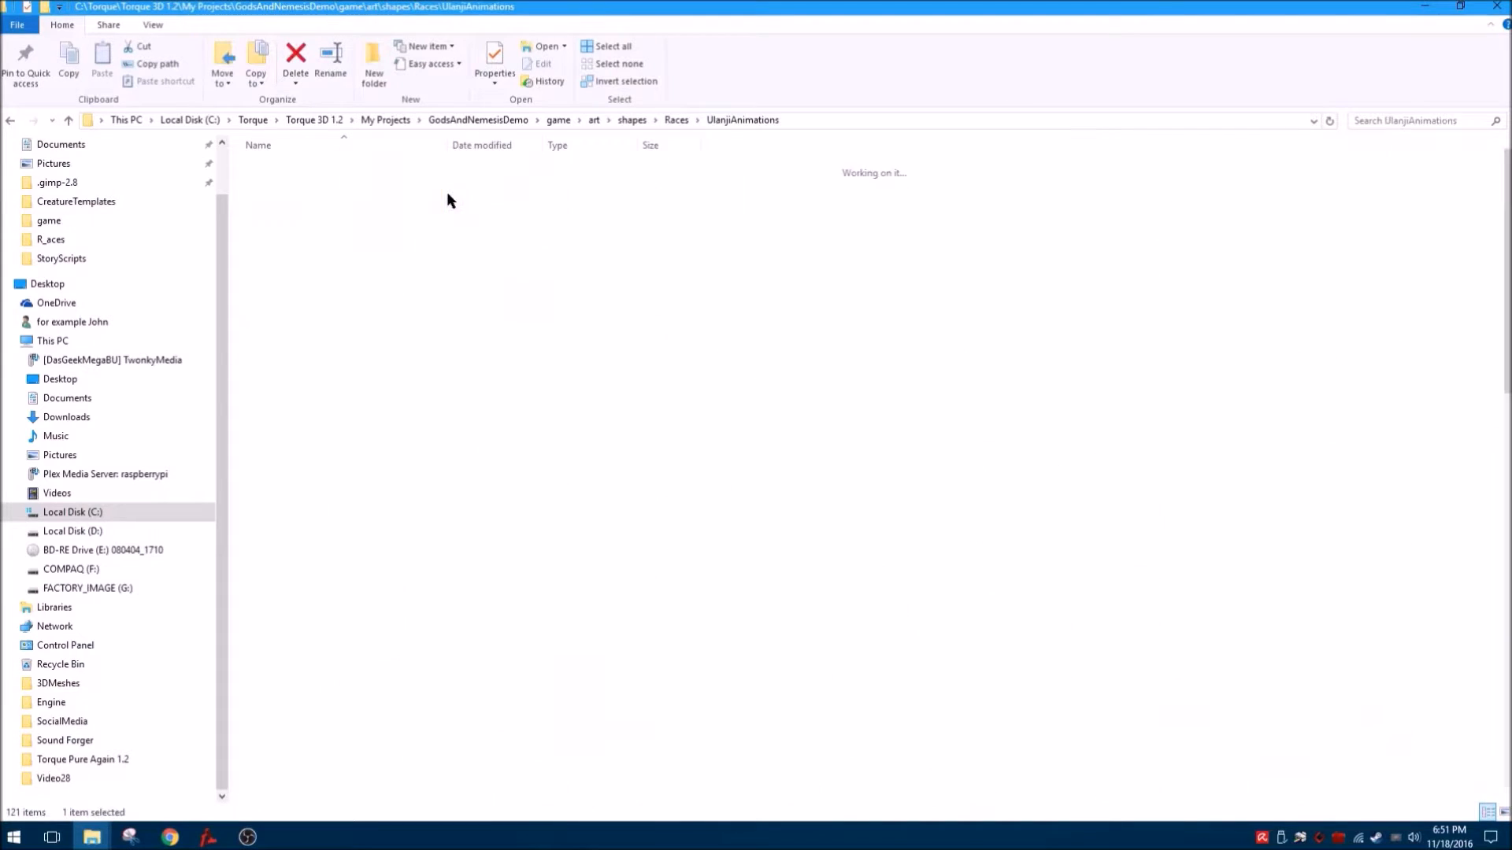
scroll(395, 361, "down", 15)
scroll(356, 368, "down", 6)
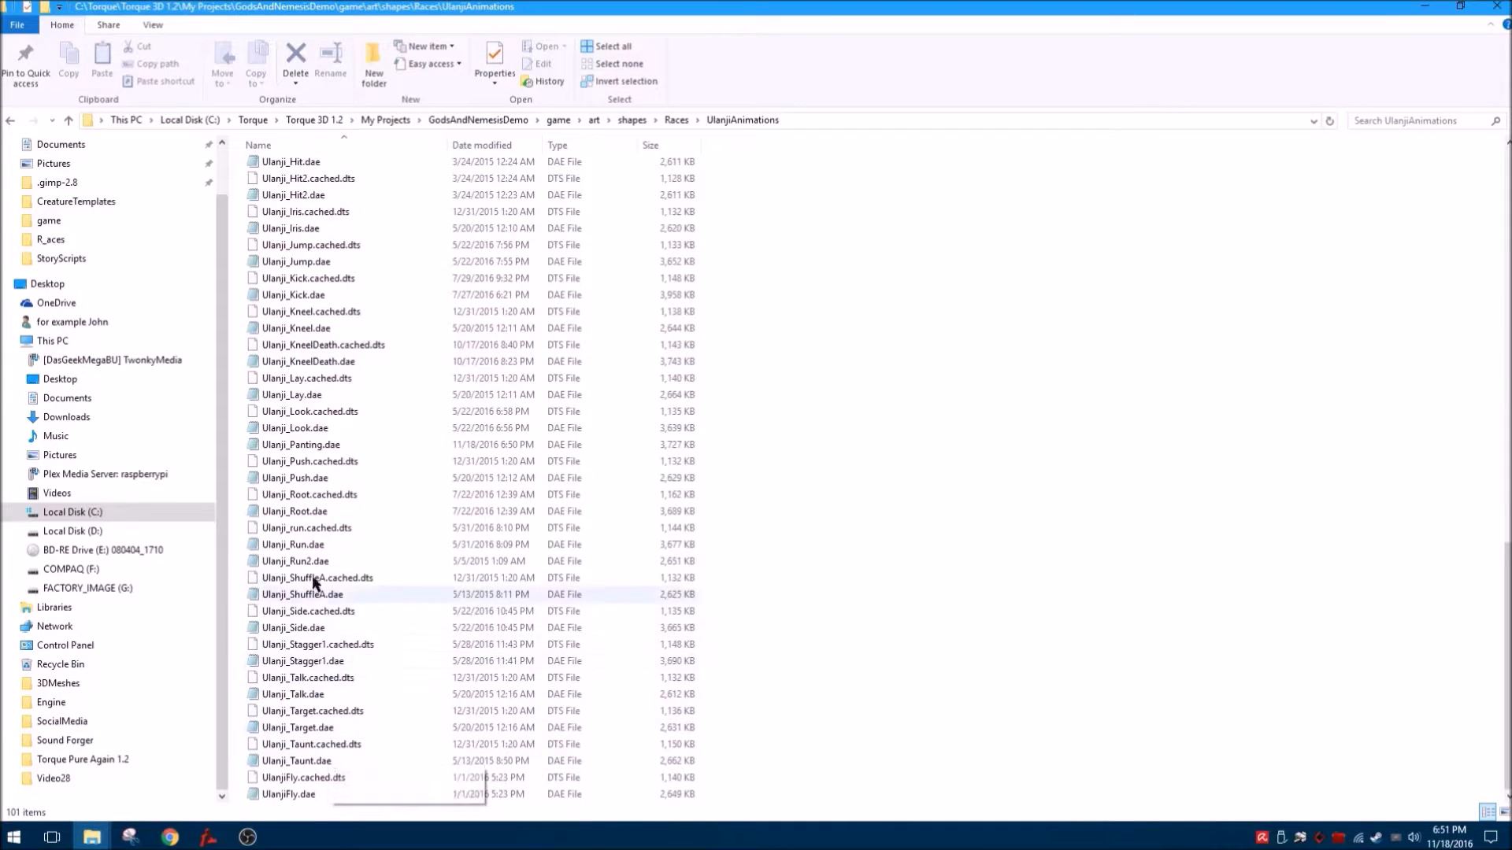
left_click(328, 445)
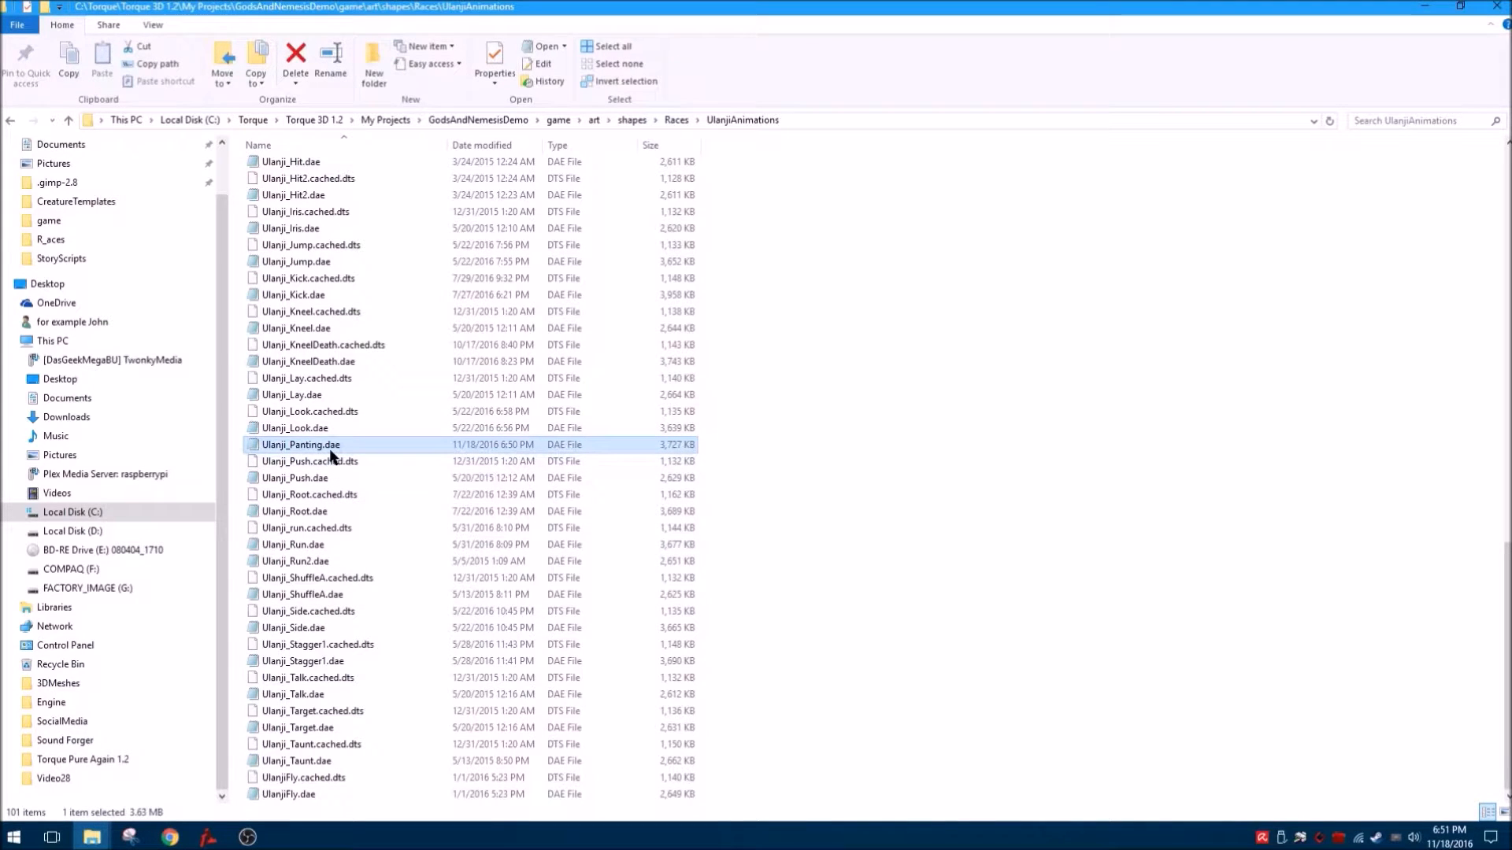
Return to the Races folder and open the Ulanji.cs script in Notepad++.
scroll(276, 519, "up", 13)
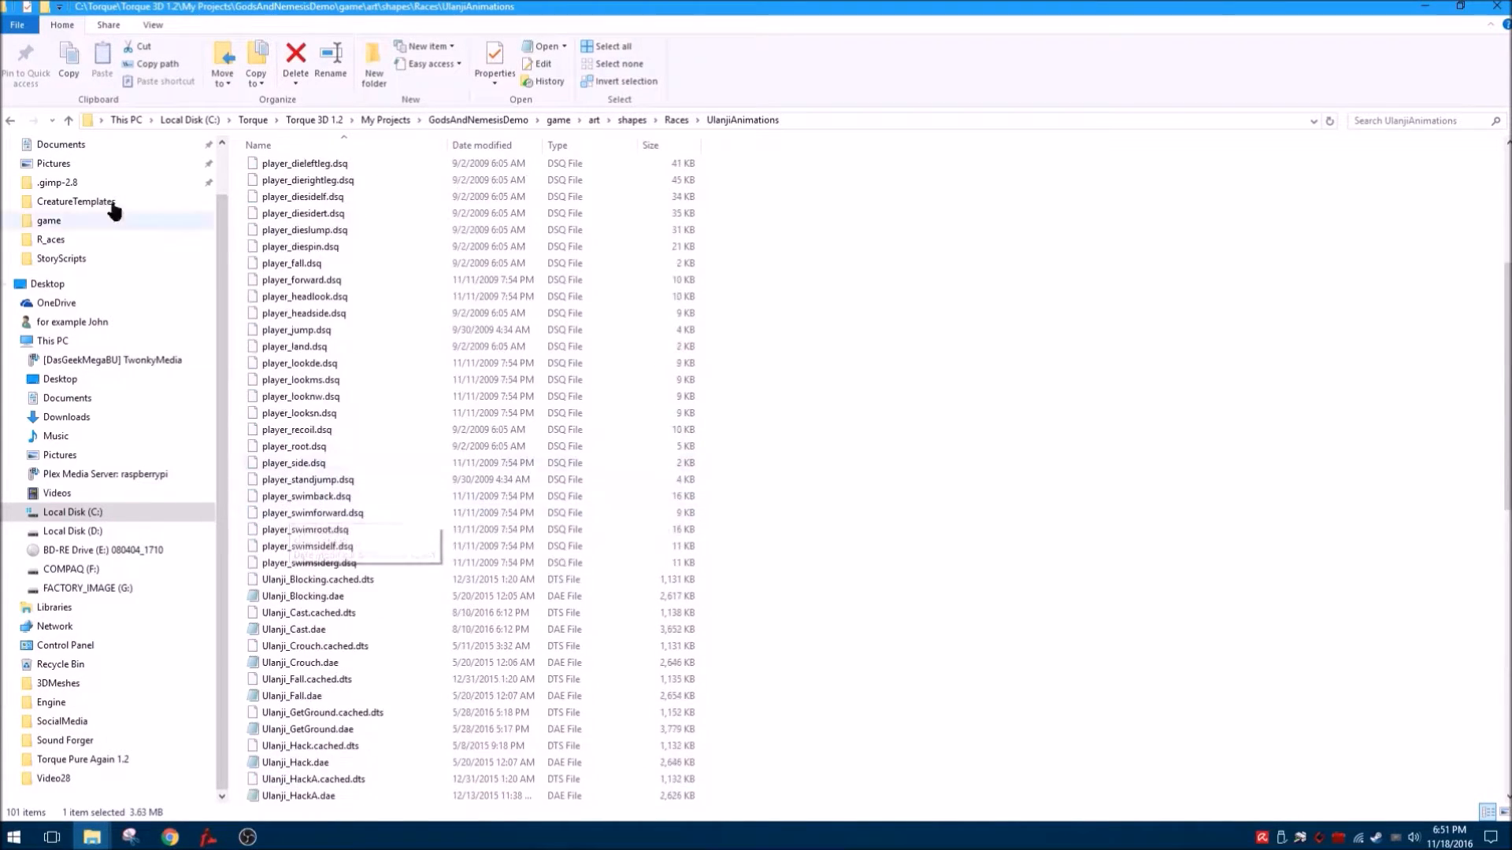
left_click(10, 120)
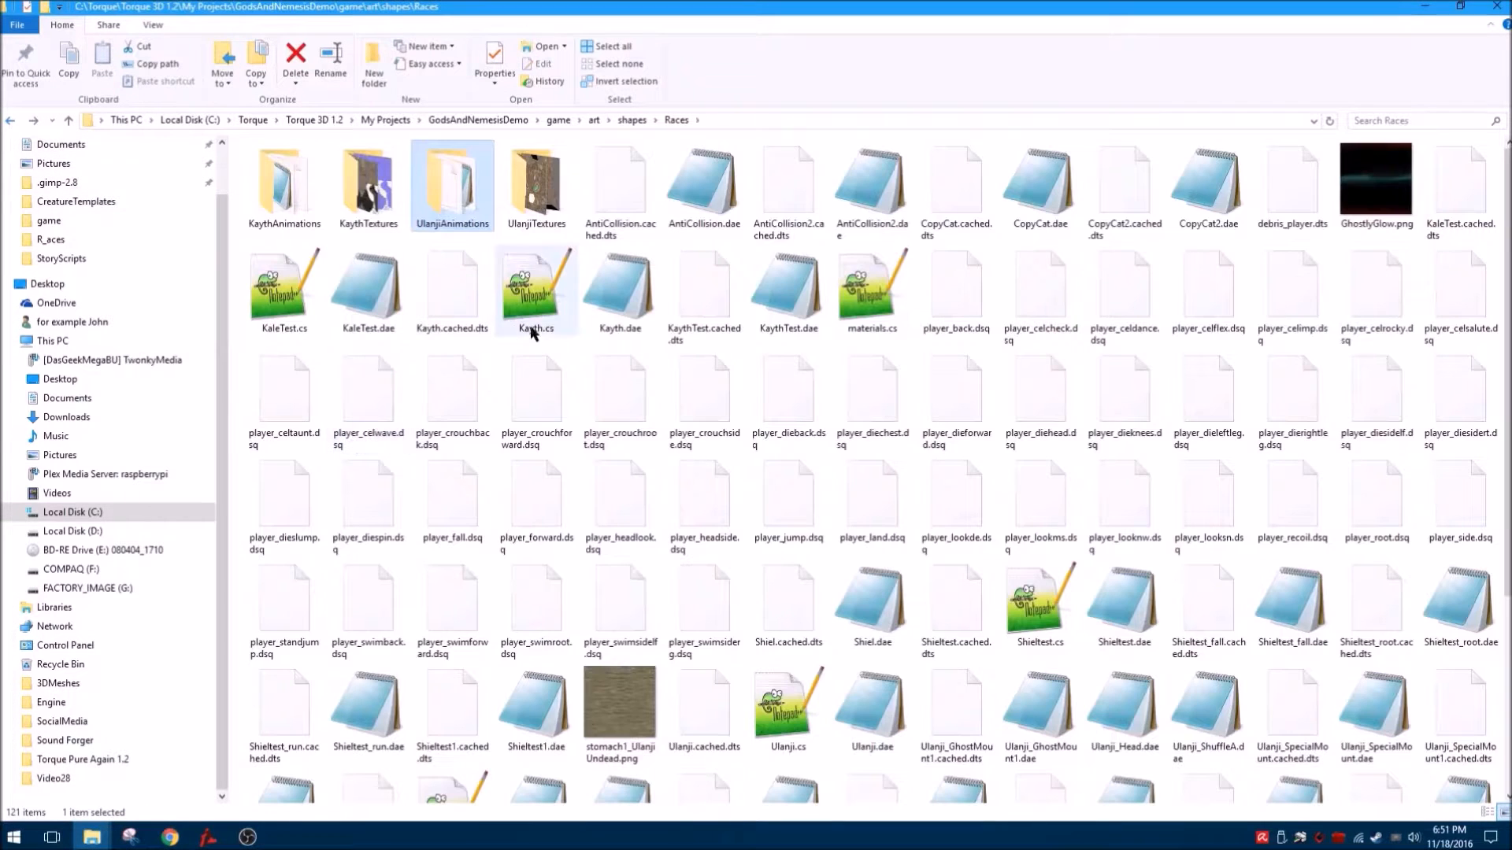
left_click(516, 324)
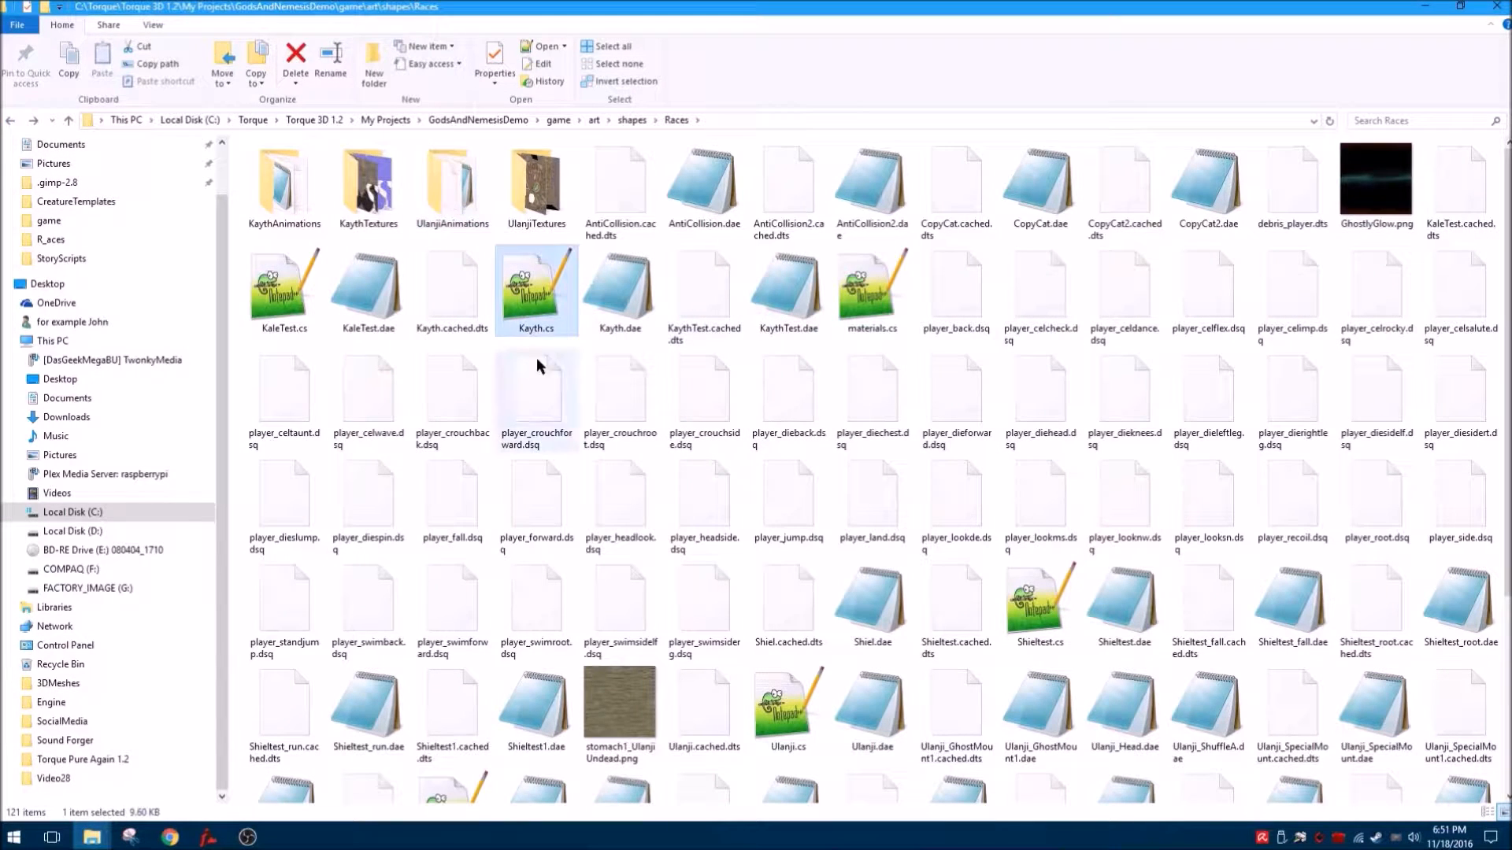
scroll(886, 339, "down", 1)
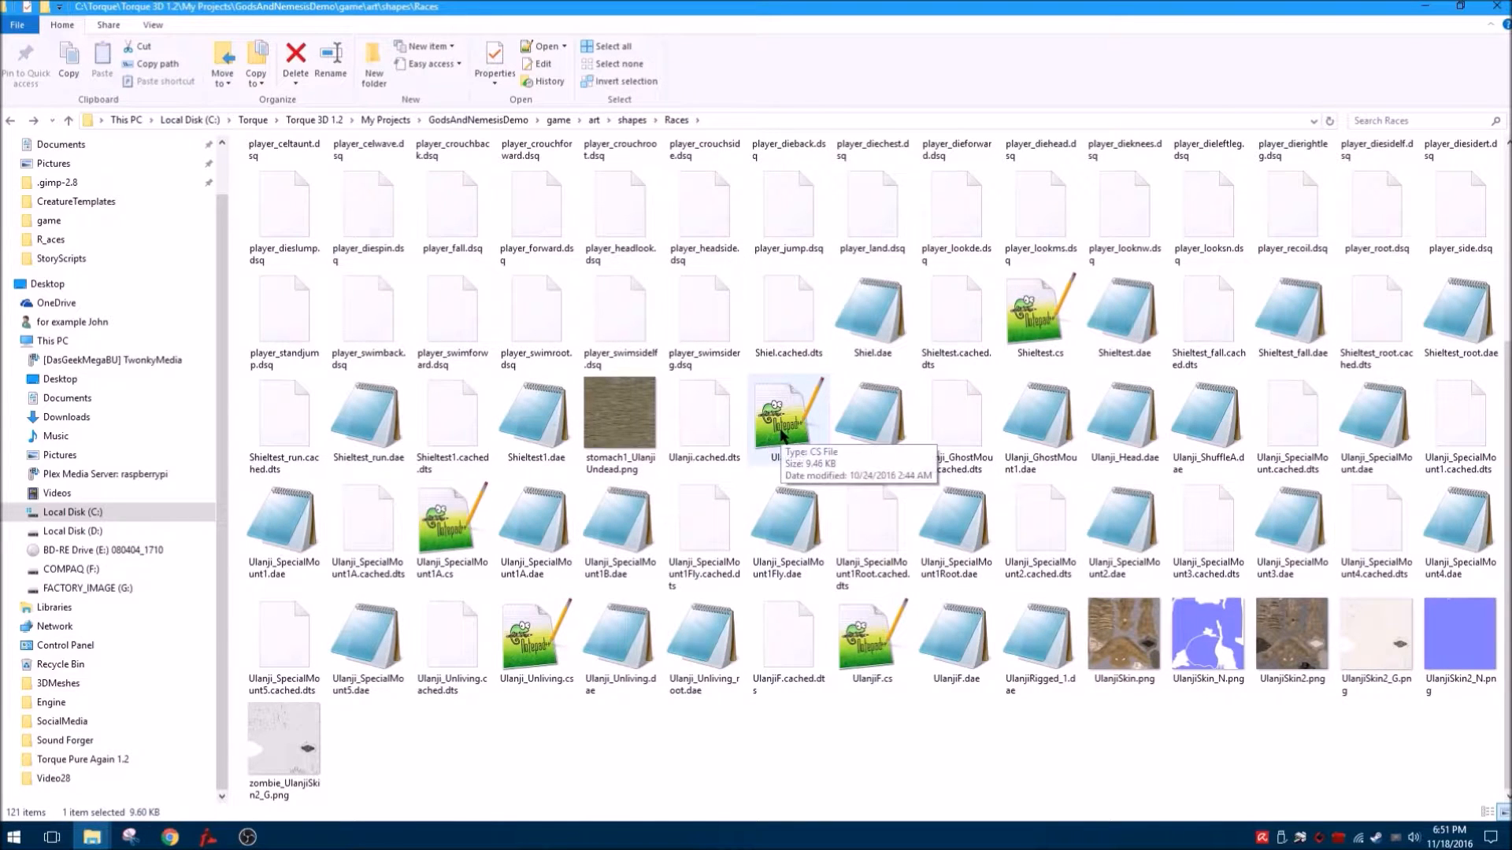
double_click(768, 449)
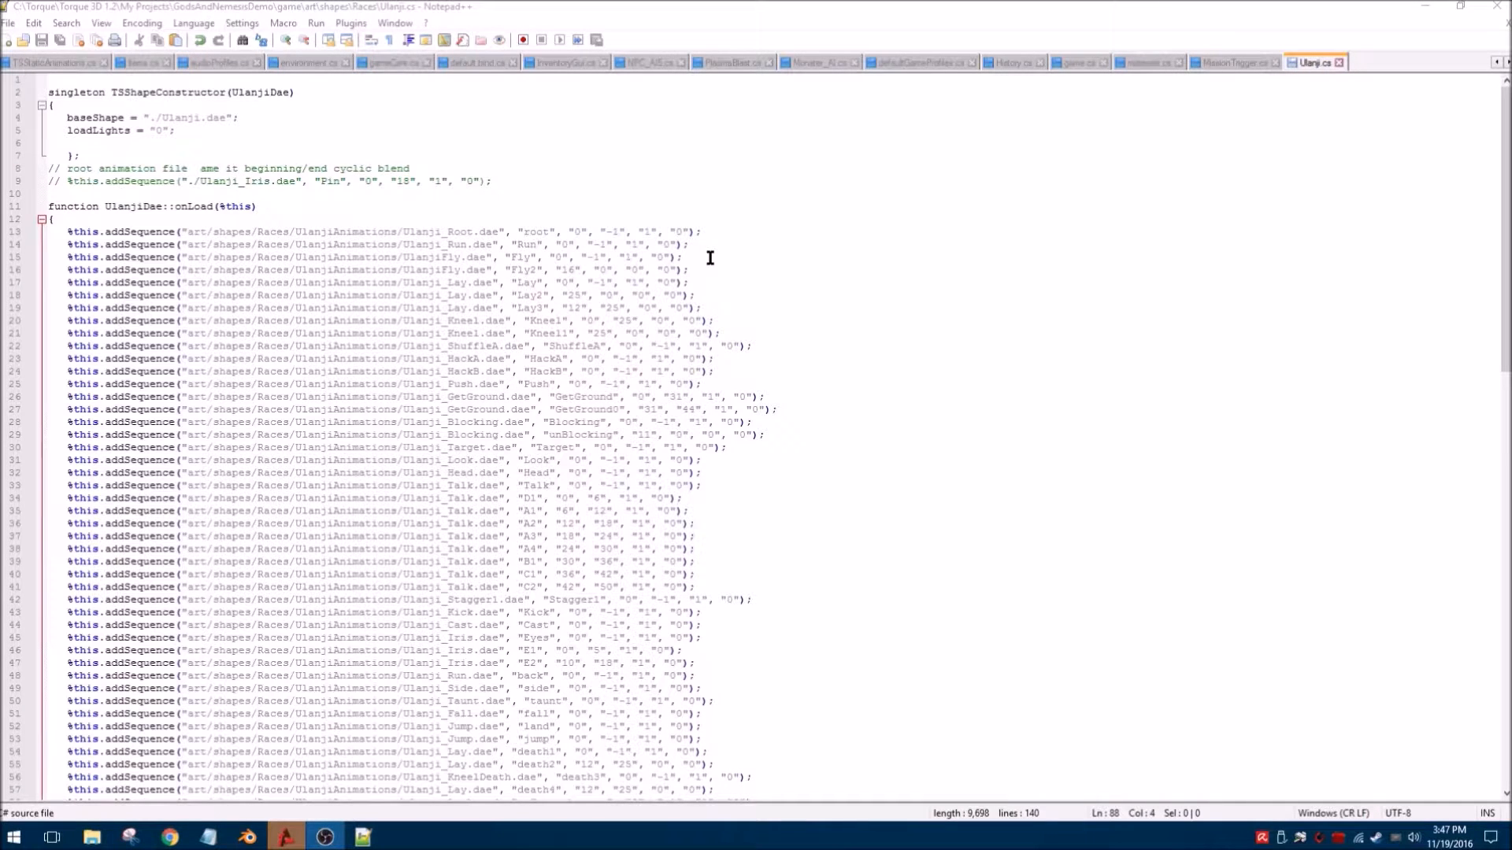
Insert a new line above the first Fly sequence and paste a copy of the Run addSequence line into it.
left_click(63, 261)
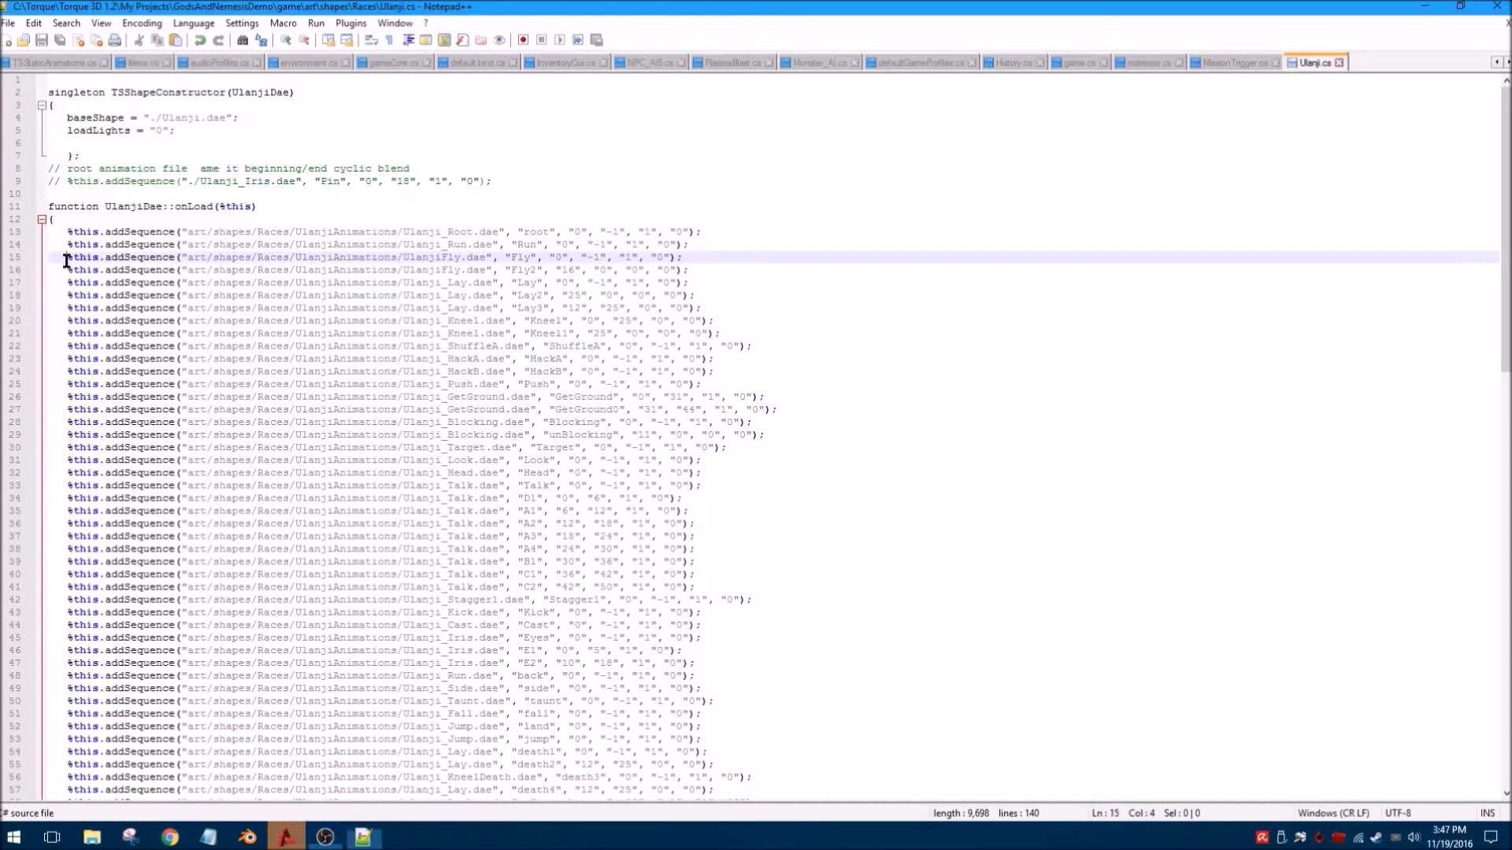
scroll(595, 244, "down", 7)
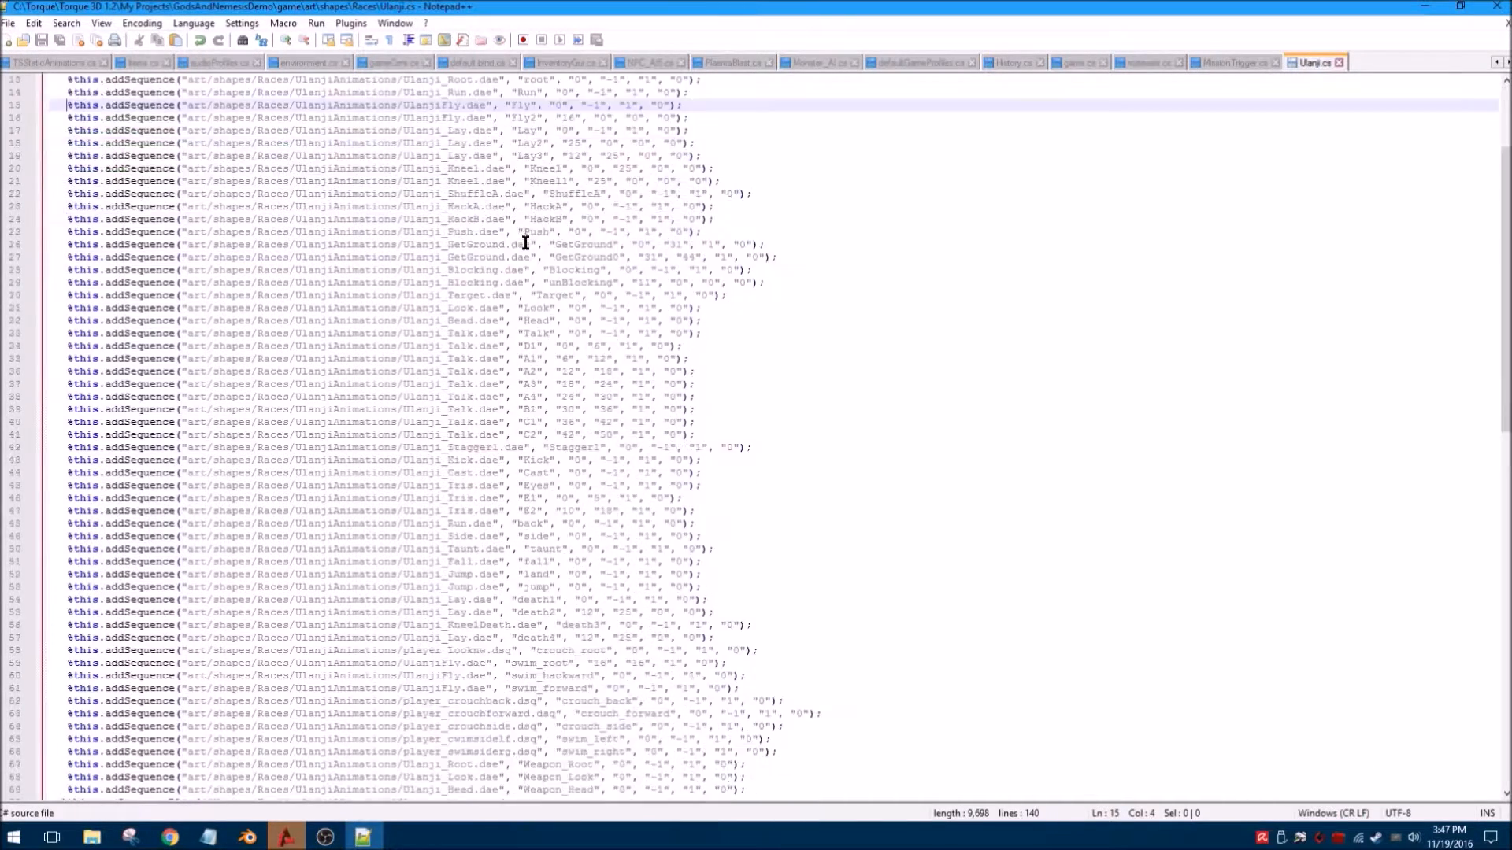
scroll(496, 414, "up", 6)
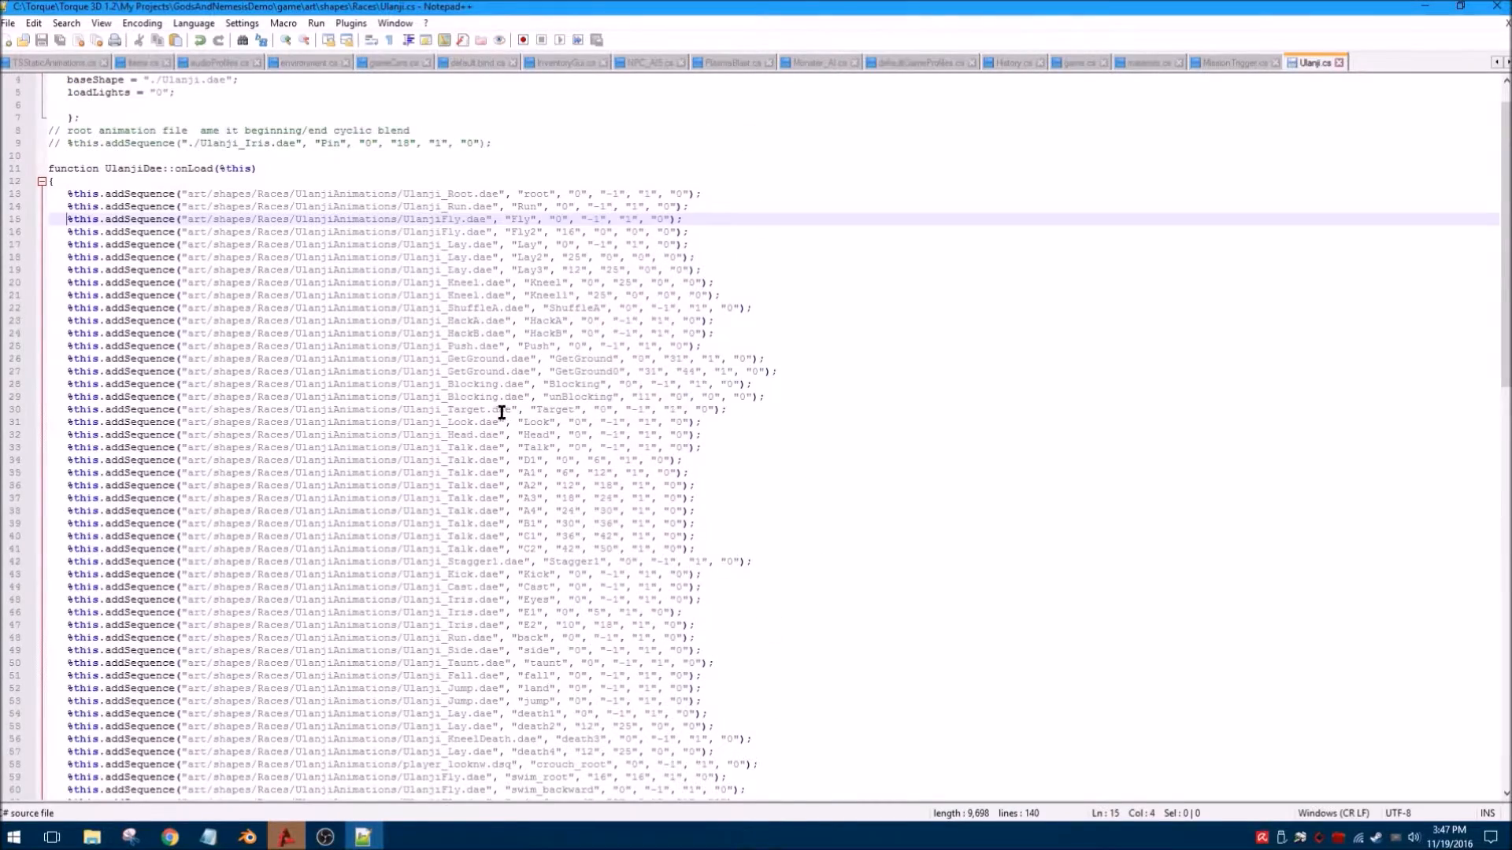
key("Return")
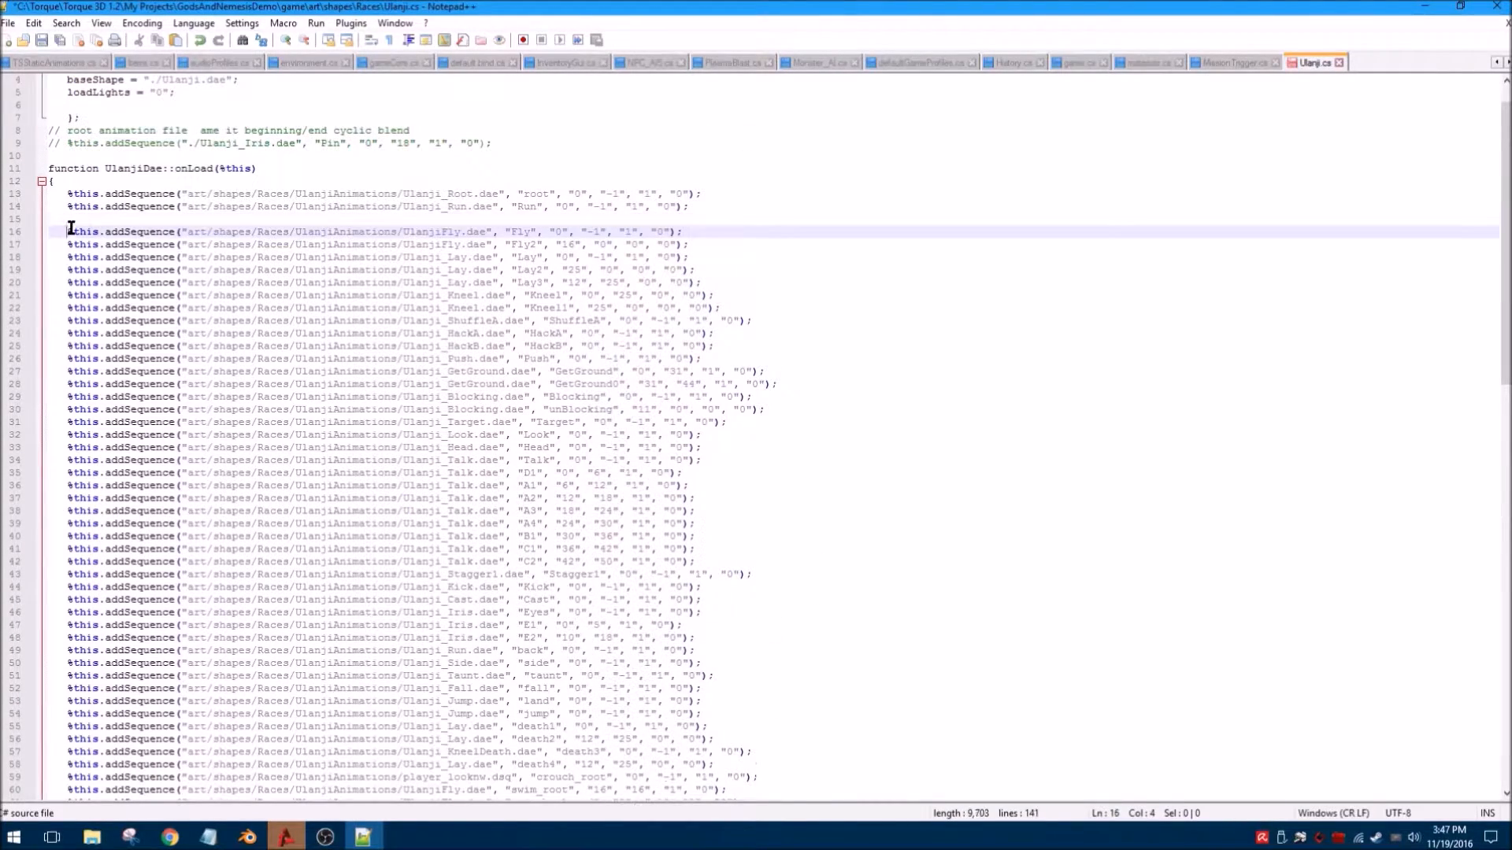
left_click_drag(61, 205, 738, 211)
key("ctrl+c")
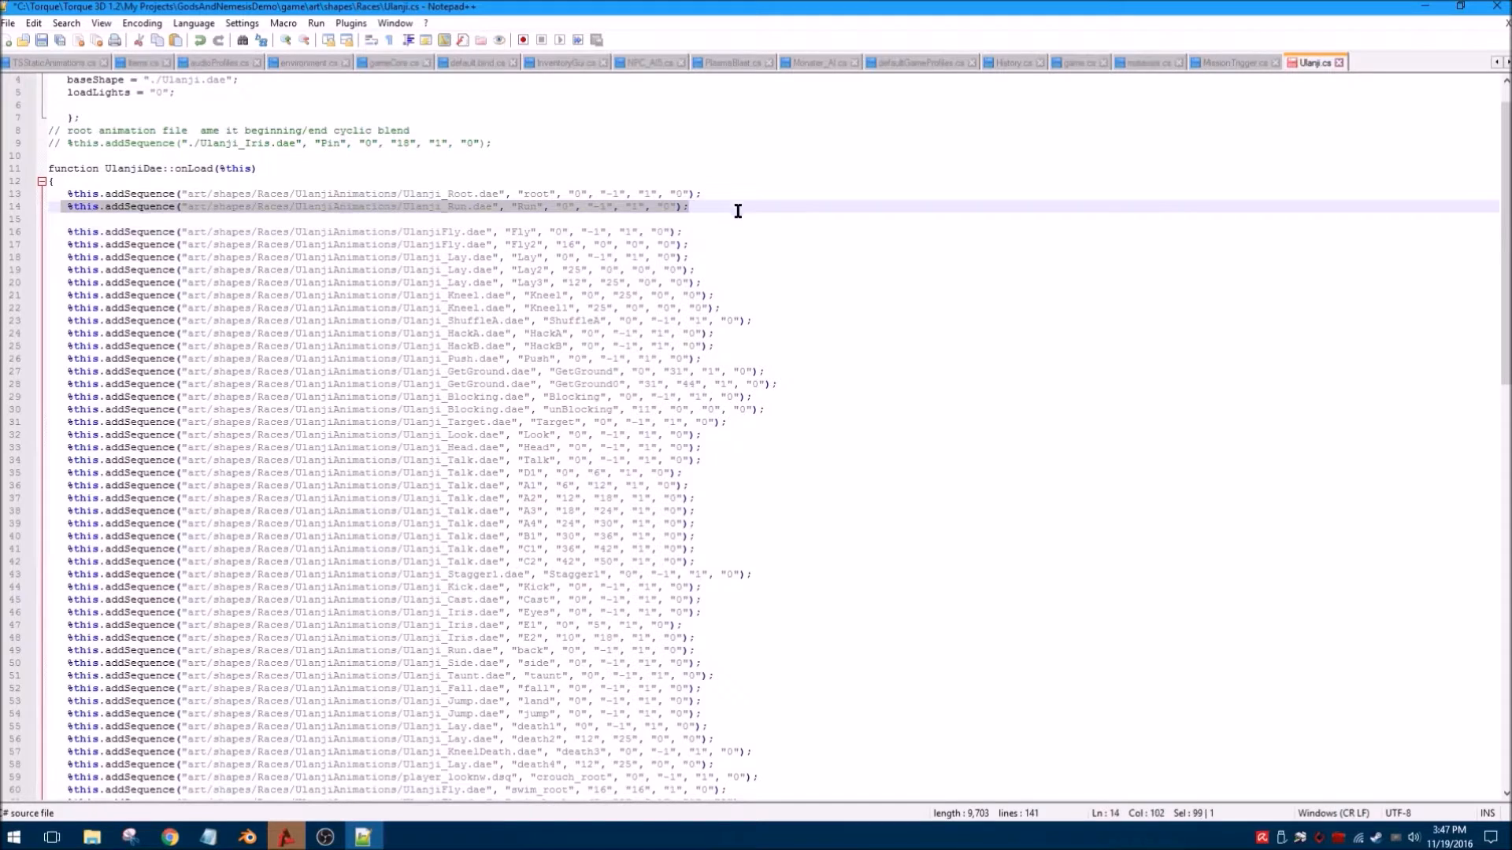
left_click_drag(94, 234, 92, 224)
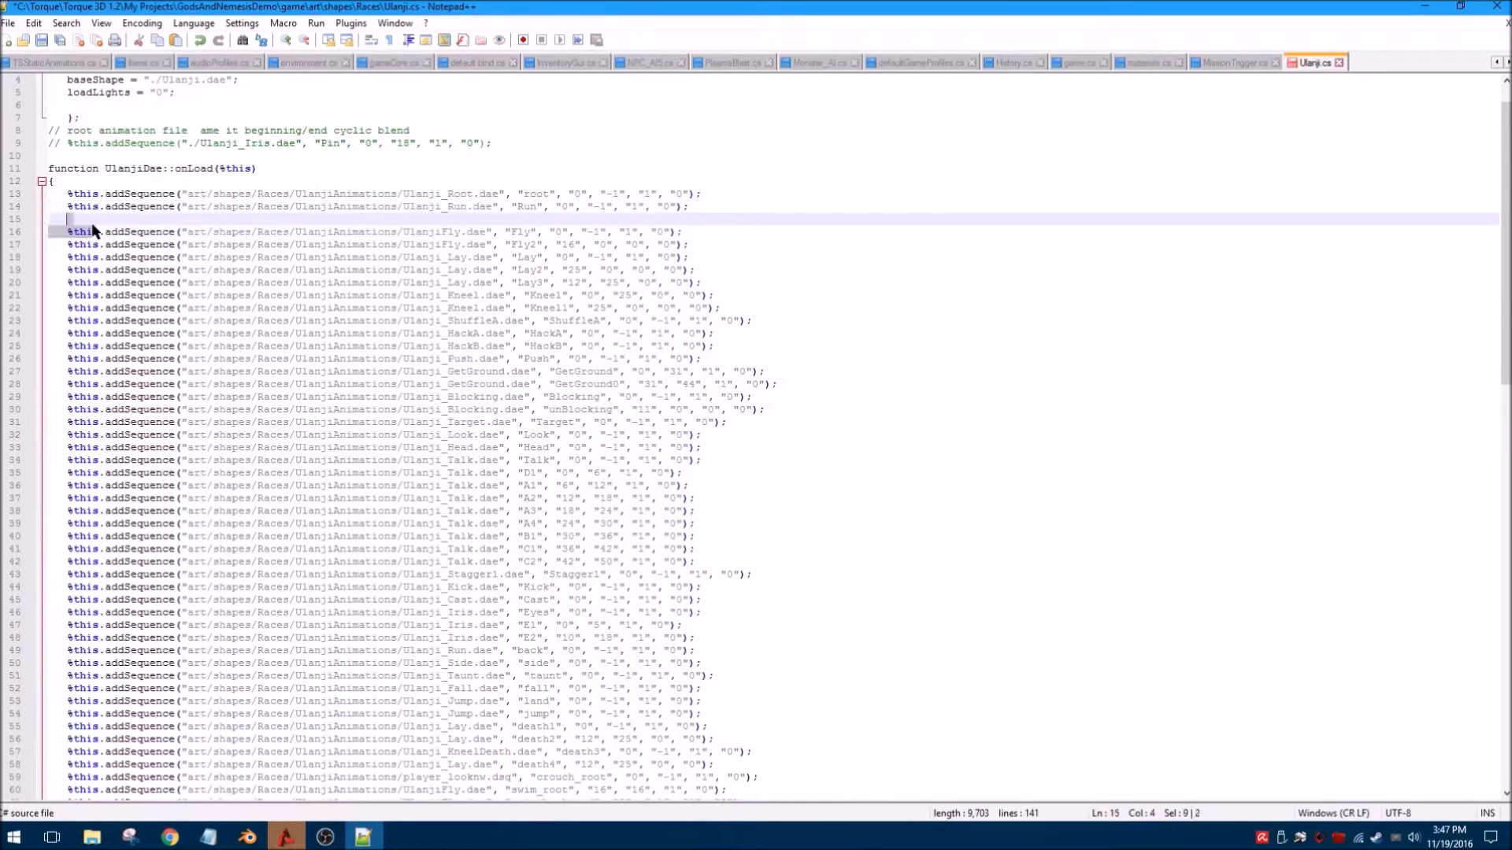
left_click(81, 219)
key("ctrl+v")
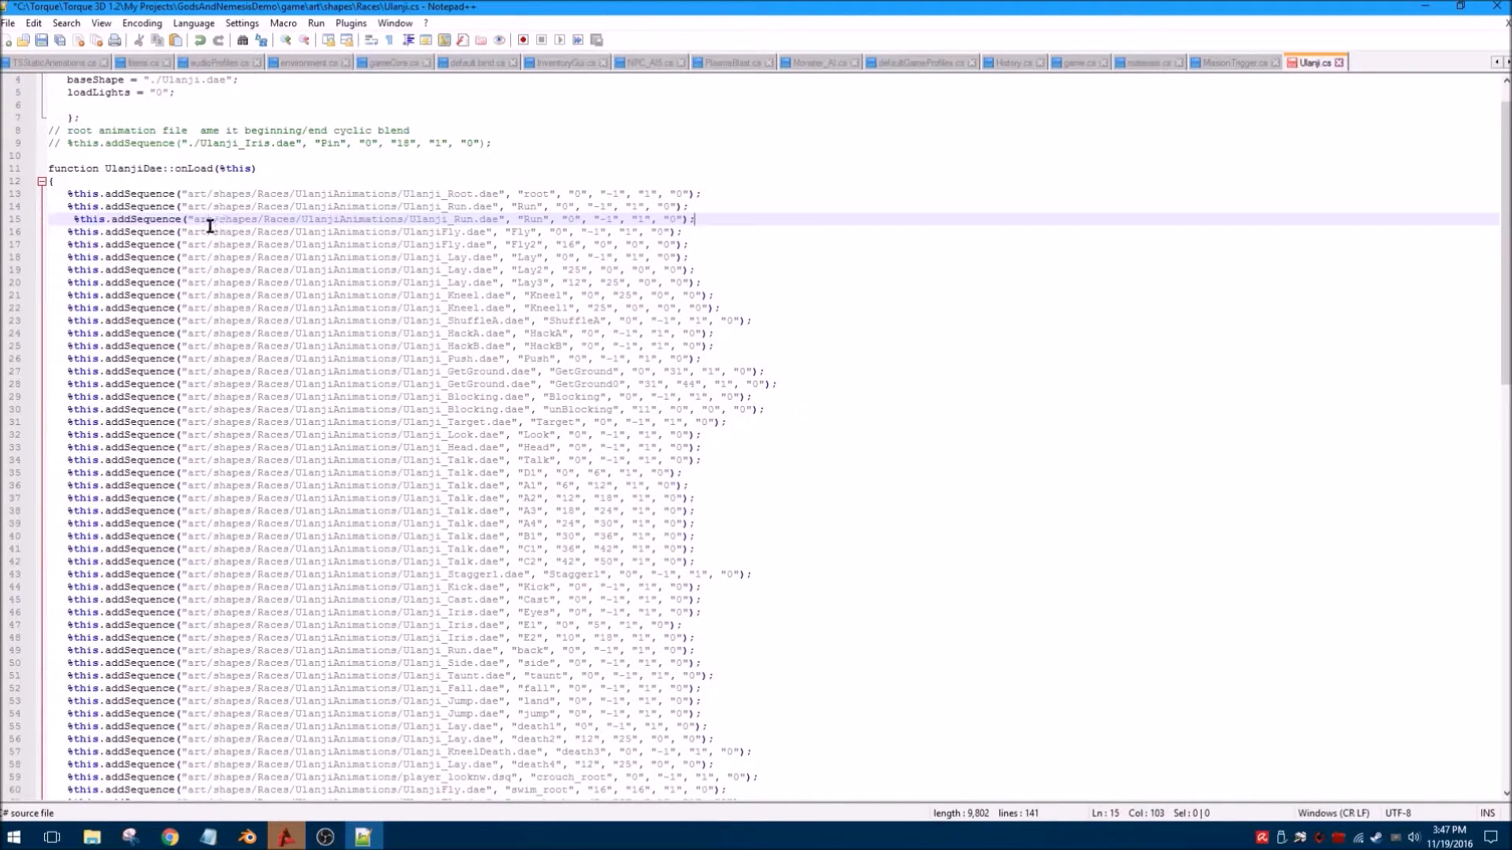
Remove the extra indentation from the pasted line so it starts with %this, aligned with the neighbouring lines.
left_click(70, 221)
key("Delete")
key("Delete")
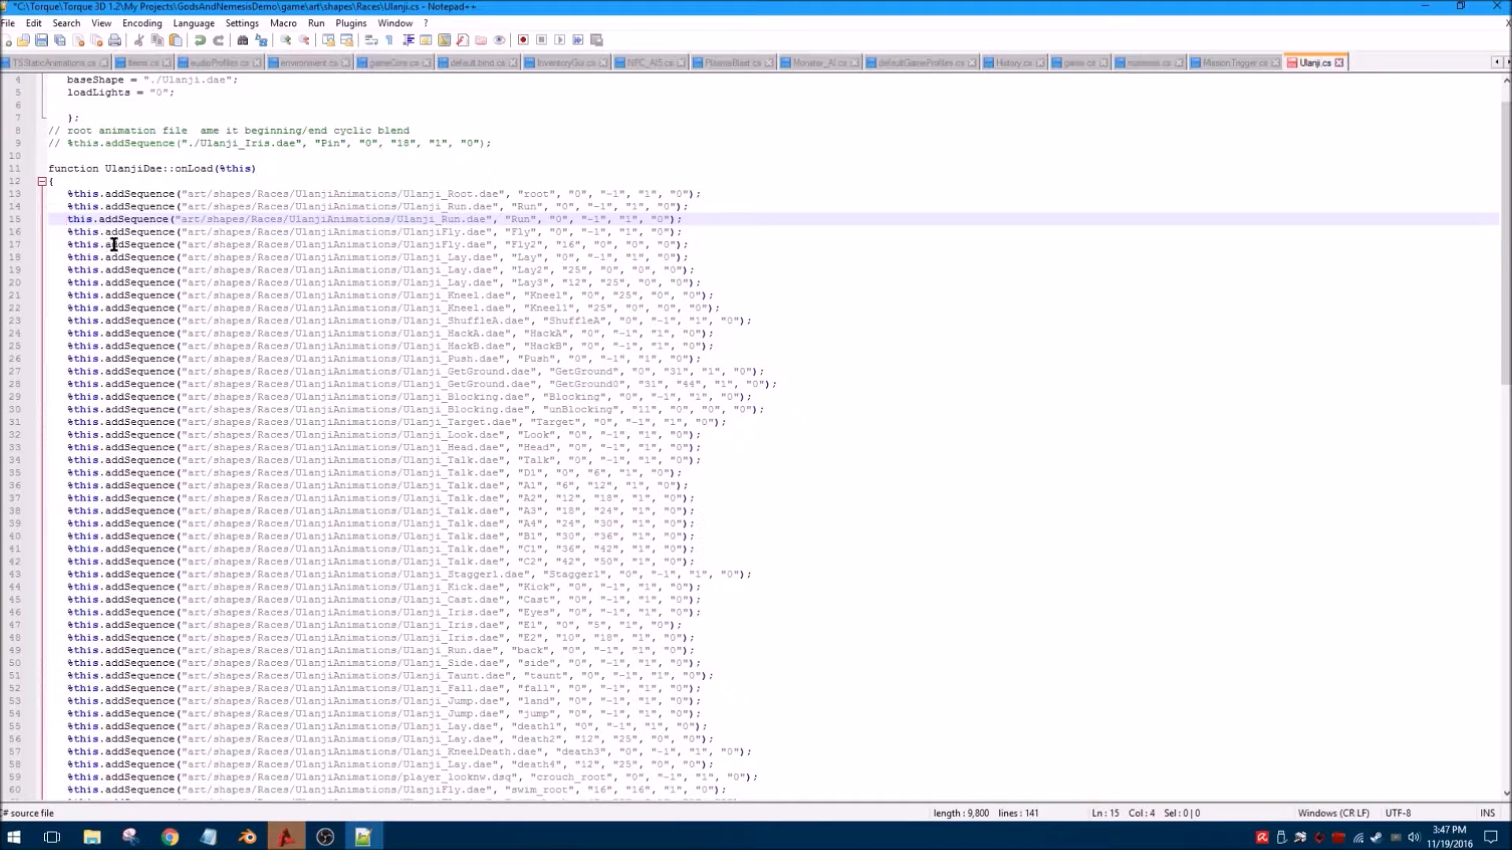
type("%")
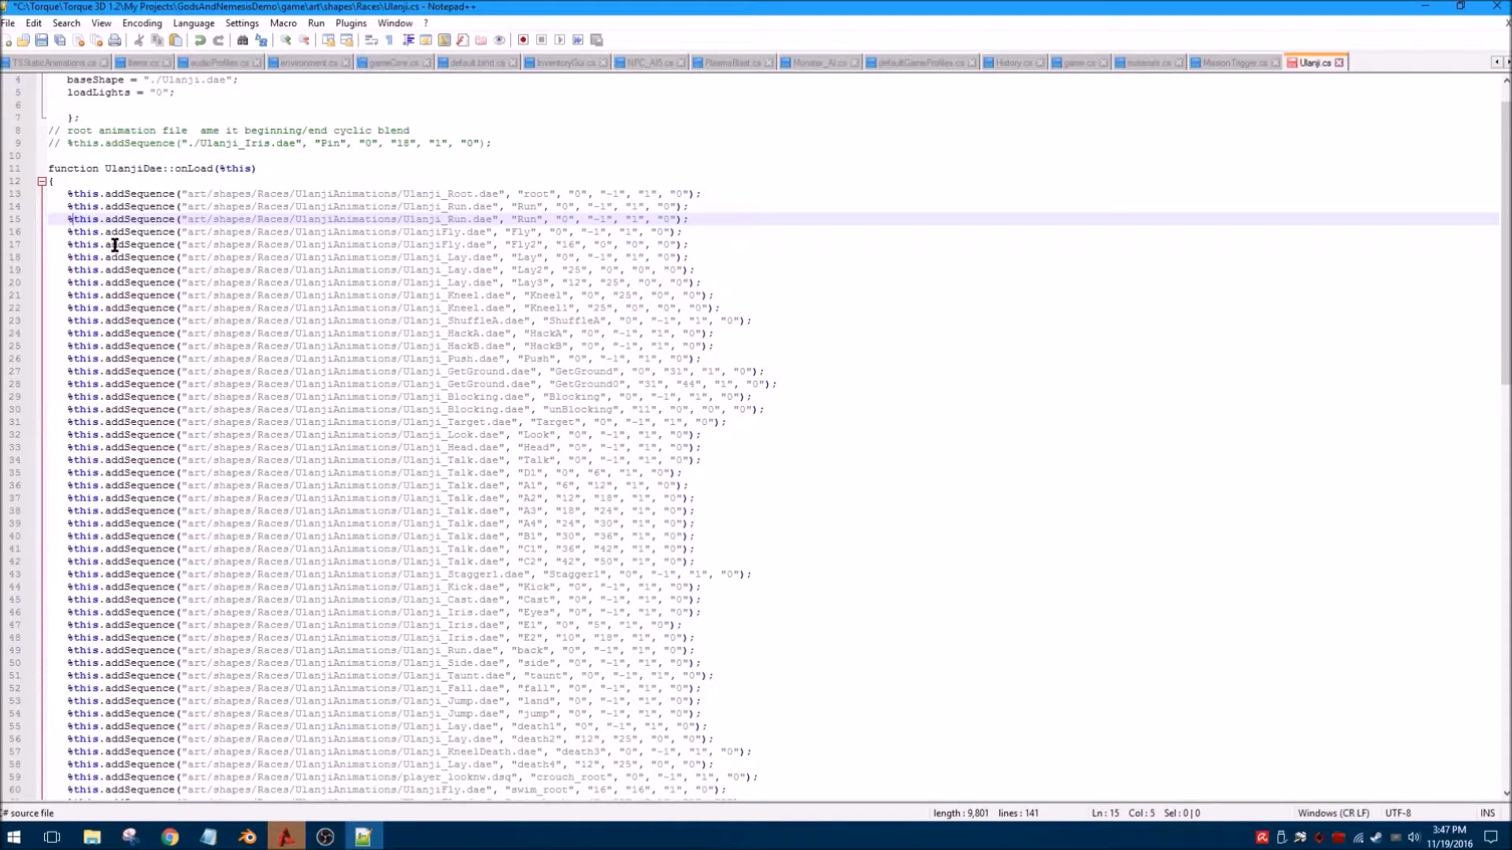
Change the animation file name in the pasted line to Ulanji_Panting.dae.
key("Right")
key("Right")
key("Right")
key("Right")
key("Right")
key("Right")
key("Right")
key("Right")
key("Right")
key("Right")
key("Right")
key("Right")
key("Right")
key("Delete")
key("Delete")
key("Delete")
type("Panting")
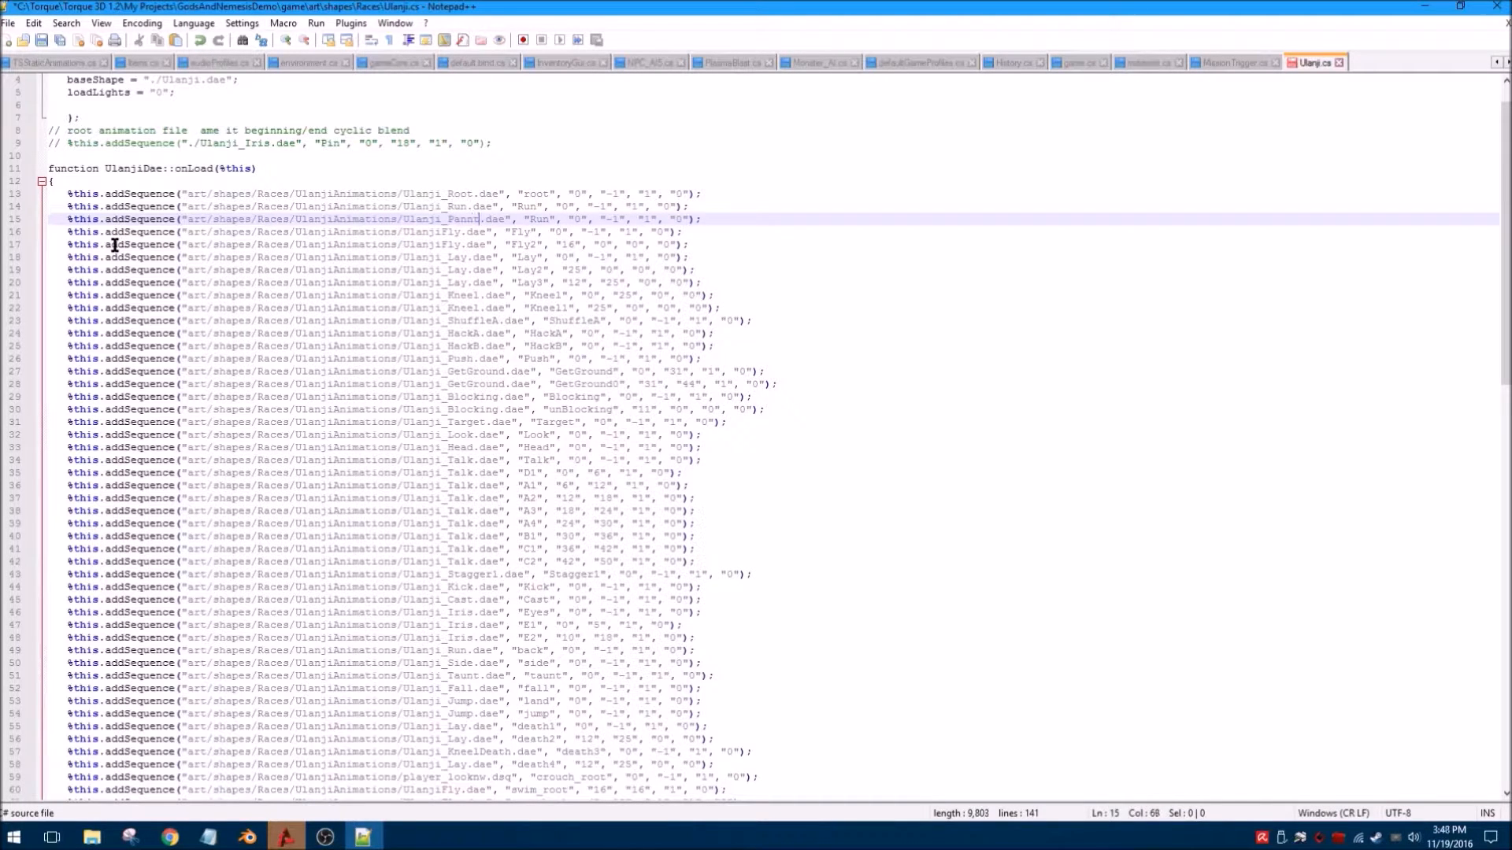
Rename the pasted line's sequence to "Panting" and select its beginning-frame value.
key("Delete")
key("Delete")
key("Delete")
type("Pantingo")
key("BackSpace")
double_click(616, 219)
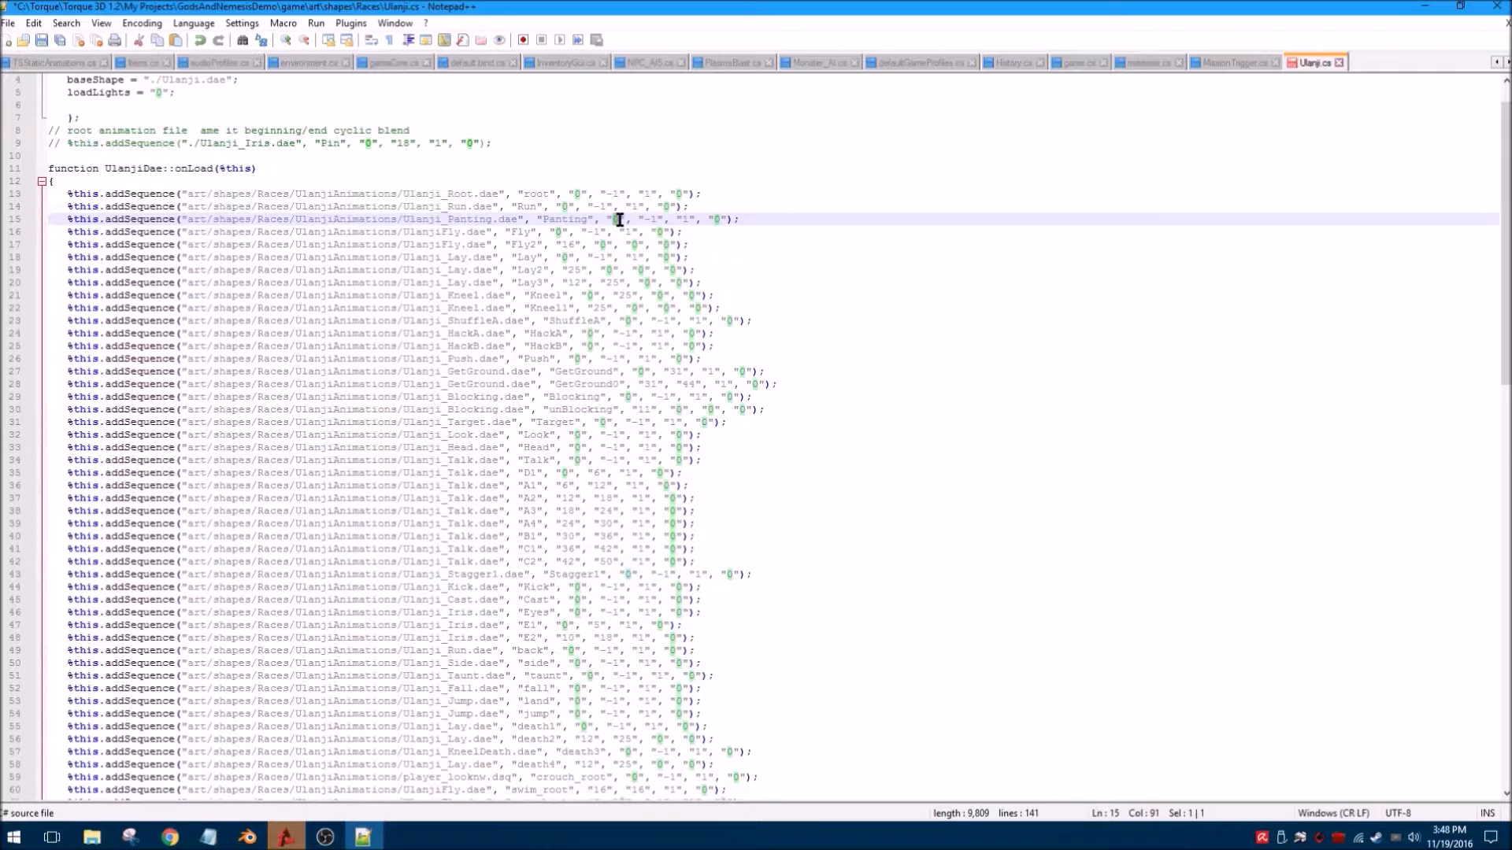
Examine the start and end frame values of the Panting, Lay, Lay2 and Lay3 sequences and the Run sequence's ground speed values.
left_click_drag(644, 222, 653, 220)
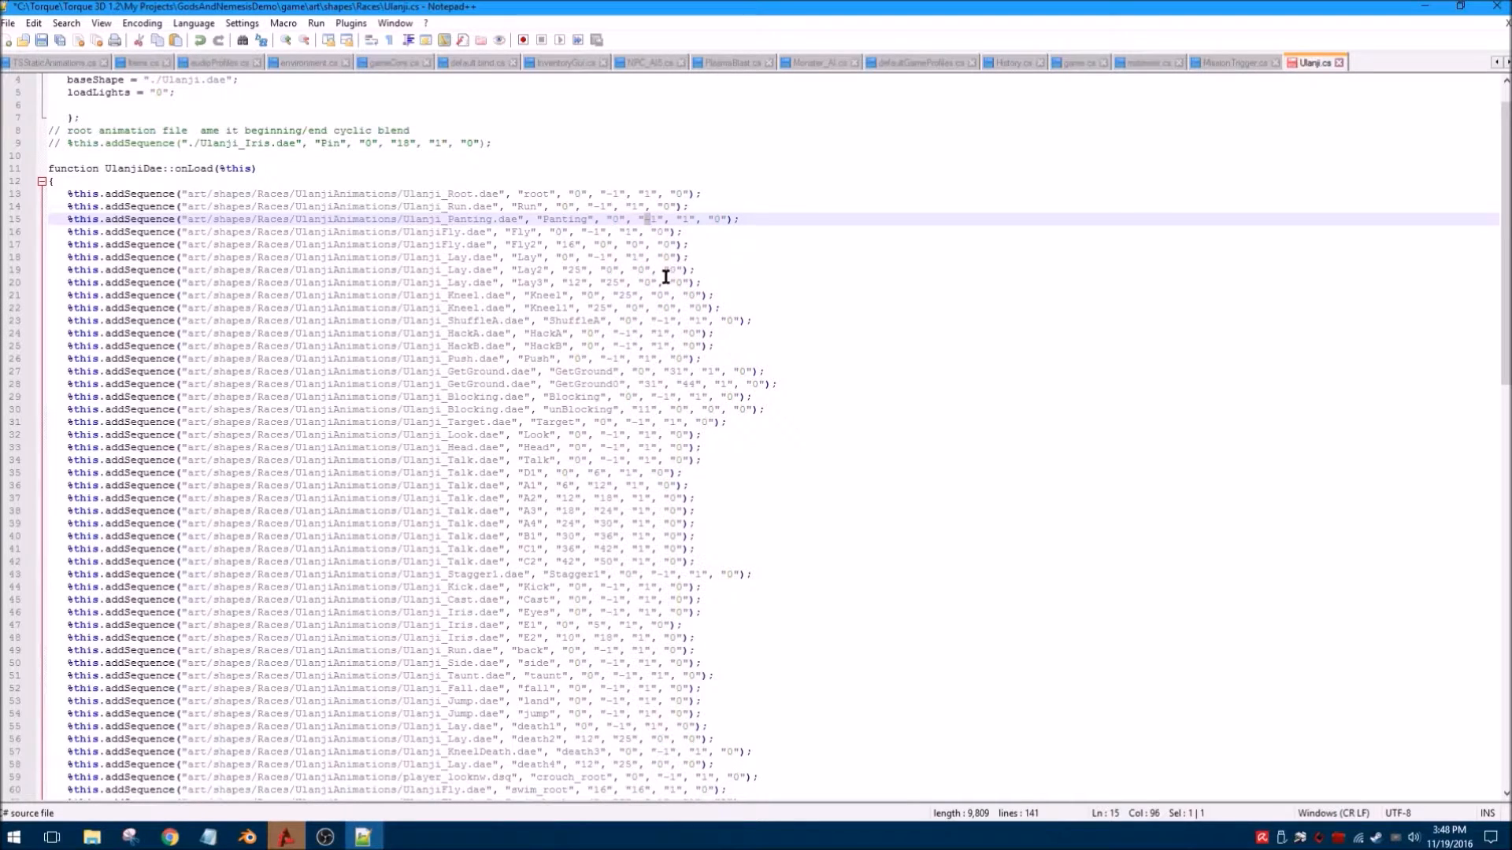
left_click(650, 229)
double_click(651, 220)
left_click_drag(561, 257, 569, 257)
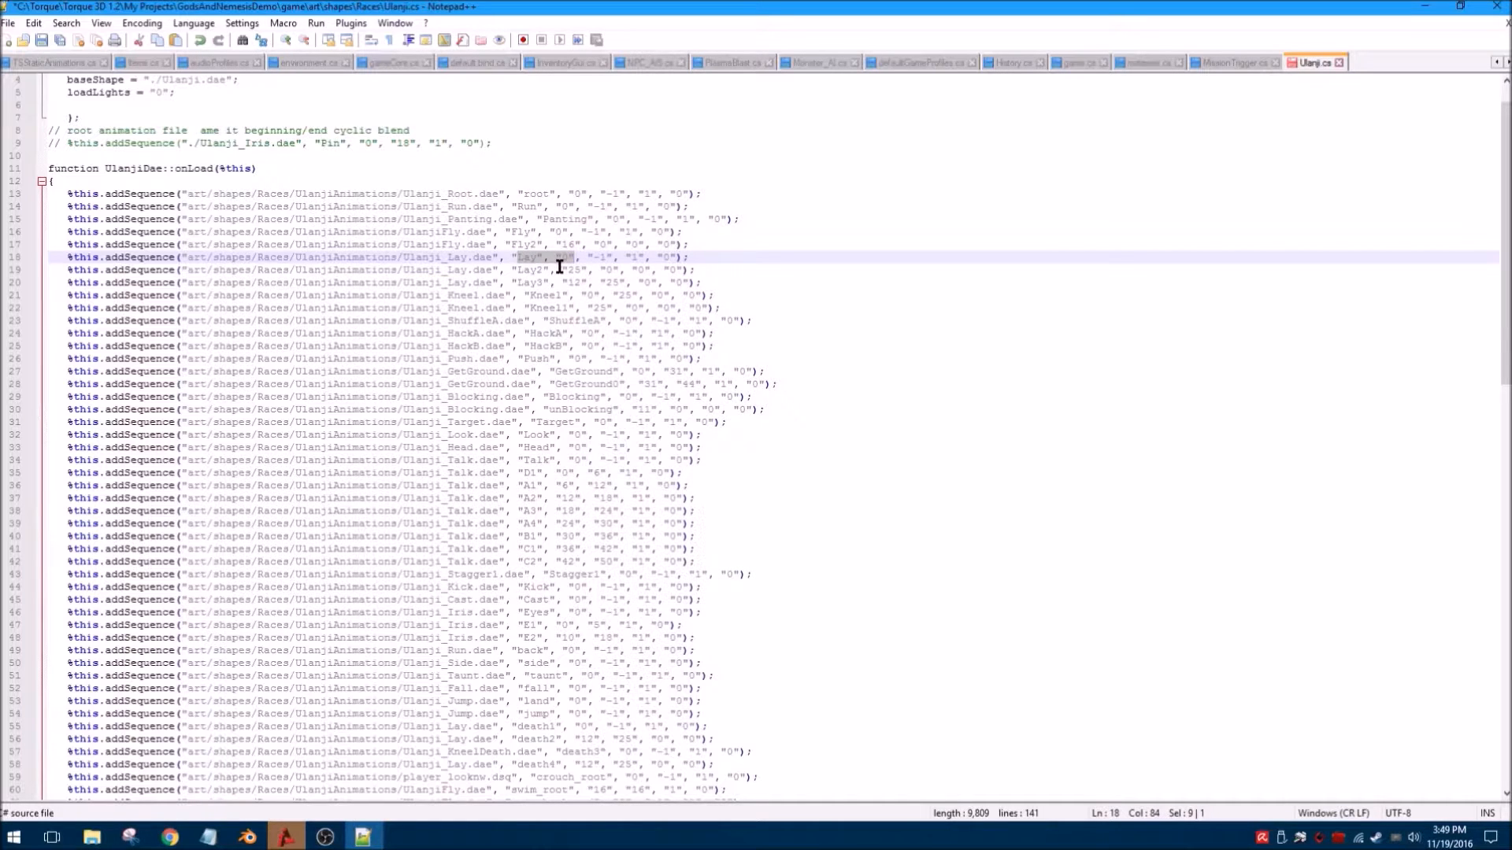
left_click(520, 270)
left_click_drag(521, 270, 537, 268)
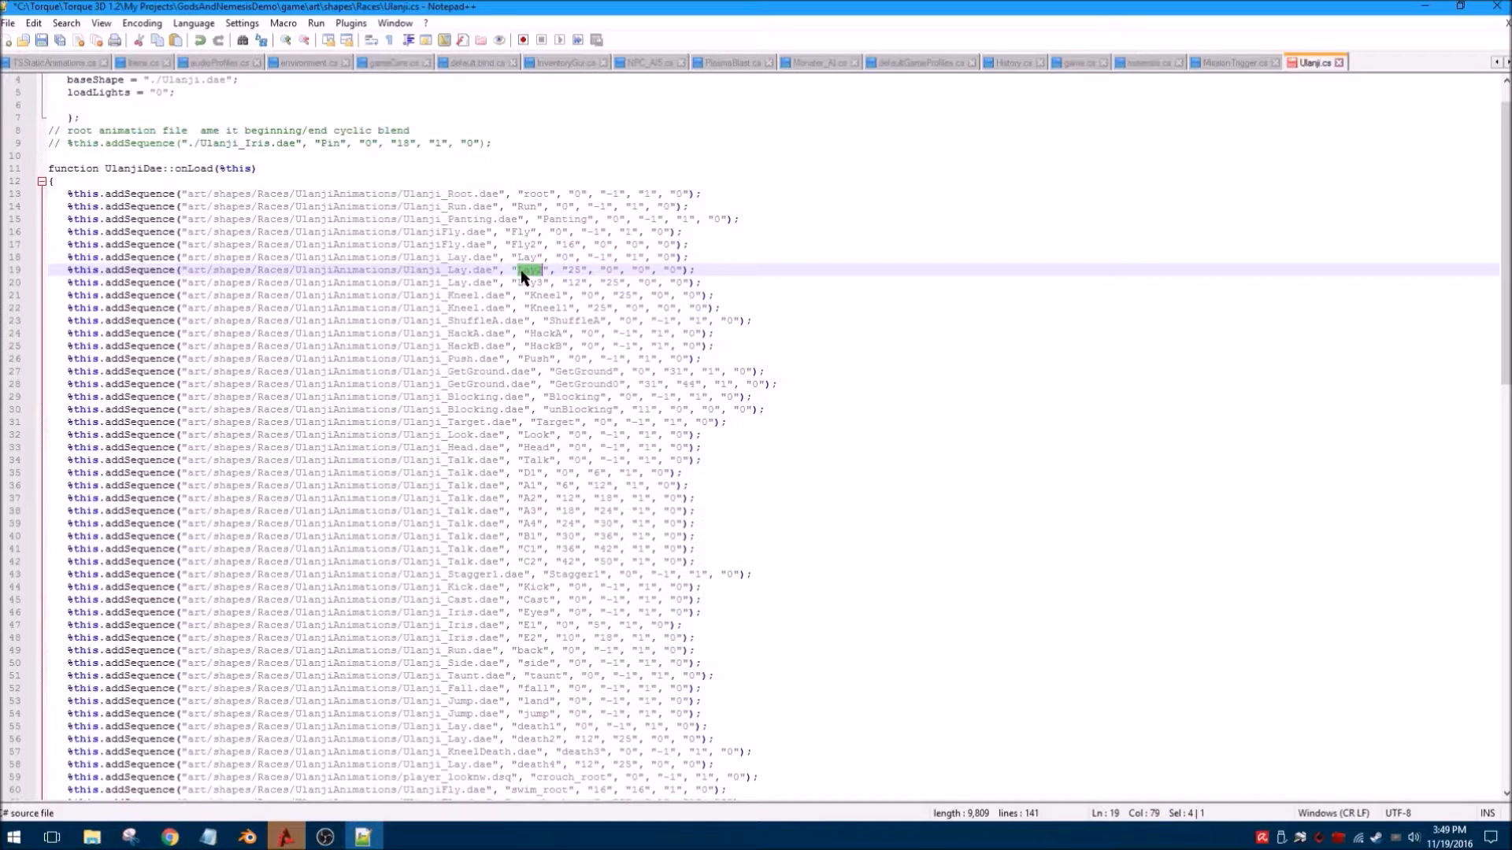
double_click(577, 269)
left_click_drag(523, 282, 545, 282)
left_click(580, 283)
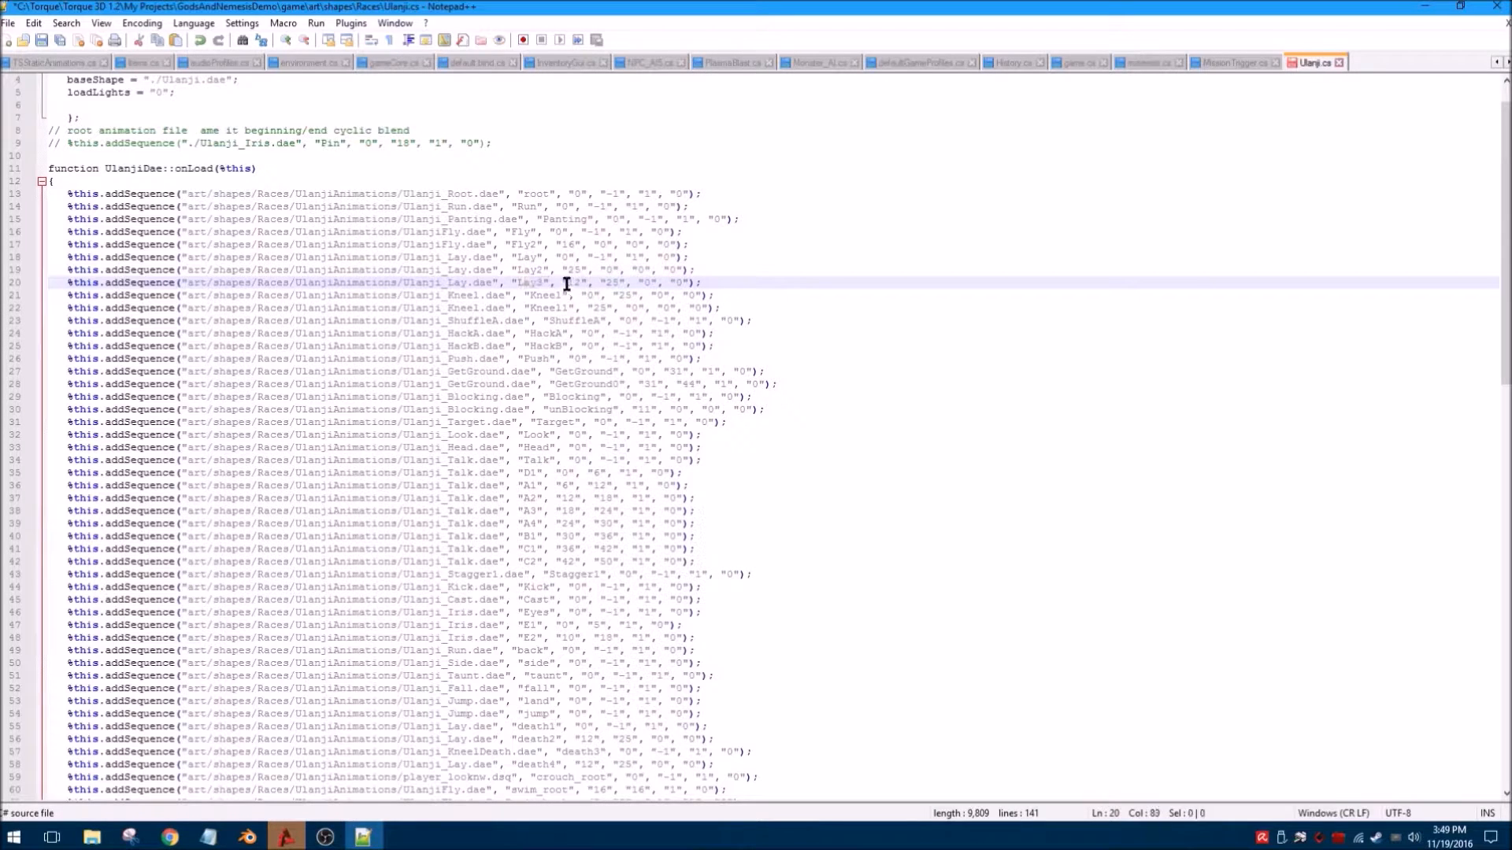
left_click_drag(604, 282, 625, 281)
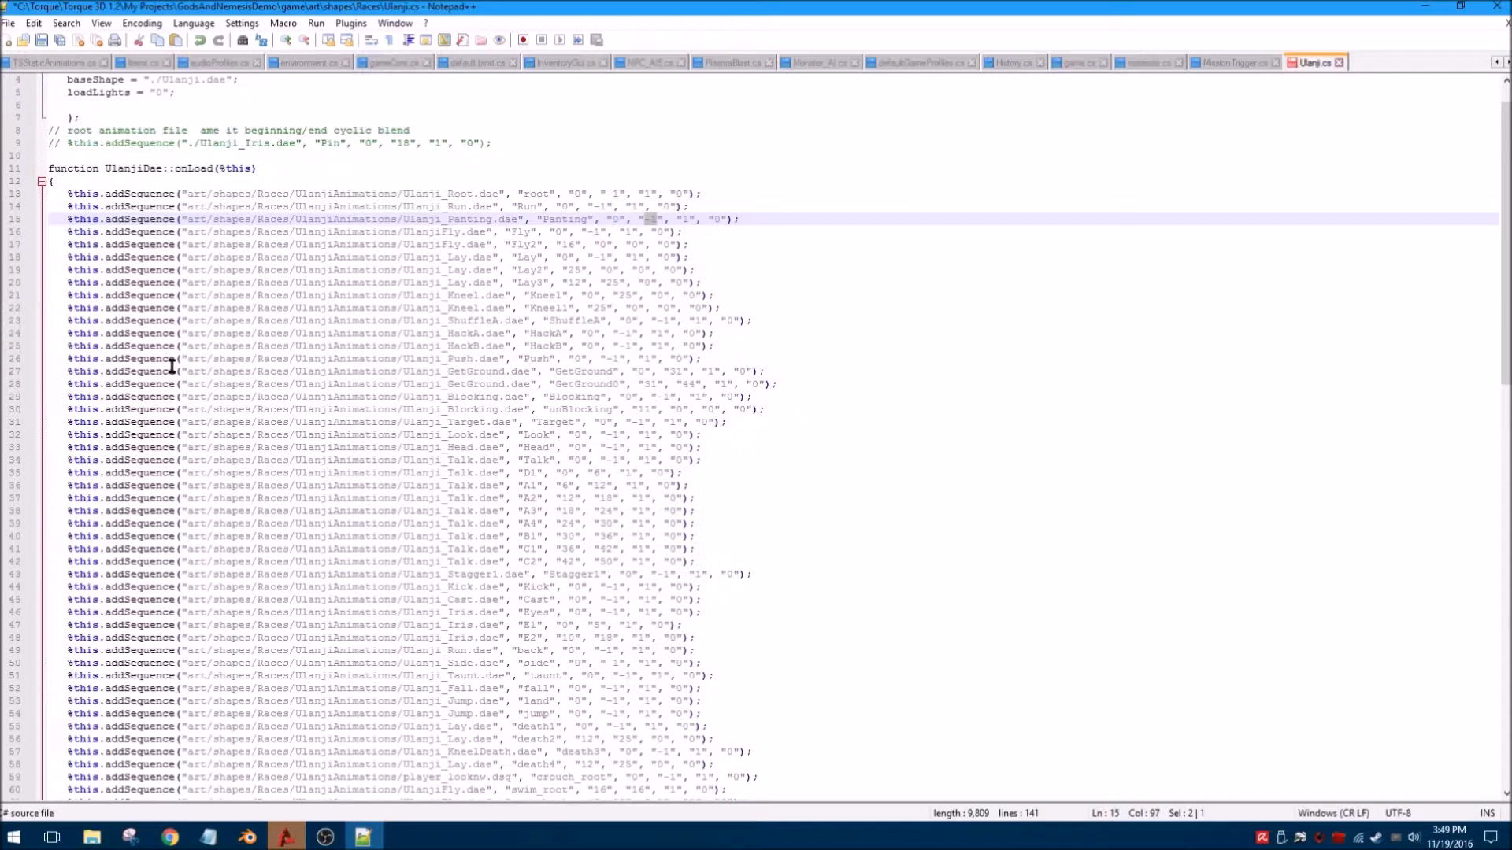
scroll(170, 366, "down", 20)
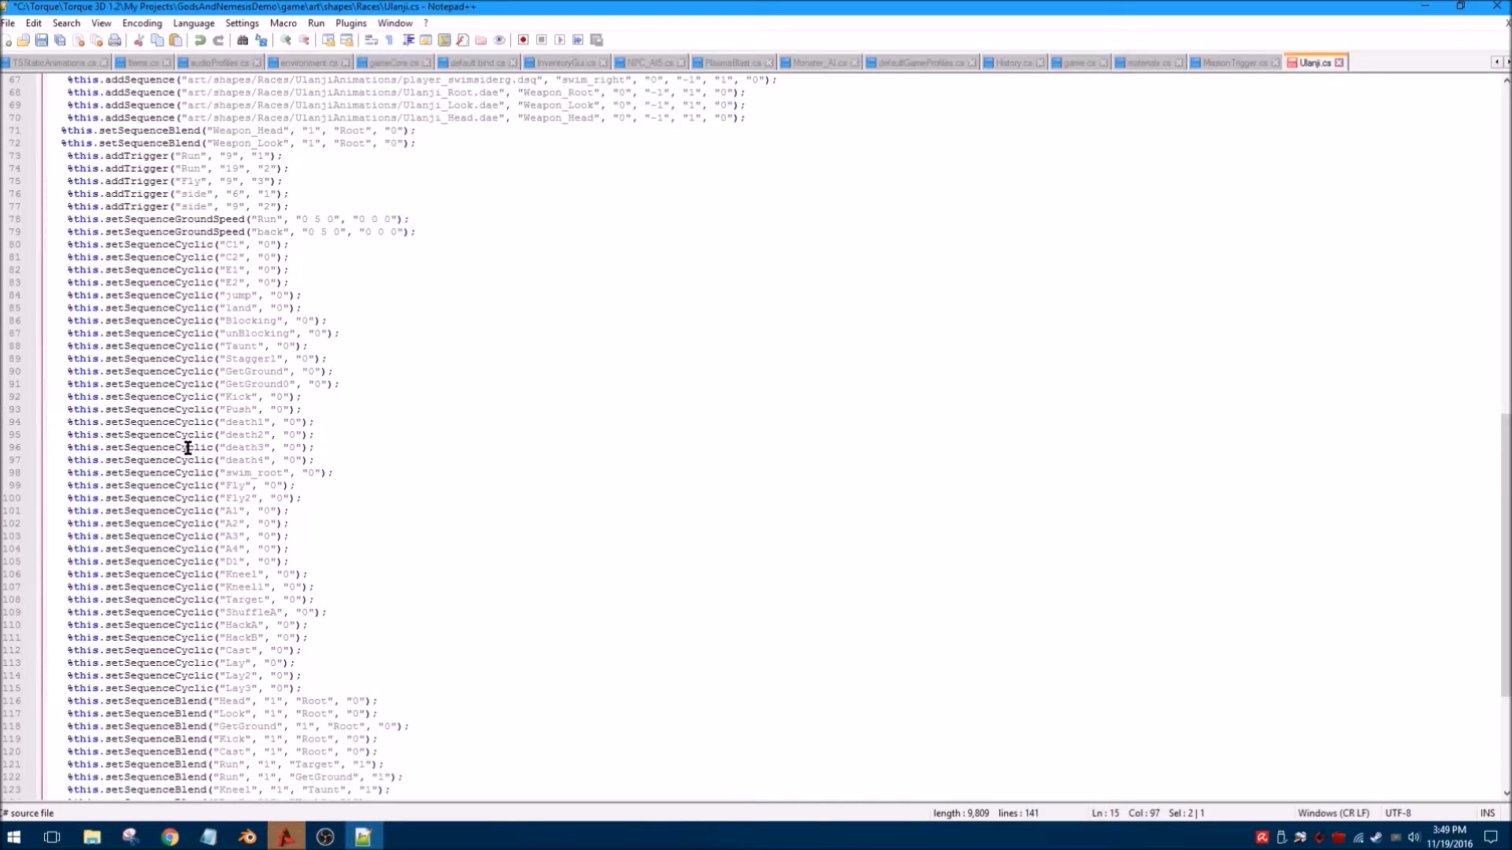
scroll(187, 448, "down", 5)
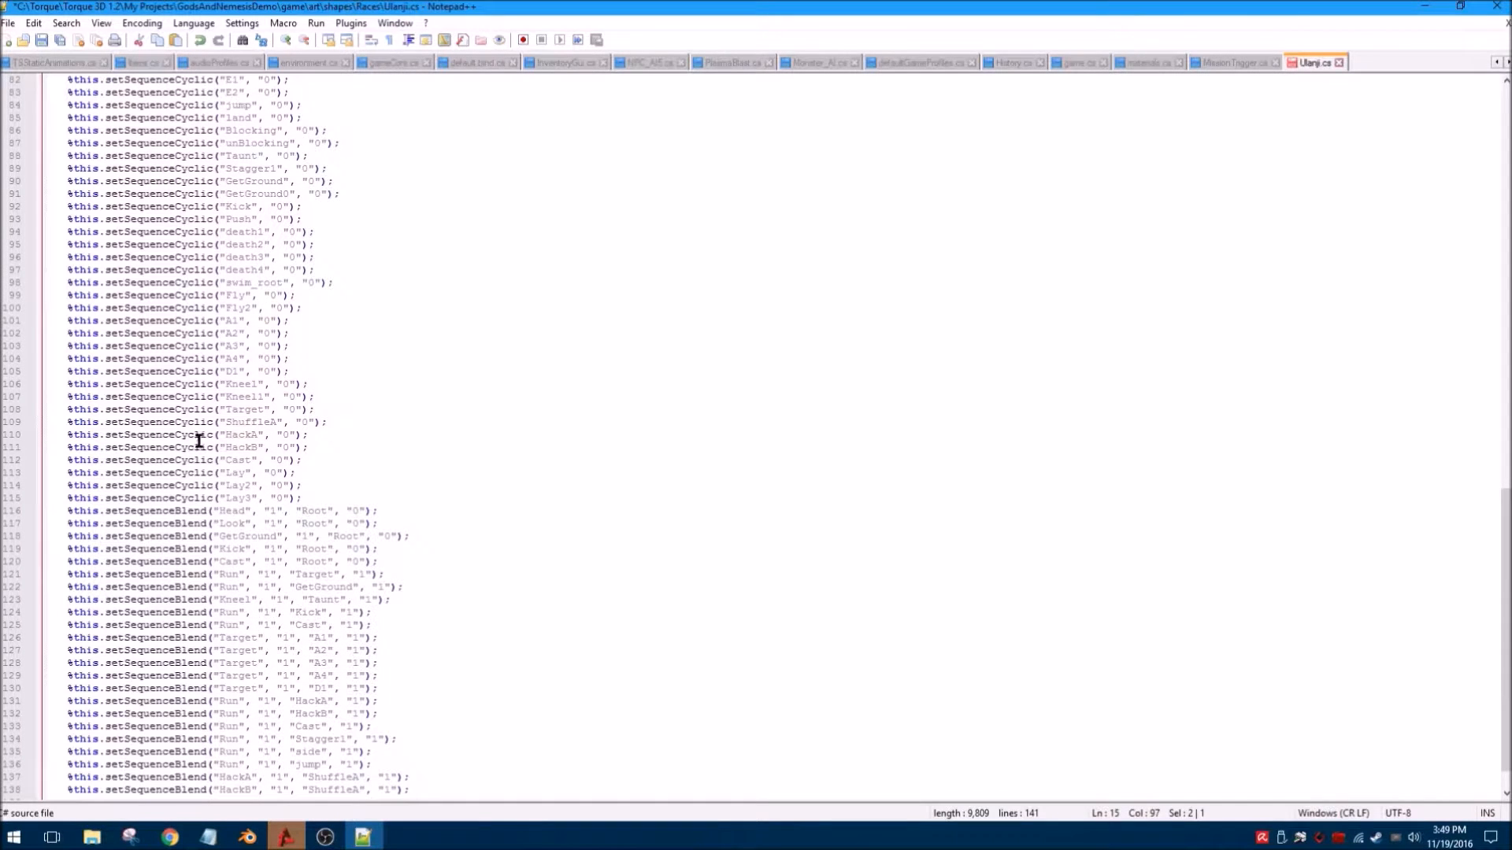
scroll(202, 427, "up", 7)
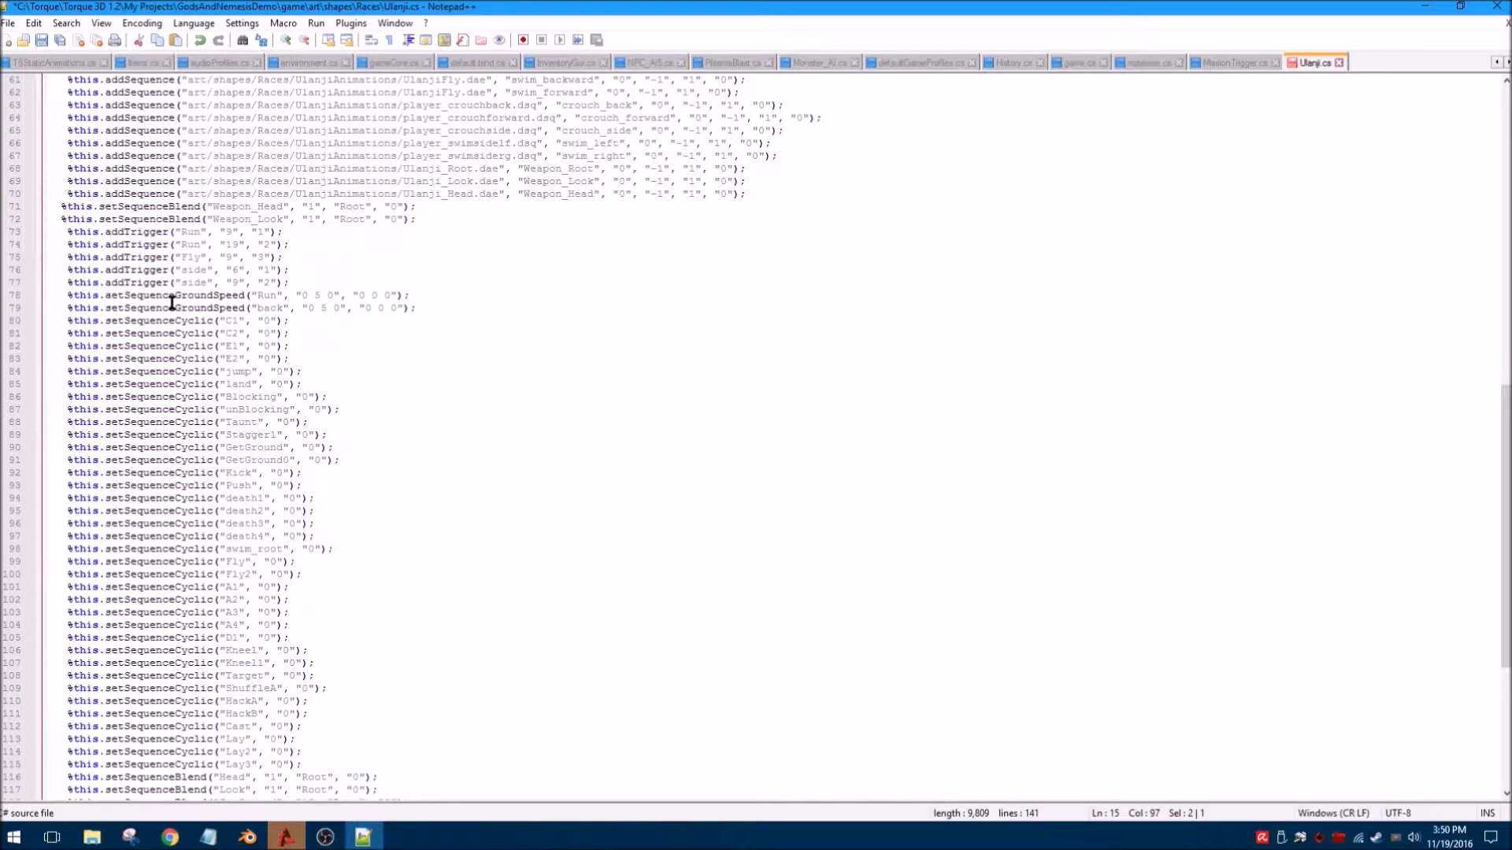
left_click_drag(302, 297, 364, 297)
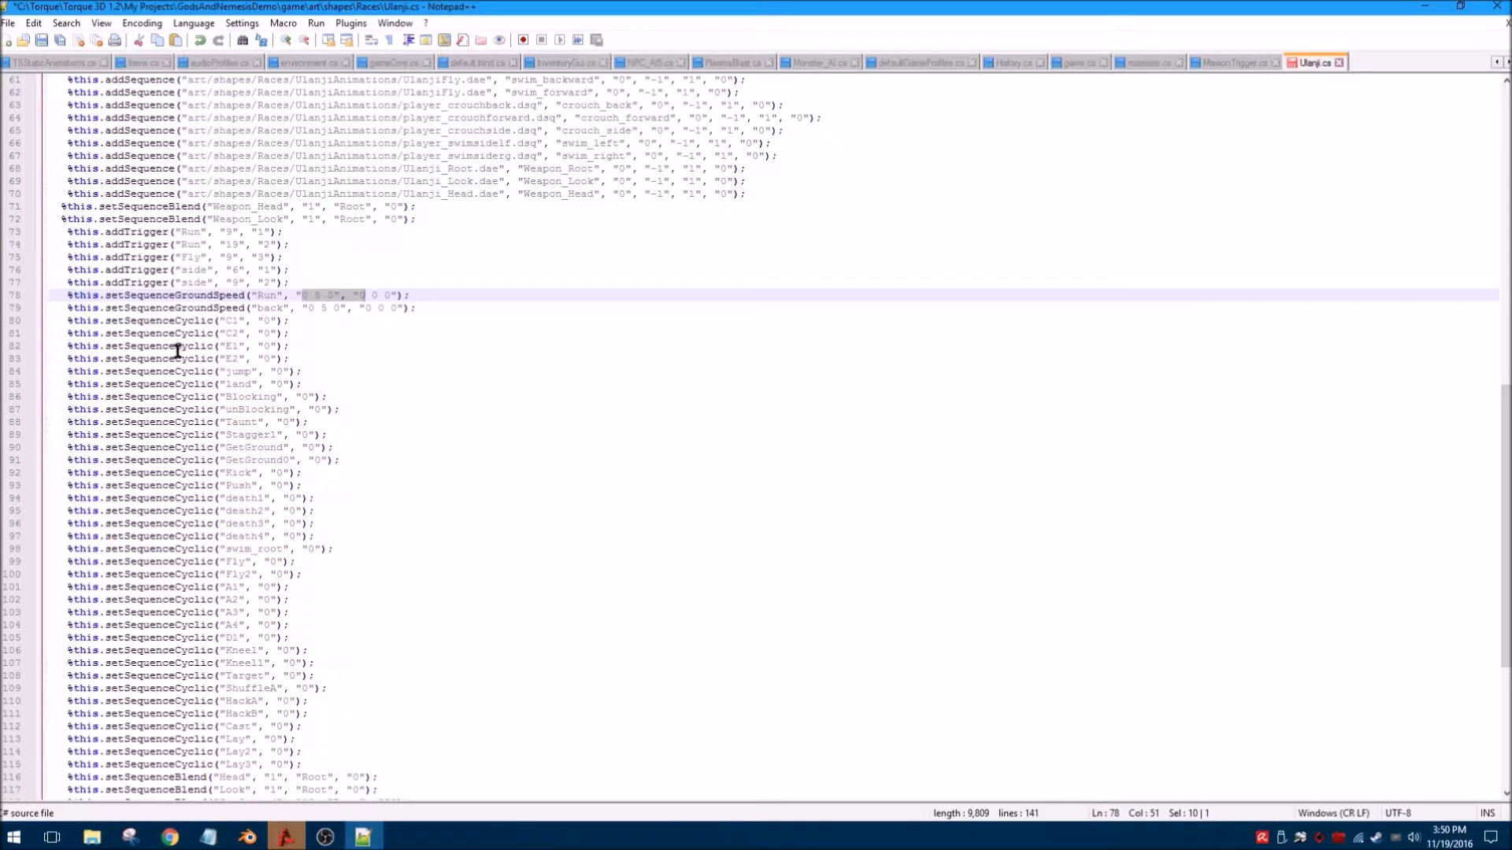
Insert a new line above the C1 setSequenceCyclic line and paste a copy of that line into it.
left_click(111, 325)
left_click(67, 324)
key("Return")
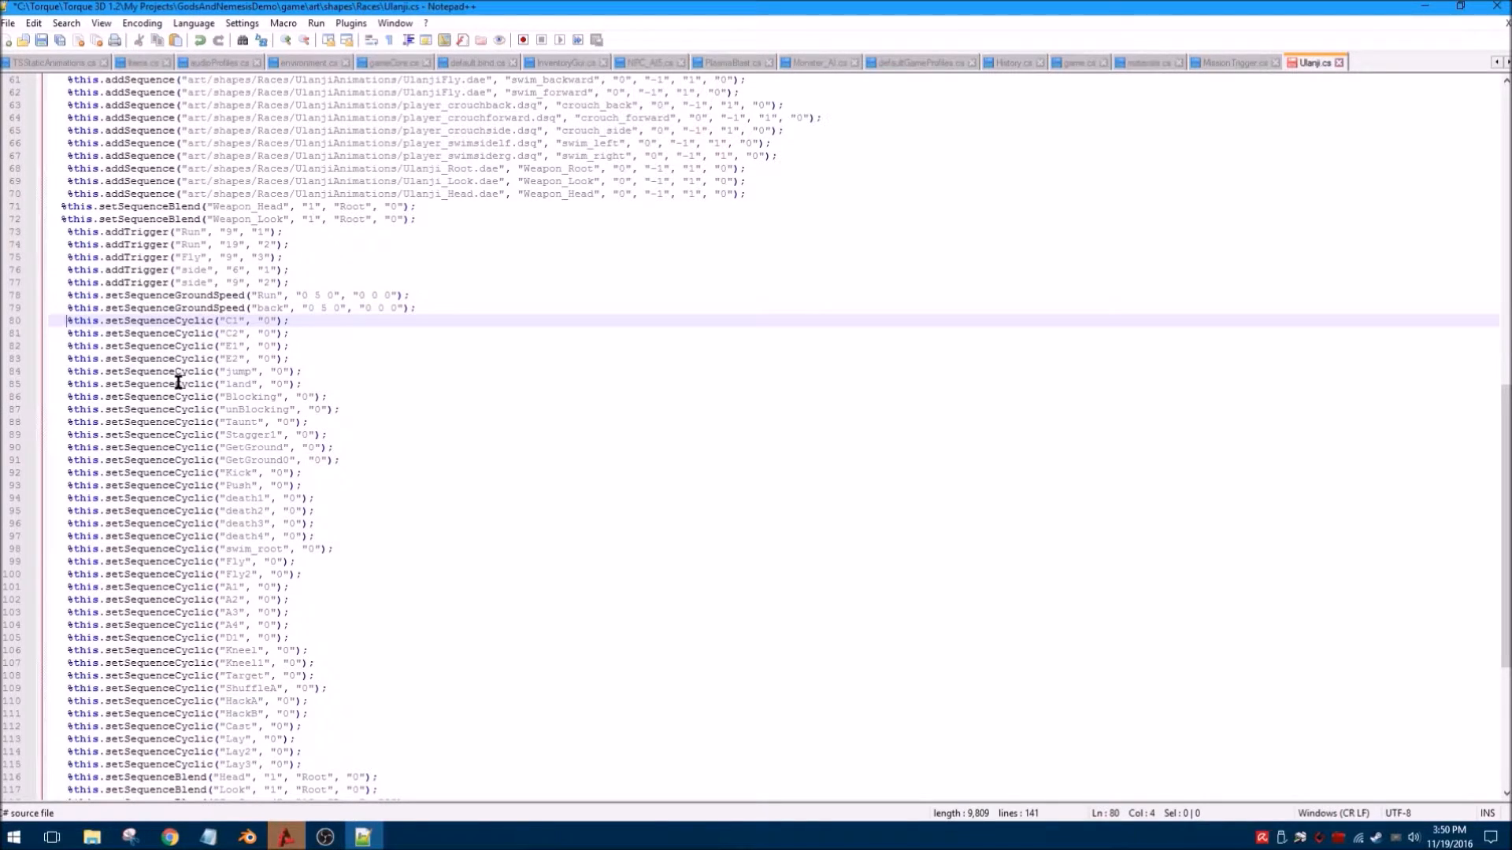
left_click_drag(65, 333, 328, 334)
key("ctrl+c")
left_click(79, 321)
key("ctrl+v")
Change the sequence name in the pasted setSequenceCyclic line to "Panting" and select its cyclic value.
double_click(231, 320)
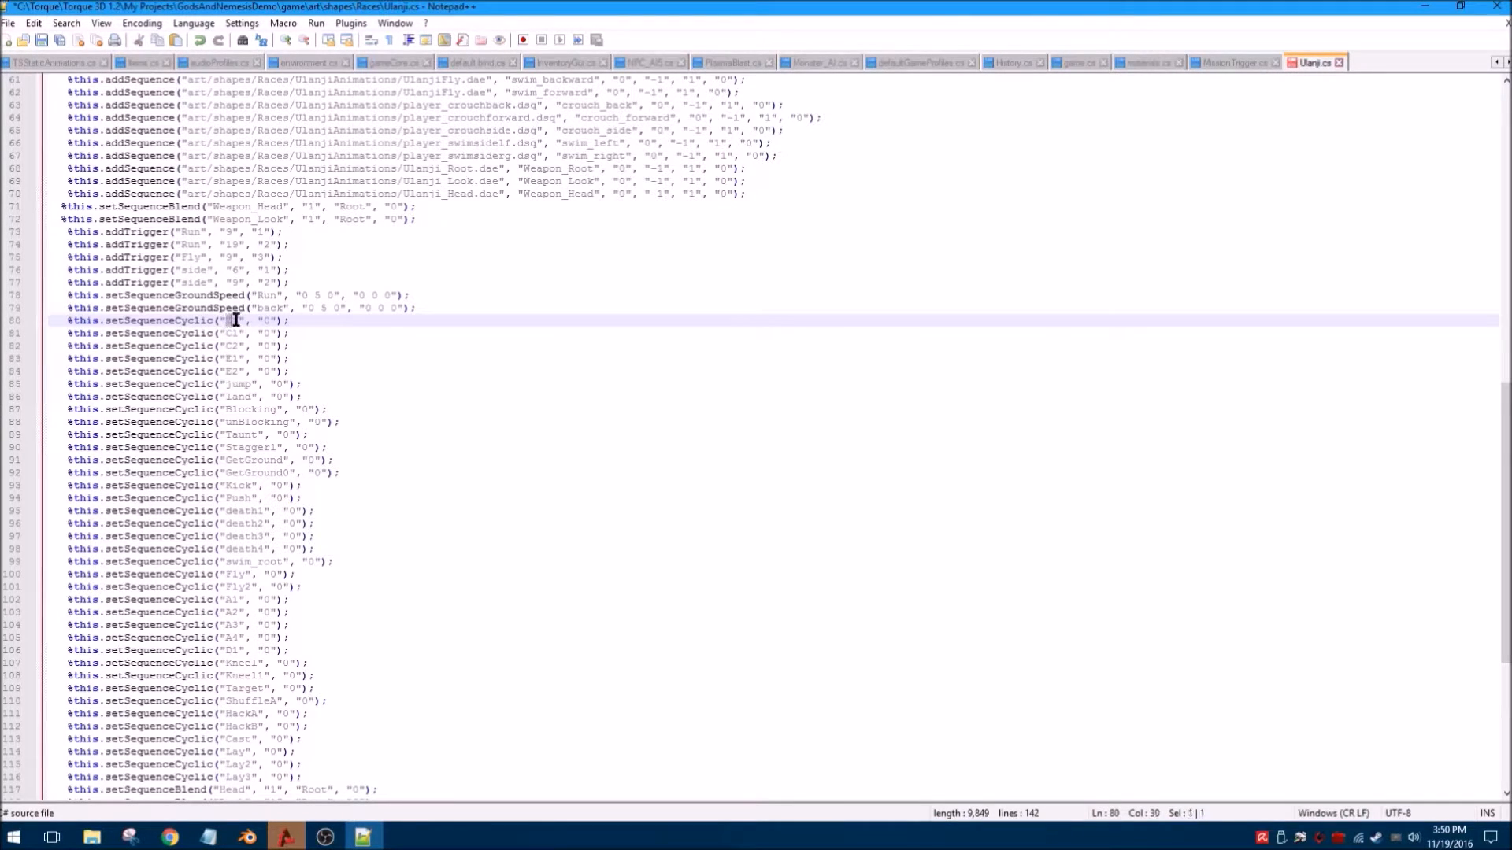
type("Panting")
key("Right")
key("Right")
key("Right")
key("Right")
key("Right")
left_click(296, 309)
double_click(299, 320)
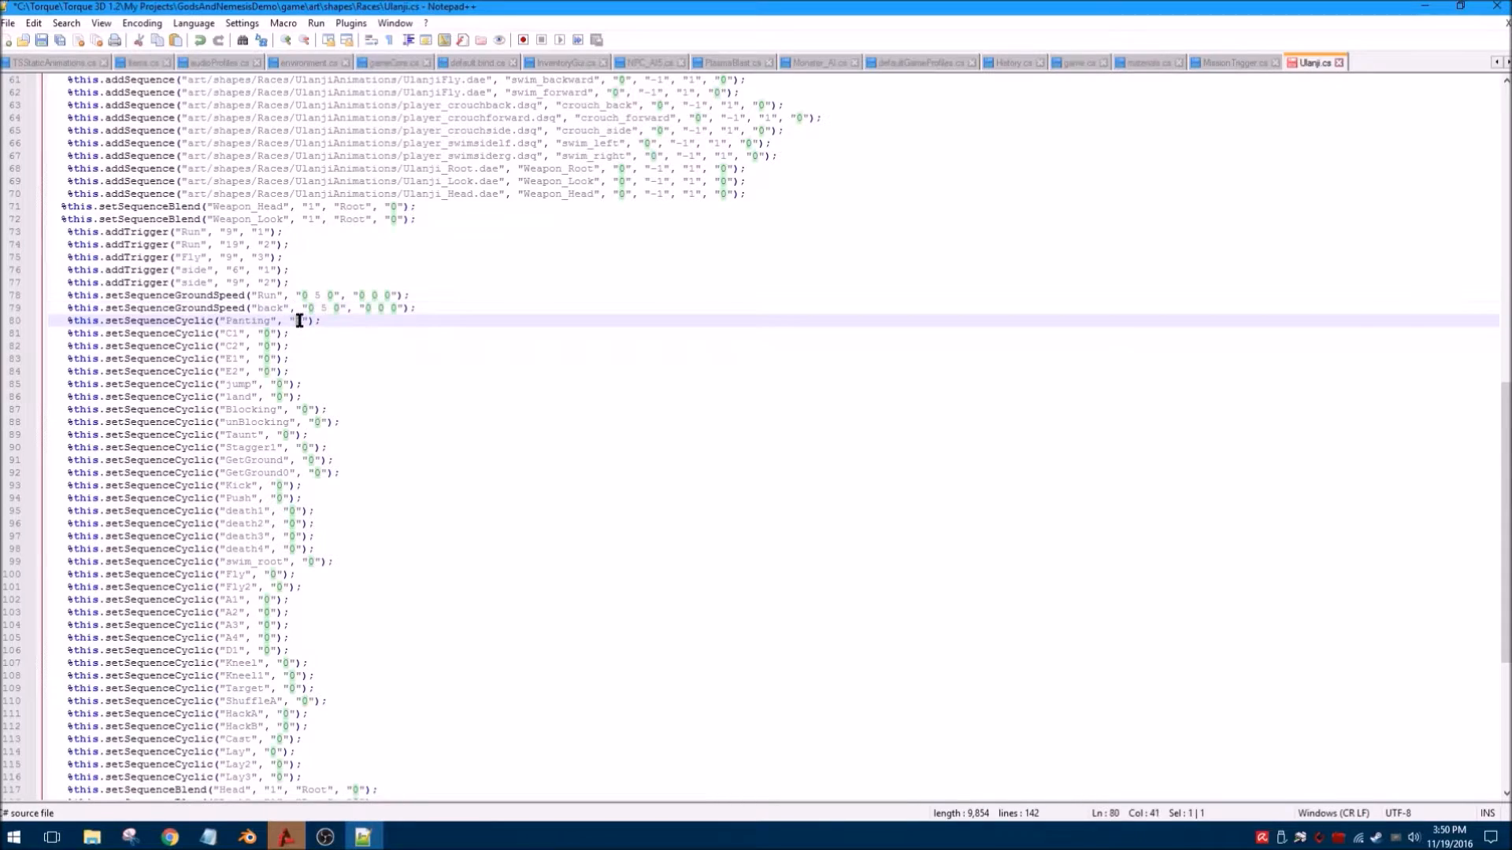
Save the changes to Ulanji.cs with the cyclic value of the Panting line left as it is.
left_click(214, 331)
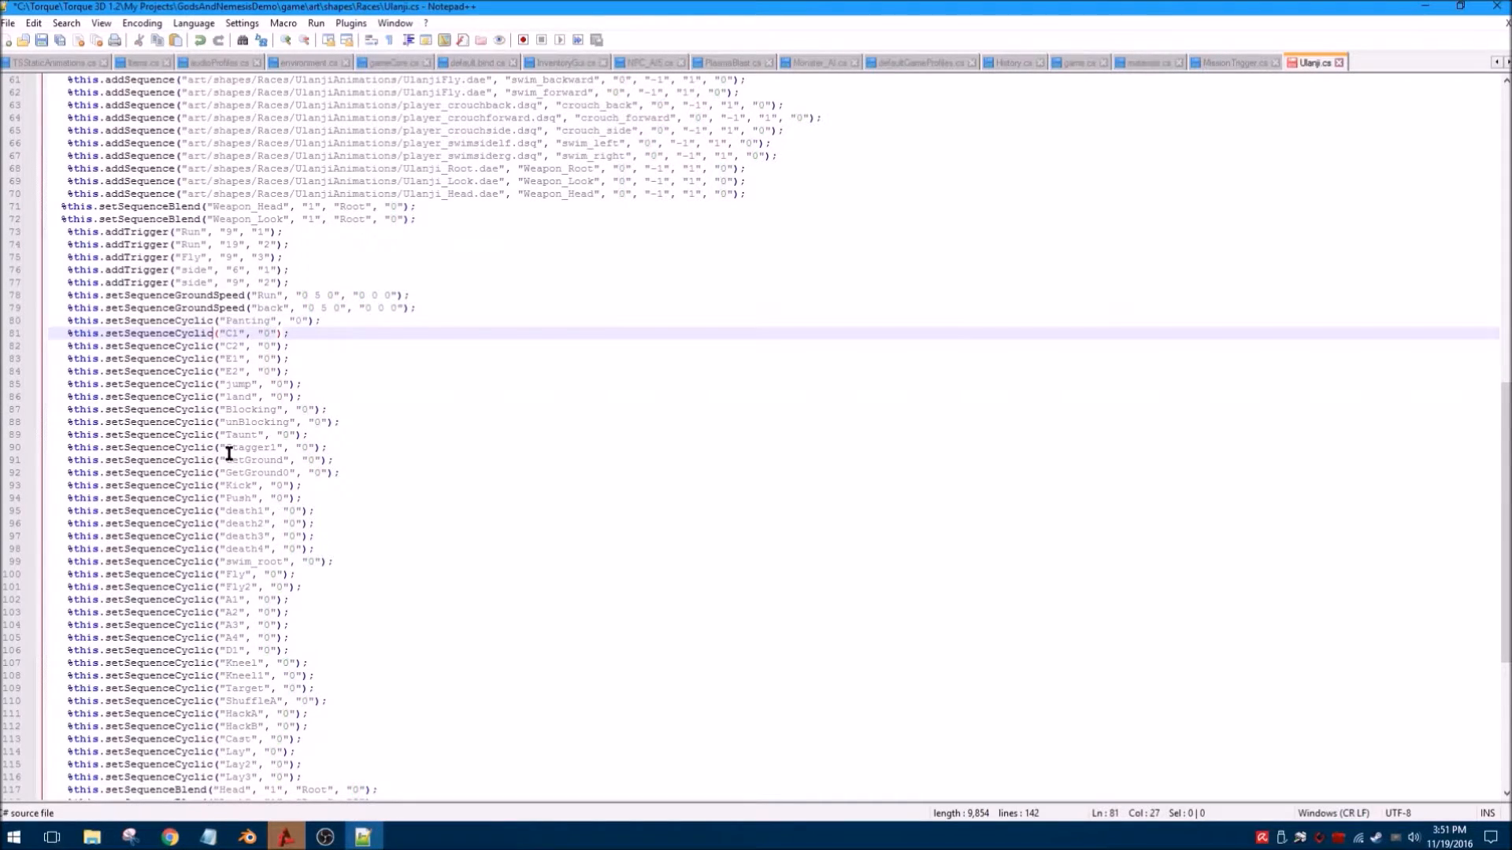
scroll(228, 453, "up", 5)
scroll(229, 454, "up", 15)
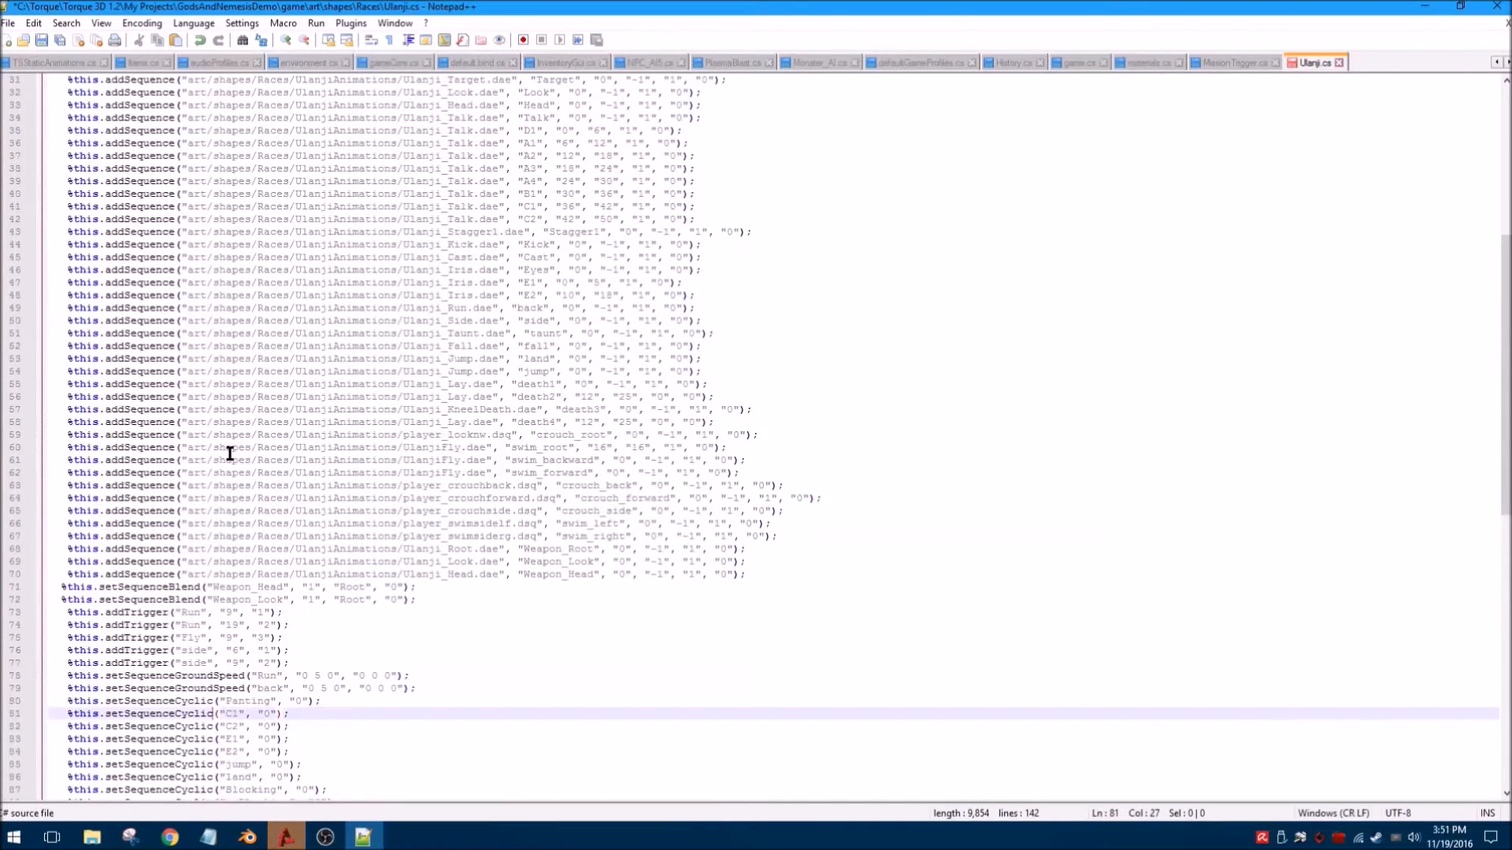
key("ctrl+s")
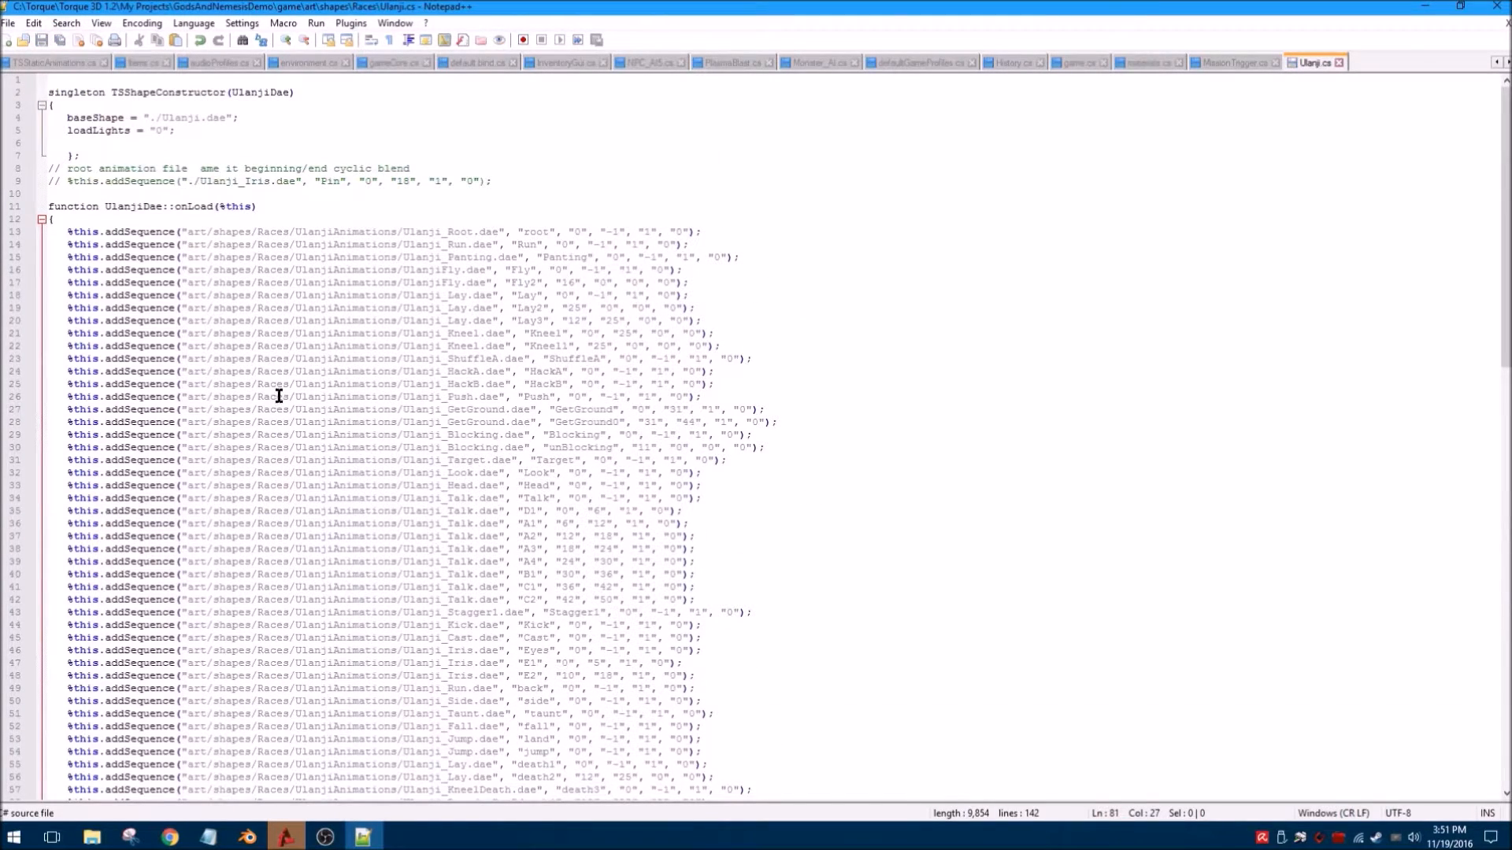
Review Ulanji.cs, examining the TSShapeConstructor name, the baseShape file name and the sequence, cyclic and blend calls.
scroll(280, 395, "down", 7)
scroll(281, 389, "down", 6)
scroll(282, 389, "up", 13)
scroll(315, 488, "down", 8)
scroll(263, 459, "up", 8)
left_click_drag(231, 92, 283, 93)
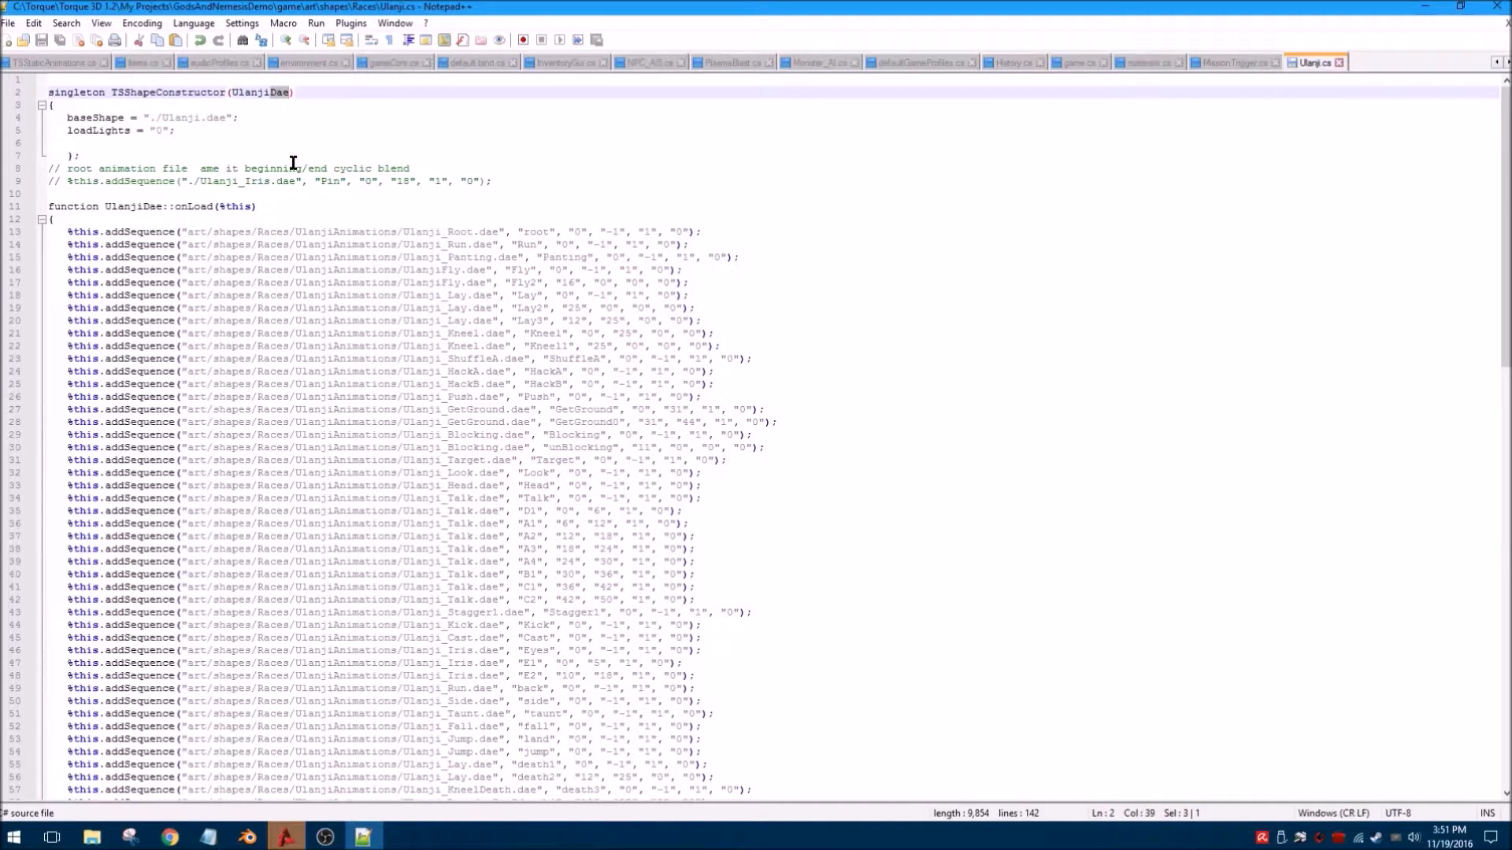
left_click_drag(233, 92, 290, 93)
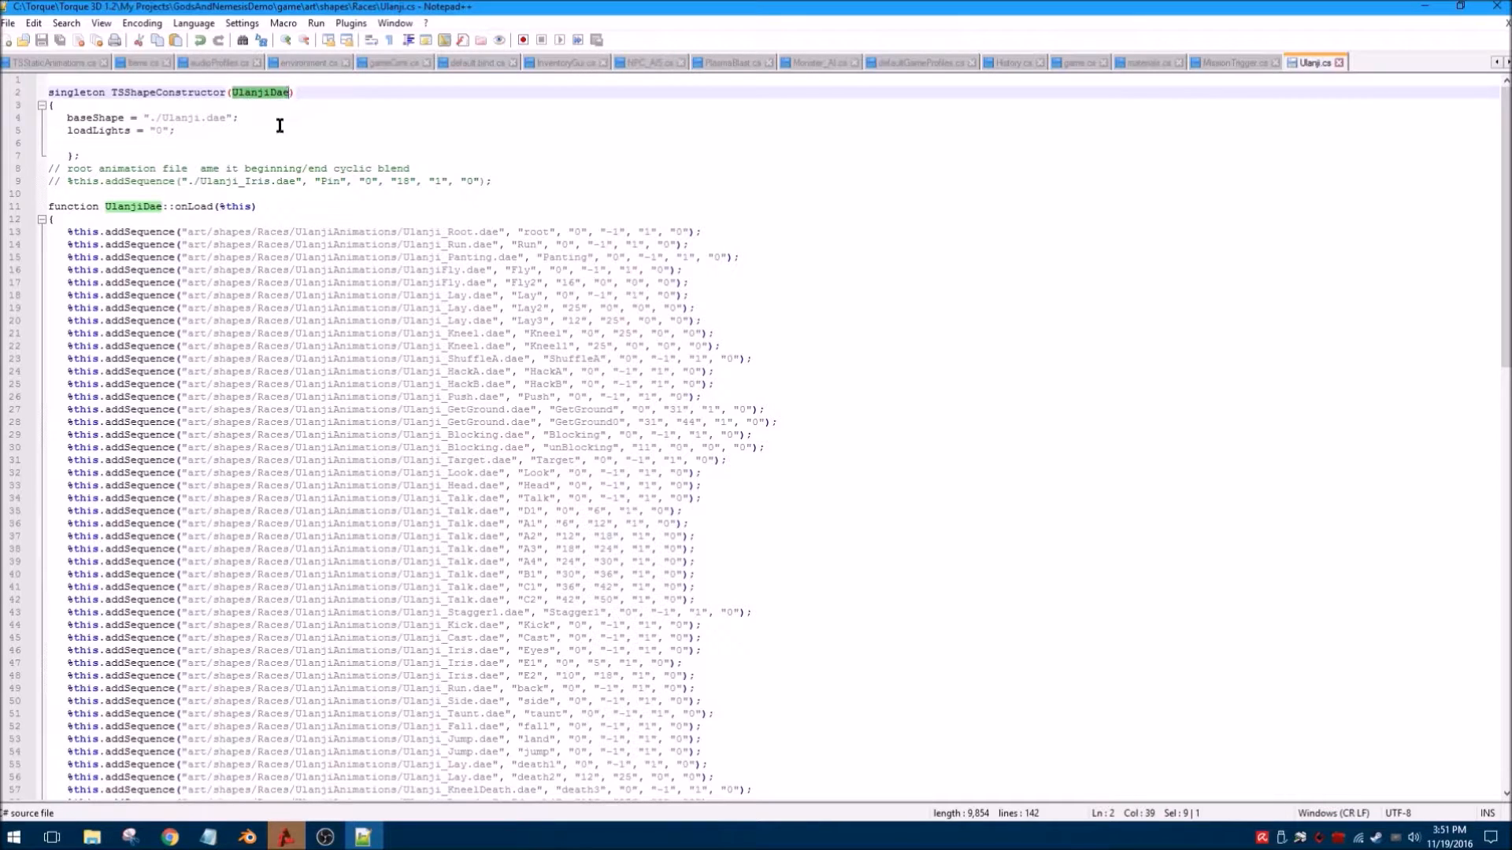
left_click_drag(202, 117, 162, 118)
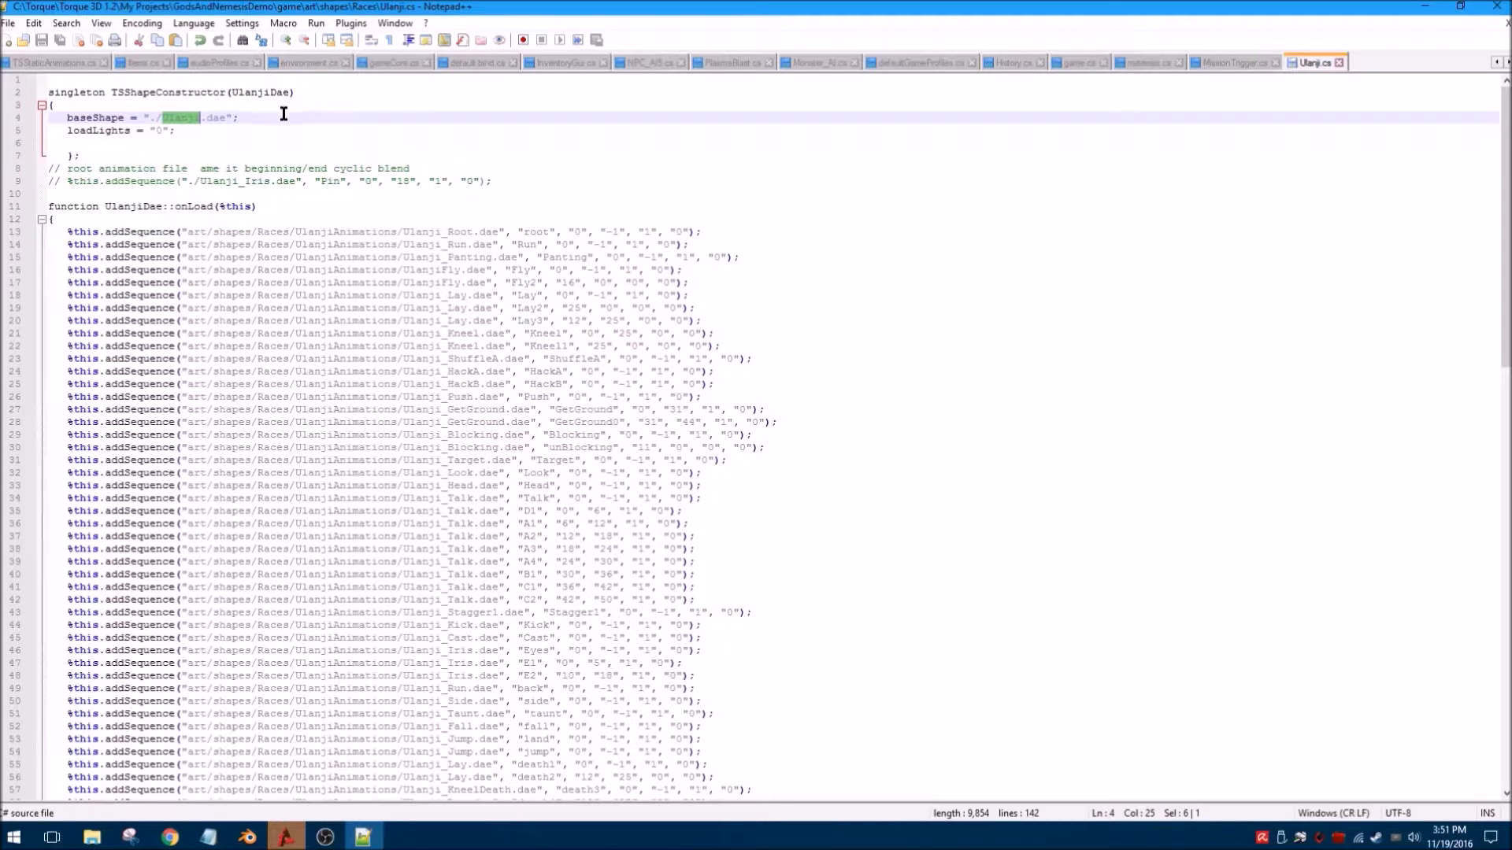
left_click_drag(270, 93, 290, 92)
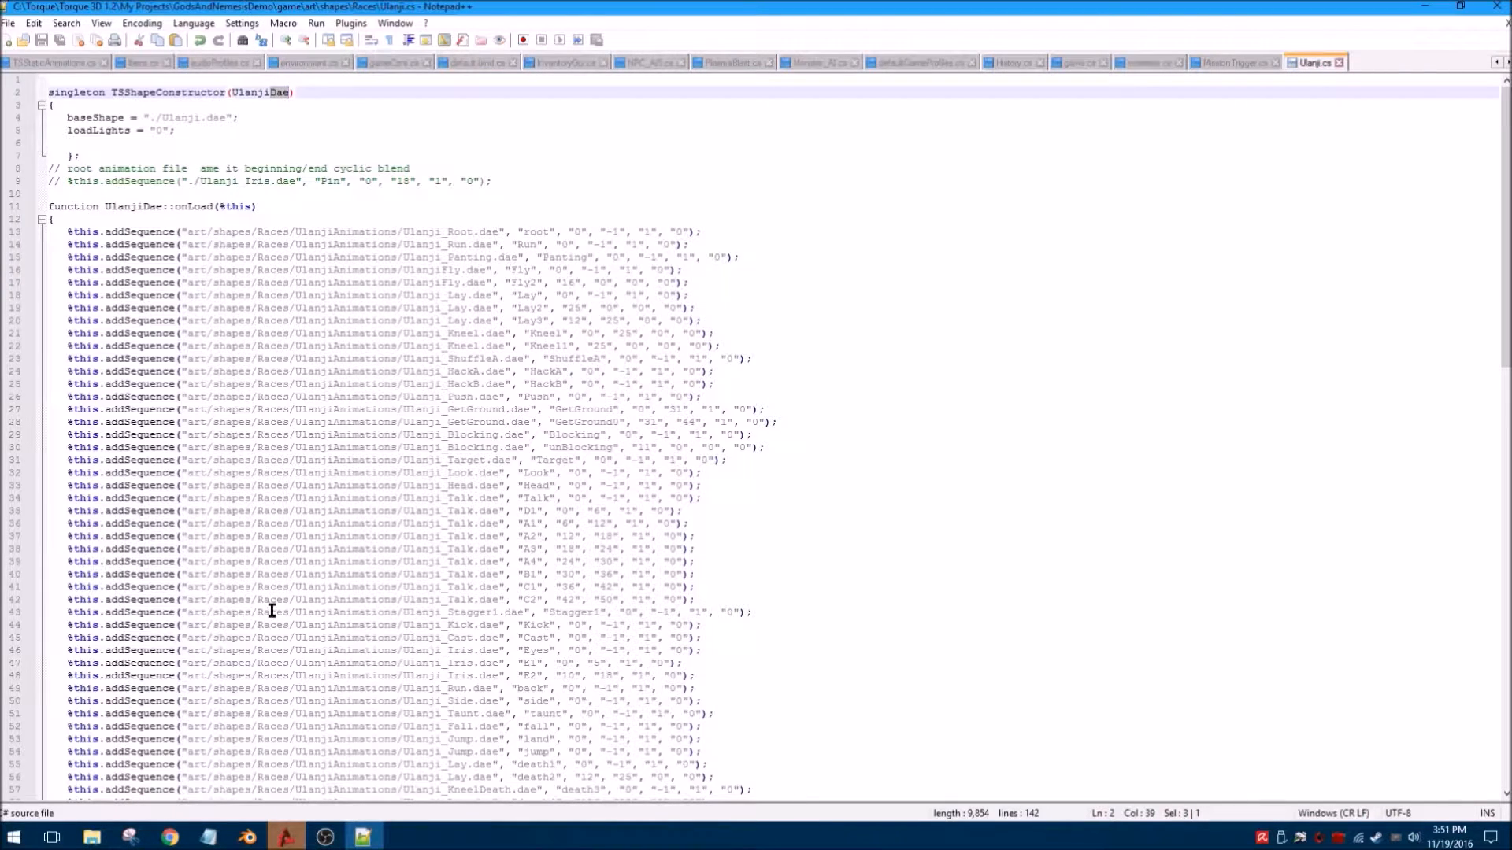
scroll(272, 611, "down", 17)
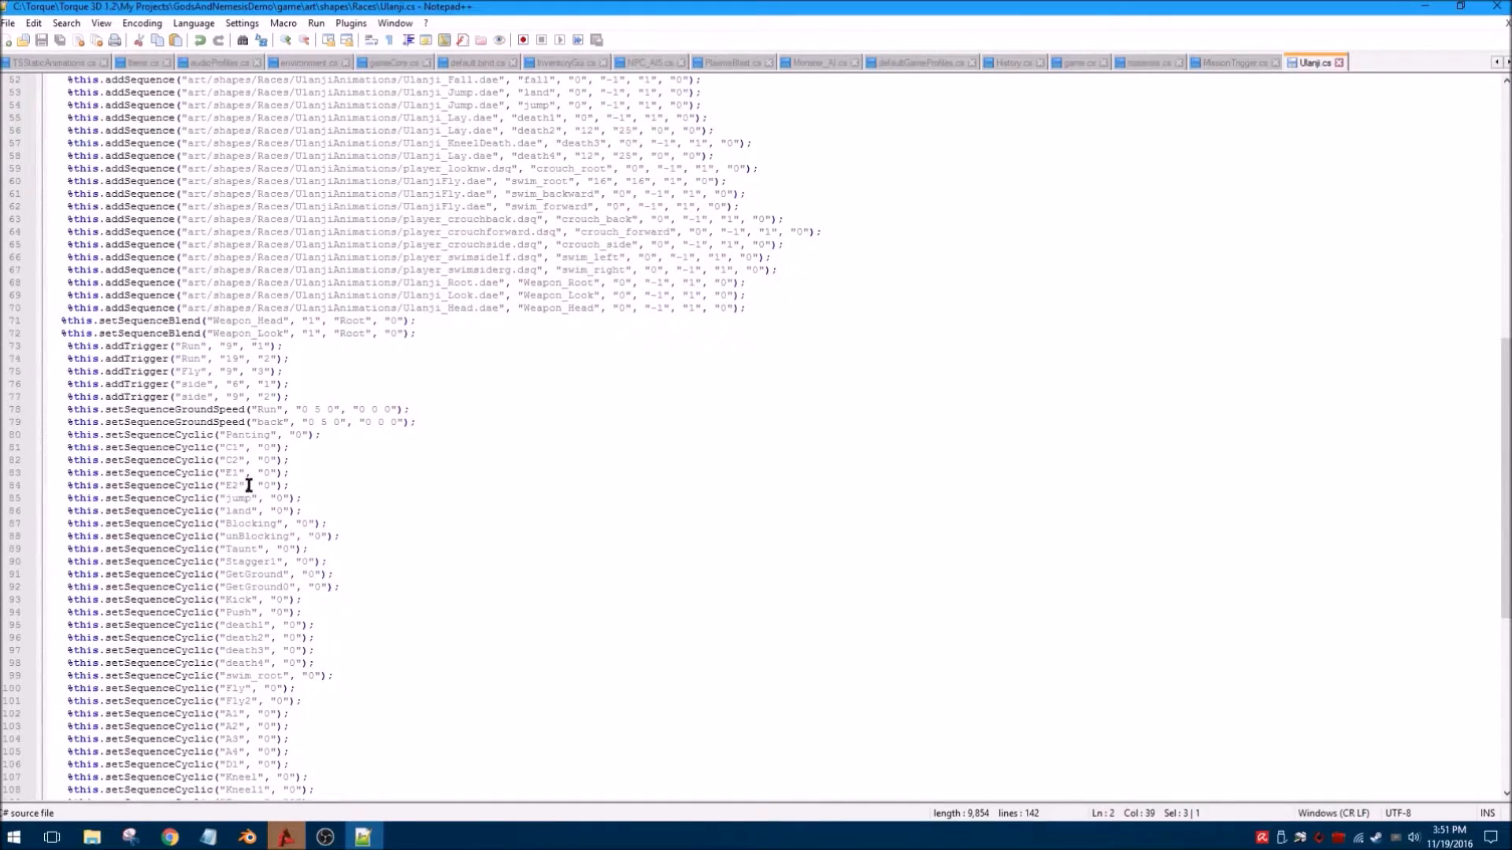
scroll(236, 561, "down", 6)
scroll(242, 396, "down", 6)
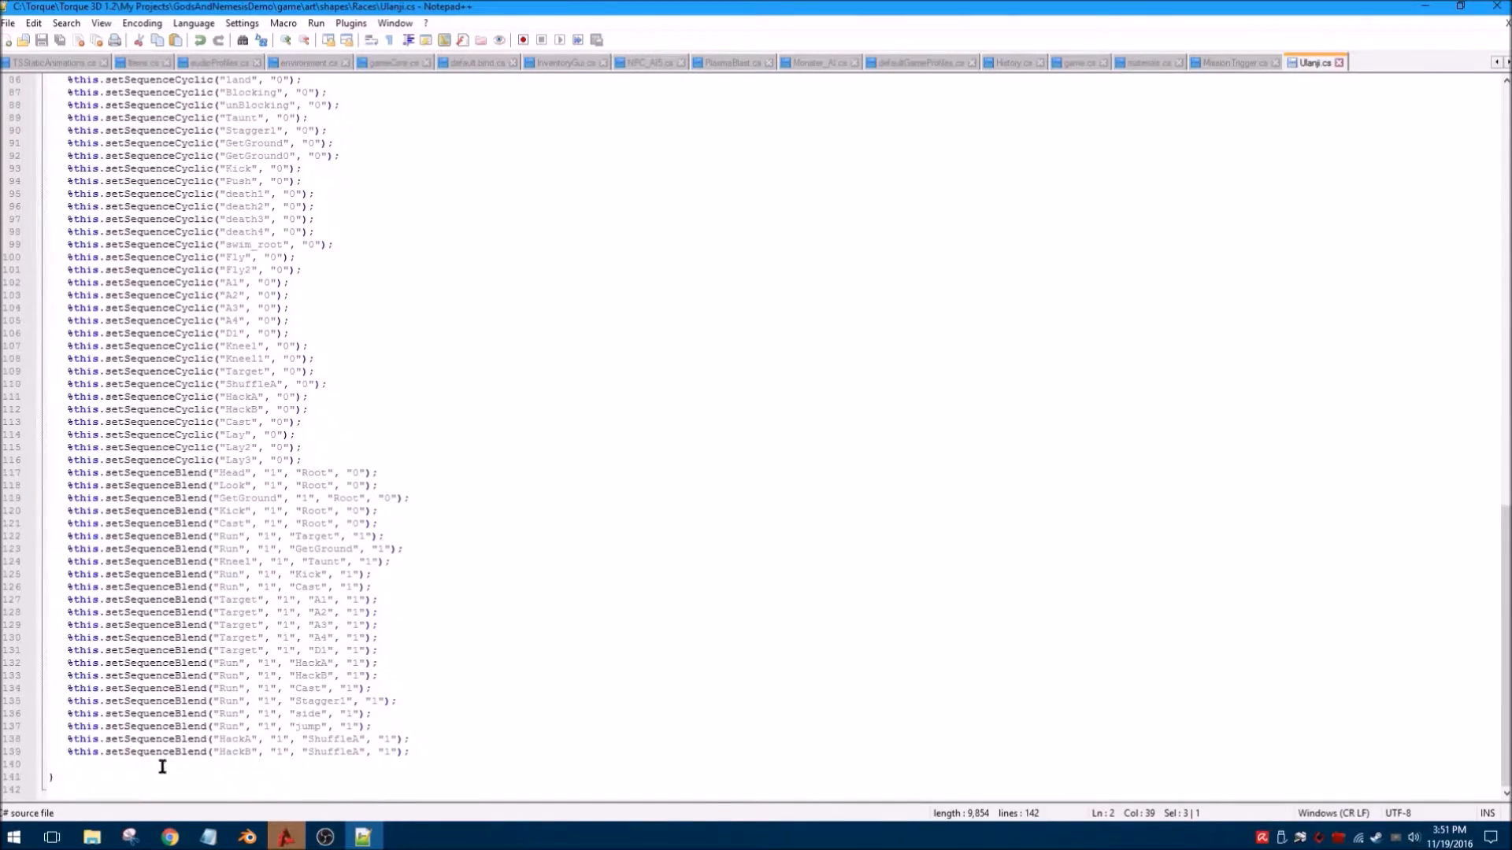
scroll(288, 555, "up", 9)
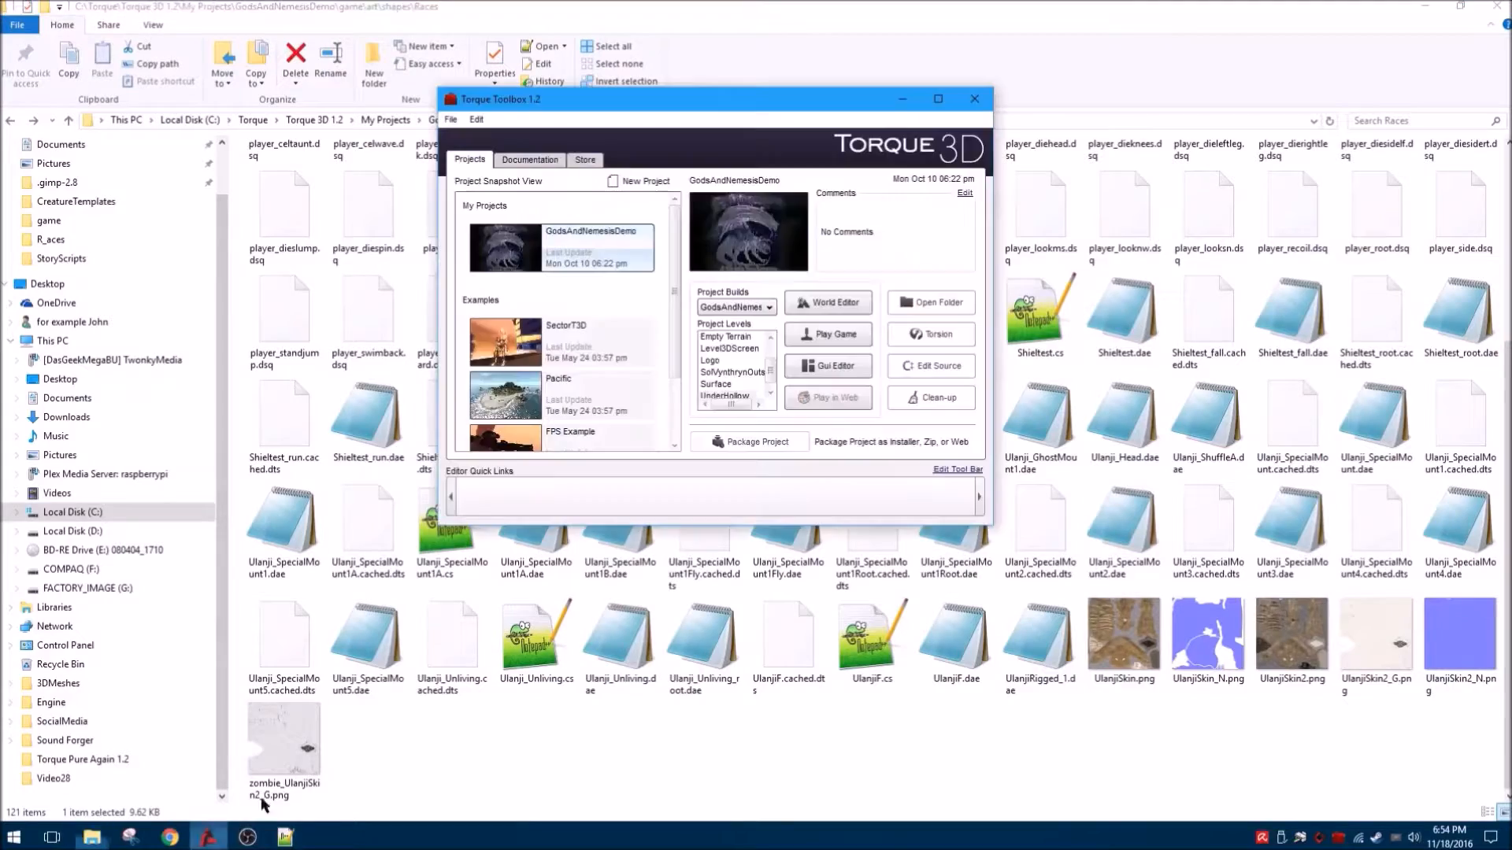
Switch to Torque Toolbox, open GodsAndNemesisDemo in the World Editor and move the SpawnSphere straight up, clear of the player character.
left_click(833, 304)
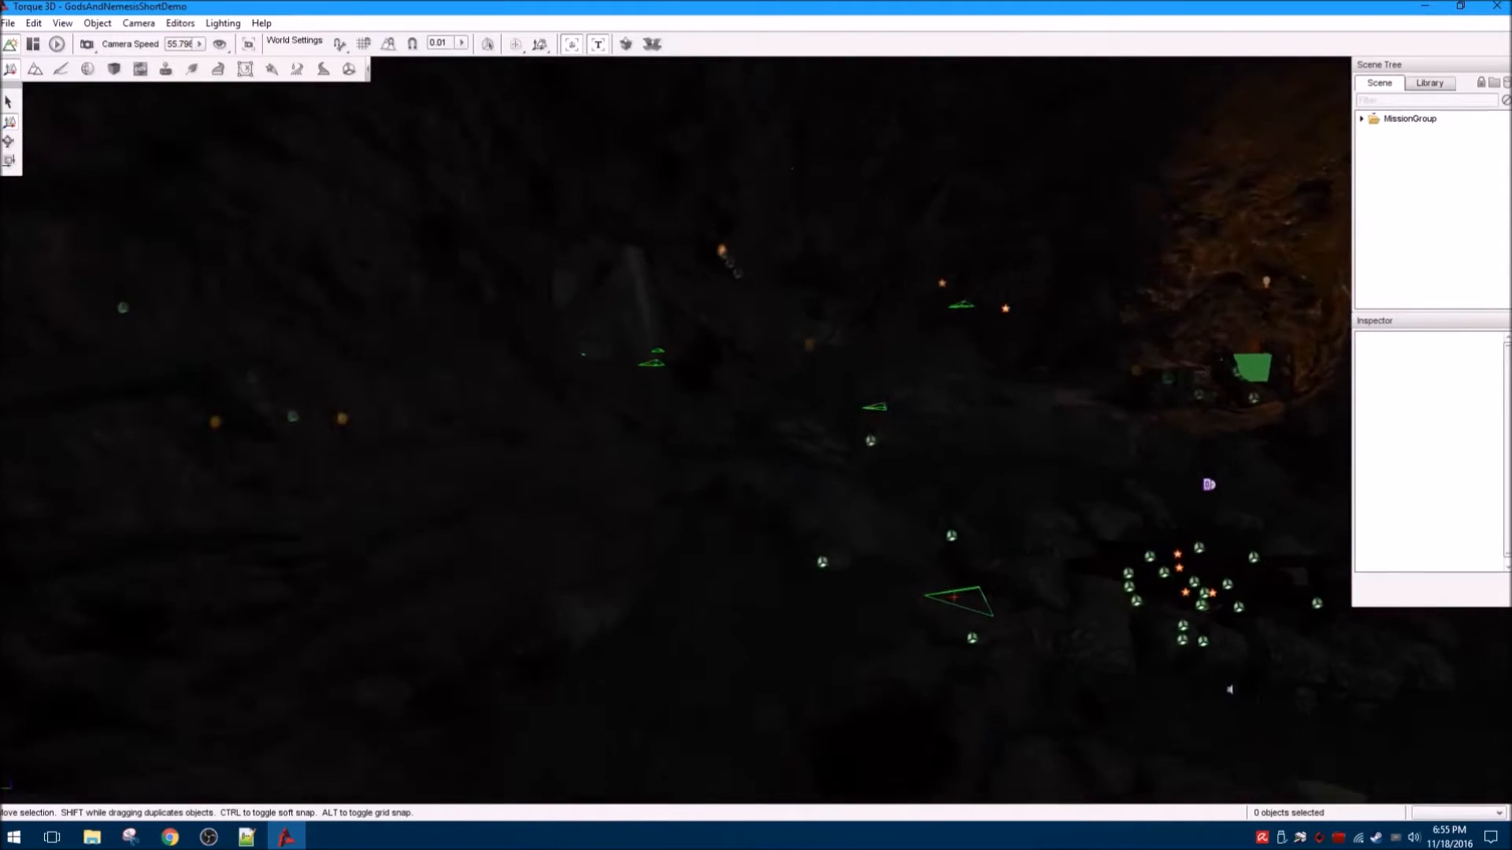
key("w")
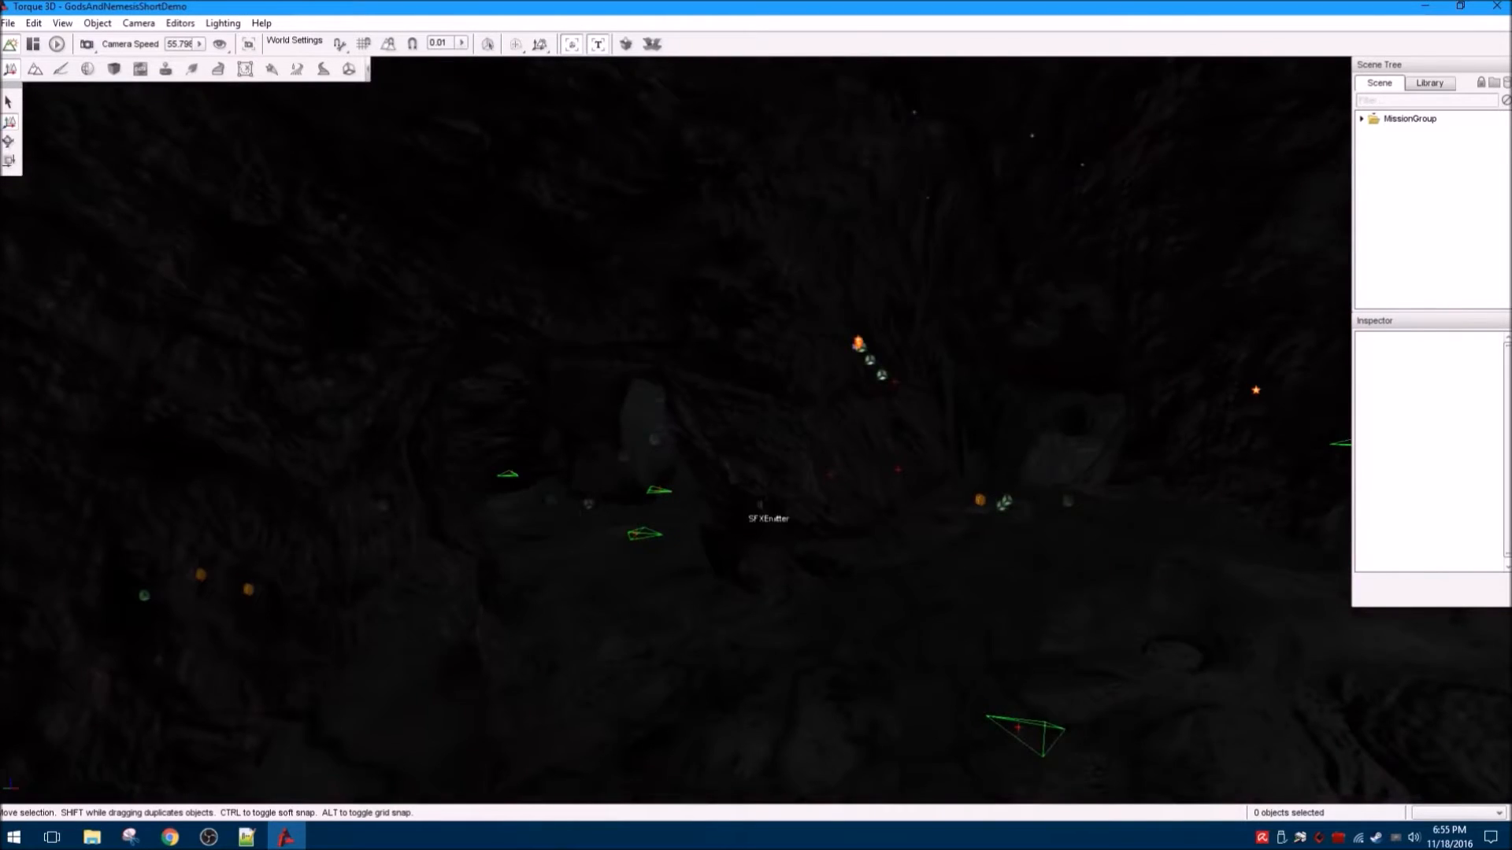
key("w")
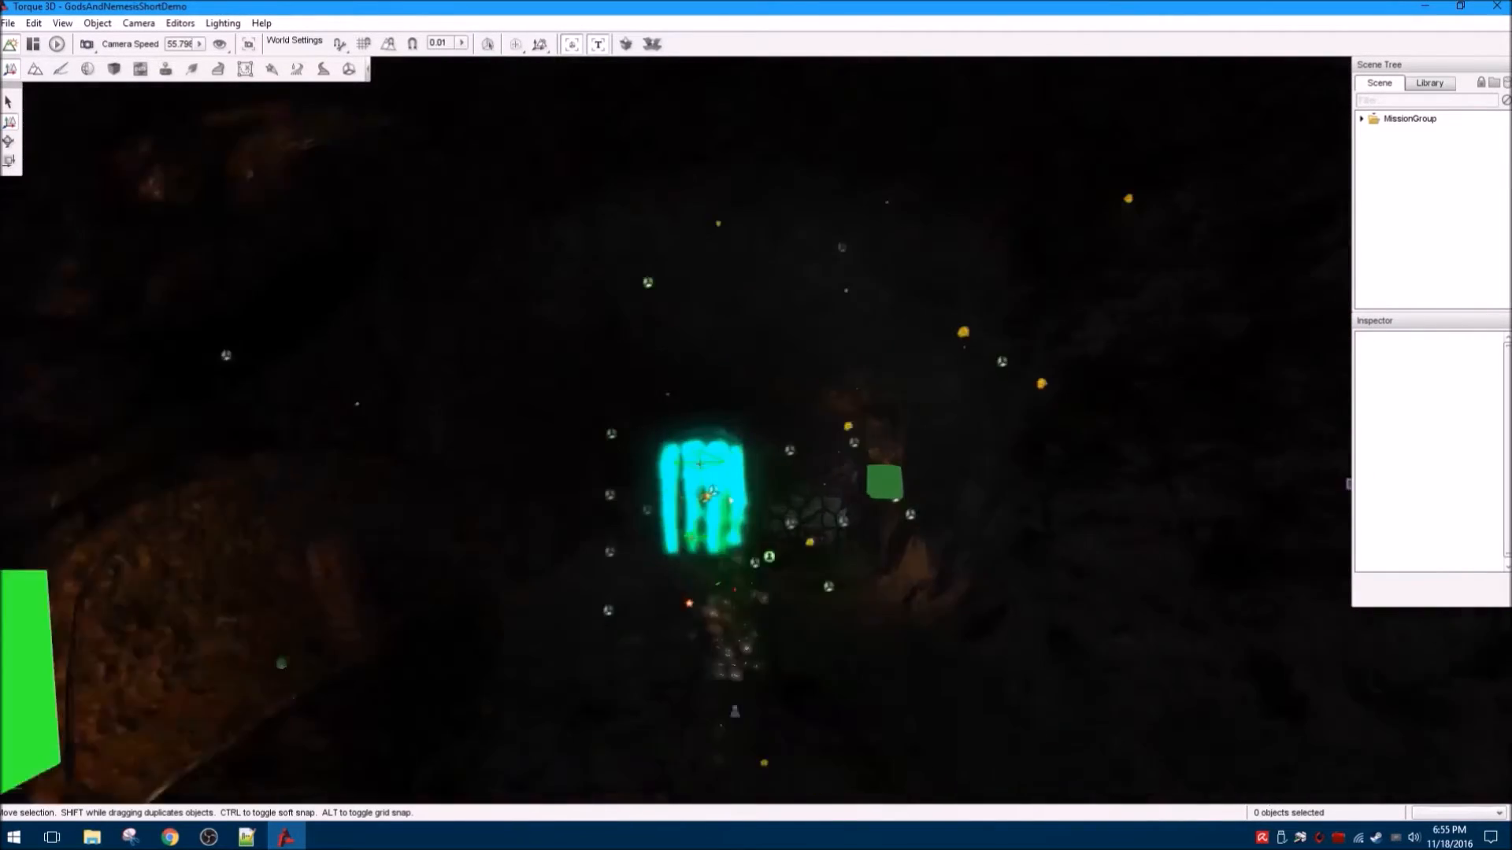
key("s")
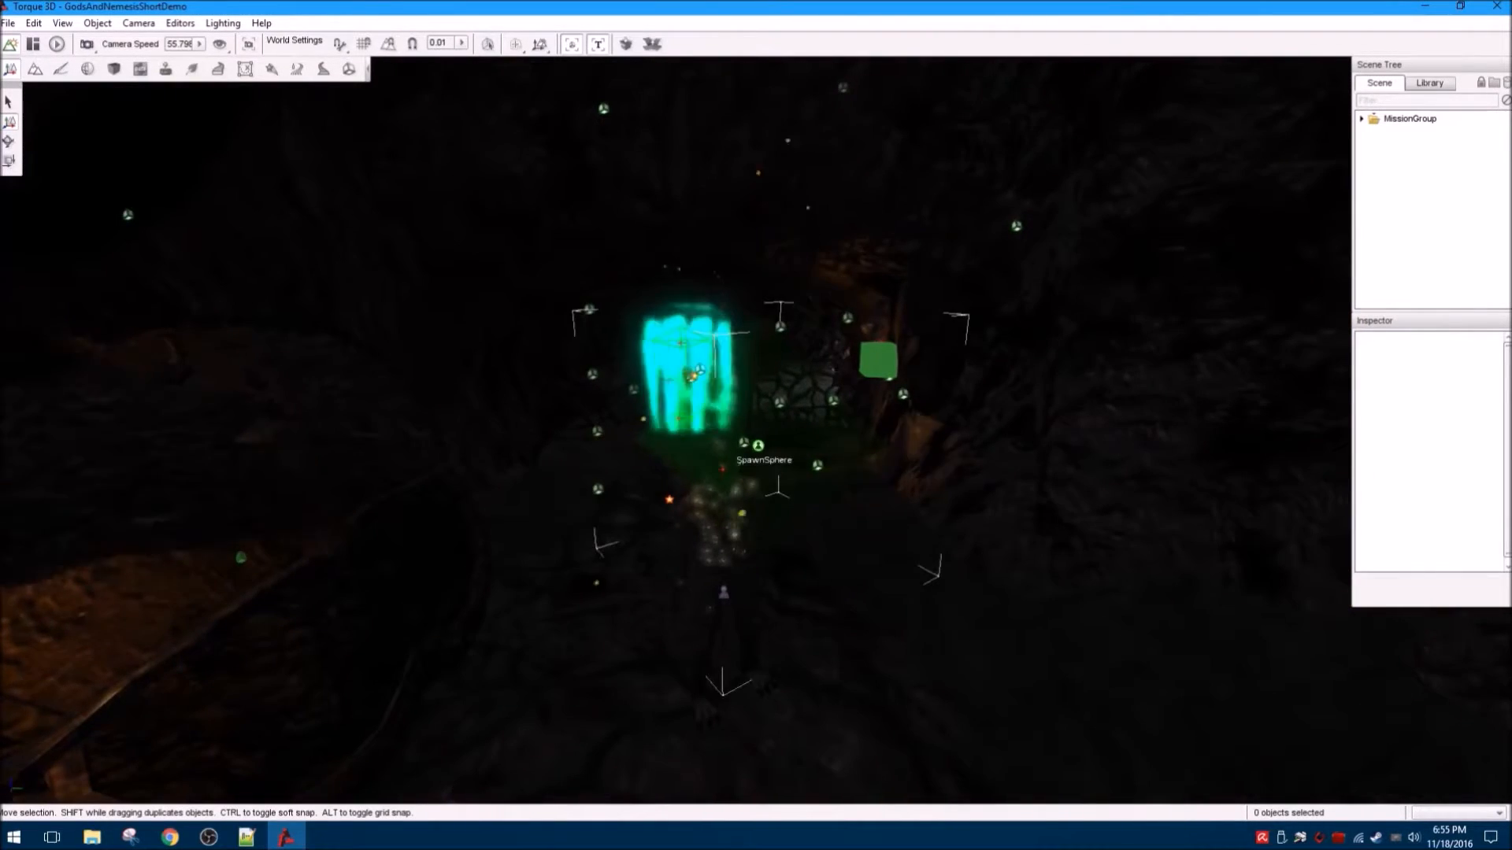
right_click_drag(758, 446, 721, 464)
key("s")
key("w")
key("s")
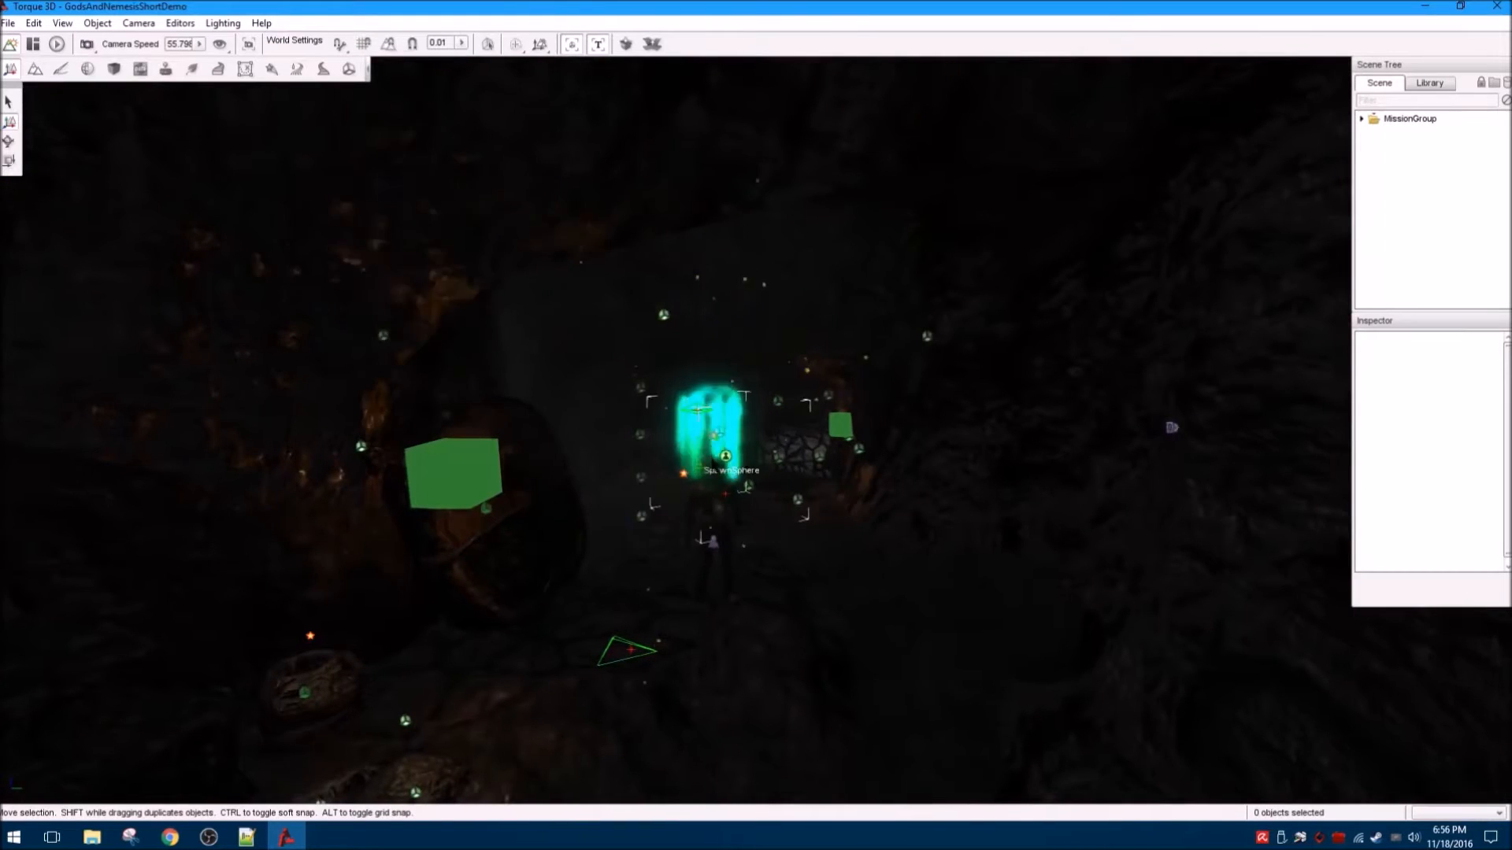
left_click(725, 456)
left_click_drag(725, 441, 724, 221)
Select the player character standing near the glowing waterfall and open it in the Shape Editor.
key("w")
right_click_drag(715, 429, 652, 436)
key("s")
key("w")
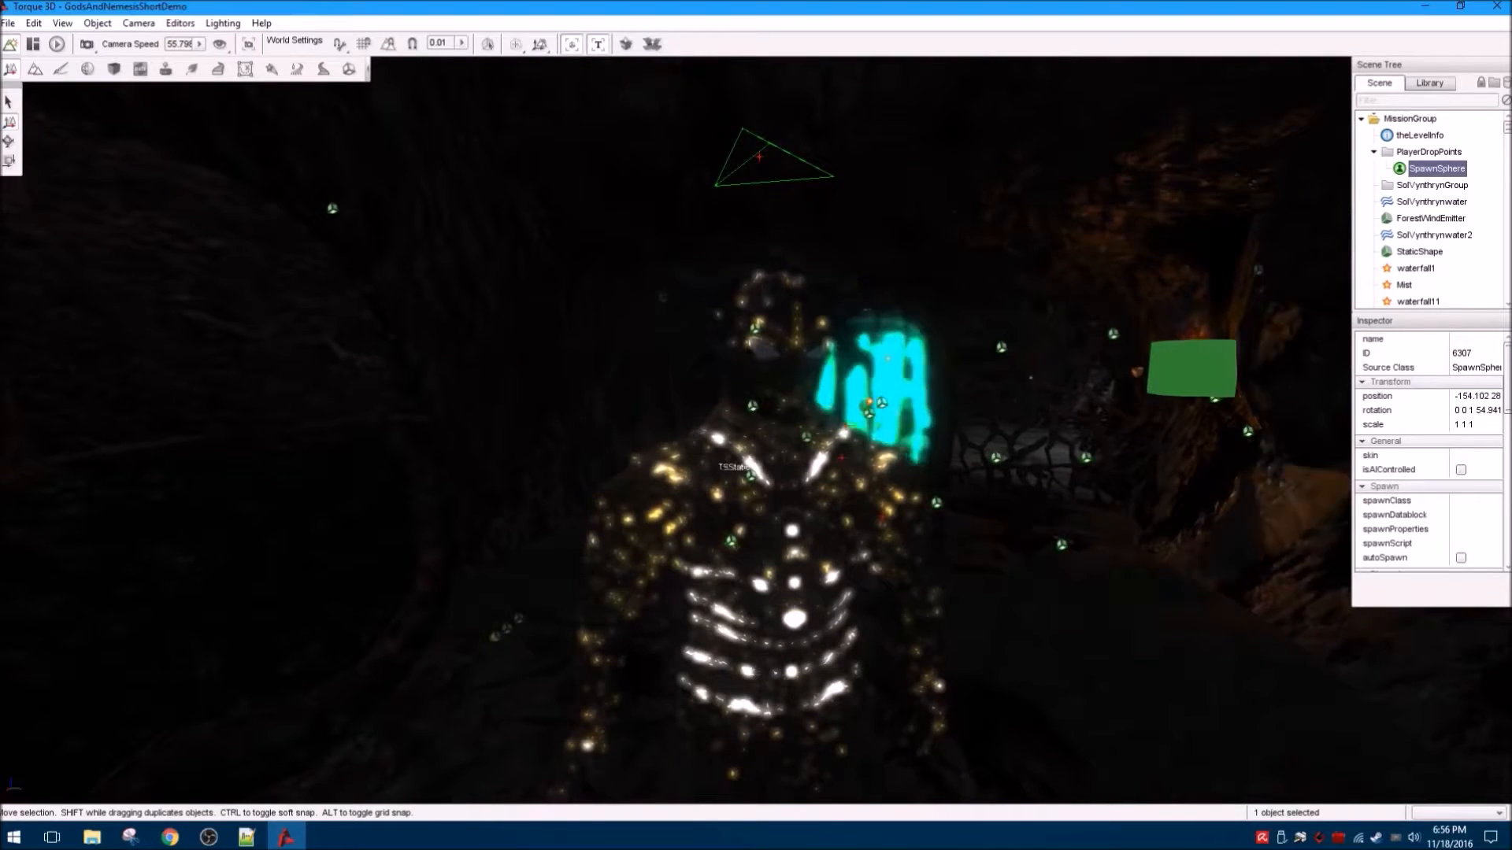
right_click_drag(756, 425, 1078, 248)
key("s")
key("d")
key("s")
key("w")
key("s")
key("w")
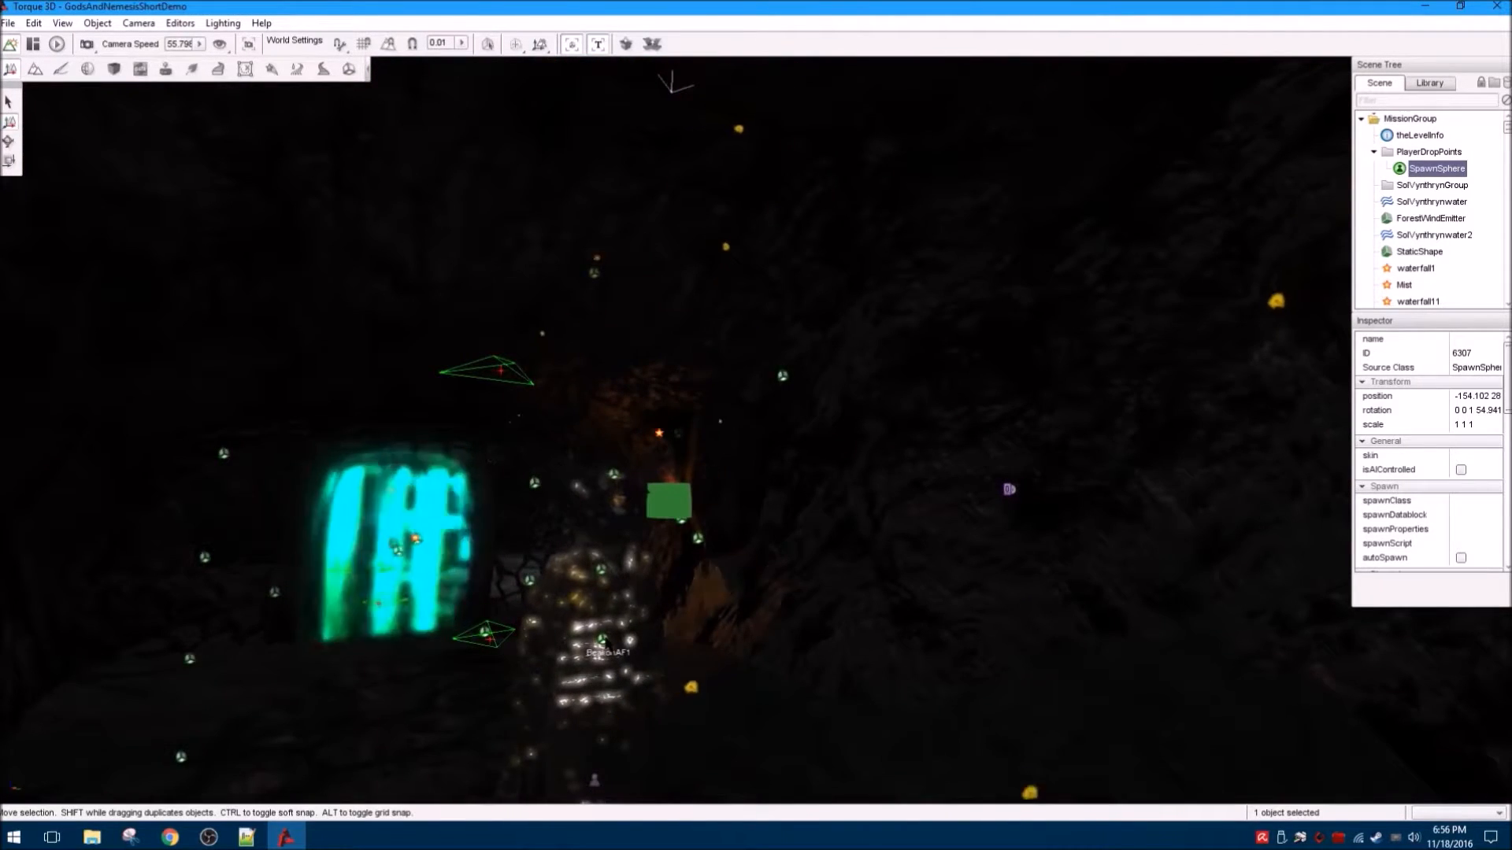
left_click(596, 782)
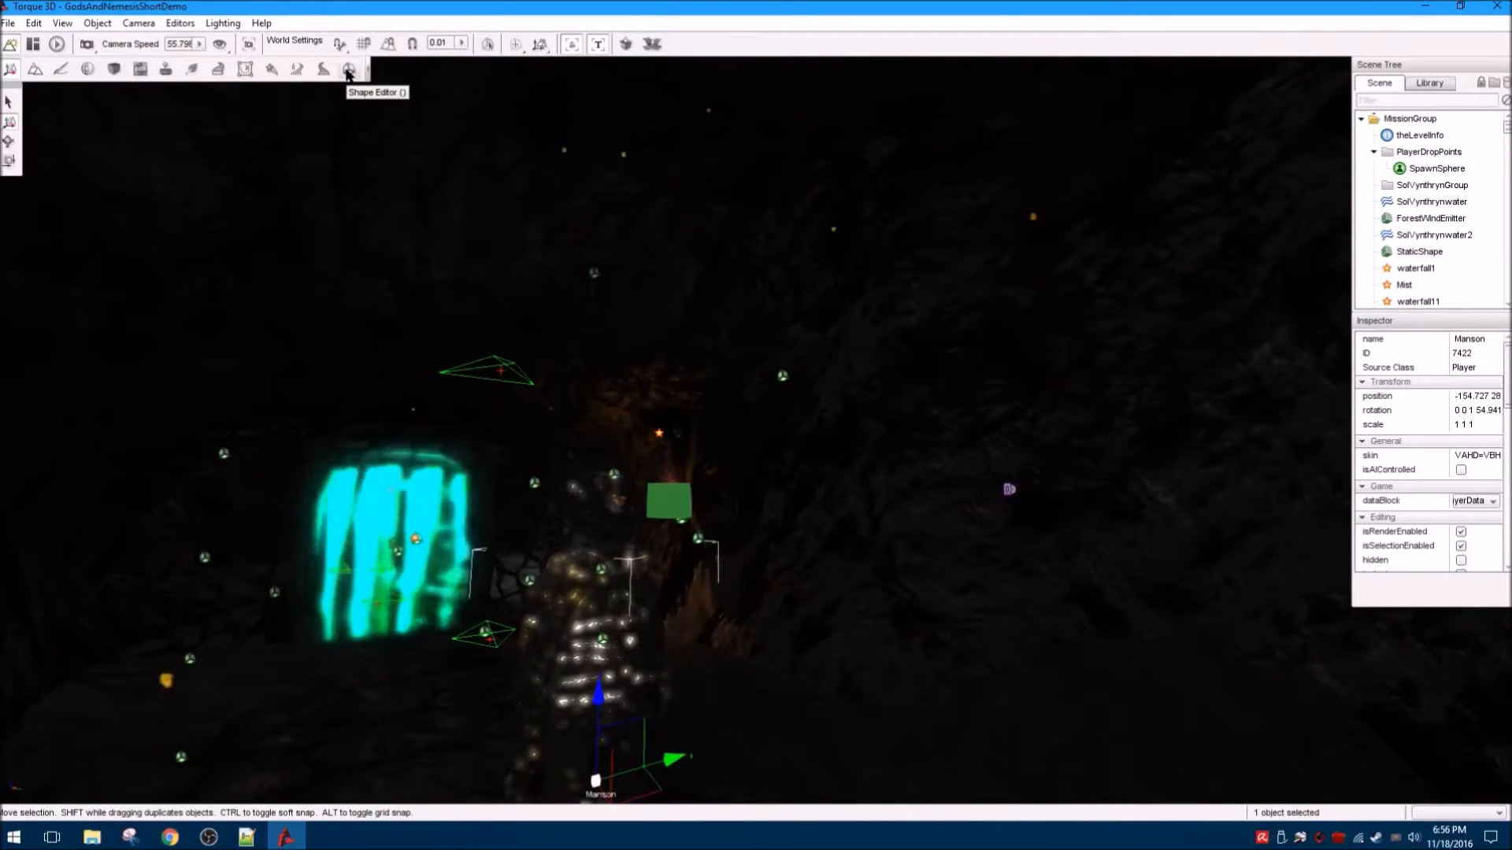
left_click(348, 71)
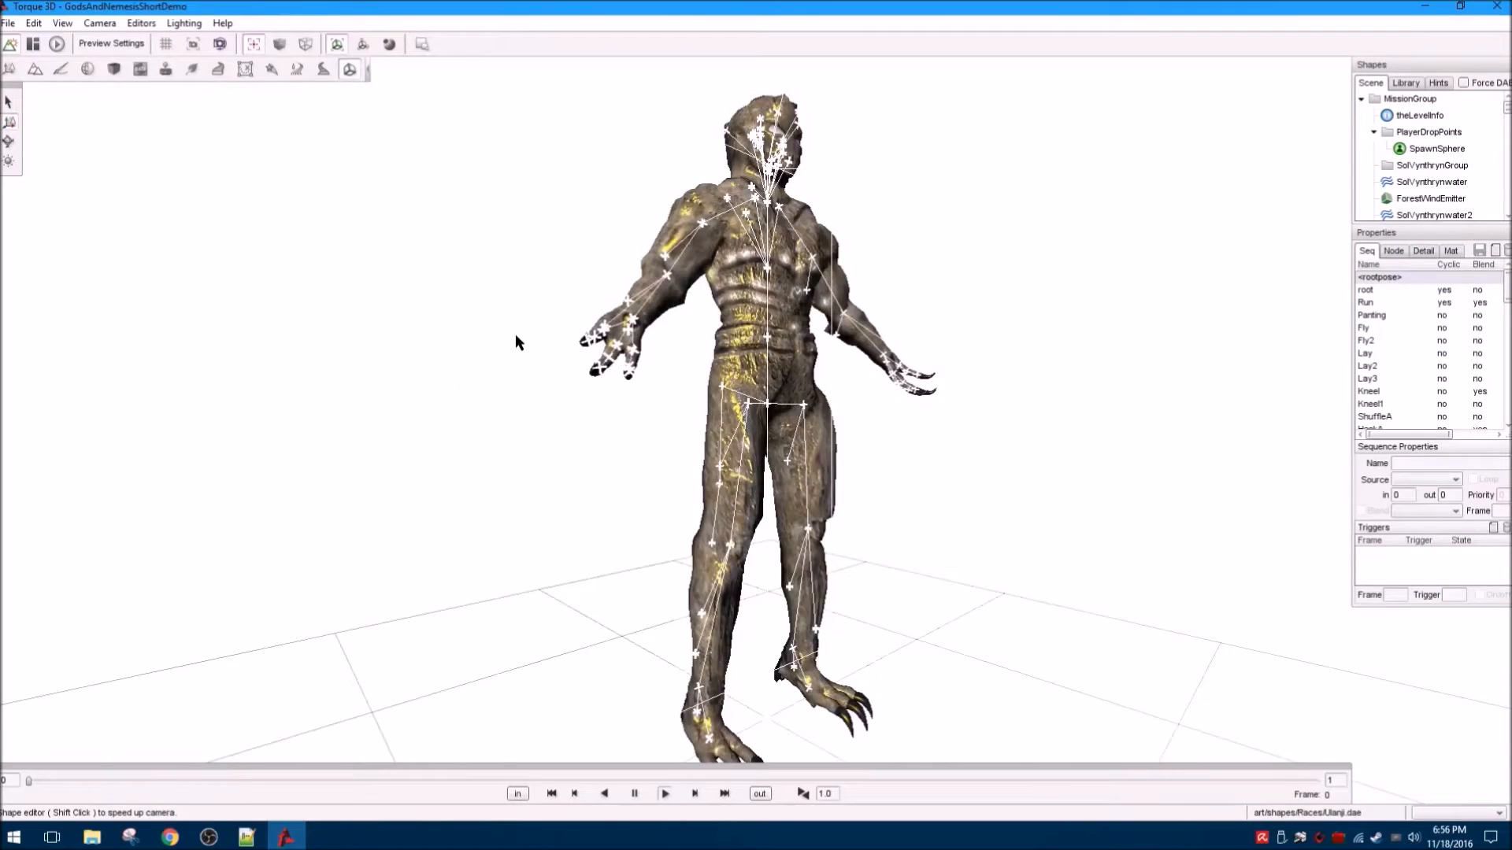
Hide the skeleton nodes in the Ulanji shape preview.
right_click_drag(471, 367, 382, 361)
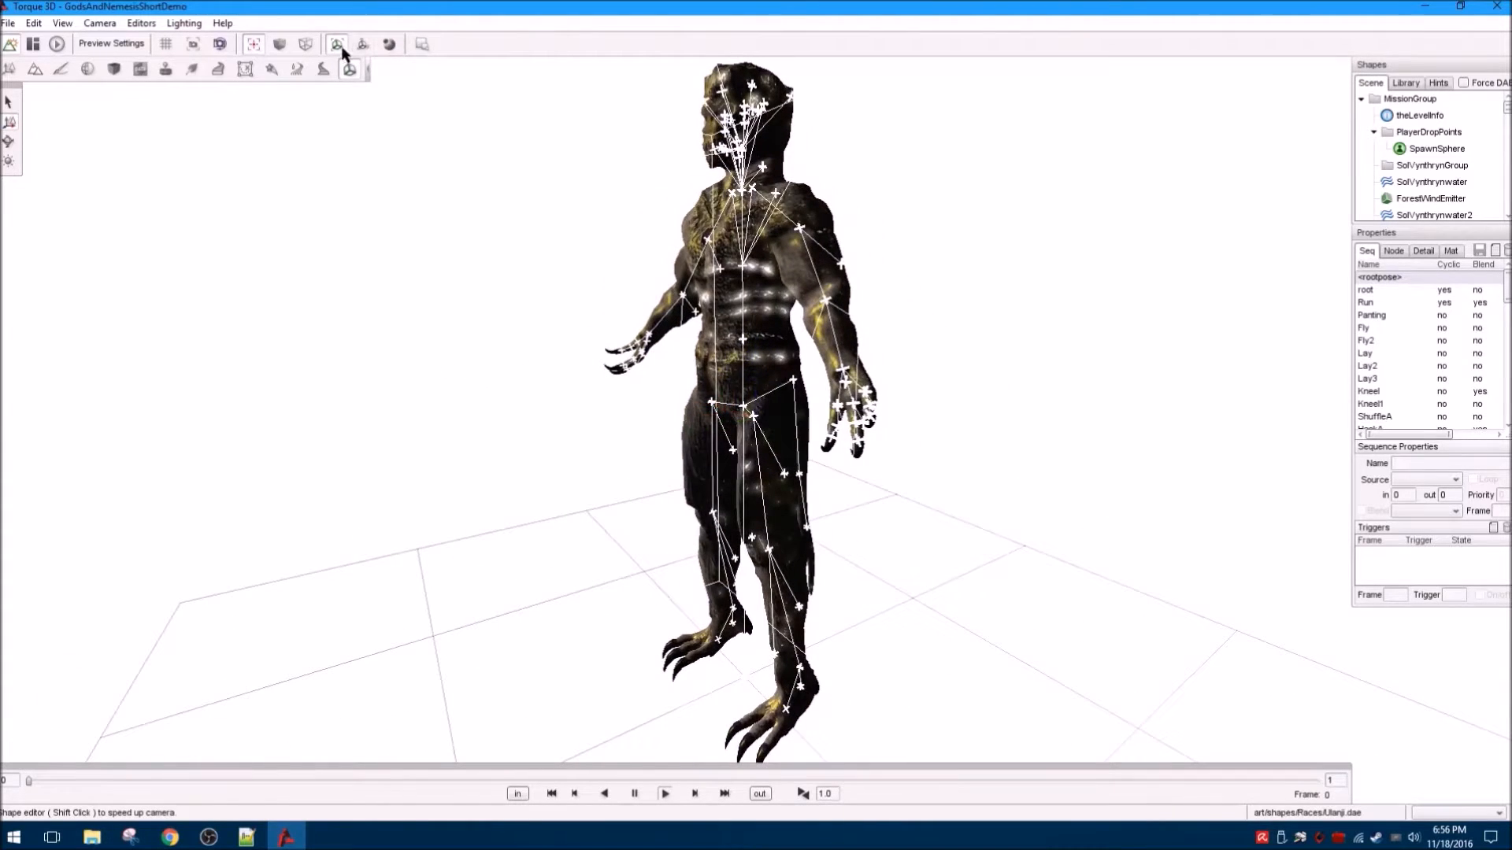
left_click(254, 45)
right_click_drag(471, 260, 389, 409)
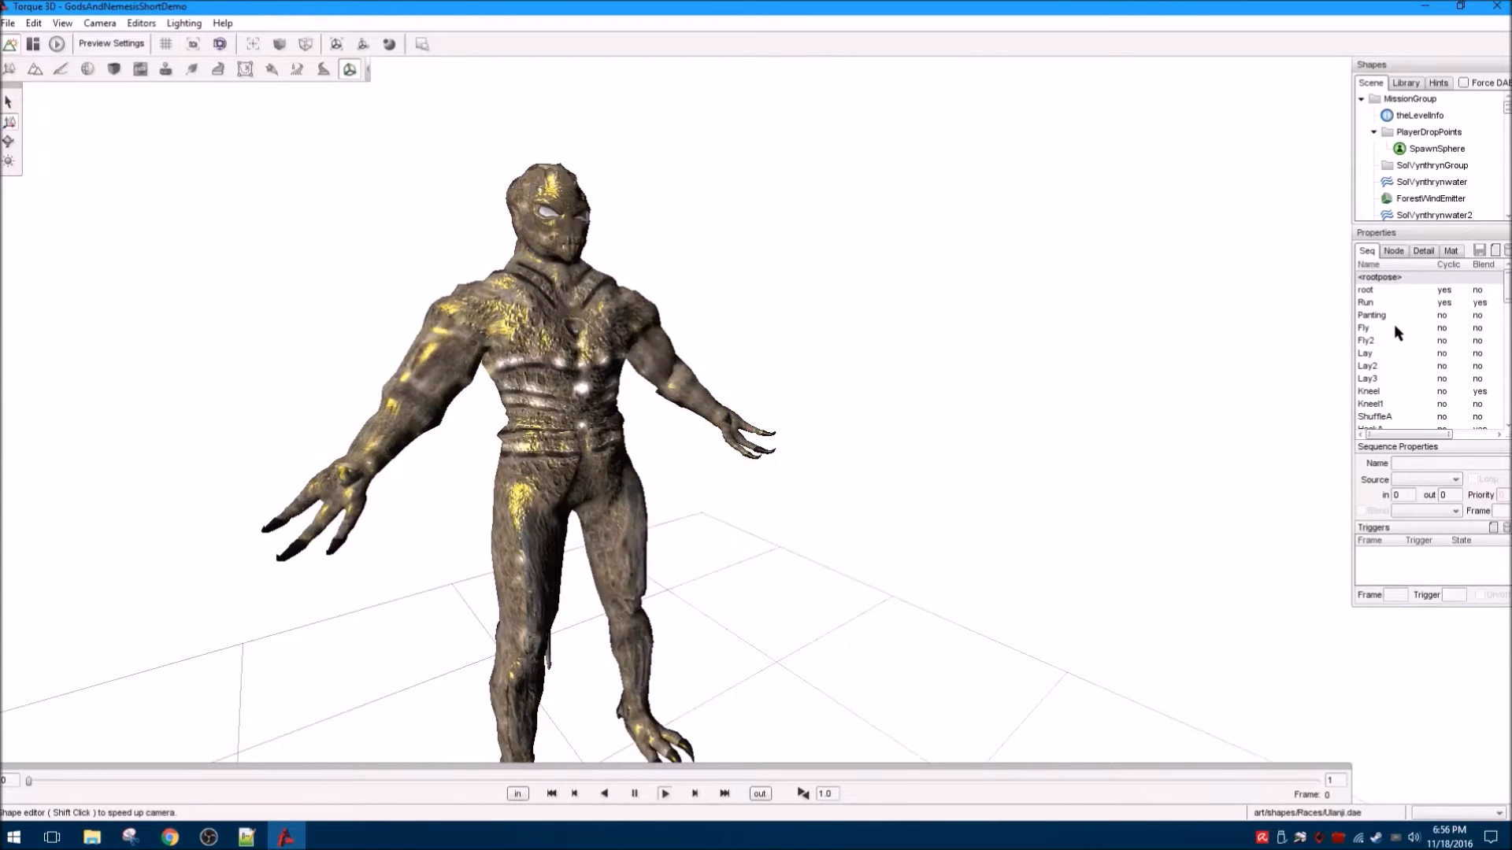
Review Ulanji's full sequence list, widening it to show the Cyclic, Blend, Frames and Priority columns.
scroll(1396, 327, "down", 5)
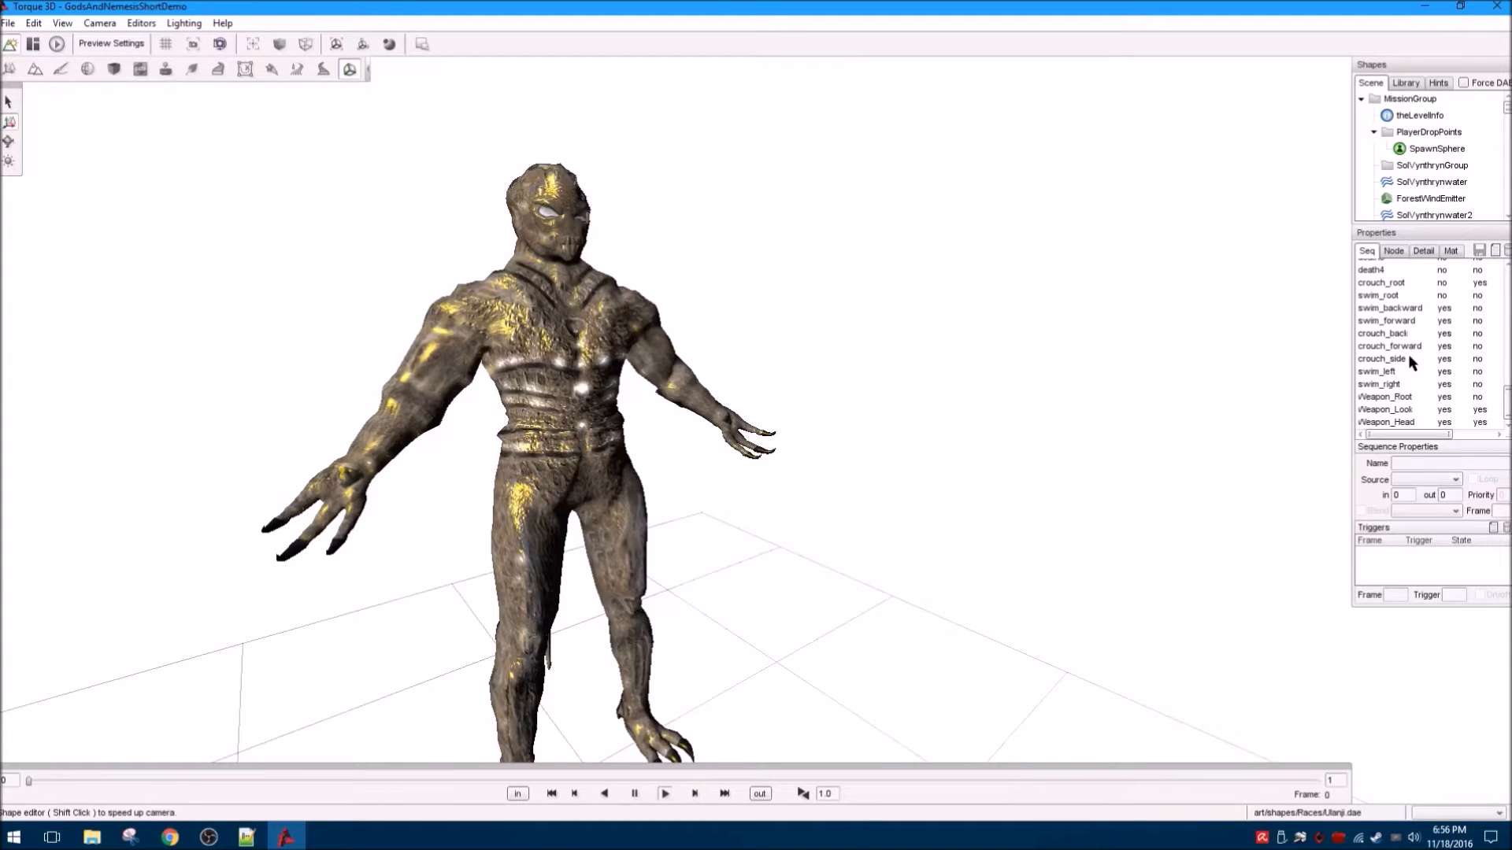
scroll(1419, 381, "up", 3)
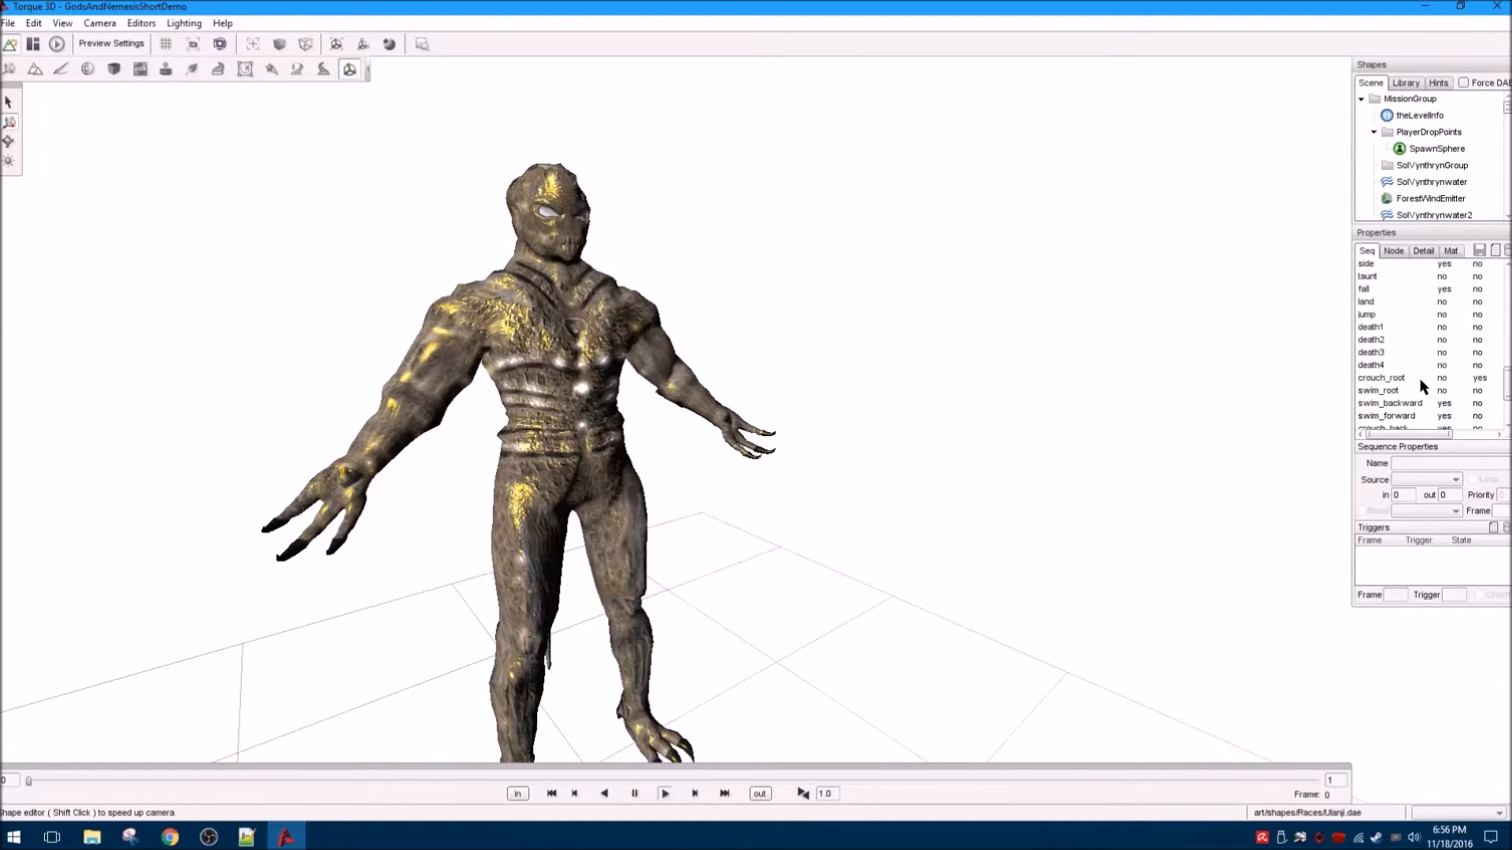
scroll(1414, 372, "up", 5)
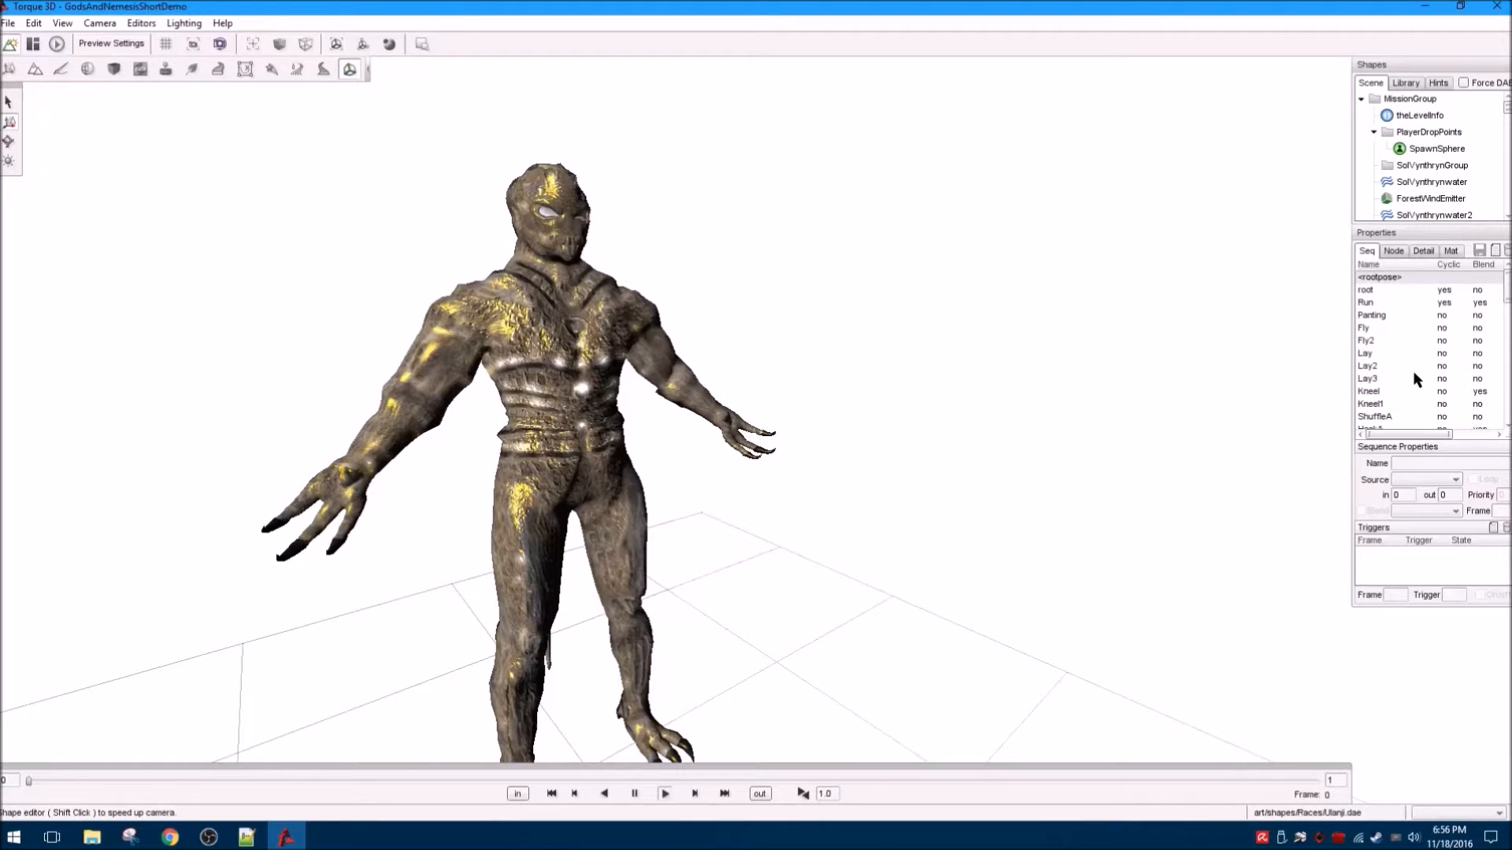
left_click_drag(1351, 321, 1102, 321)
scroll(1166, 334, "down", 10)
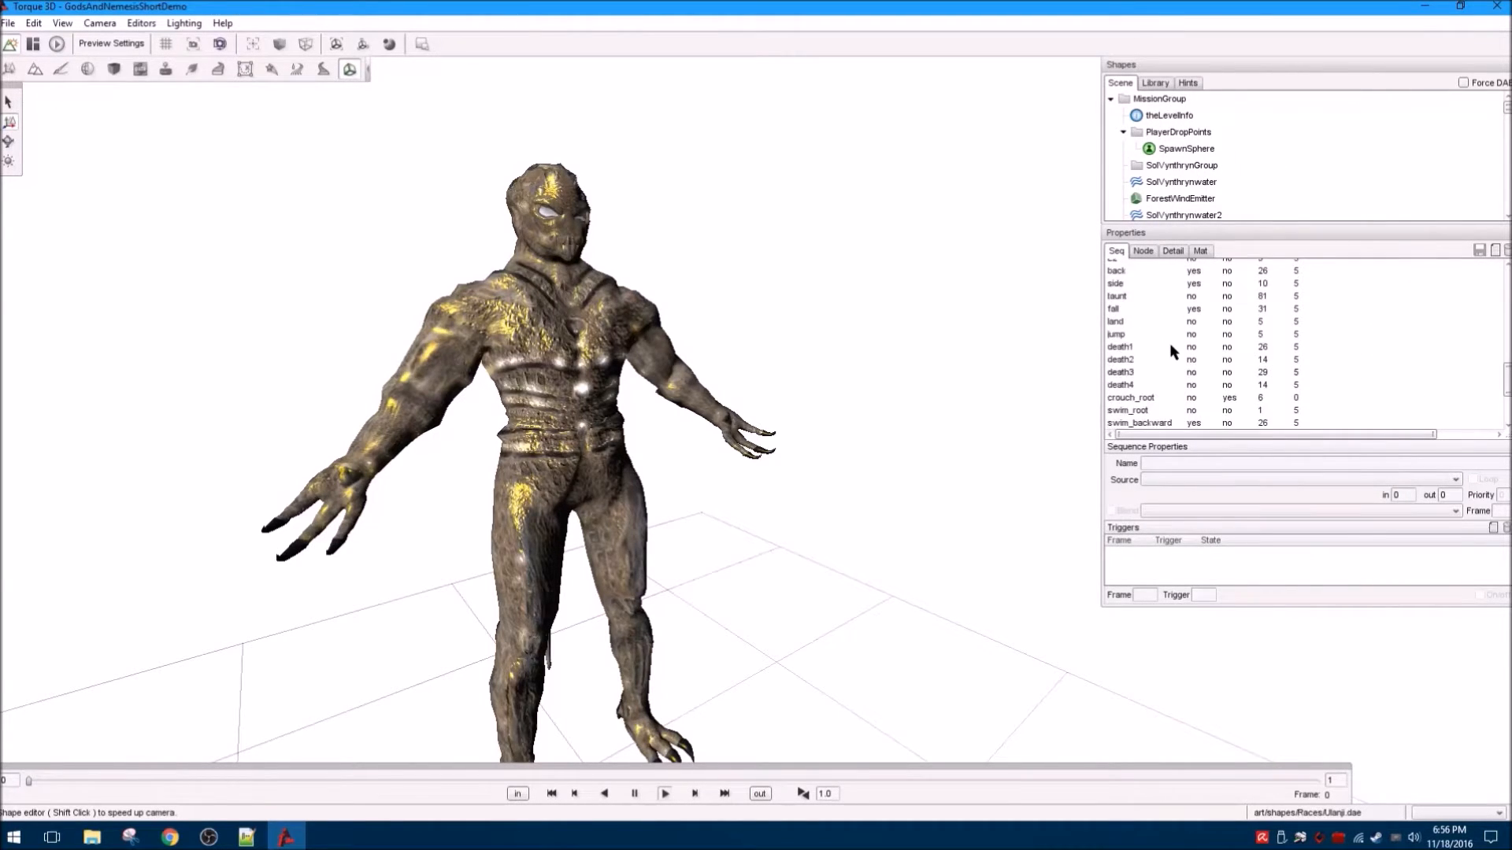
scroll(1181, 358, "up", 10)
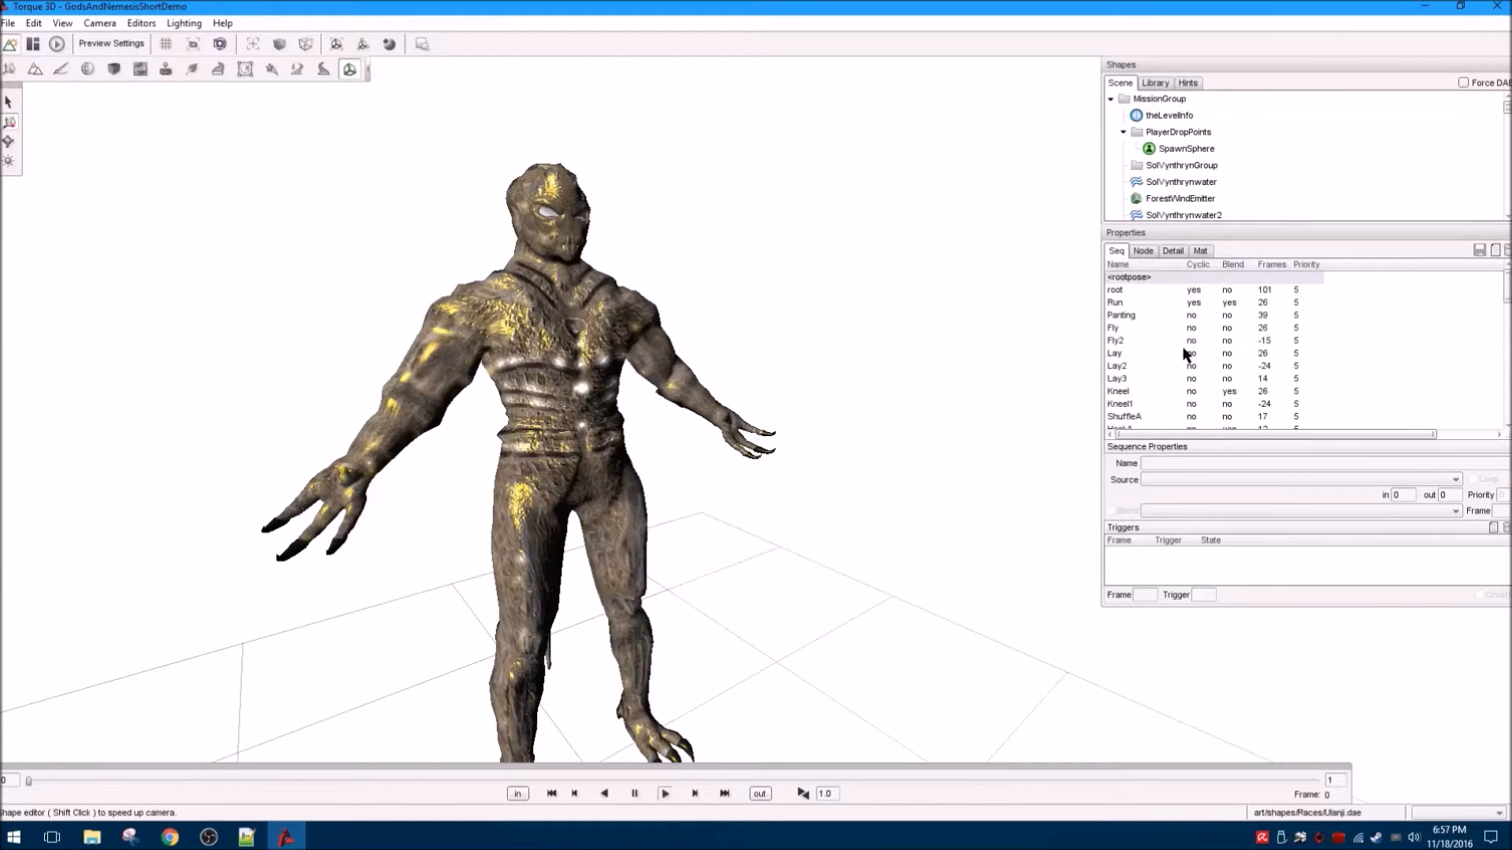
Select the Panting sequence and preview its animation on the Ulanji character from several angles and distances.
left_click(1127, 317)
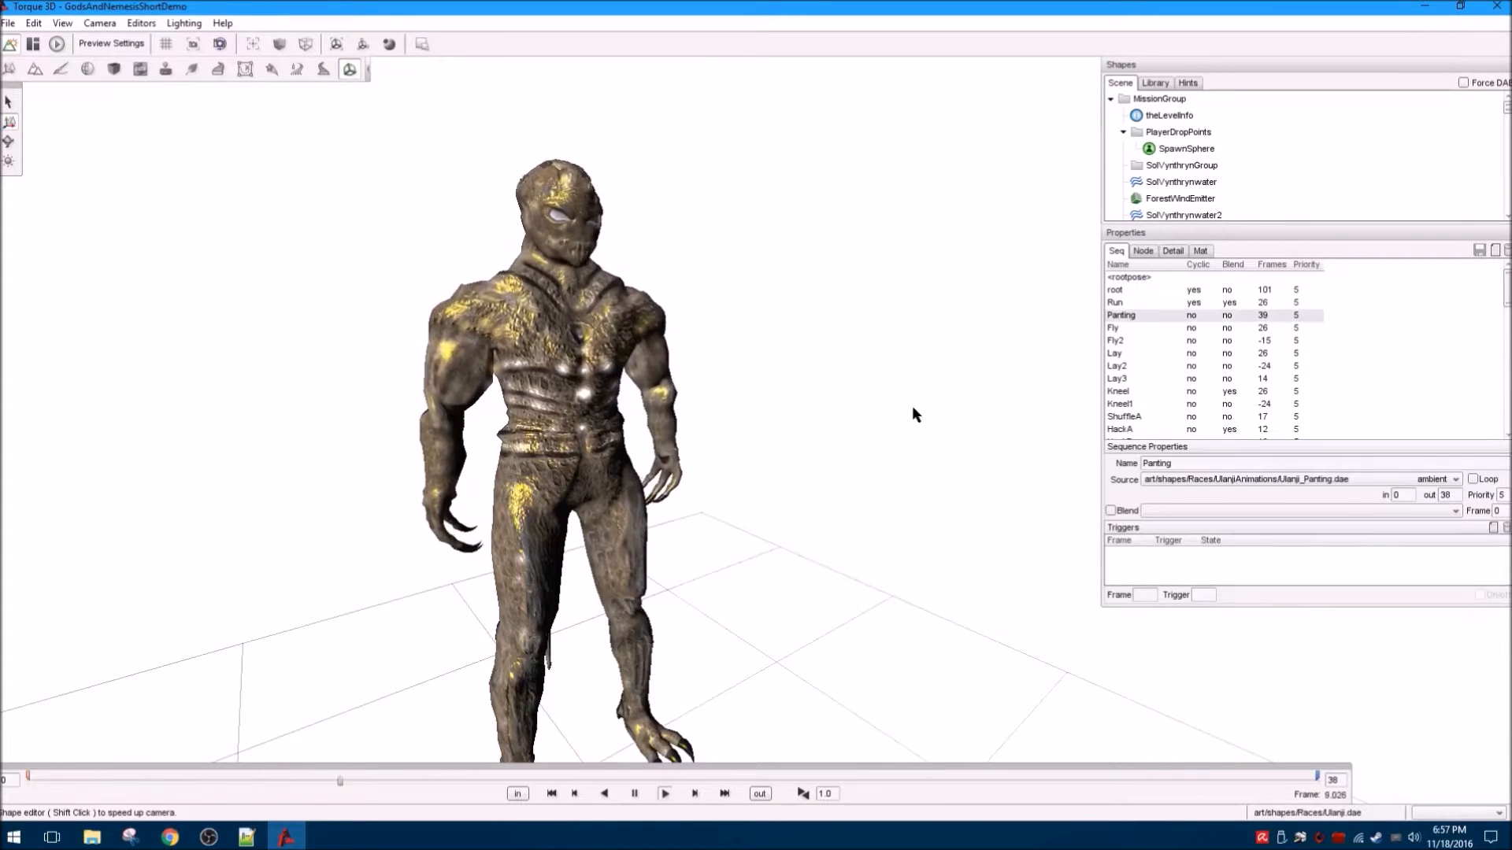
right_click_drag(753, 408, 642, 418)
scroll(730, 394, "up", 3)
scroll(509, 408, "down", 3)
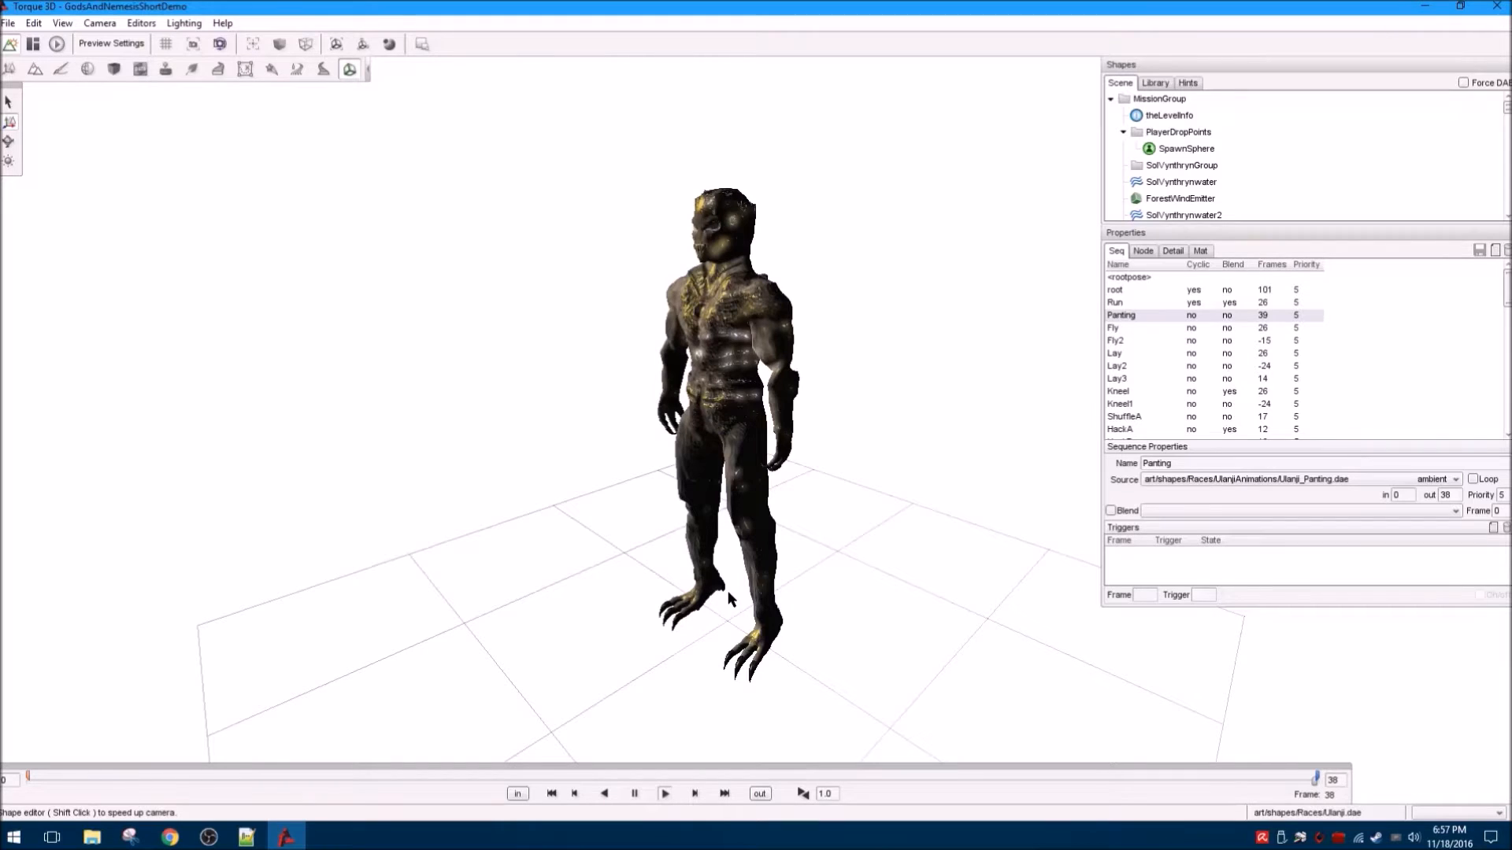
Play the Panting sequence in reverse and forward, checking the character's motion from the side.
left_click(602, 794)
left_click(665, 794)
mouse_move(714, 652)
right_mouse_down()
mouse_move(658, 645)
mouse_move(882, 643)
mouse_move(700, 646)
right_mouse_up()
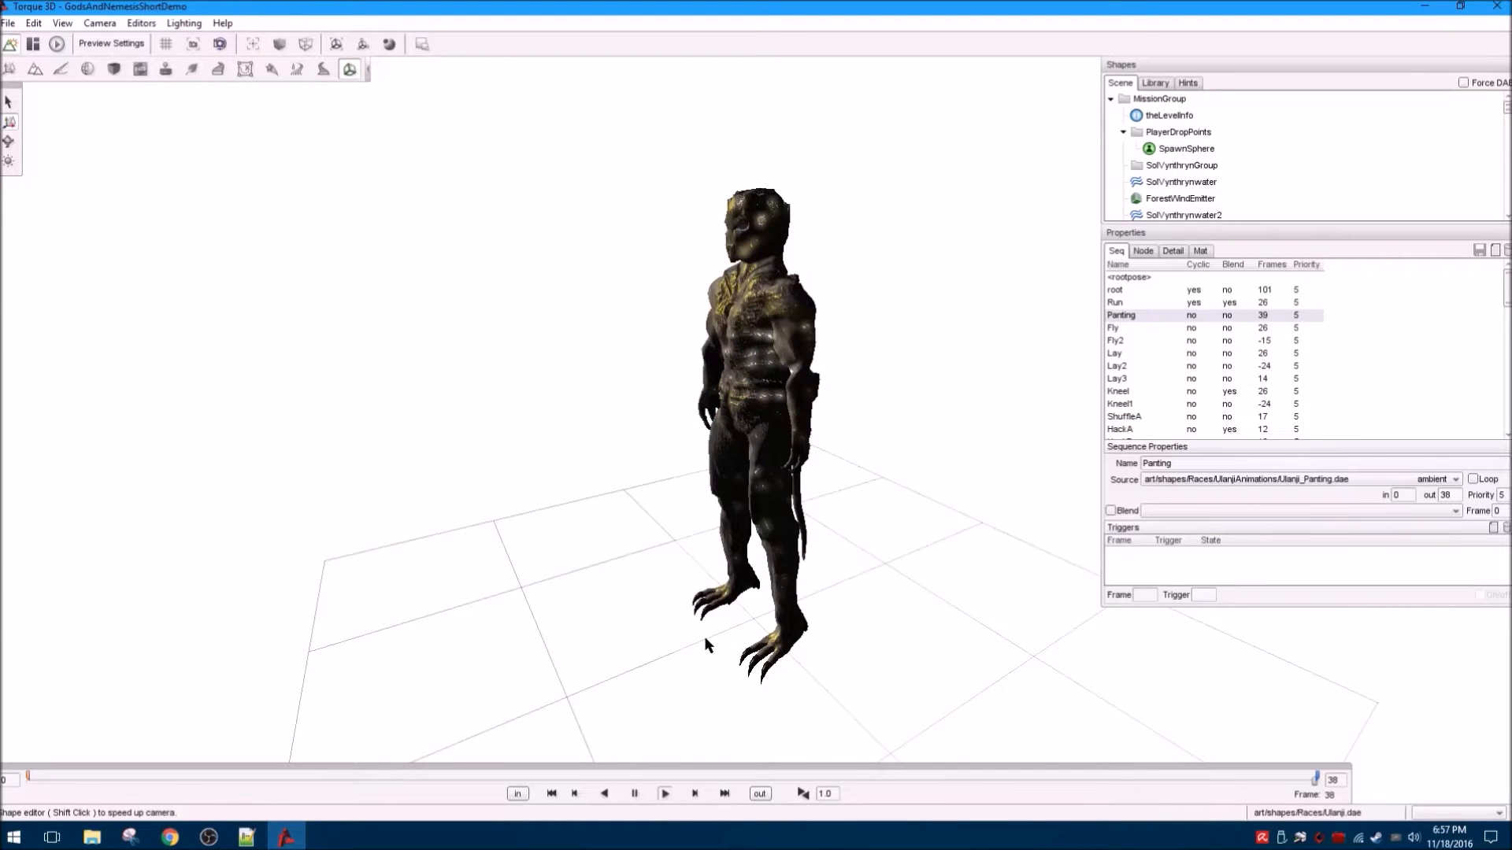
right_click_drag(705, 636, 691, 693)
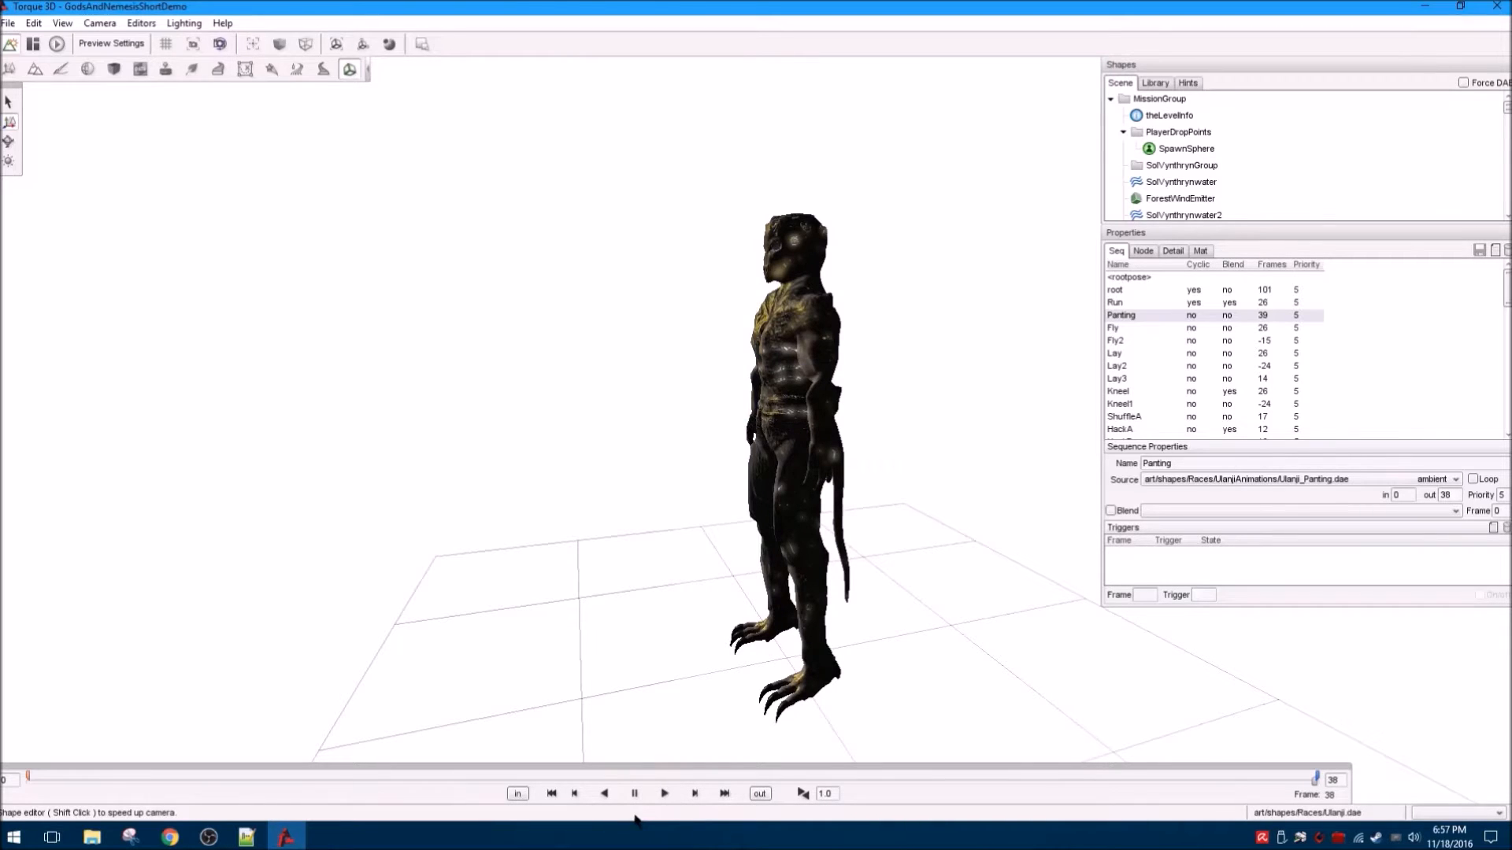
left_click(605, 795)
right_click_drag(441, 566, 660, 571)
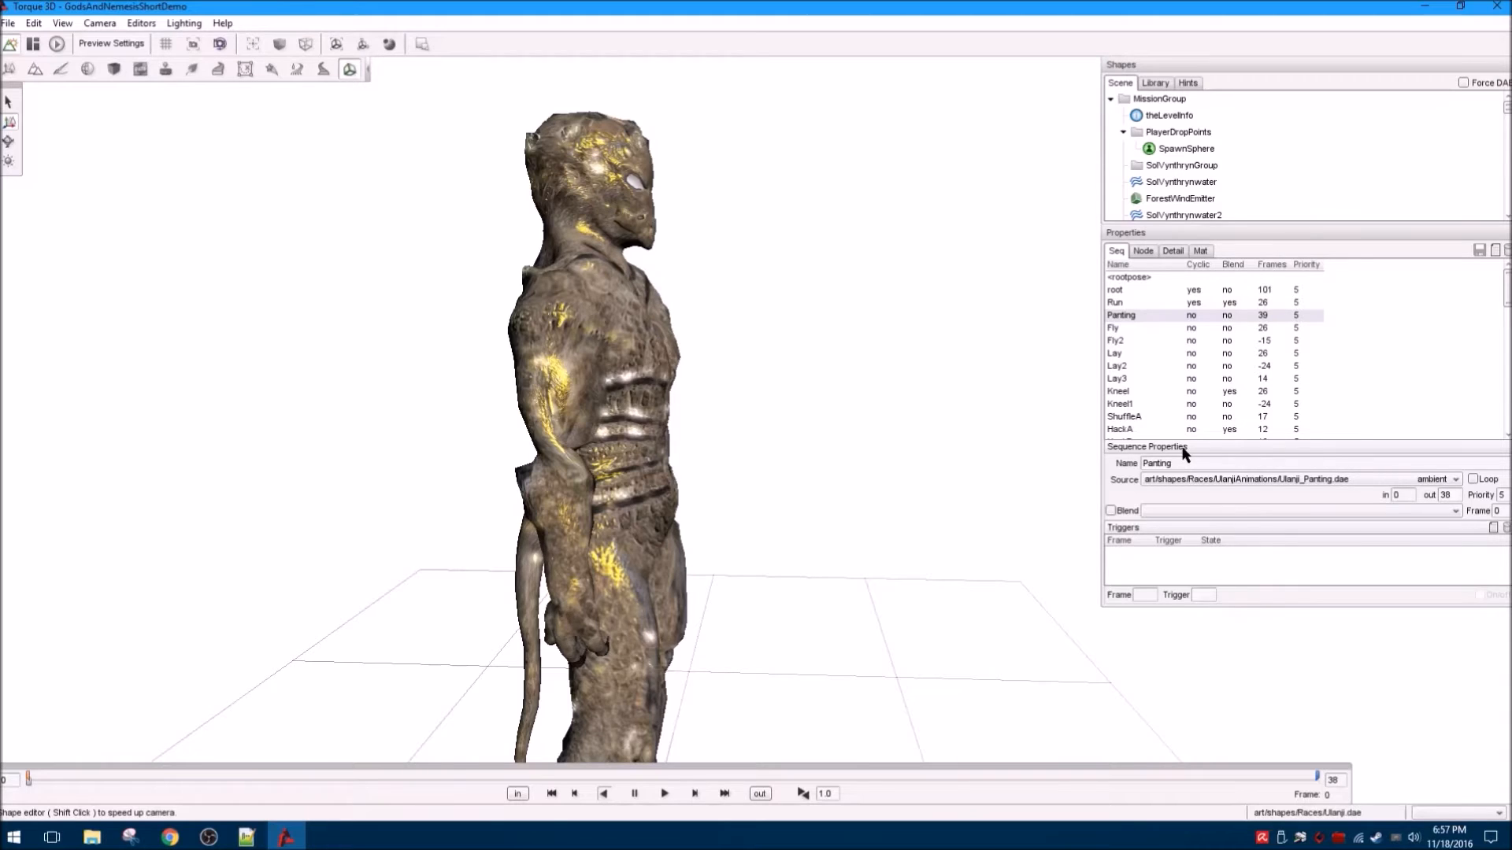
Examine the end of the sequence list and inspect the character in its Panting pose from the front and side.
left_click(349, 69)
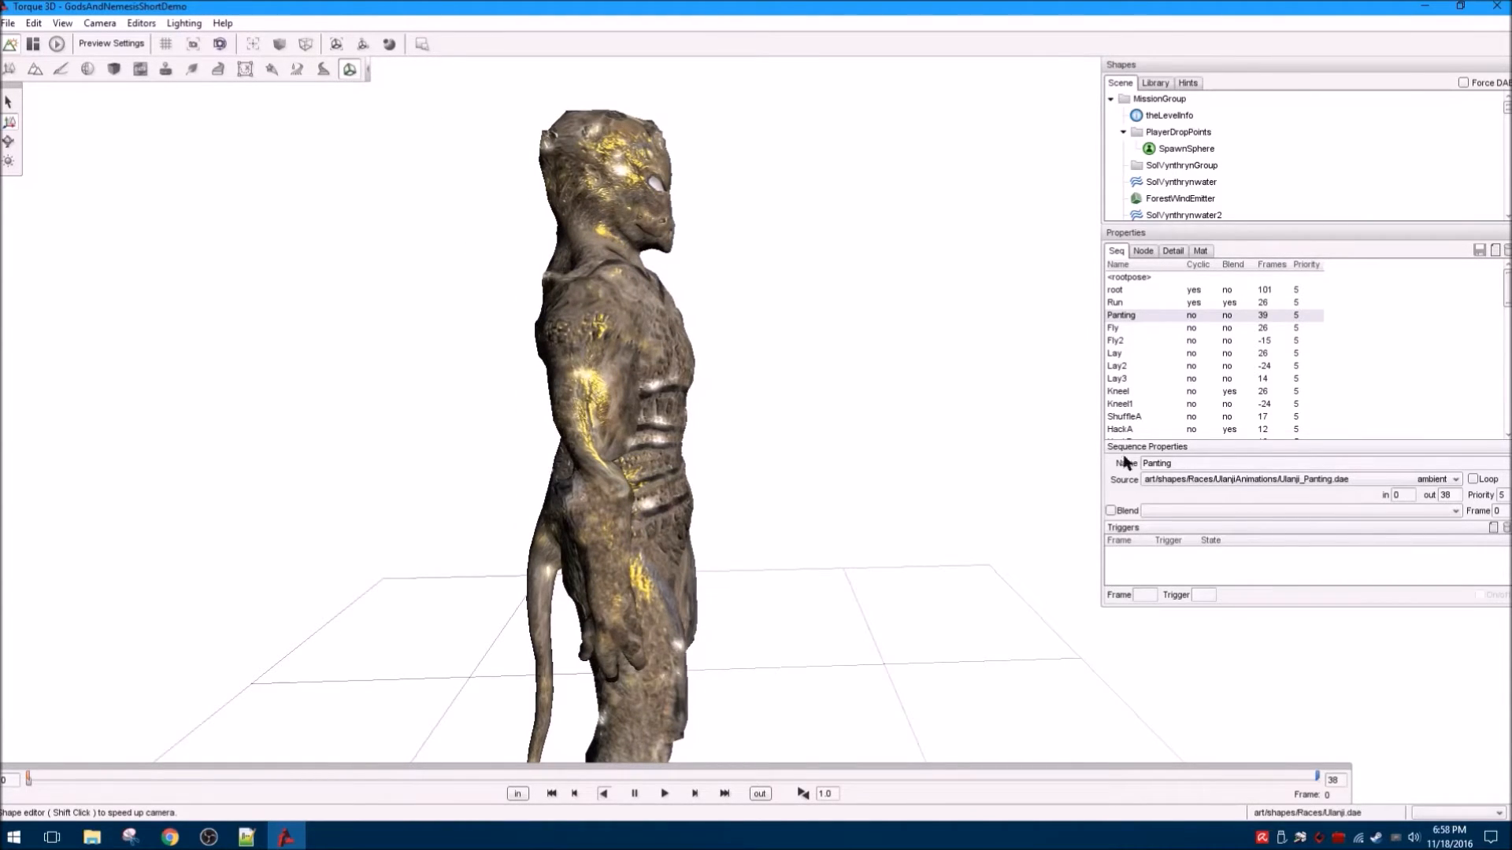
scroll(1240, 392, "down", 10)
scroll(1236, 392, "down", 1)
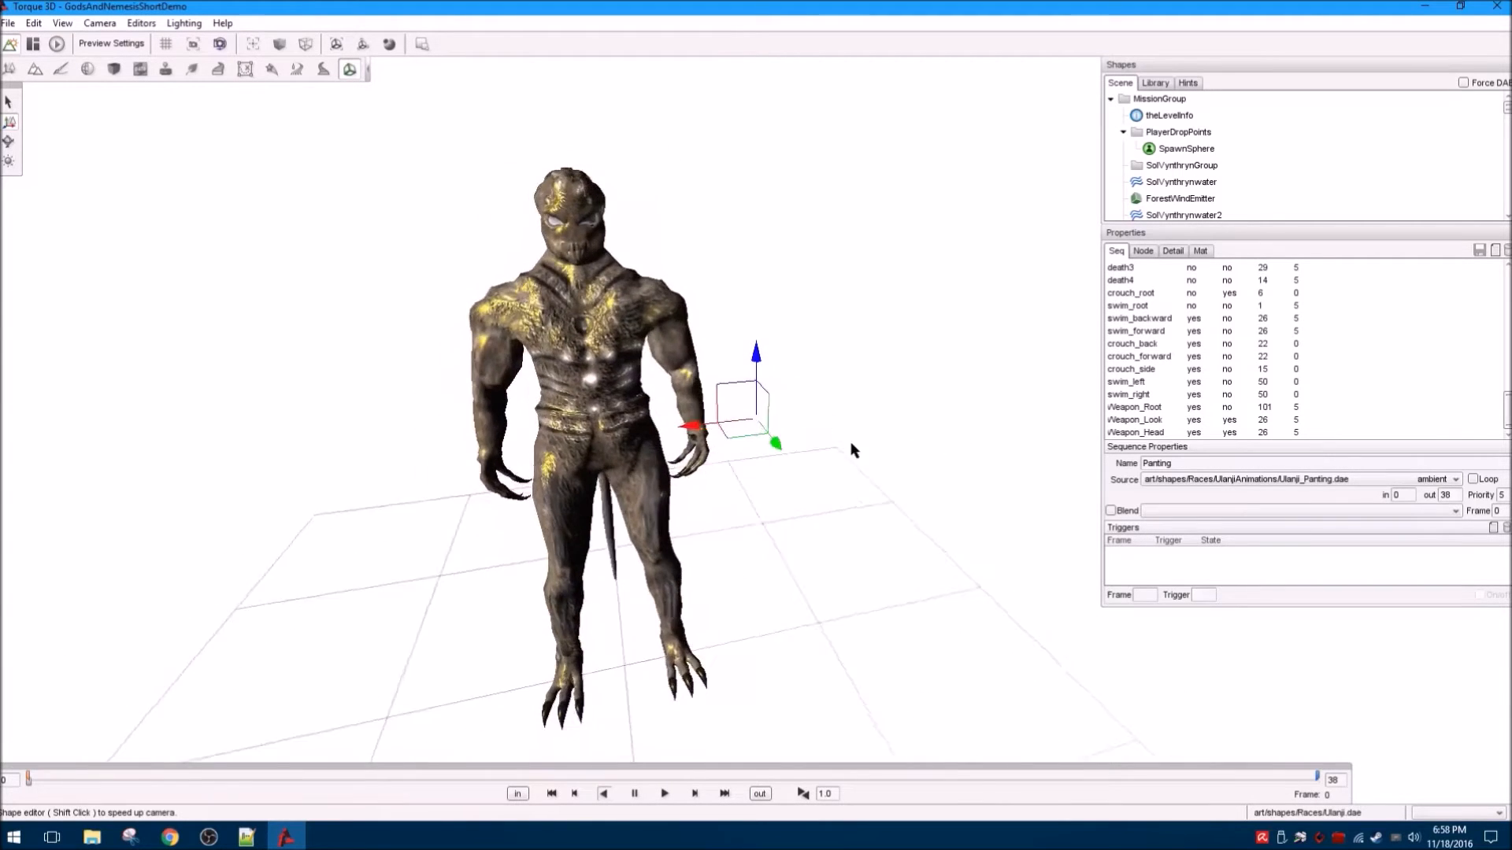
mouse_move(850, 443)
right_mouse_down()
mouse_move(894, 435)
mouse_move(859, 431)
right_mouse_up()
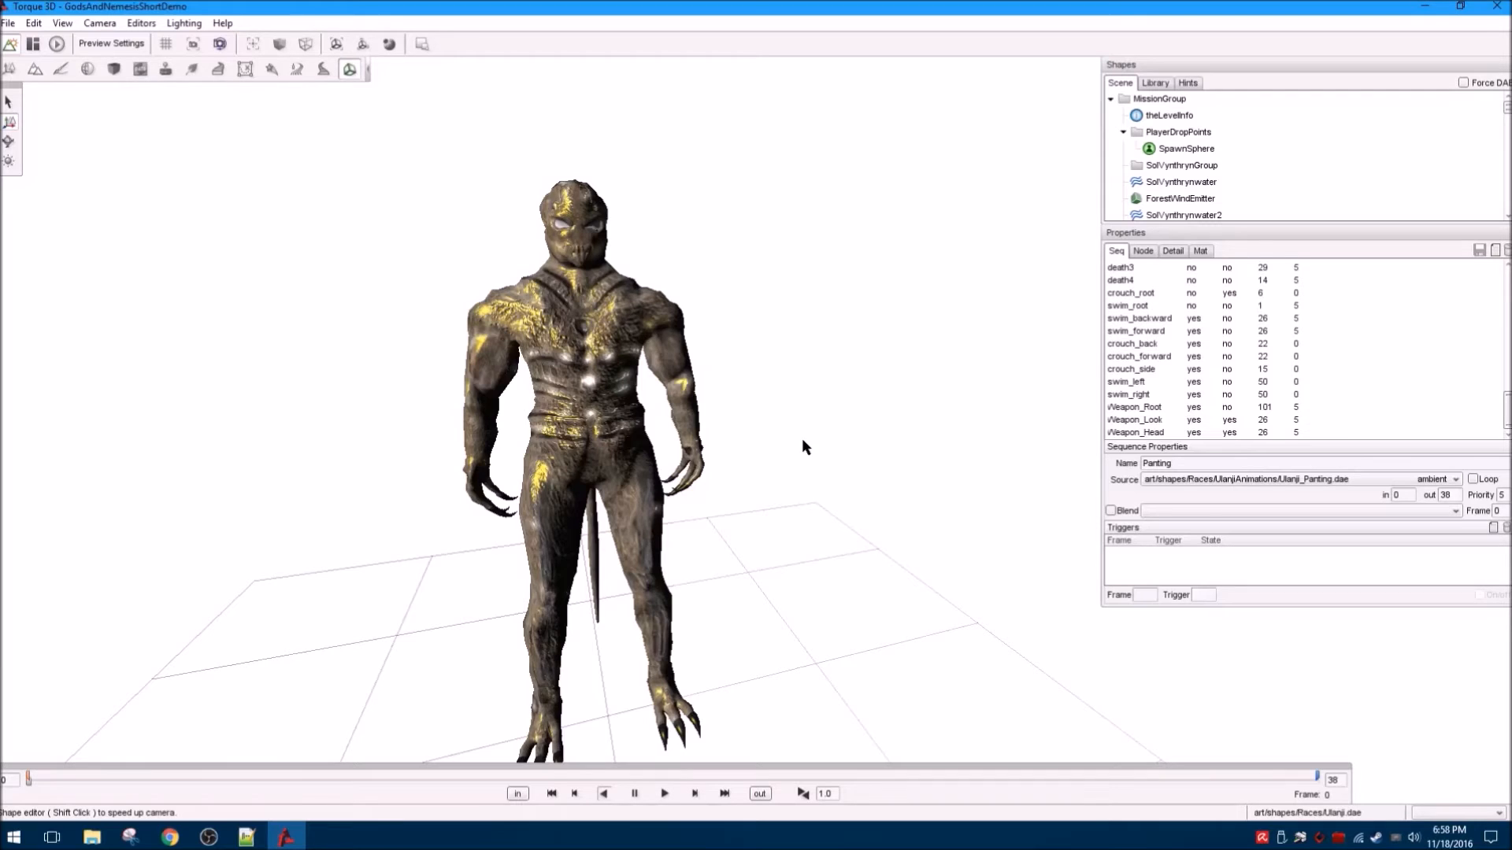
right_click_drag(246, 438, 284, 473)
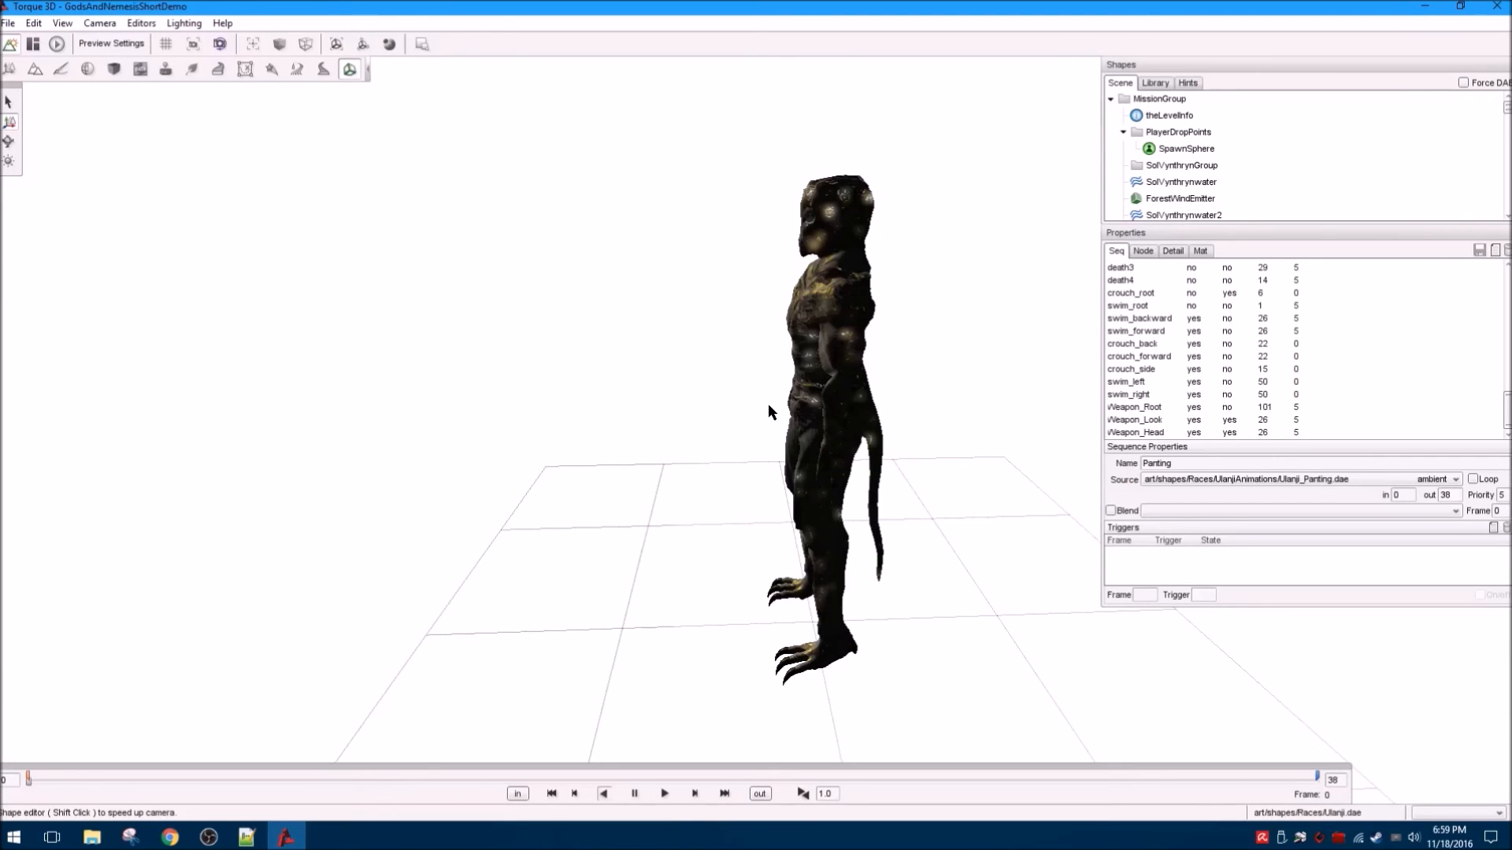
right_click_drag(768, 405, 721, 393)
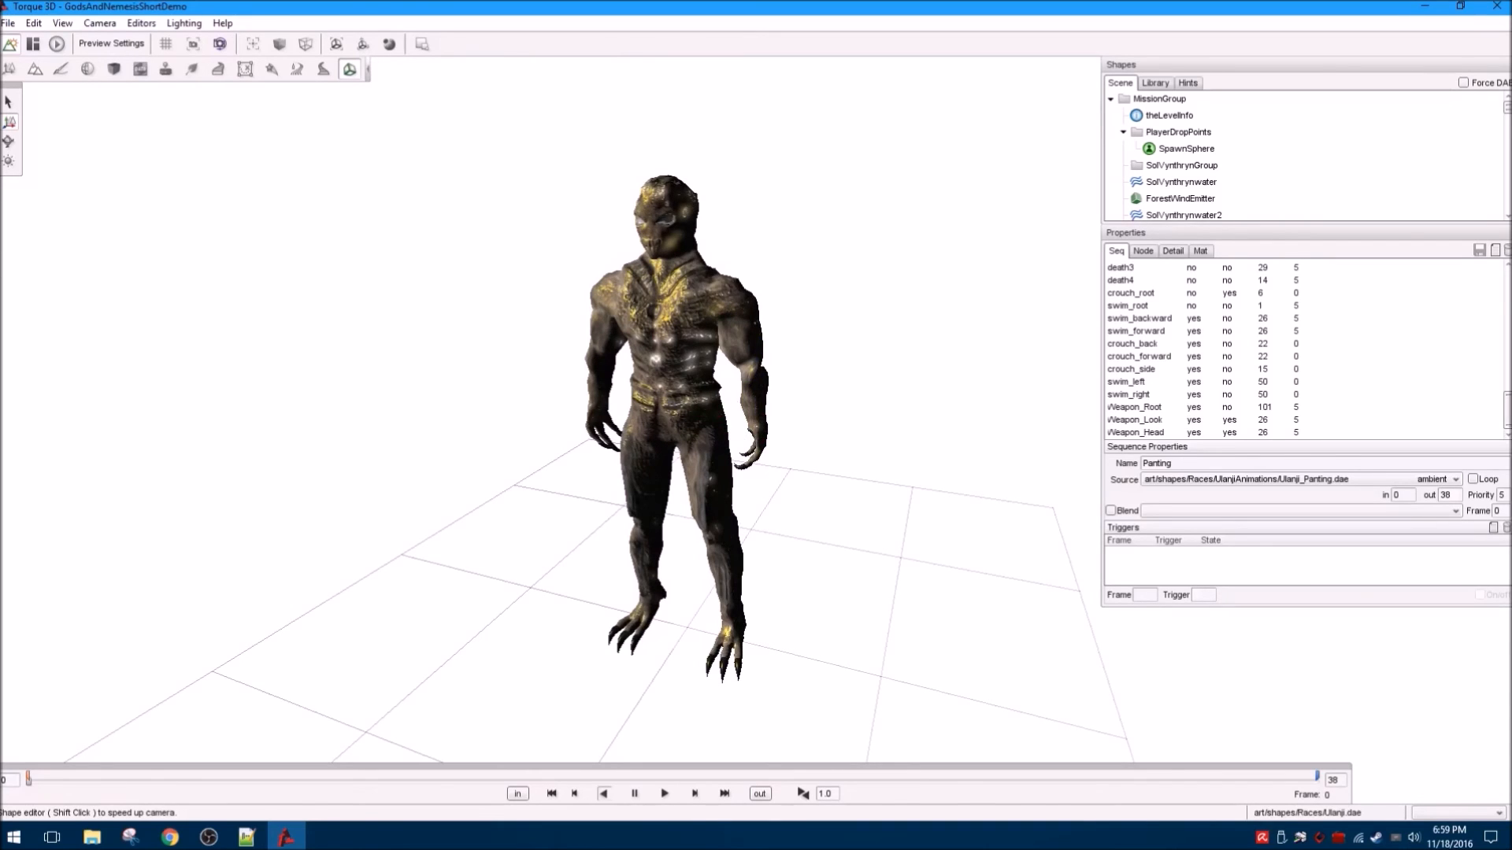
right_click_drag(415, 329, 444, 324)
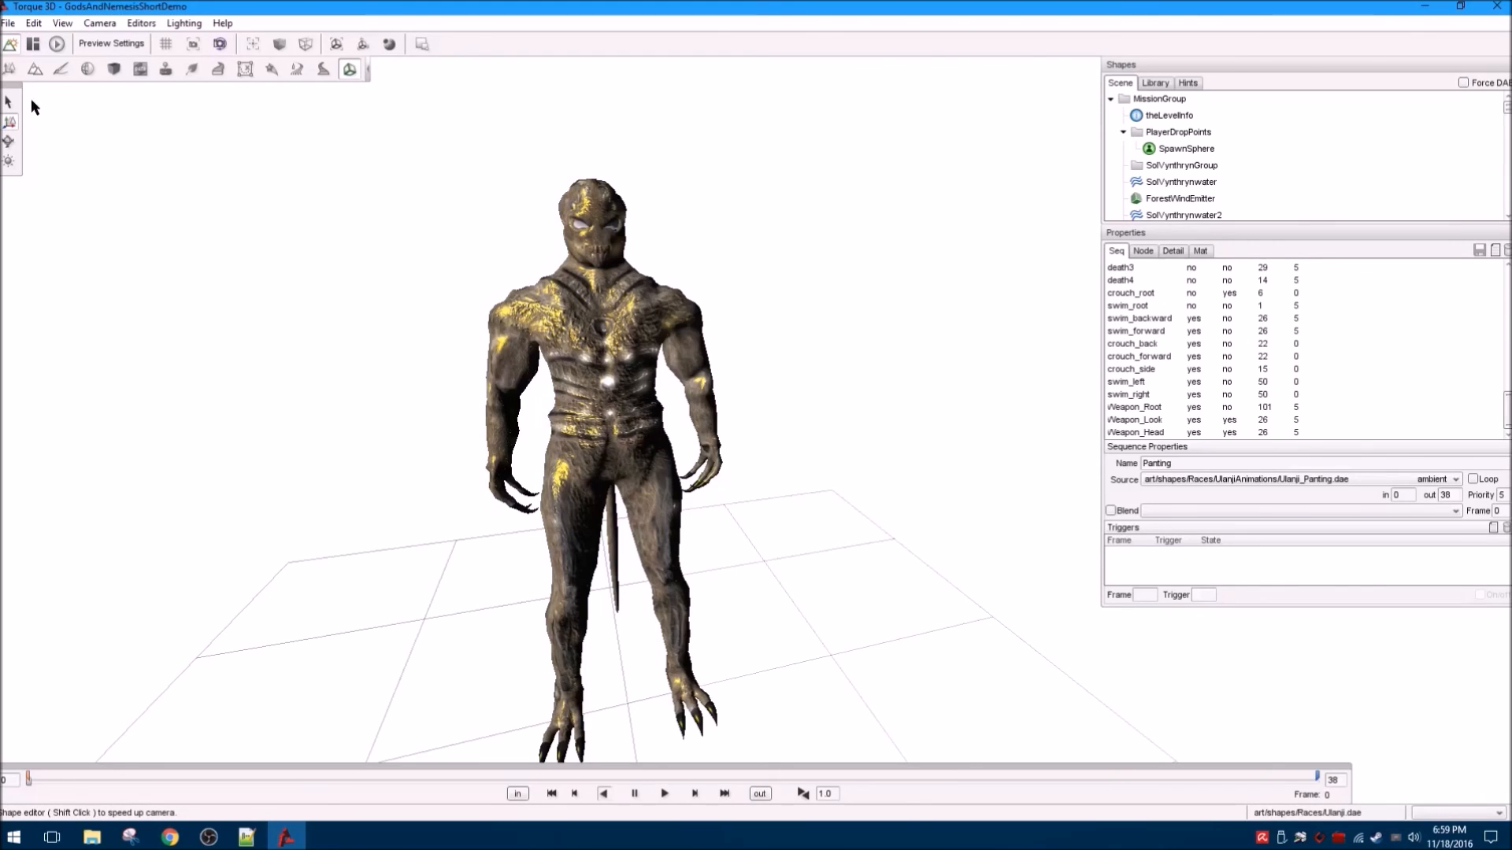
right_click_drag(405, 338, 339, 341)
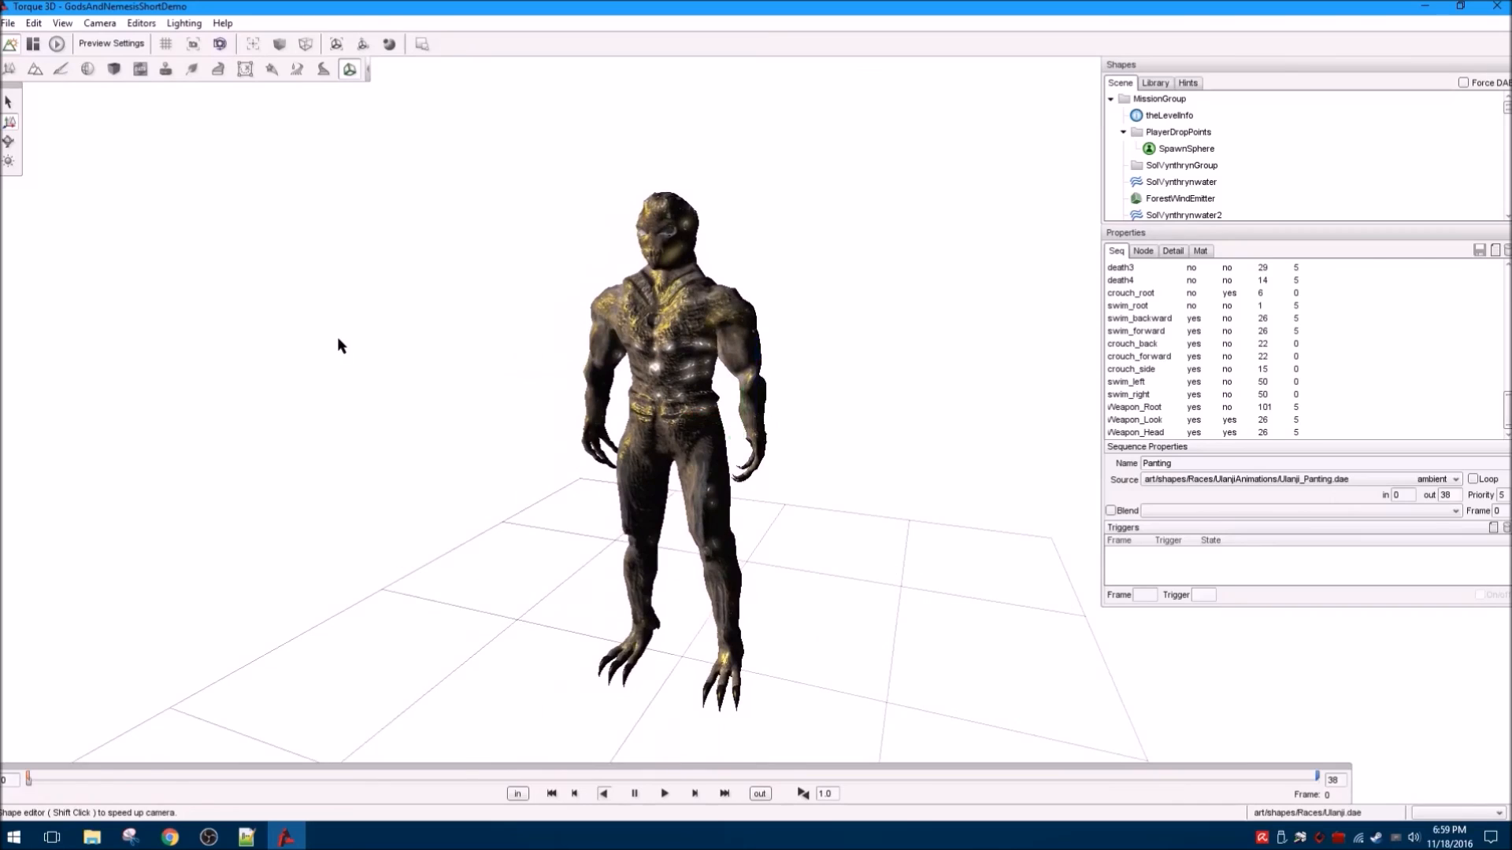